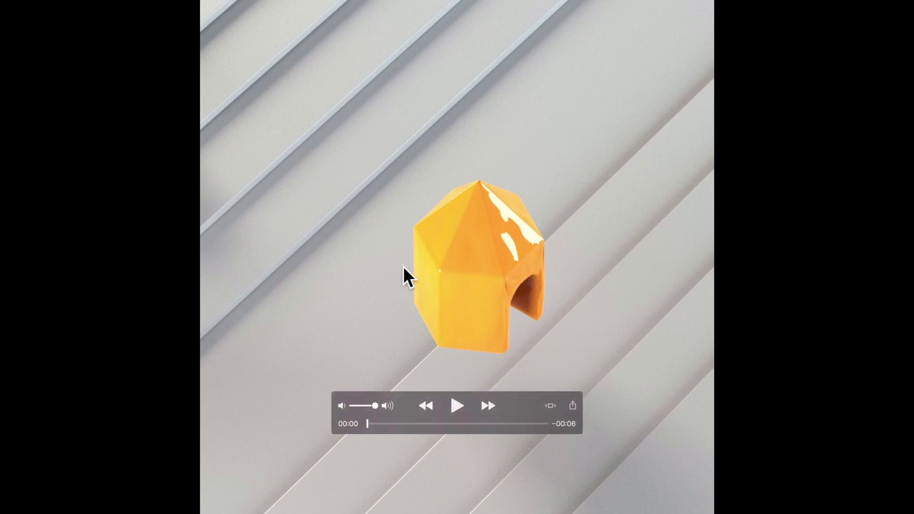
Step: Play the six-second d4 reference clip of the hut in QuickTime Player, then close it
click(455, 404)
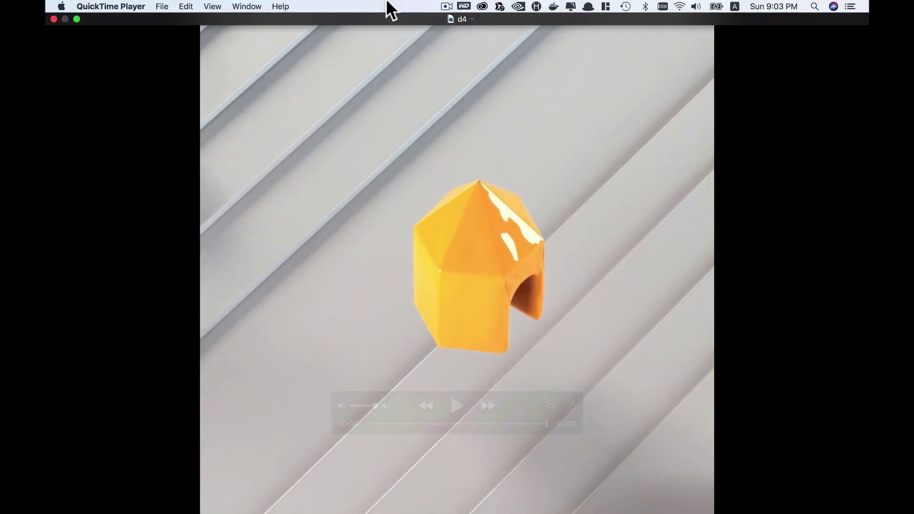
click(54, 19)
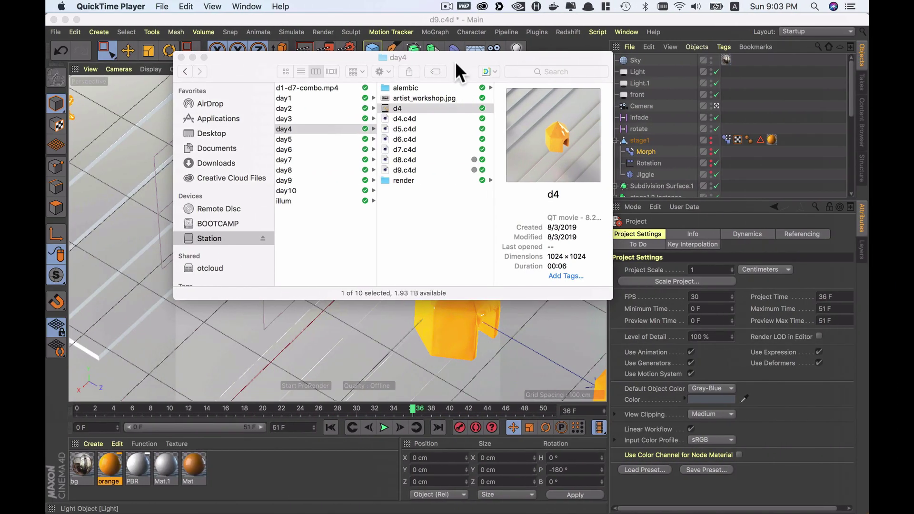
Step: Move the Finder window aside and start a new empty Cinema 4D scene, Untitled 3
drag(455, 63, 416, 206)
click(468, 134)
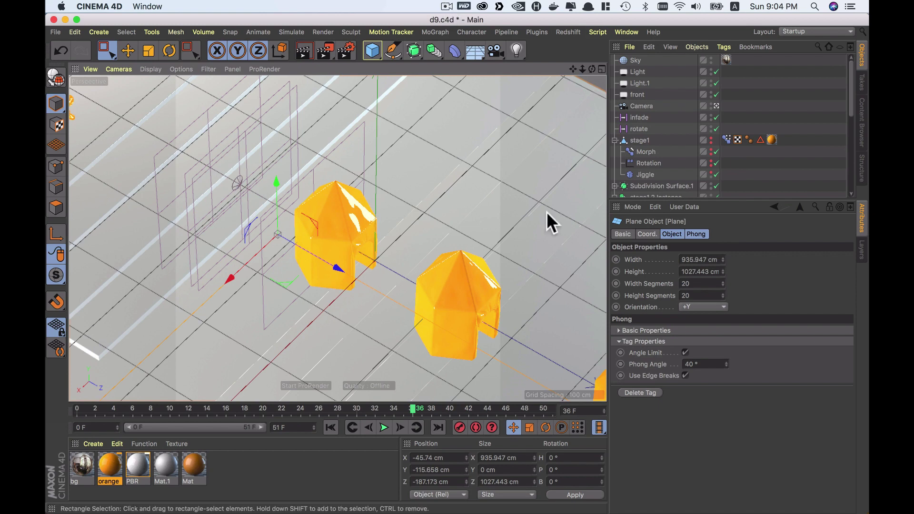
key(super+n)
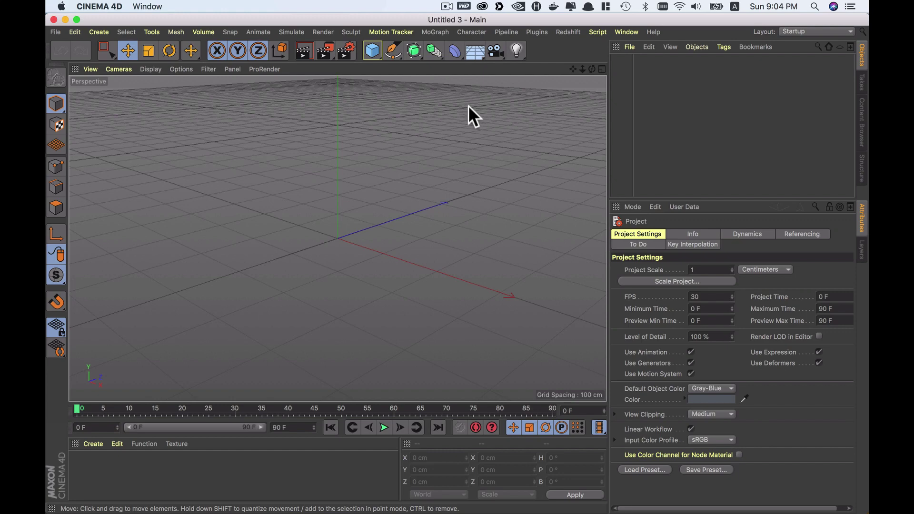
Step: Add a cylinder with 6 rotation segments and an 80 cm height
click(373, 50)
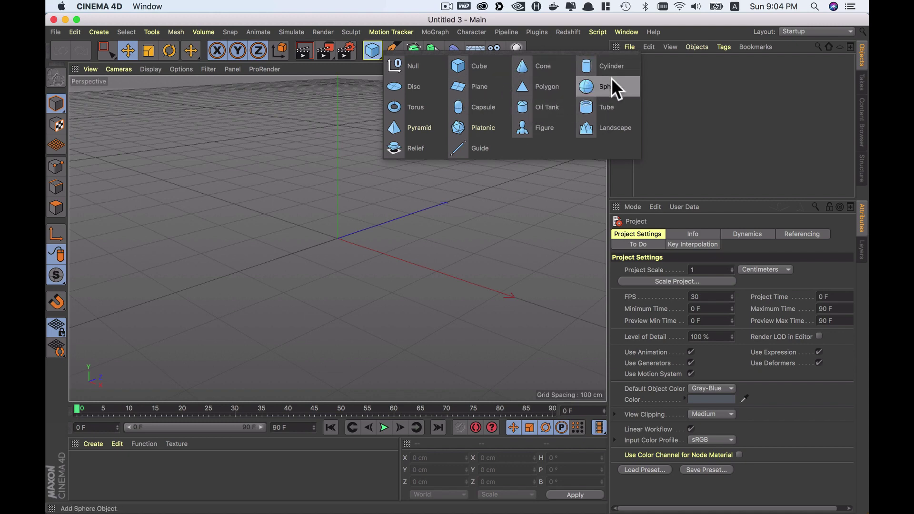
click(618, 67)
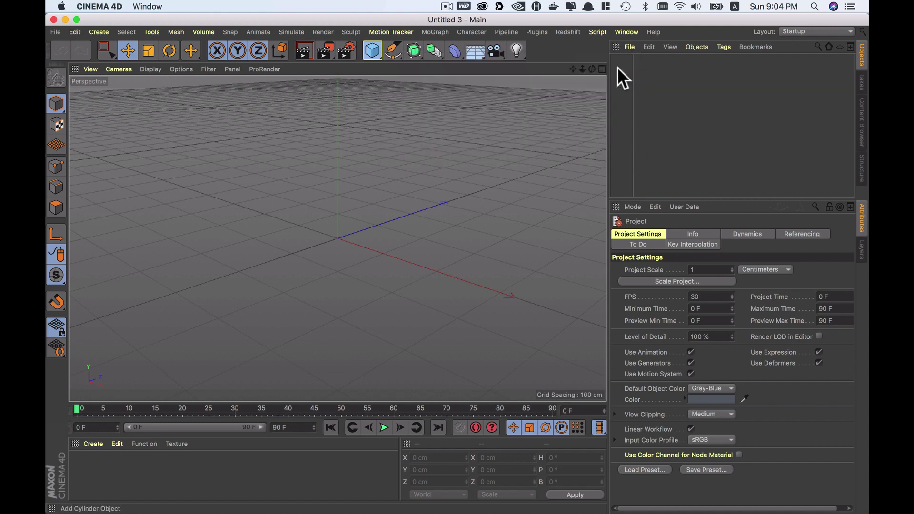
click(709, 296)
text(6)
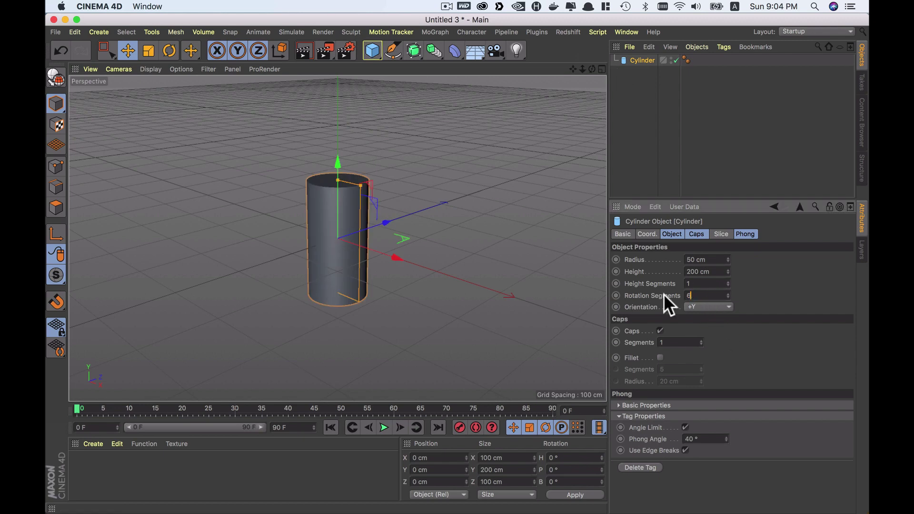
key(Tab)
key(Tab)
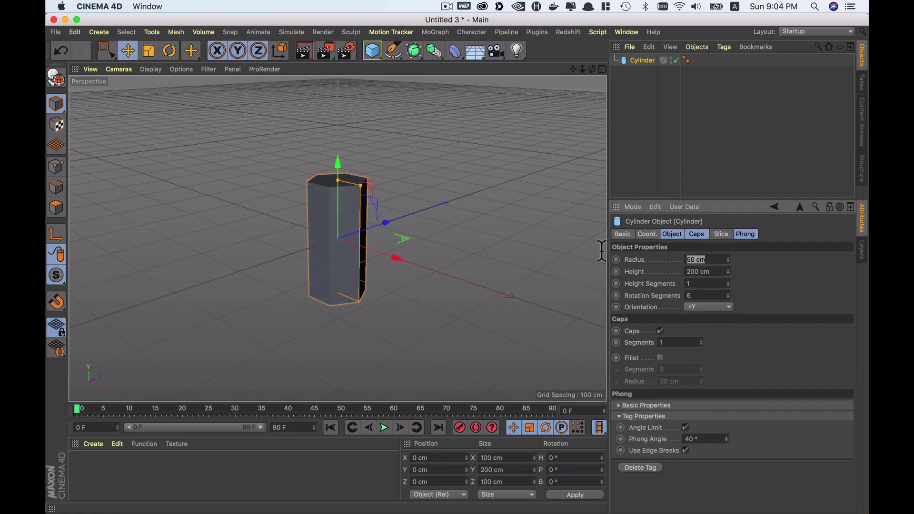
key(Tab)
text(80)
key(Return)
Step: Check the hexagonal cylinder's caps and make it an editable polygon object
mouse_move(371, 266)
alt+mouse_down()
mouse_move(457, 243)
mouse_move(363, 239)
alt+mouse_up()
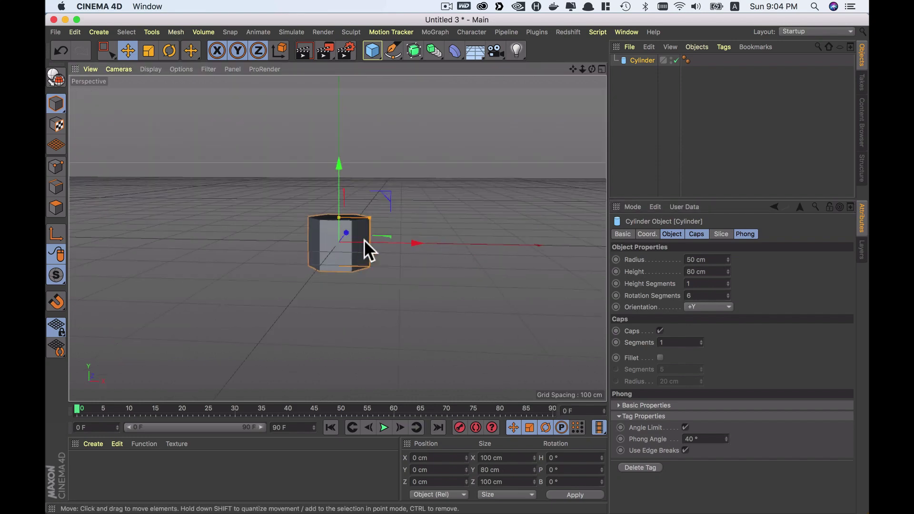
alt+right_drag(364, 239, 412, 233)
mouse_move(412, 233)
alt+mouse_down()
mouse_move(462, 200)
mouse_move(418, 230)
alt+mouse_up()
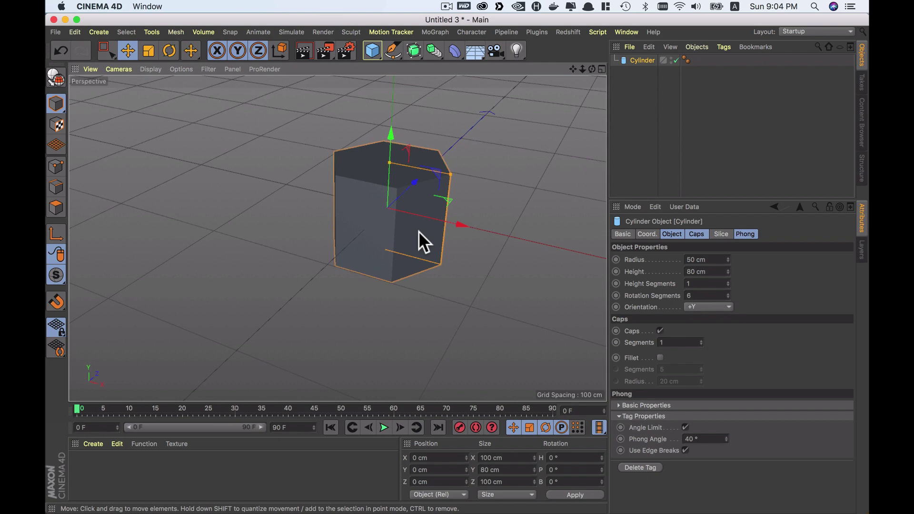
click(697, 235)
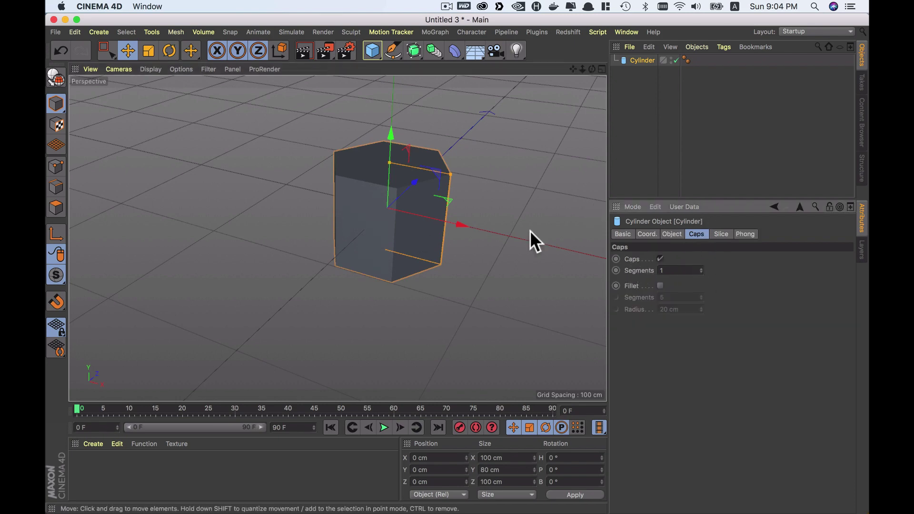
key(c)
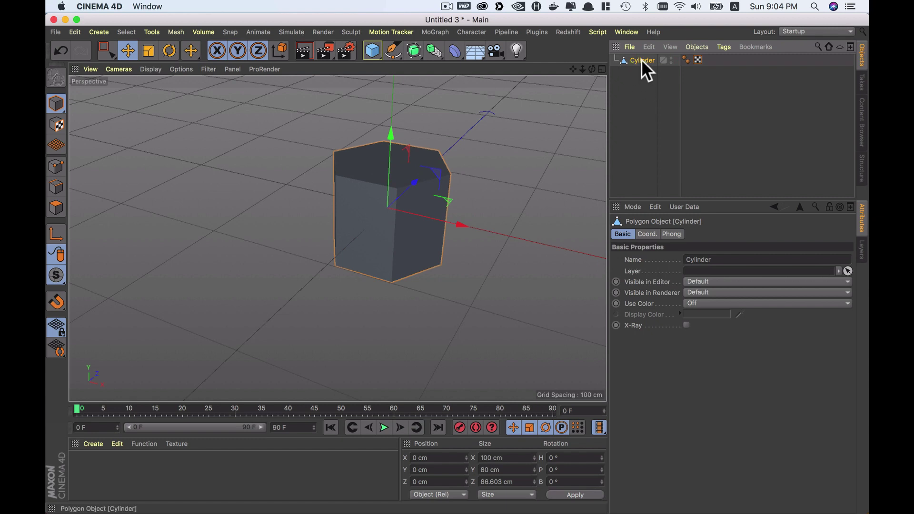
Step: Select the cylinder's top centre point using Points mode and Live Selection
click(56, 165)
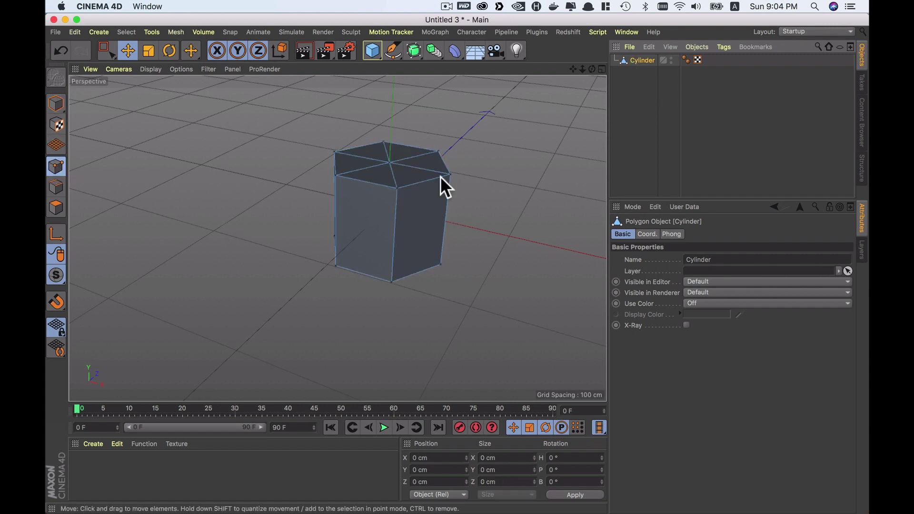
key(9)
click(387, 160)
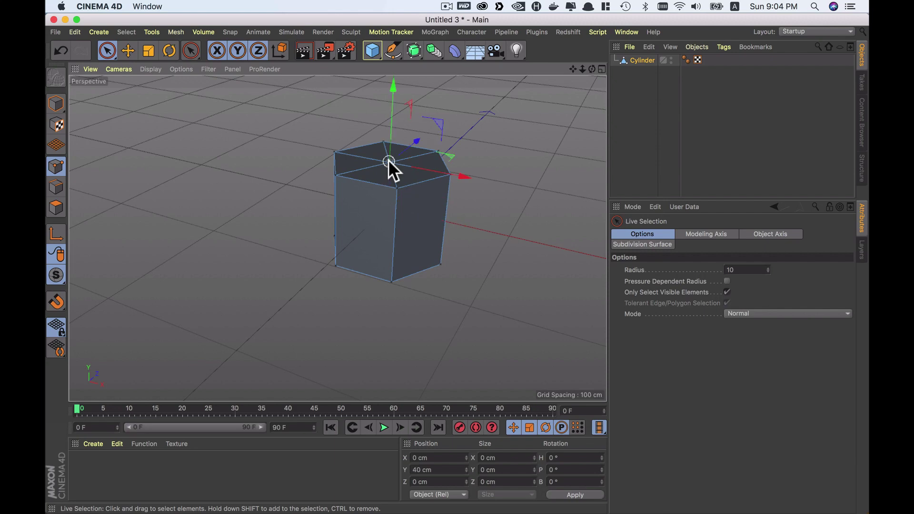
mouse_move(393, 158)
alt+mouse_down()
mouse_move(451, 159)
mouse_move(357, 149)
mouse_move(361, 82)
alt+mouse_up()
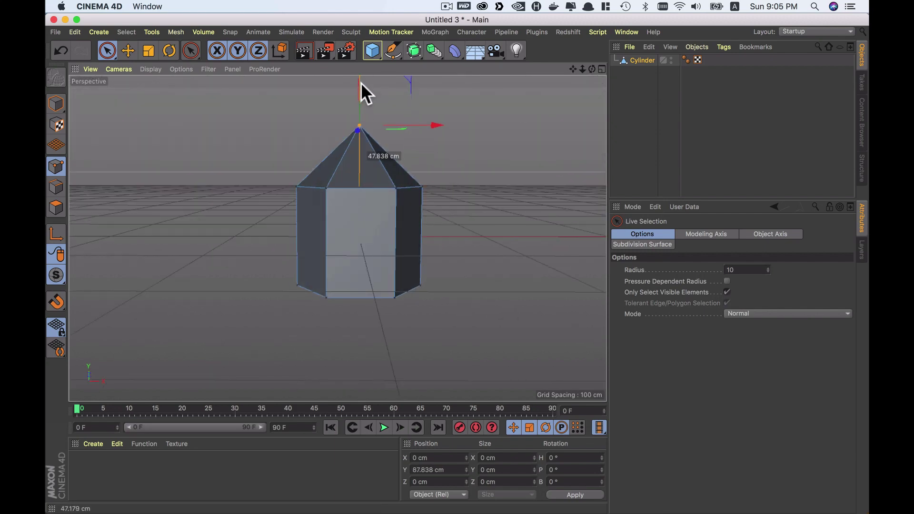
Step: Raise the top point along Y in the Right view to form a pointed roof
click(603, 70)
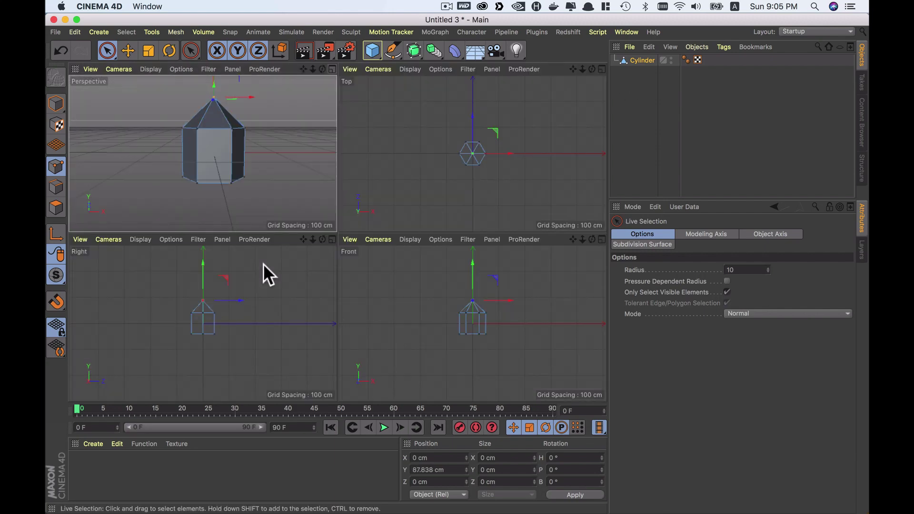
click(332, 239)
scroll(362, 191, up, 3)
scroll(365, 176, up, 2)
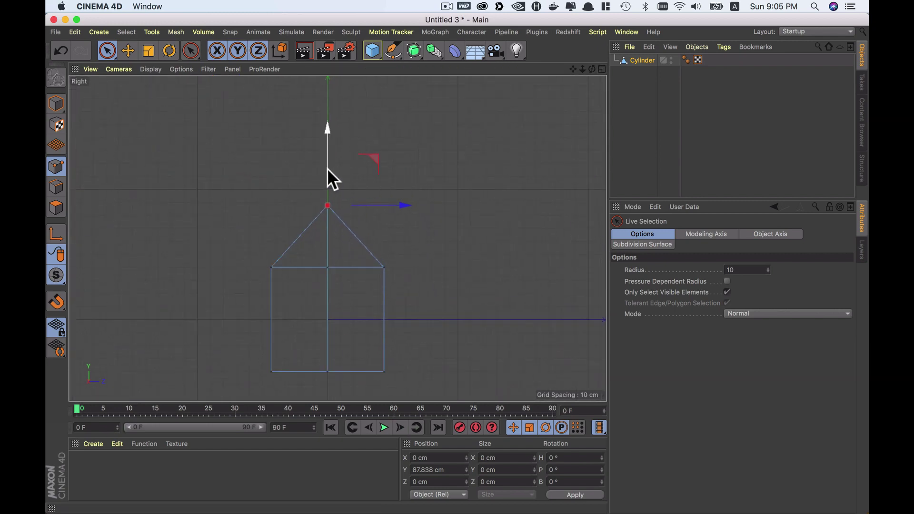
drag(328, 168, 327, 156)
click(602, 69)
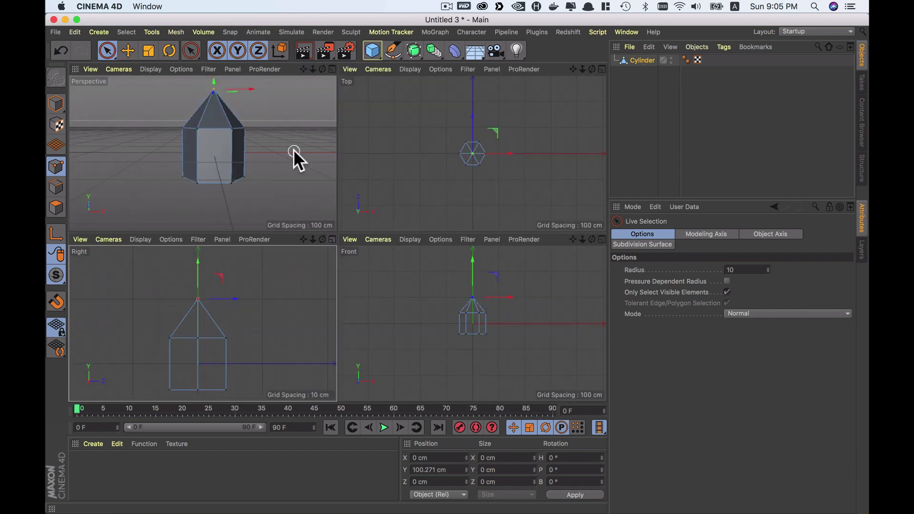
click(328, 71)
alt+drag(473, 208, 448, 210)
click(448, 211)
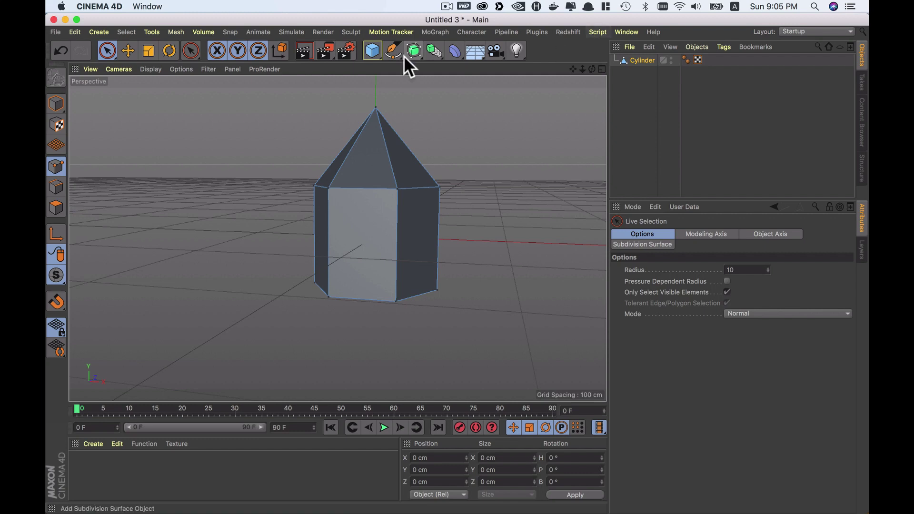
Step: Add a cube and shape it into a thin slab about 24 × 84 × 67 cm through the hut's front
click(369, 50)
click(467, 58)
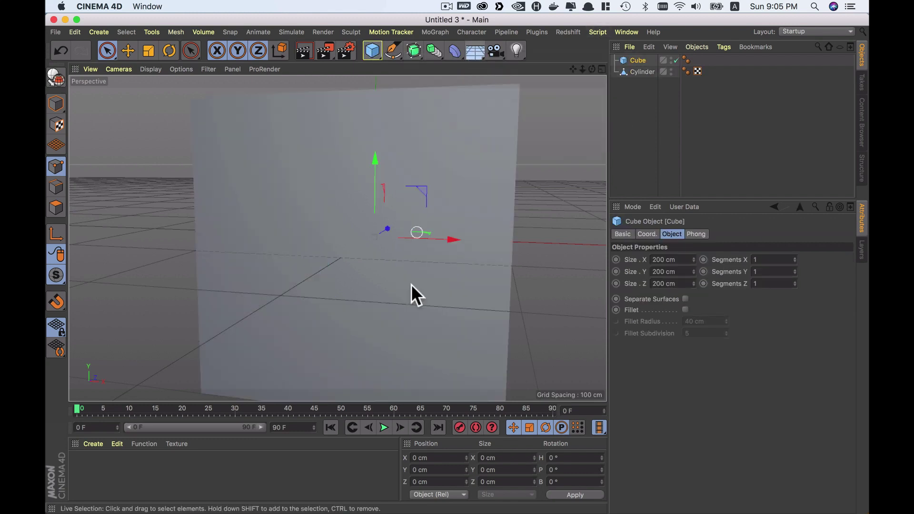
click(56, 105)
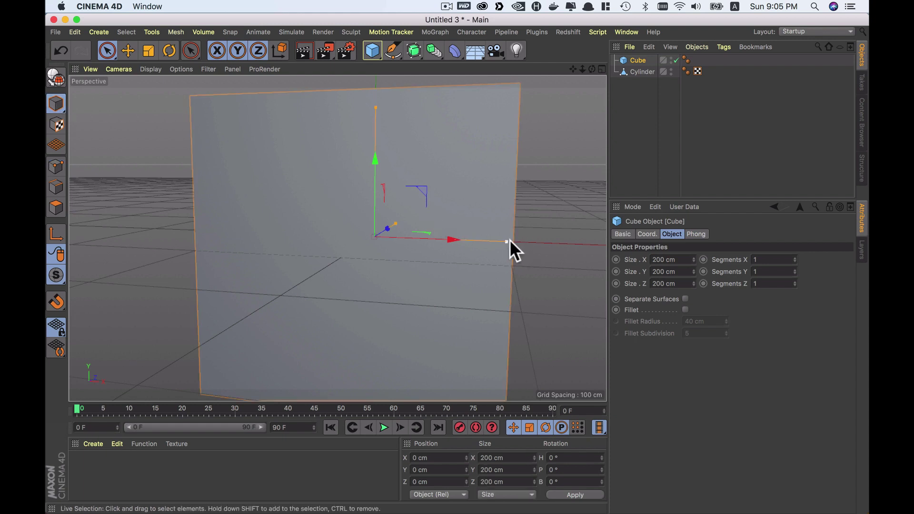
drag(508, 241, 389, 241)
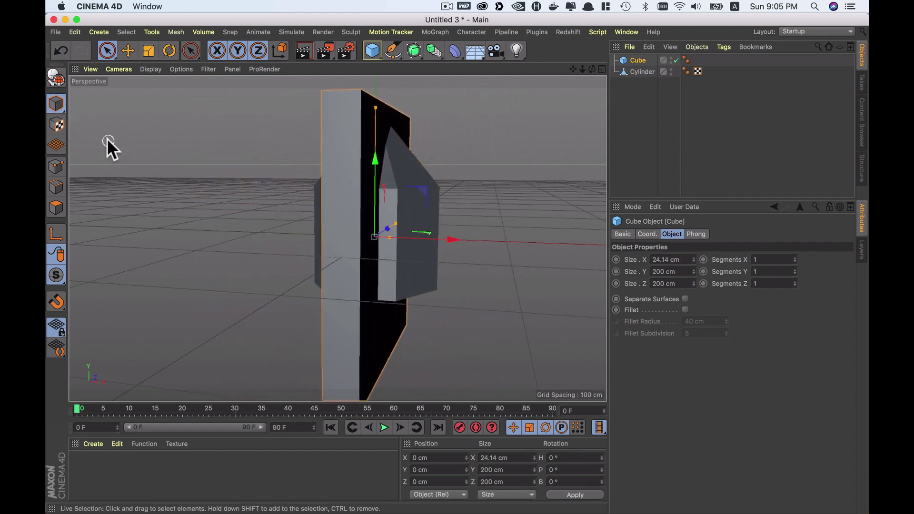
mouse_move(374, 108)
mouse_down()
mouse_move(365, 181)
mouse_move(373, 195)
mouse_move(476, 220)
mouse_move(443, 236)
mouse_move(423, 230)
mouse_up()
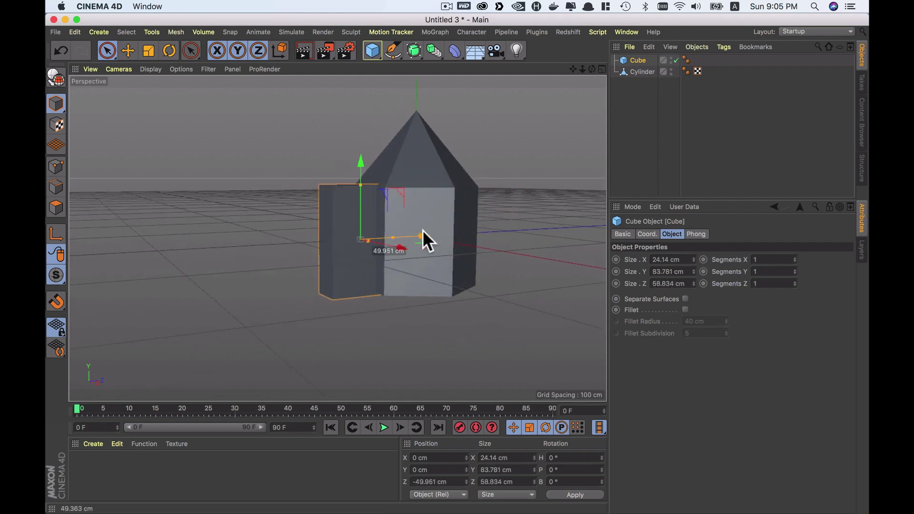
mouse_move(368, 171)
mouse_down()
mouse_move(357, 195)
mouse_move(419, 142)
mouse_up()
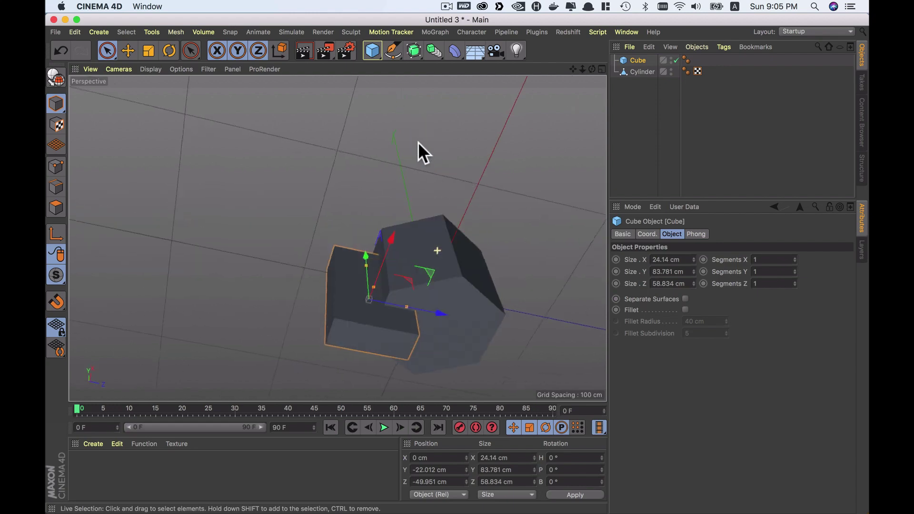
mouse_move(407, 307)
mouse_down()
mouse_move(452, 311)
mouse_move(495, 348)
mouse_move(513, 314)
mouse_move(485, 321)
mouse_up()
scroll(424, 237, up, 3)
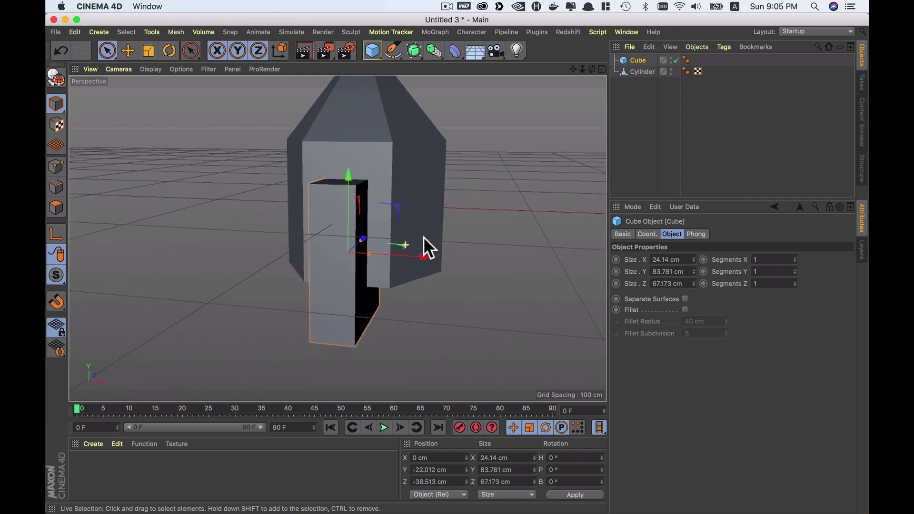
mouse_move(424, 236)
alt+mouse_down()
mouse_move(427, 214)
mouse_move(449, 225)
alt+mouse_up()
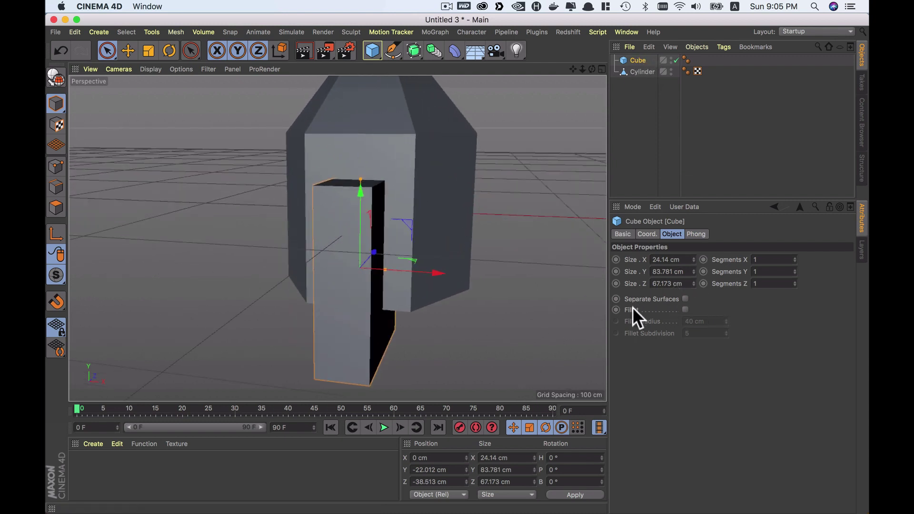
Step: Enable Fillet on the slab with a 12 cm rounding radius
click(686, 310)
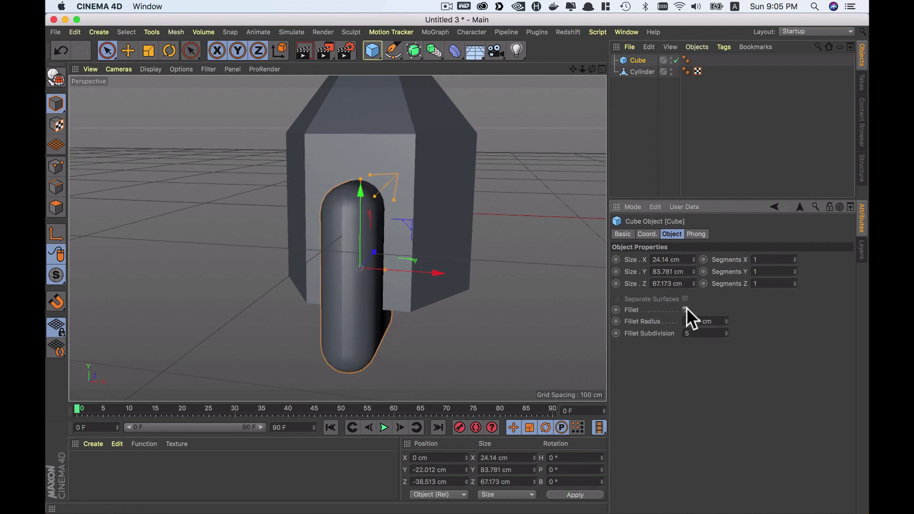
mouse_move(569, 271)
alt+mouse_down()
mouse_move(538, 249)
mouse_move(503, 263)
mouse_move(442, 247)
alt+mouse_up()
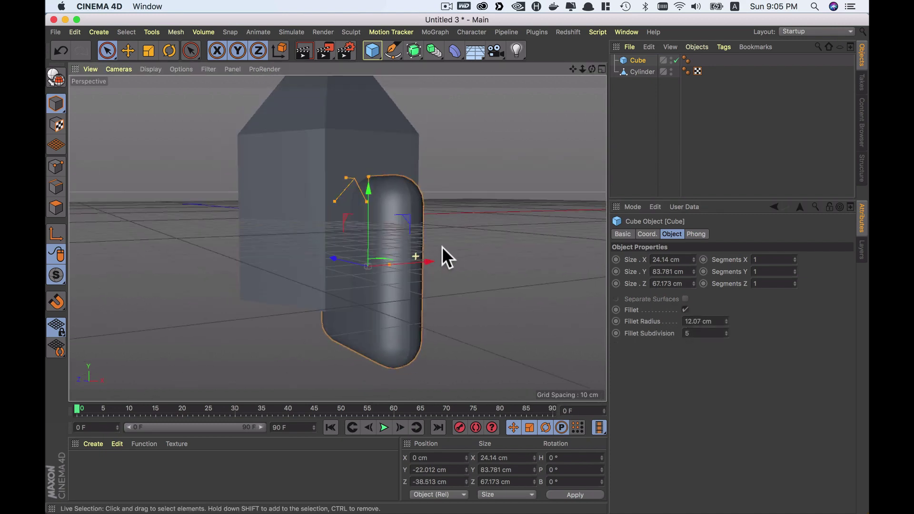
mouse_move(560, 294)
alt+mouse_down()
mouse_move(452, 283)
mouse_move(442, 187)
mouse_move(509, 178)
mouse_move(541, 210)
mouse_move(457, 282)
mouse_move(450, 227)
alt+mouse_up()
scroll(465, 250, down, 3)
scroll(456, 250, down, 2)
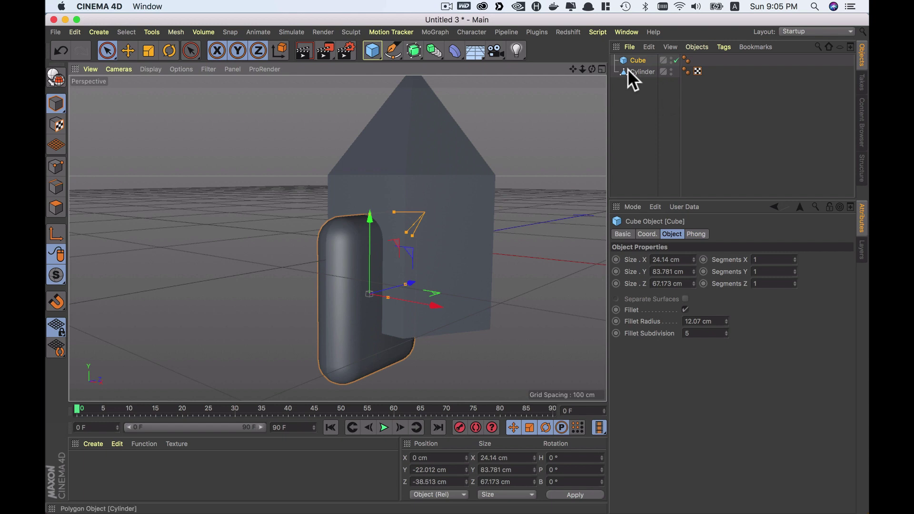
Step: Add a Boole containing the cube and cylinder, with the cylinder placed first
click(414, 51)
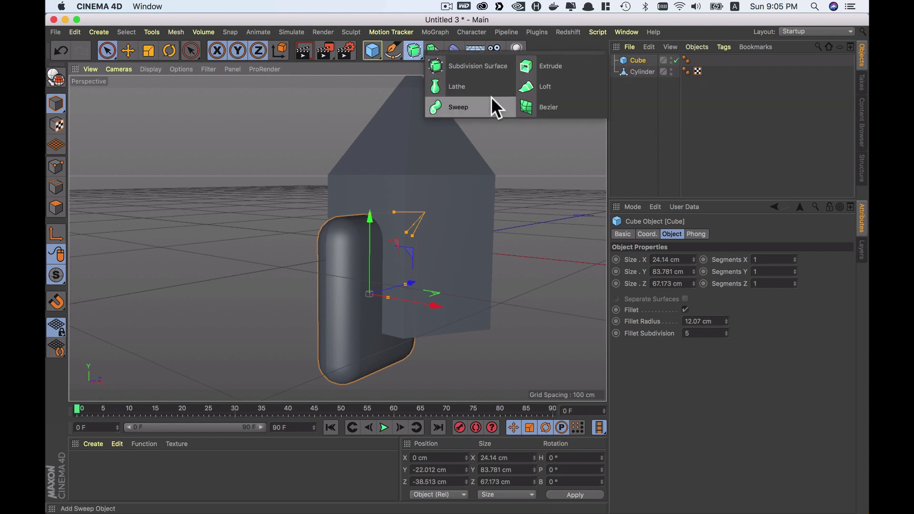
click(368, 74)
click(442, 45)
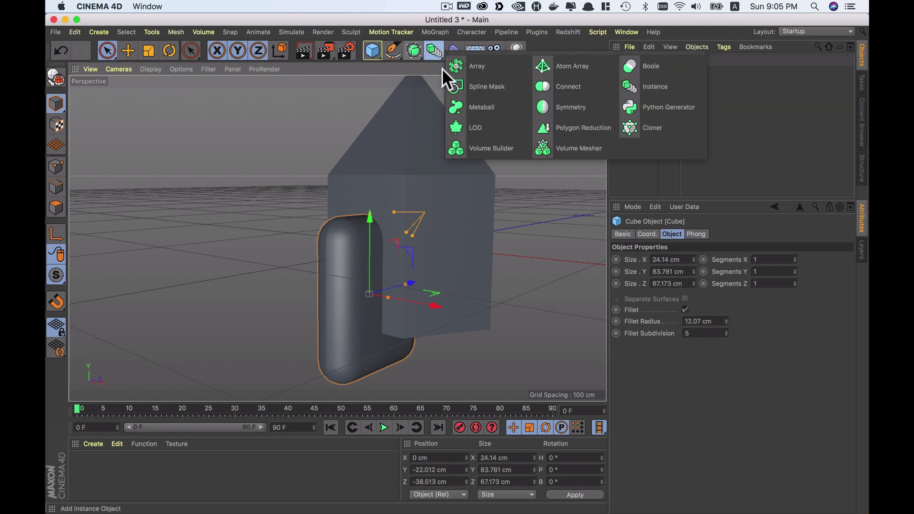
click(666, 67)
click(641, 72)
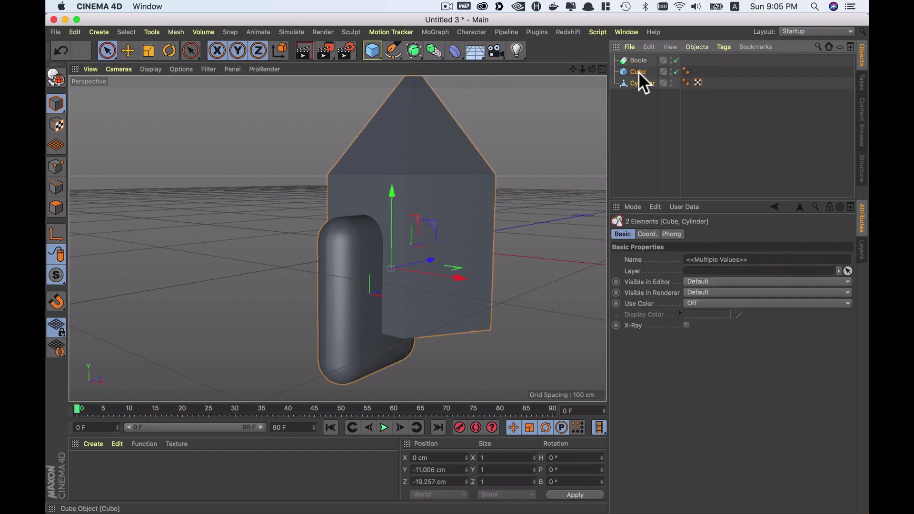
mouse_move(639, 71)
mouse_down()
mouse_move(638, 57)
mouse_move(642, 65)
mouse_up()
click(641, 61)
click(652, 82)
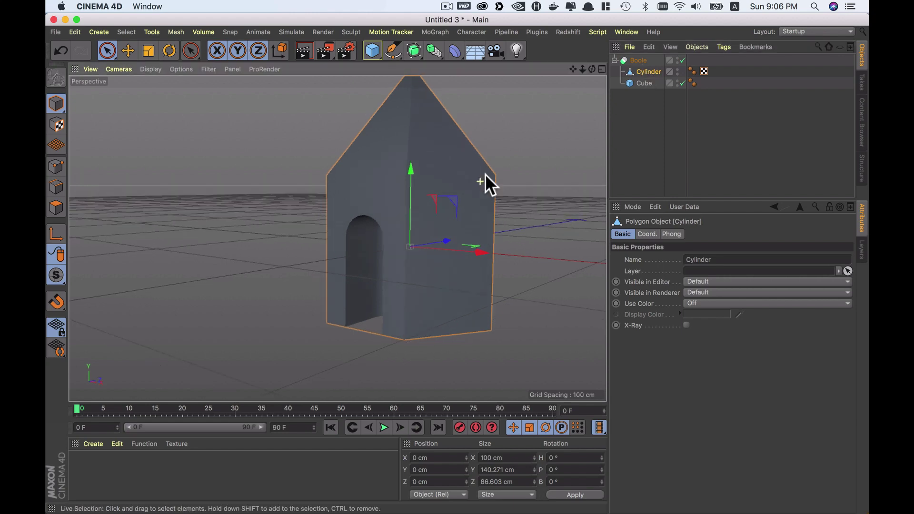
mouse_move(485, 173)
alt+mouse_down()
mouse_move(528, 121)
mouse_move(490, 147)
mouse_move(516, 193)
mouse_move(490, 200)
alt+mouse_up()
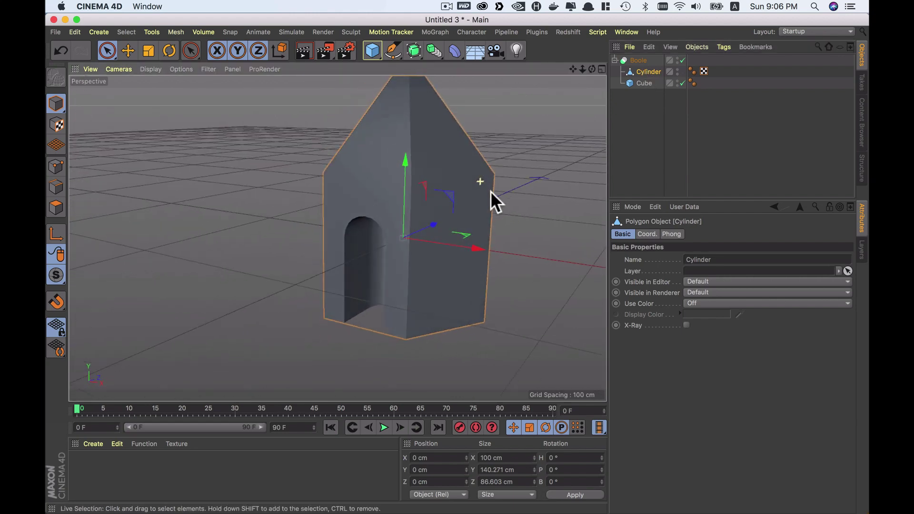
Step: Switch to Gouraud Shading (Lines), inspect the arch, and move the cylinder back below the cube
click(152, 69)
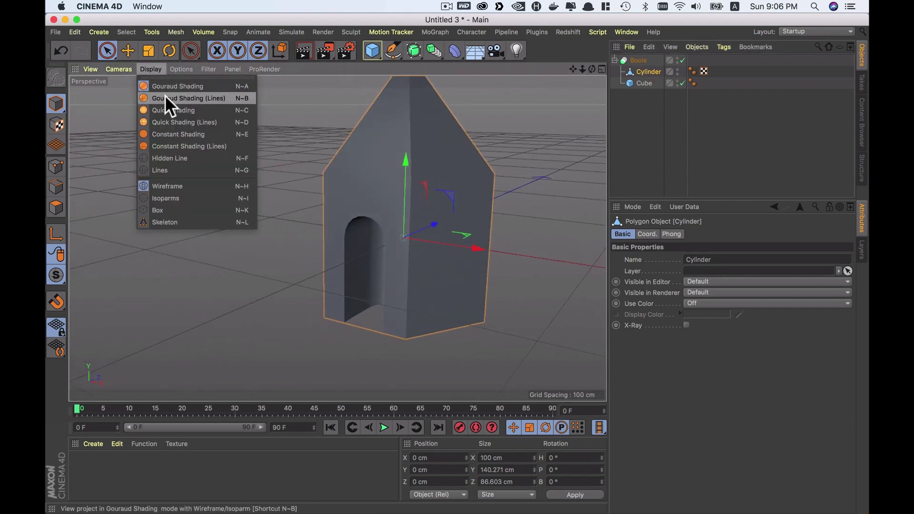
click(166, 97)
mouse_move(167, 102)
alt+mouse_down()
mouse_move(414, 143)
mouse_move(445, 139)
mouse_move(433, 163)
mouse_move(325, 182)
alt+mouse_up()
mouse_move(455, 276)
alt+mouse_down()
mouse_move(430, 254)
mouse_move(428, 225)
mouse_move(450, 230)
mouse_move(414, 286)
mouse_move(490, 228)
mouse_move(424, 310)
mouse_move(390, 311)
alt+mouse_up()
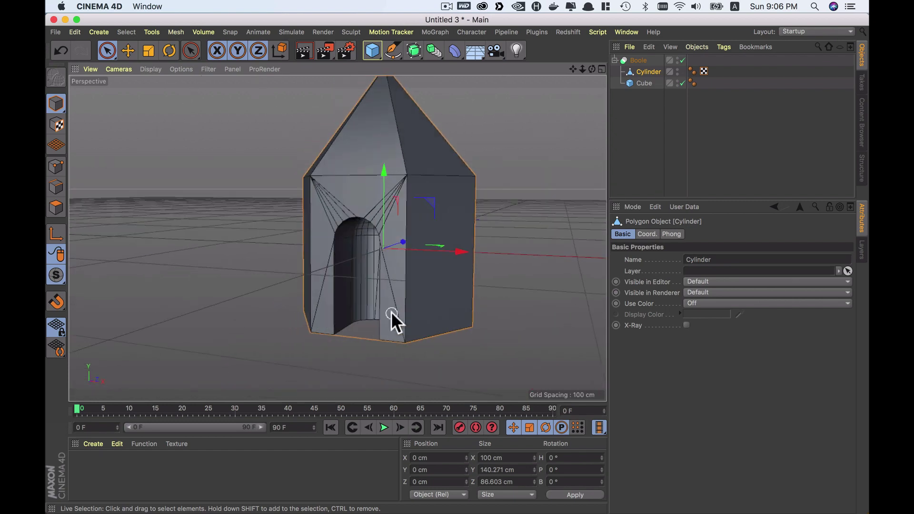
drag(648, 71, 678, 87)
shift+click(641, 73)
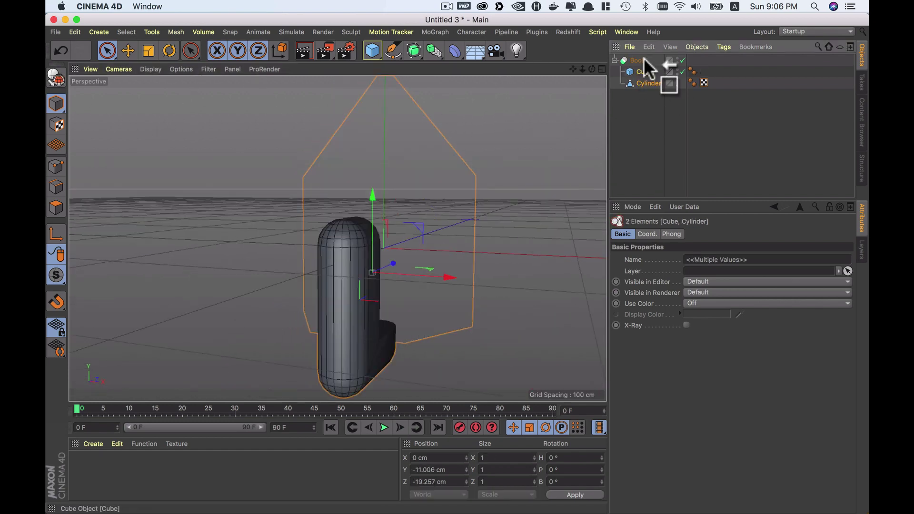
Step: Take the cube and cylinder out of the Boole and delete the empty Boole
drag(645, 58, 643, 61)
click(641, 82)
key(Delete)
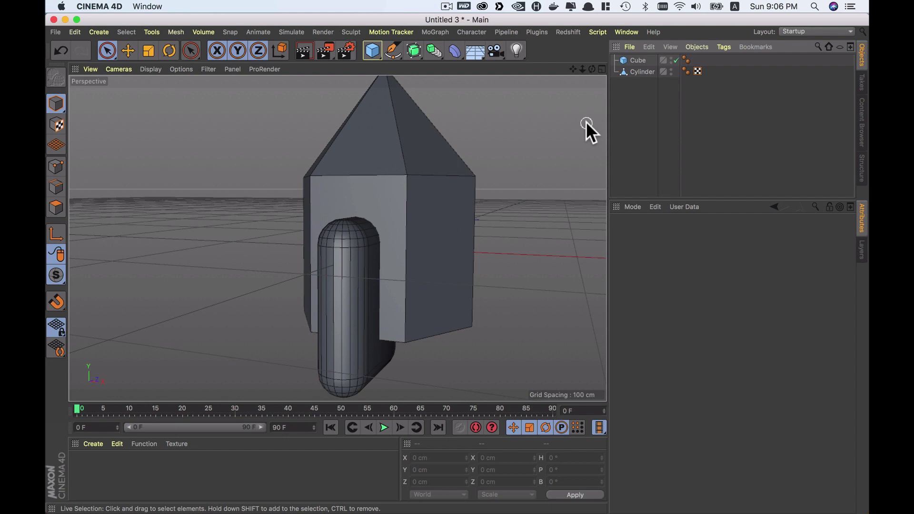
Step: Add a Volume Builder from the modeling generators list
click(436, 48)
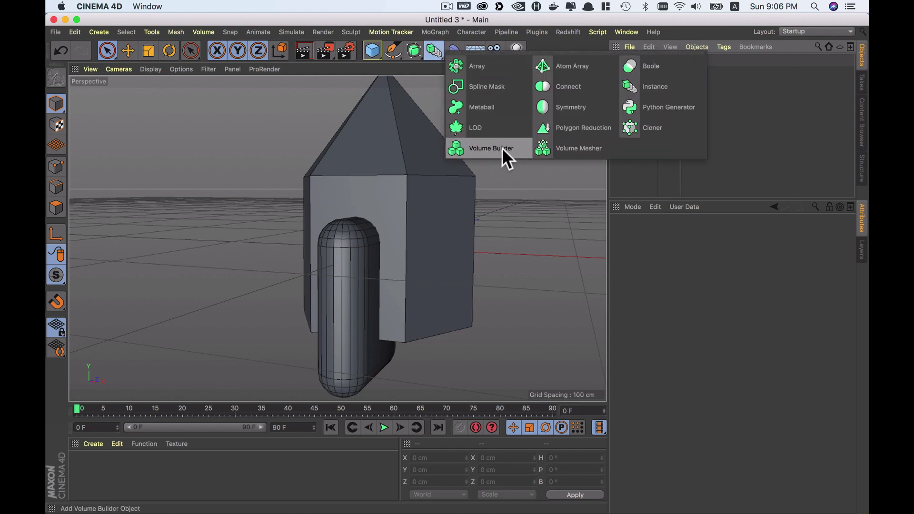
key(Escape)
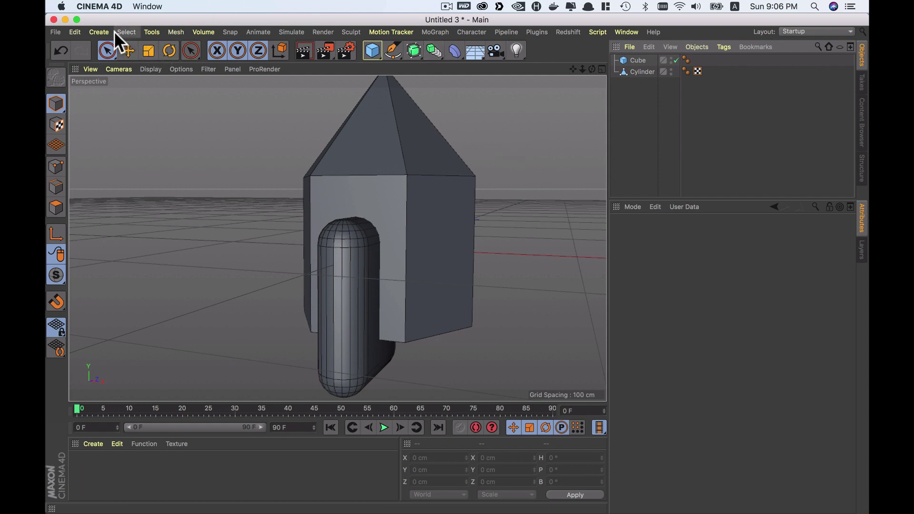
click(97, 31)
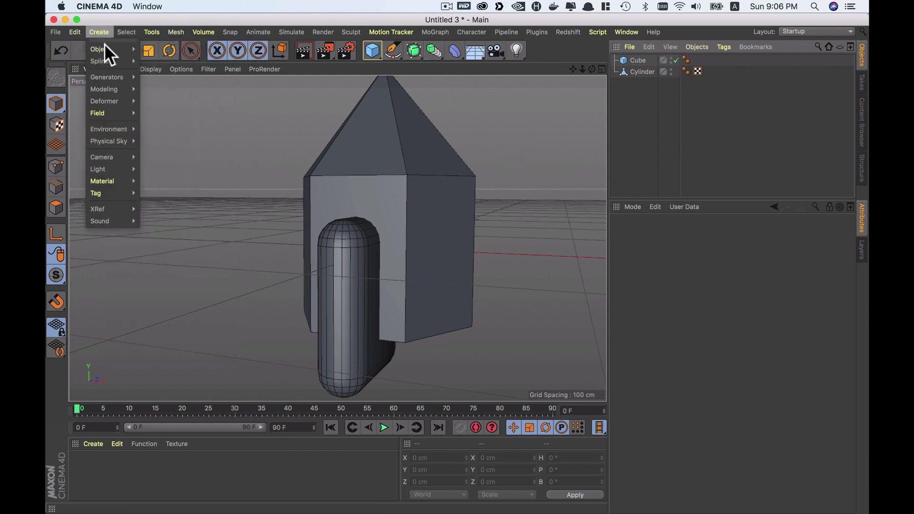
mouse_move(258, 31)
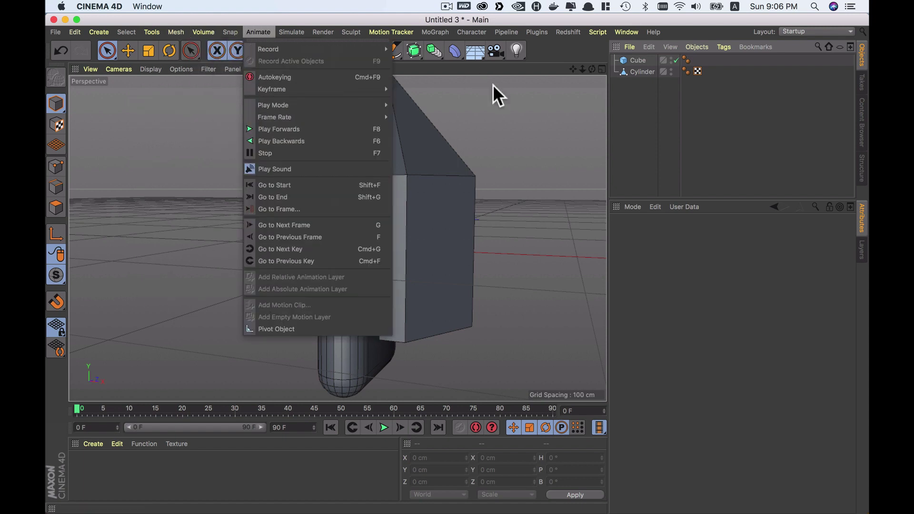
click(449, 75)
click(437, 56)
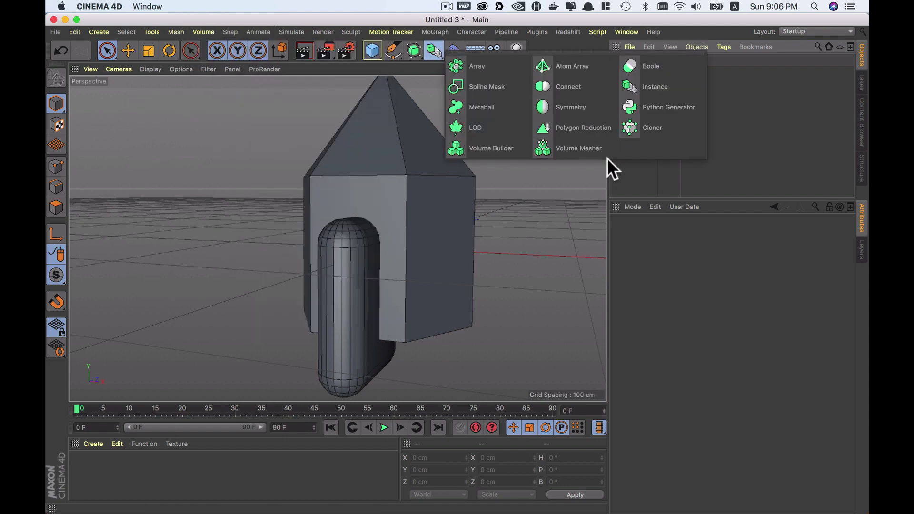
click(491, 145)
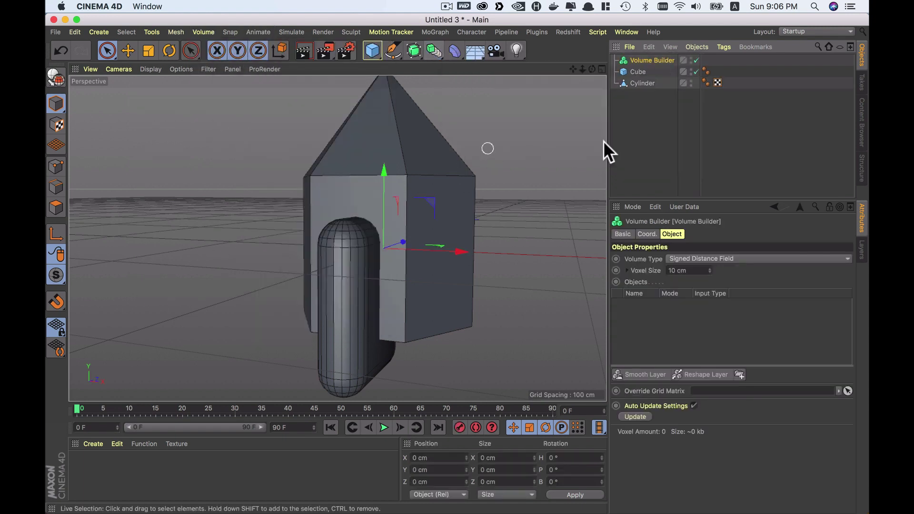
Step: Parent the cube and cylinder under the Volume Builder, fusing them into a 10 cm voxel mesh
click(638, 71)
drag(638, 75, 641, 59)
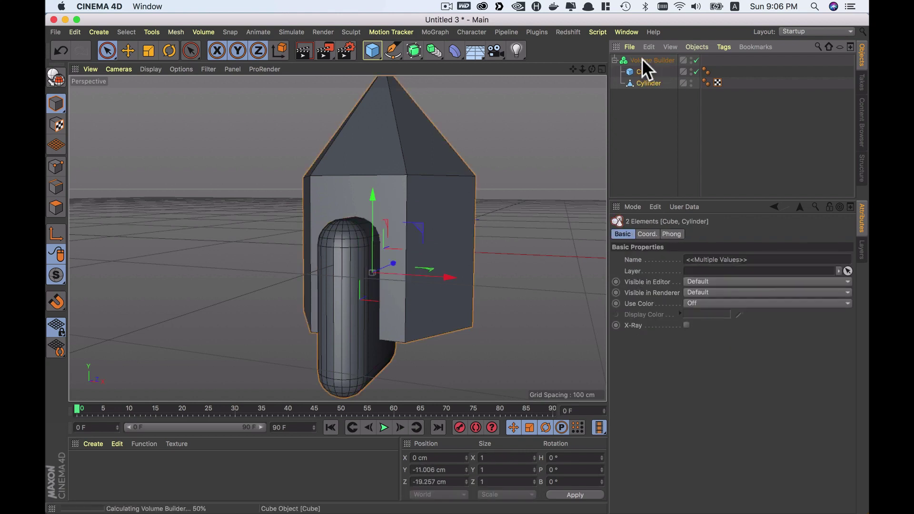
click(641, 59)
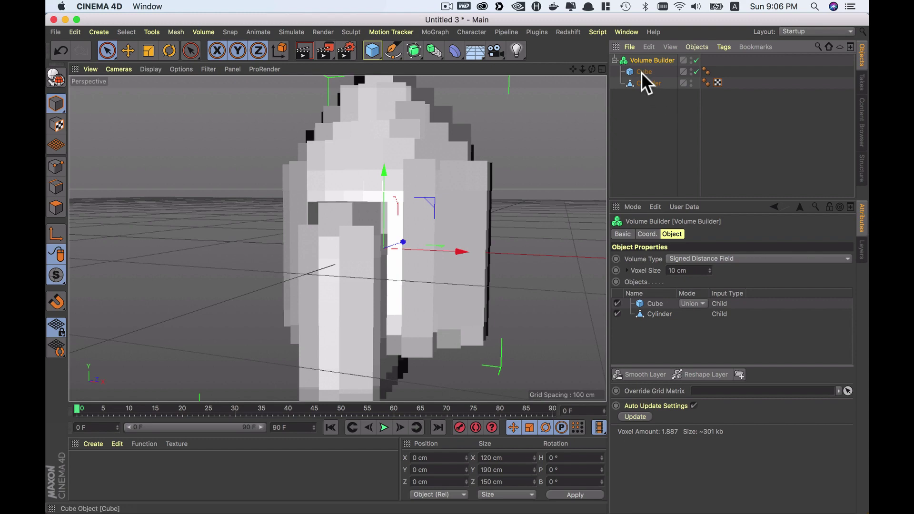
click(641, 72)
alt+drag(533, 190, 488, 237)
mouse_move(485, 260)
alt+mouse_down()
mouse_move(478, 246)
mouse_move(419, 219)
mouse_move(470, 205)
mouse_move(414, 217)
alt+mouse_up()
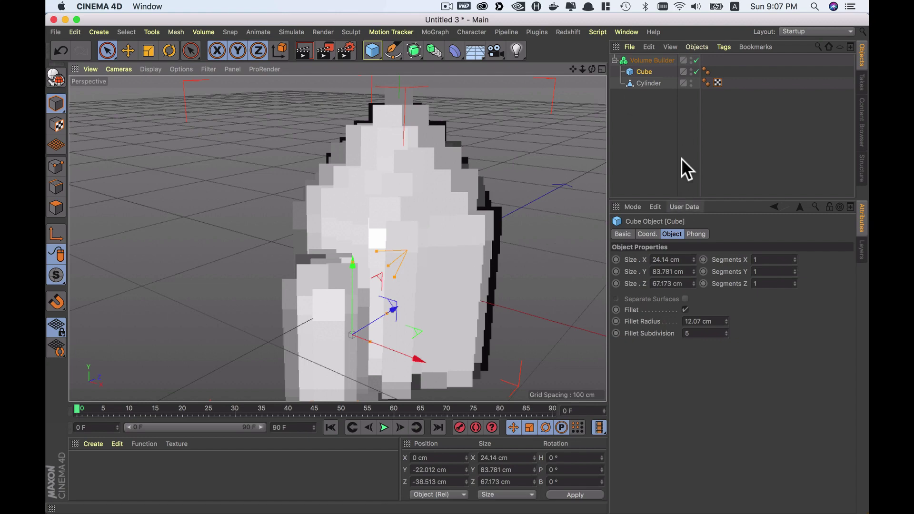
click(650, 60)
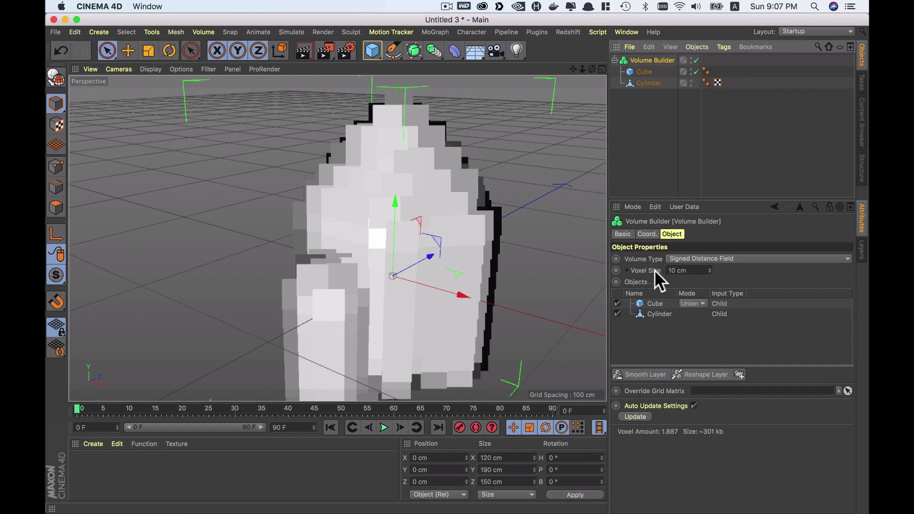
click(696, 269)
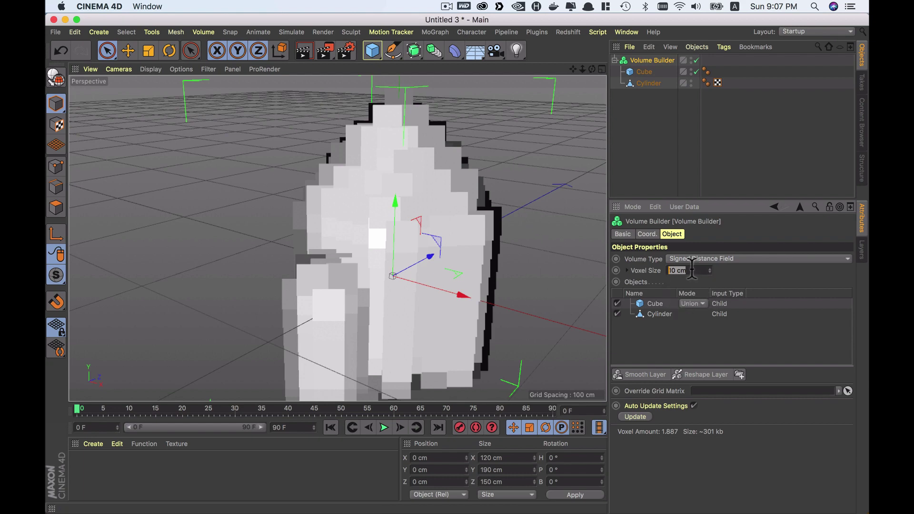
Step: Set the Volume Builder's voxel size to 2 cm
text(2)
key(Return)
mouse_move(472, 190)
alt+mouse_down()
mouse_move(563, 225)
mouse_move(469, 224)
mouse_move(475, 213)
mouse_move(465, 198)
alt+mouse_up()
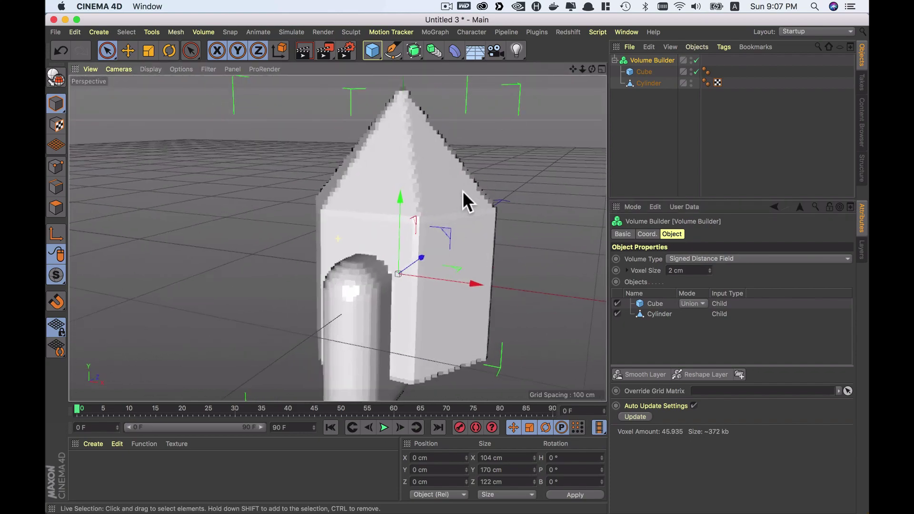
scroll(429, 196, up, 3)
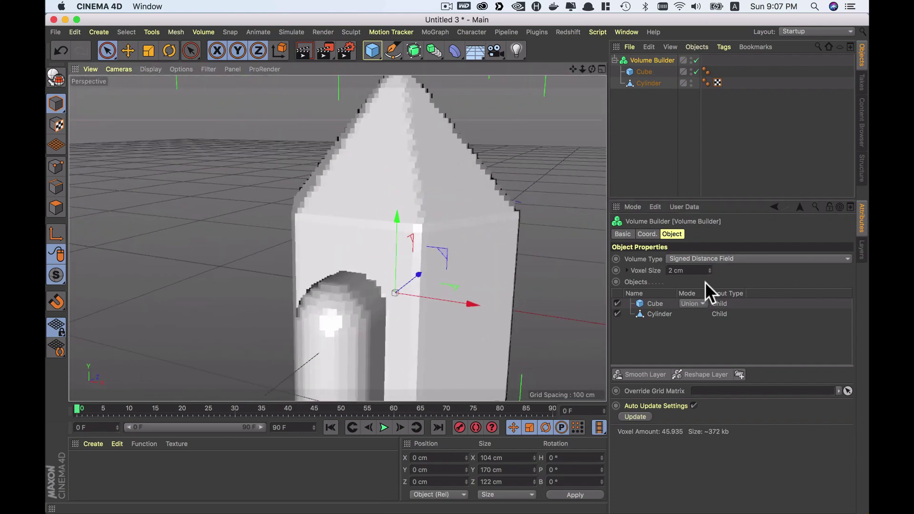
Step: Move the cylinder above the cube in the Volume Builder's object list
click(658, 310)
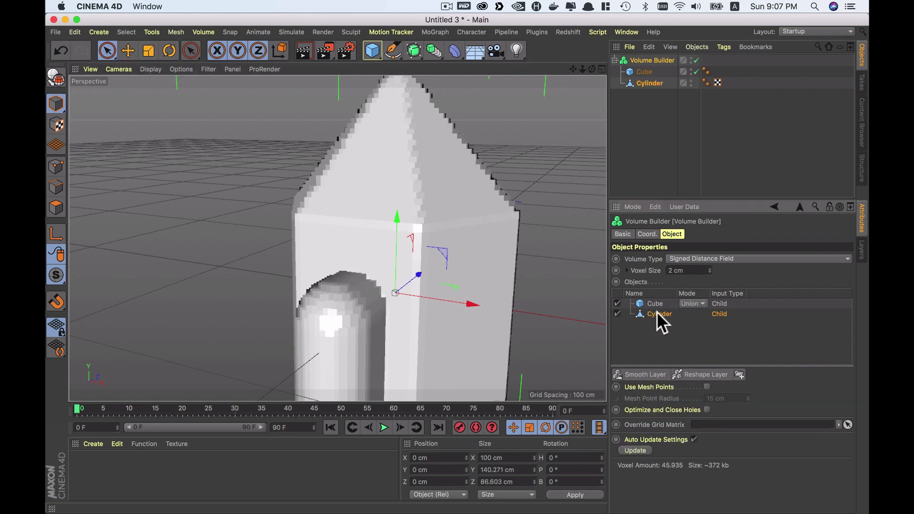
drag(653, 312, 653, 298)
click(696, 303)
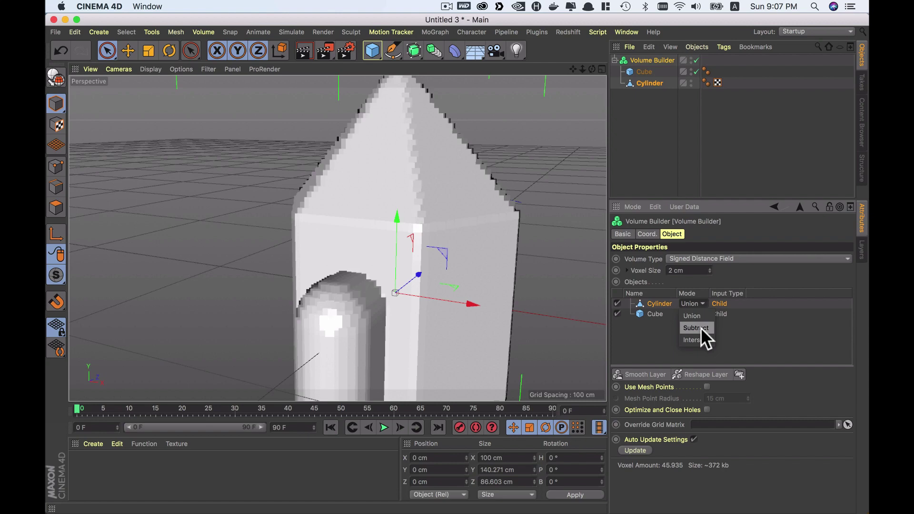
Step: Try the cylinder in Subtract and then Intersect mode
click(697, 327)
scroll(508, 279, up, 5)
scroll(476, 290, down, 5)
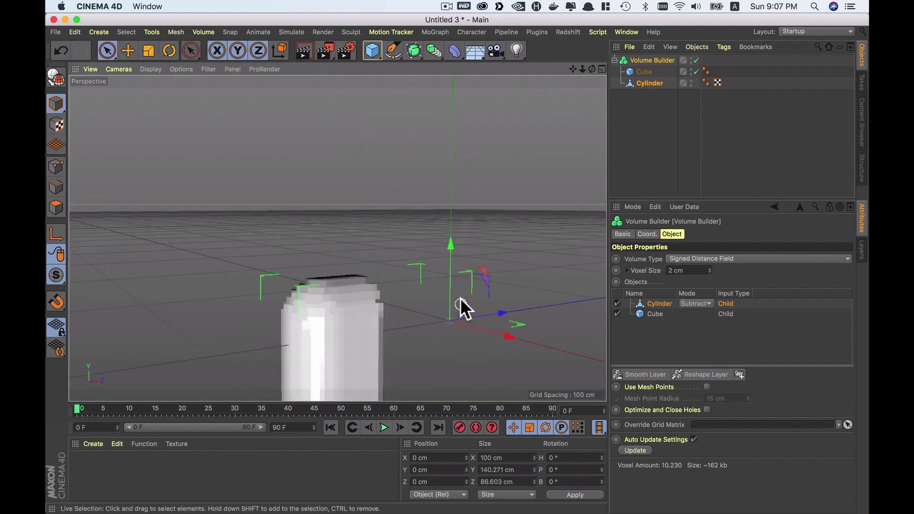
click(705, 303)
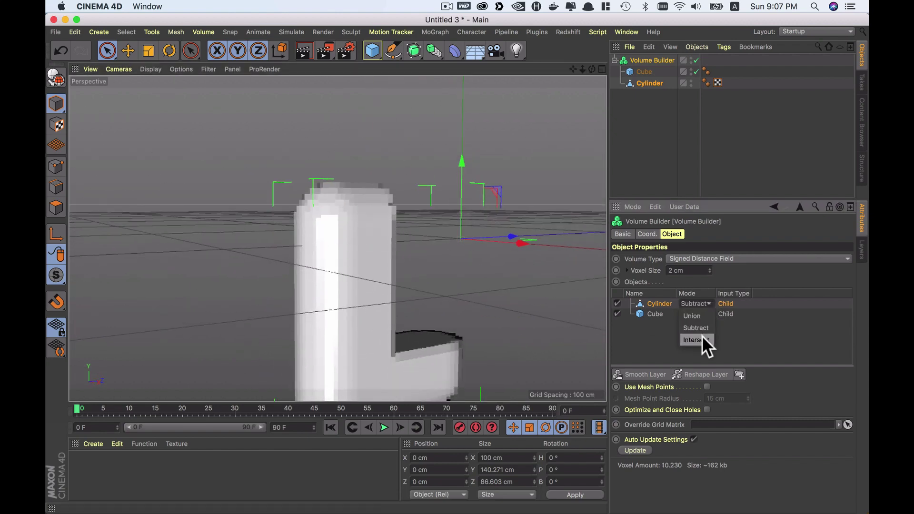
click(702, 335)
alt+drag(550, 265, 436, 219)
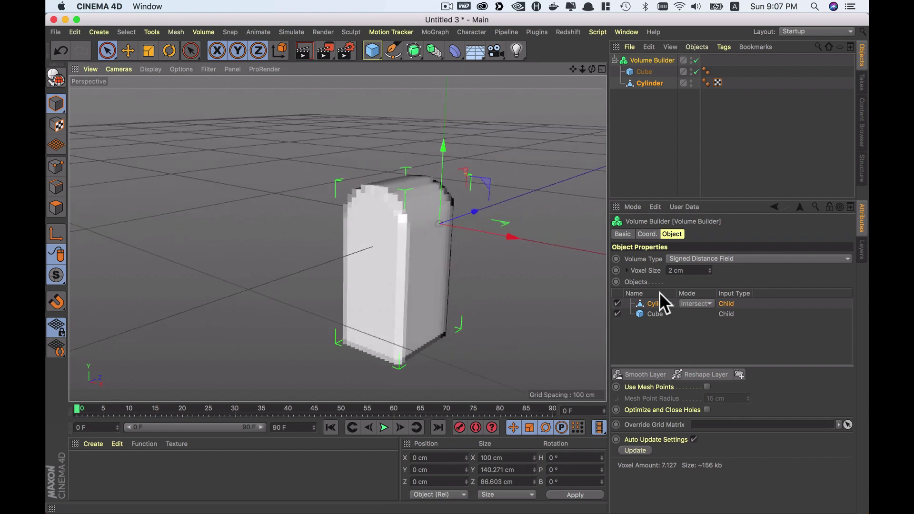
Step: Move the cylinder back below the cube and set the cube to Subtract, carving the arched doorway
drag(661, 304, 688, 312)
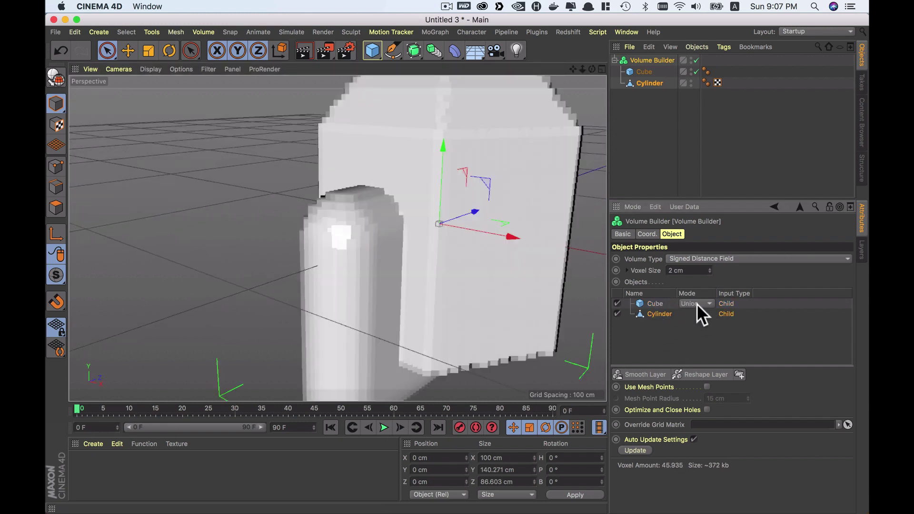
click(696, 304)
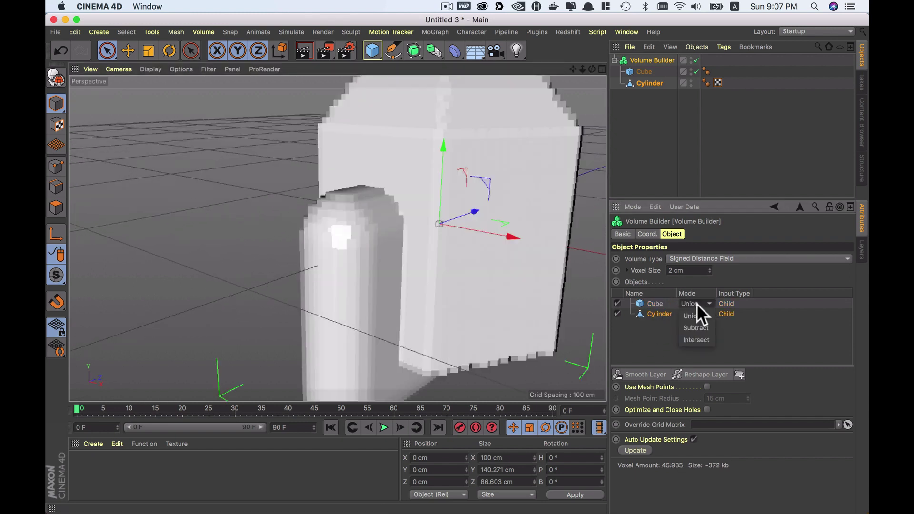
click(704, 330)
mouse_move(590, 285)
alt+mouse_down()
mouse_move(496, 245)
mouse_move(530, 208)
mouse_move(510, 245)
alt+mouse_up()
mouse_move(508, 193)
alt+mouse_down()
mouse_move(515, 194)
mouse_move(510, 230)
alt+mouse_up()
Step: Refine the Volume Builder's voxel size to 1 cm
click(651, 58)
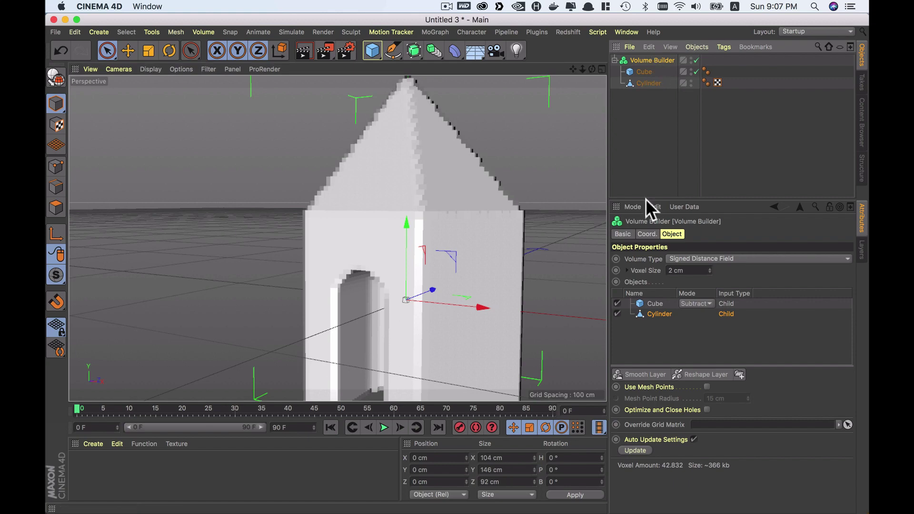
double_click(676, 270)
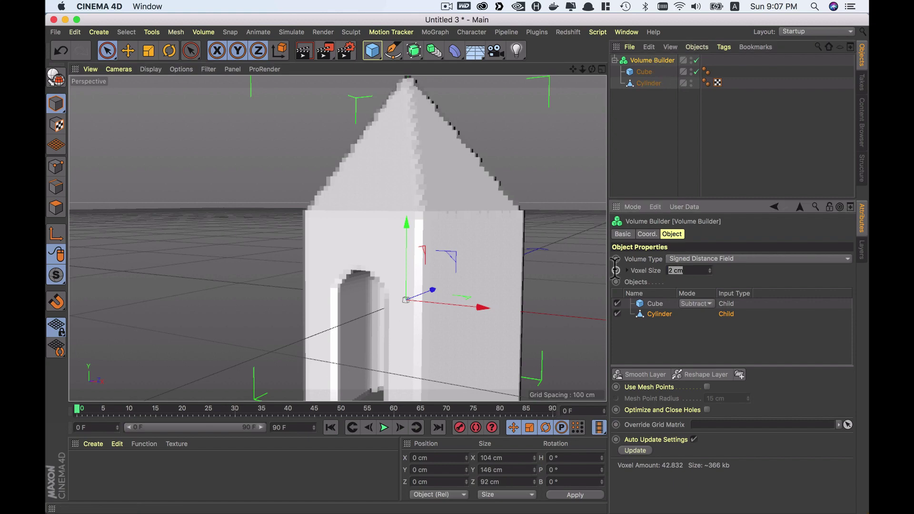
text(1)
key(Return)
mouse_move(541, 249)
alt+mouse_down()
mouse_move(474, 230)
mouse_move(473, 220)
alt+mouse_up()
Step: Add a Volume Mesher and nest the Volume Builder under it
click(415, 51)
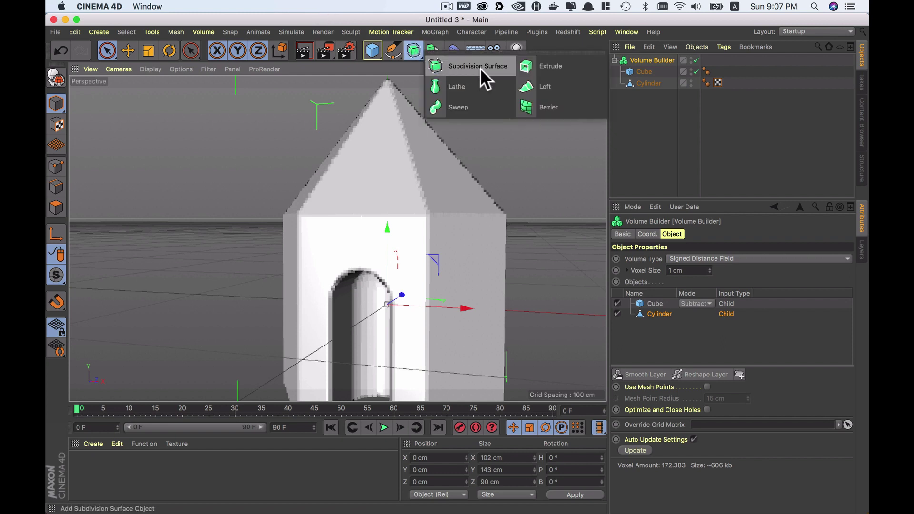
click(357, 70)
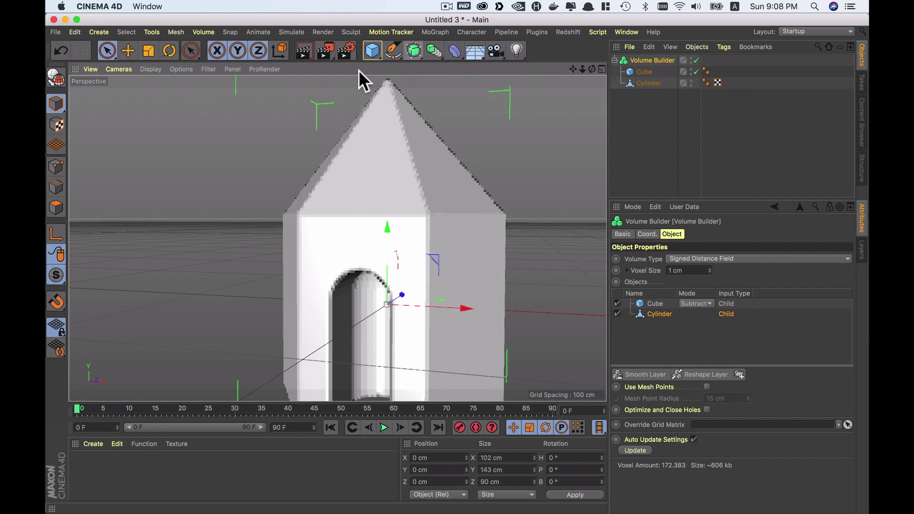
click(435, 56)
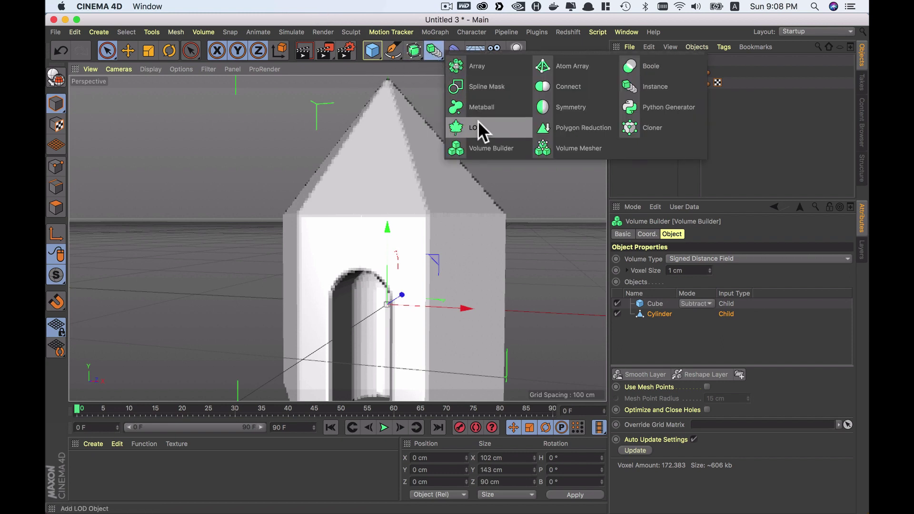
click(591, 148)
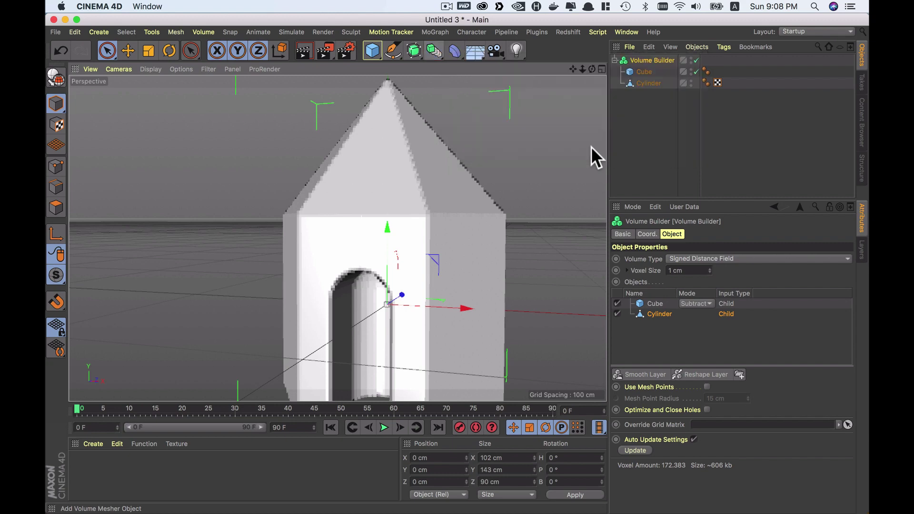
drag(645, 71, 655, 58)
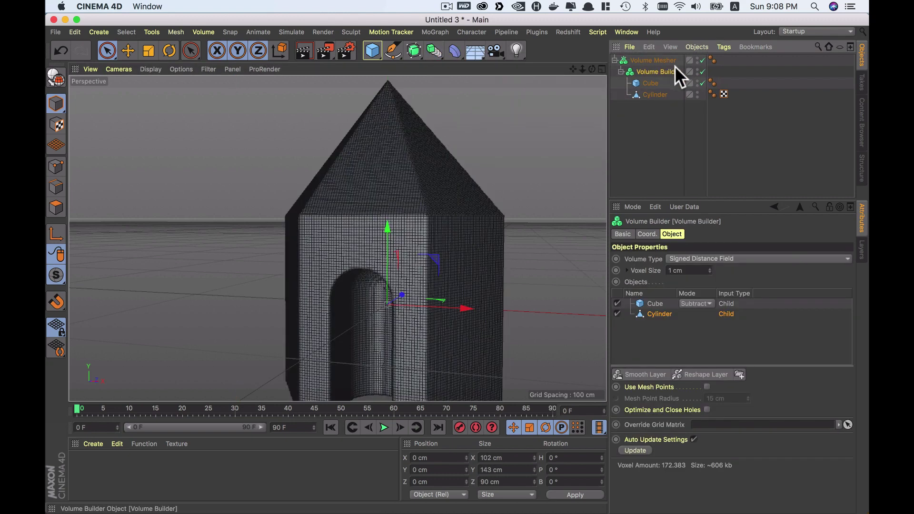
mouse_move(514, 219)
alt+mouse_down()
mouse_move(476, 236)
mouse_move(528, 228)
alt+mouse_up()
Step: Toggle the Volume Mesher off and back on, then inspect the meshed house and arch
click(703, 60)
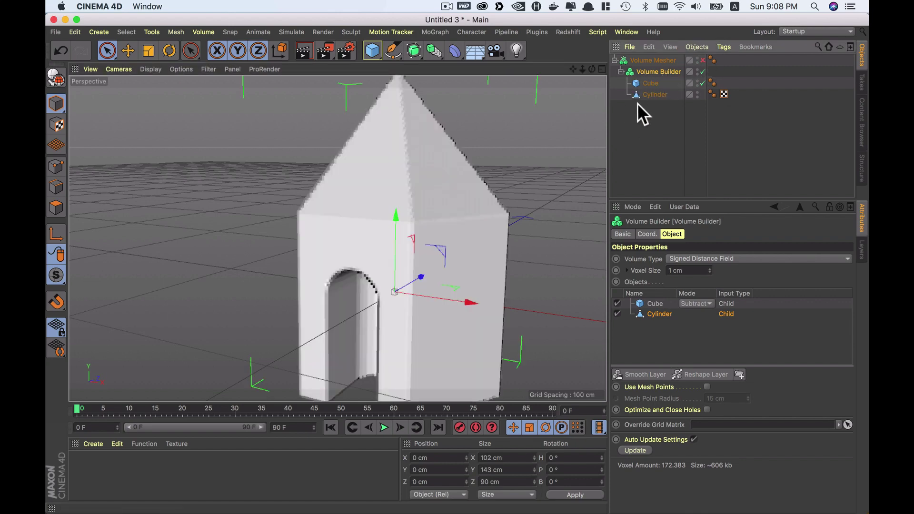
click(659, 59)
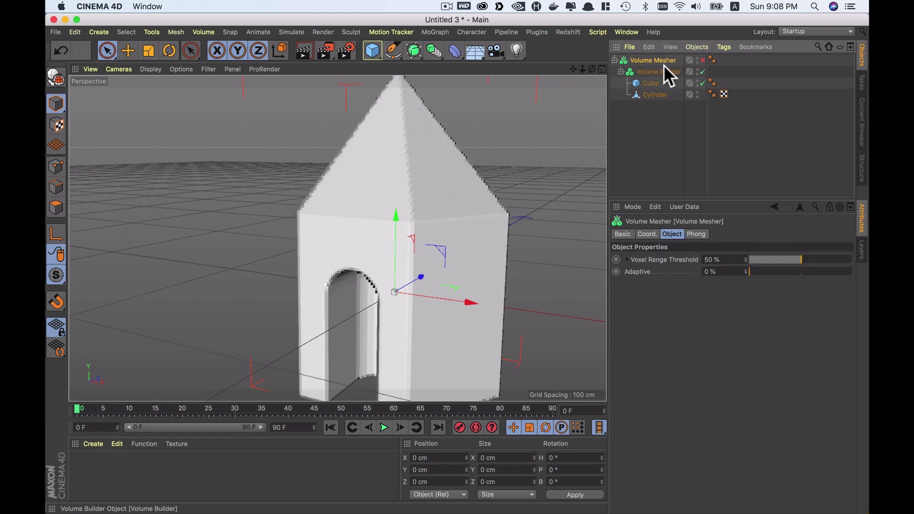
click(703, 60)
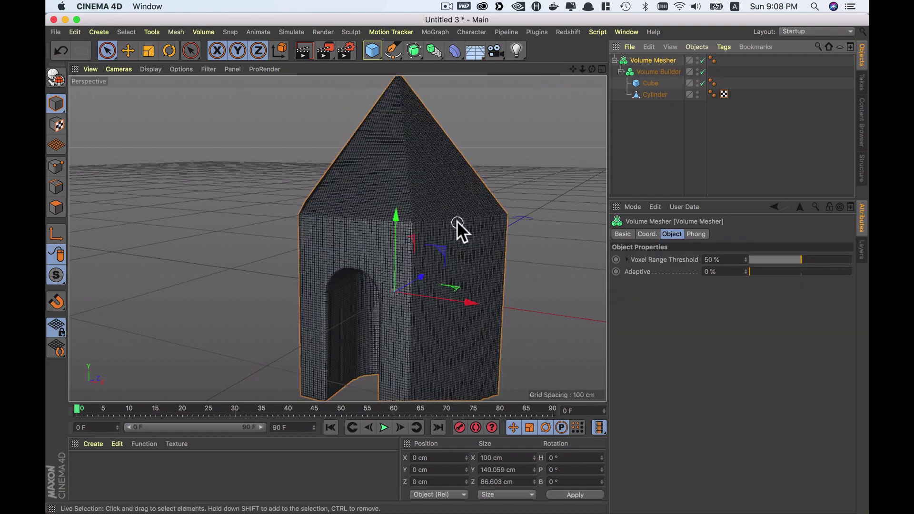
mouse_move(456, 221)
alt+mouse_down()
mouse_move(499, 204)
mouse_move(424, 224)
alt+mouse_up()
scroll(425, 224, up, 5)
scroll(470, 199, up, 2)
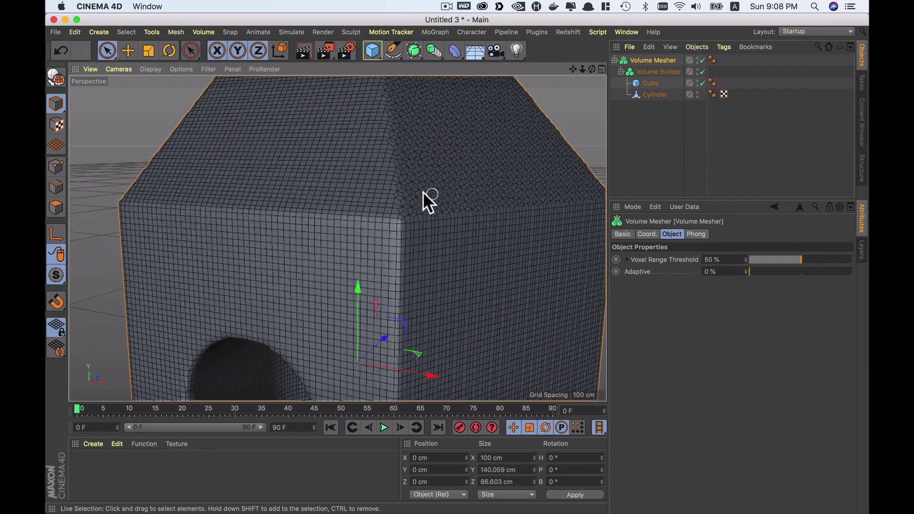
mouse_move(393, 237)
alt+mouse_down()
mouse_move(435, 226)
mouse_move(399, 259)
mouse_move(482, 158)
alt+mouse_up()
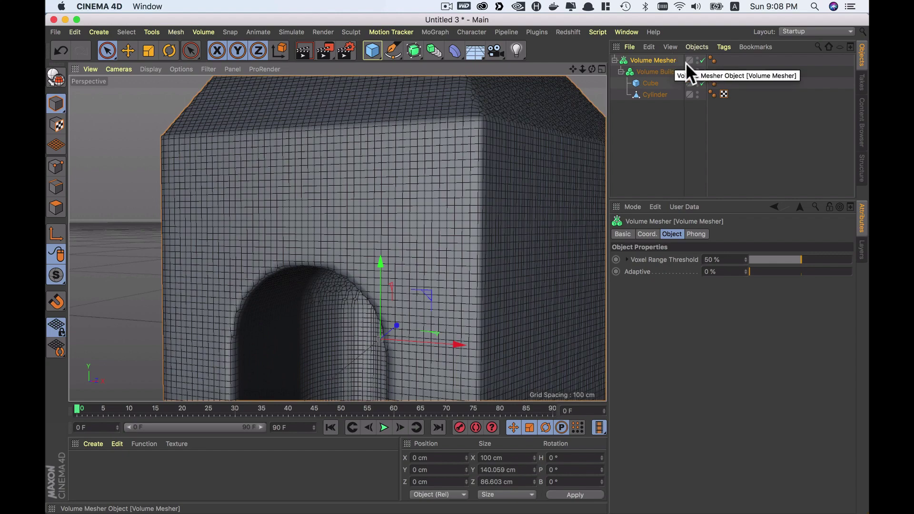
click(663, 71)
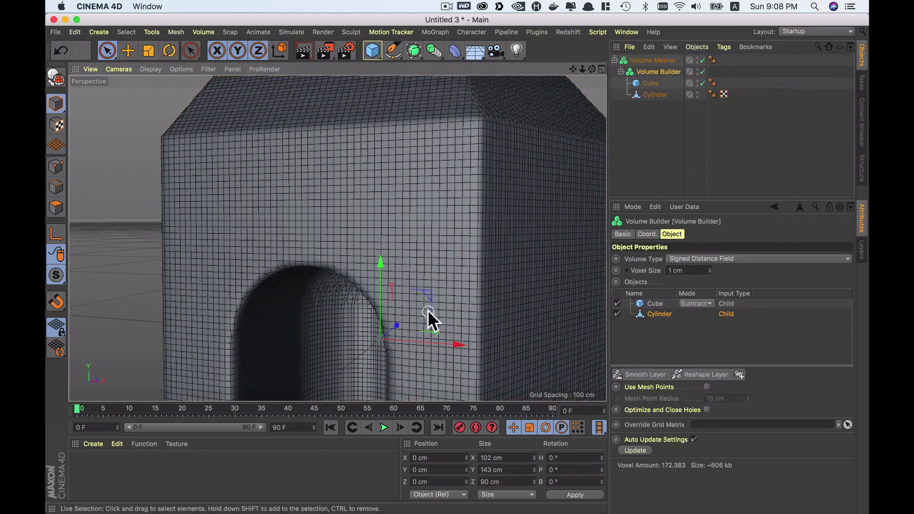
mouse_move(428, 310)
alt+mouse_down()
mouse_move(453, 254)
mouse_move(548, 296)
alt+mouse_up()
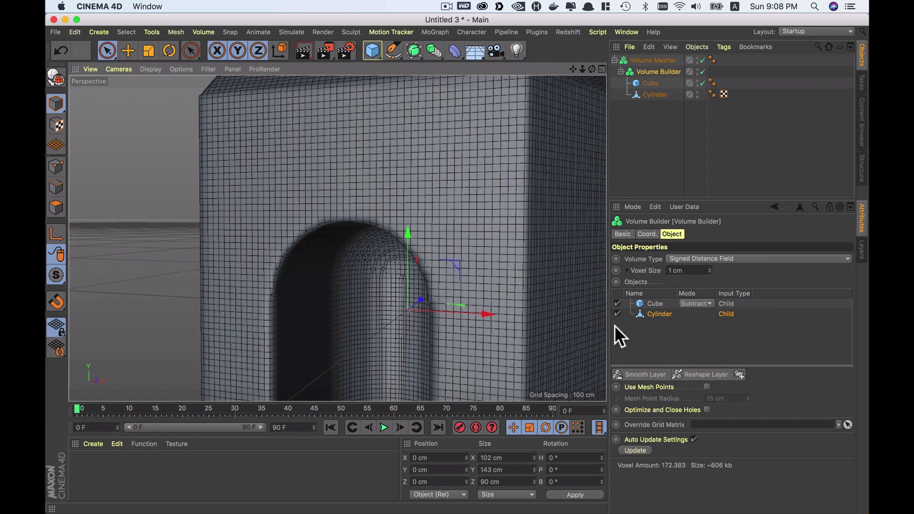
Step: Add a Smooth Layer to the Volume Builder, placed above Cube
click(645, 374)
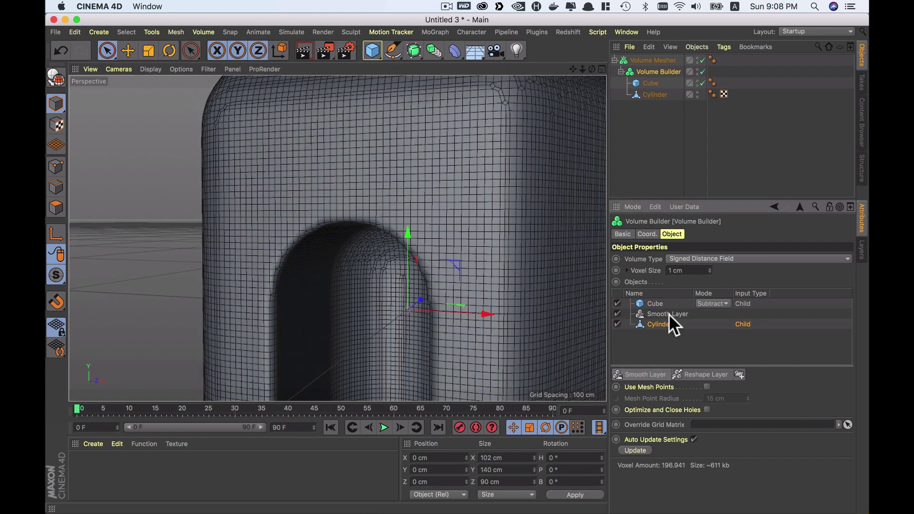
drag(669, 314, 664, 299)
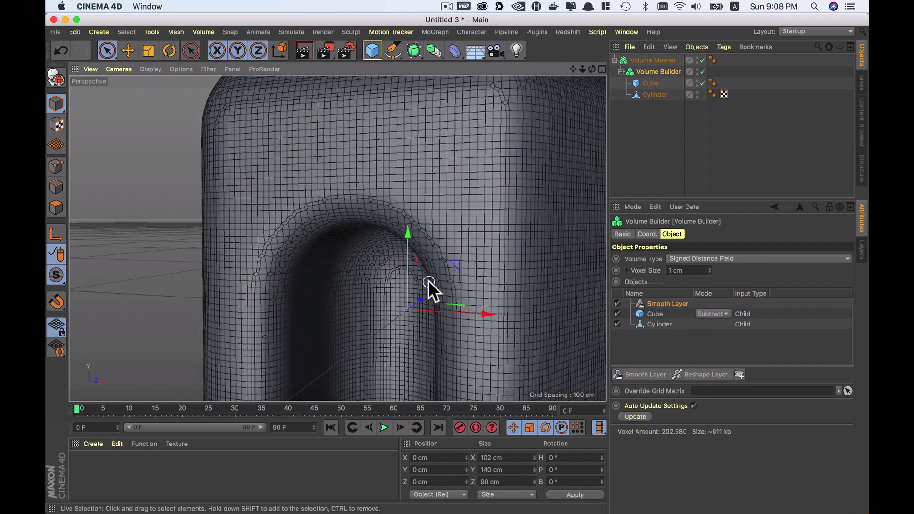
mouse_move(428, 280)
alt+mouse_down()
mouse_move(414, 196)
mouse_move(512, 184)
alt+mouse_up()
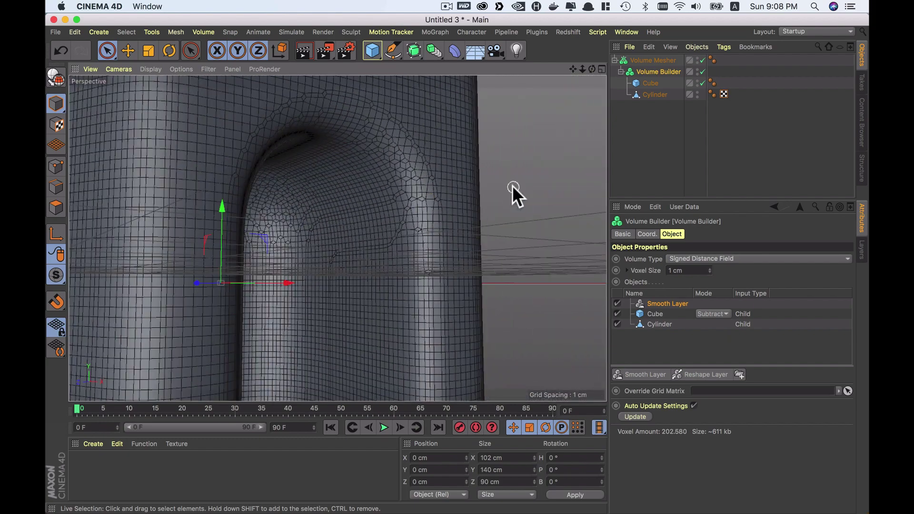
mouse_move(478, 216)
alt+mouse_down()
mouse_move(387, 221)
mouse_move(302, 155)
alt+mouse_up()
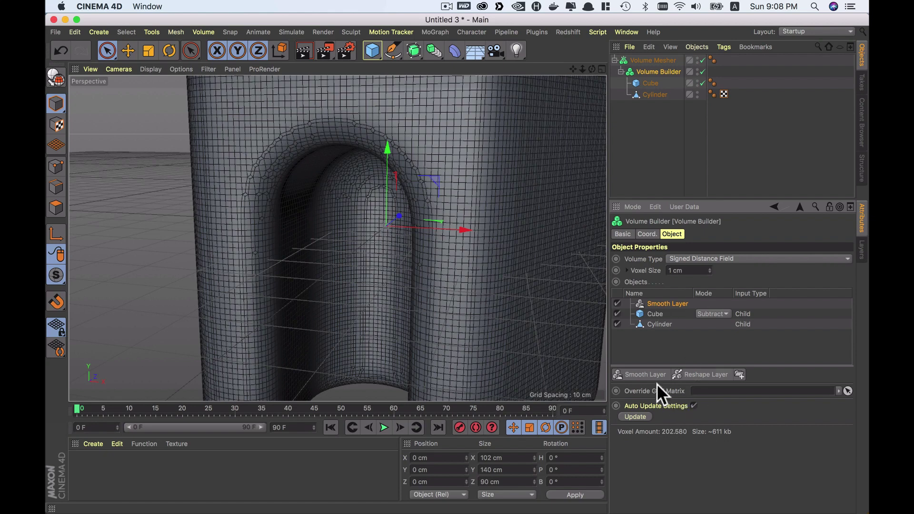
Step: Try Mean and Median smoothing filters, settling on Mean Curvature
click(666, 304)
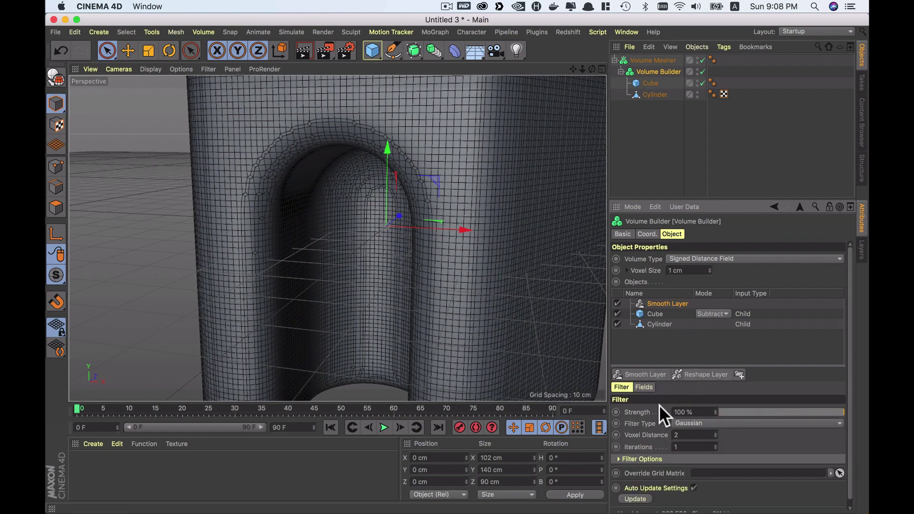
scroll(800, 357, down, 1)
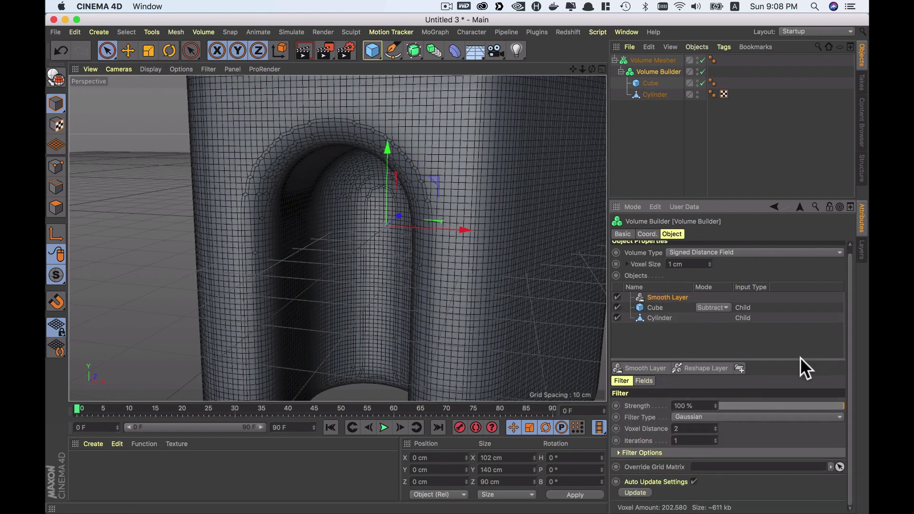
click(719, 418)
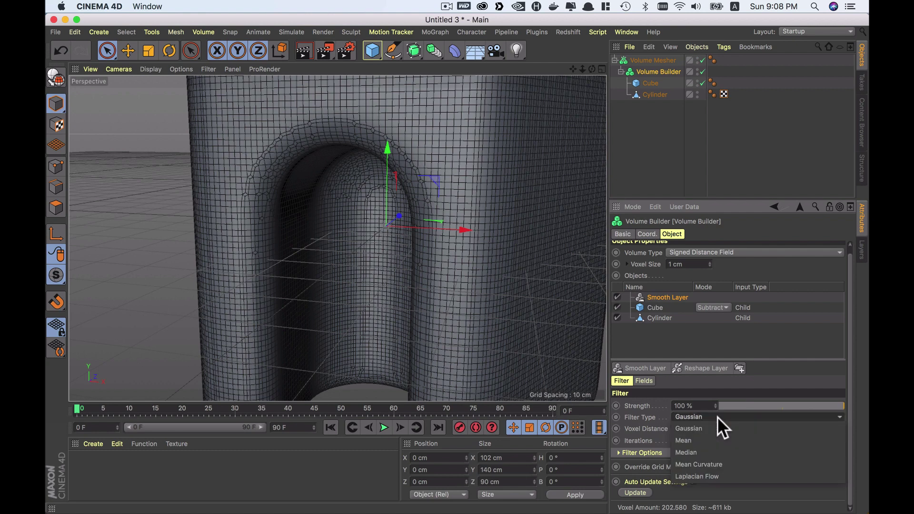
click(701, 440)
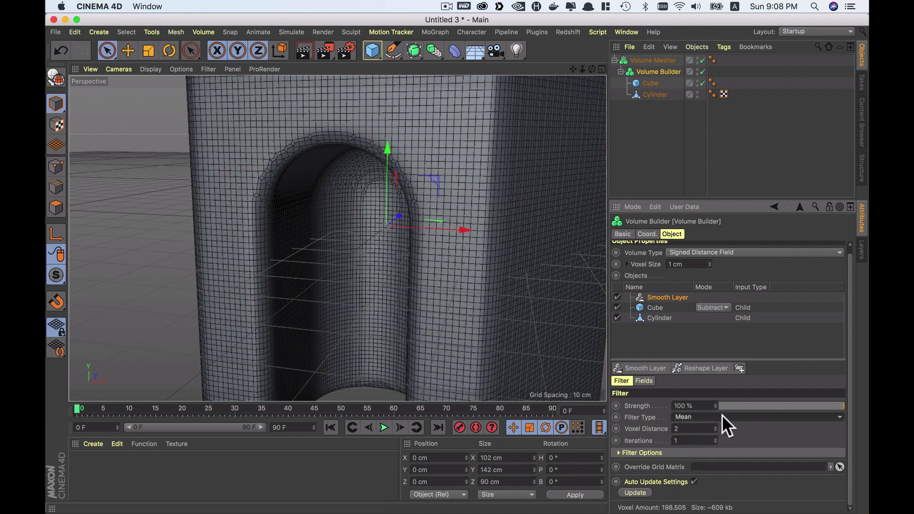
click(722, 416)
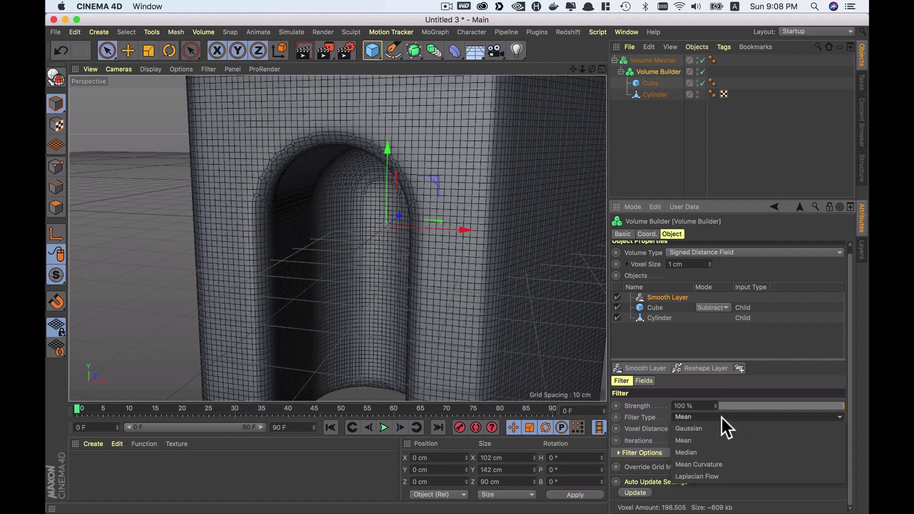
click(707, 451)
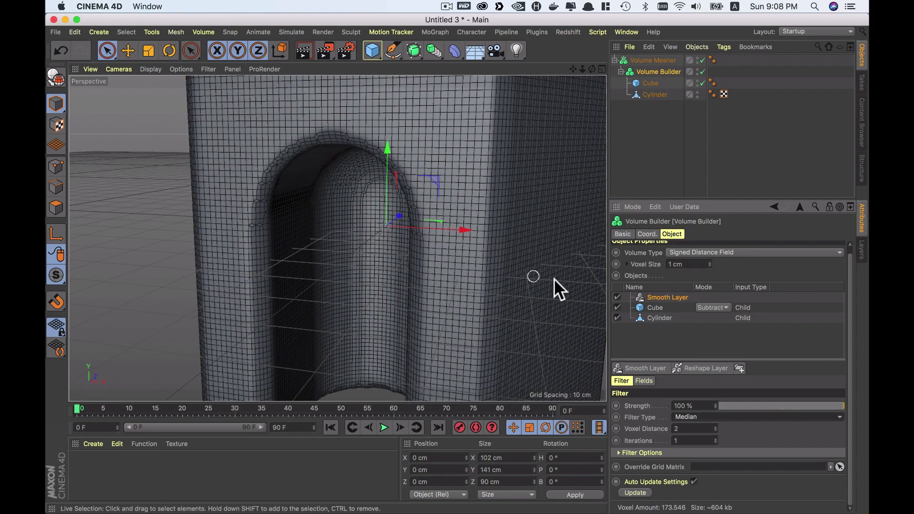
click(702, 417)
click(710, 463)
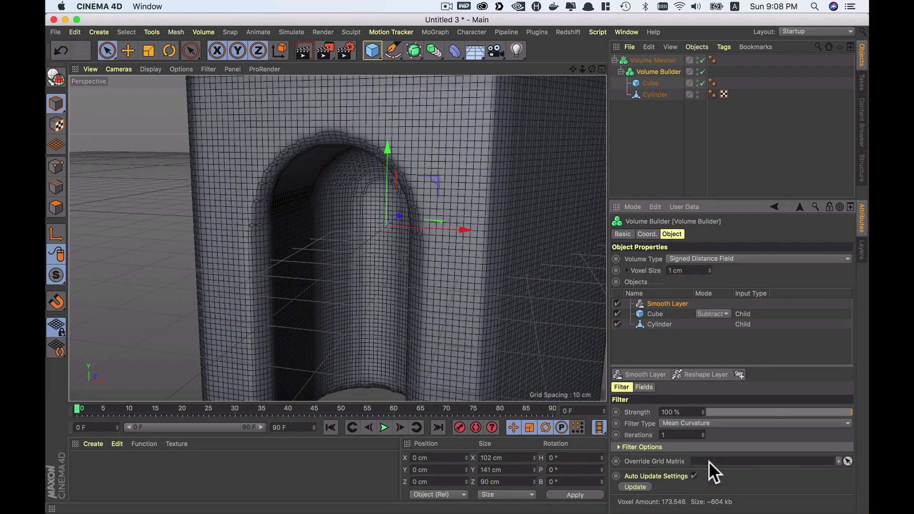
mouse_move(432, 290)
alt+mouse_down()
mouse_move(465, 291)
mouse_move(468, 240)
mouse_move(430, 191)
mouse_move(404, 351)
mouse_move(427, 234)
mouse_move(418, 251)
mouse_move(432, 279)
mouse_move(449, 280)
alt+mouse_up()
Step: Set the smoothing filter to Mean and the voxel size to 0.5 cm
click(687, 423)
click(688, 445)
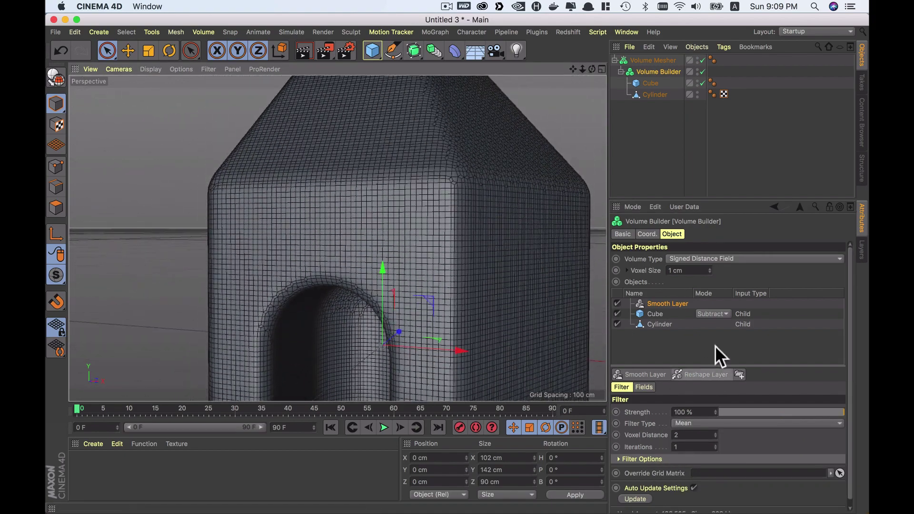
click(688, 270)
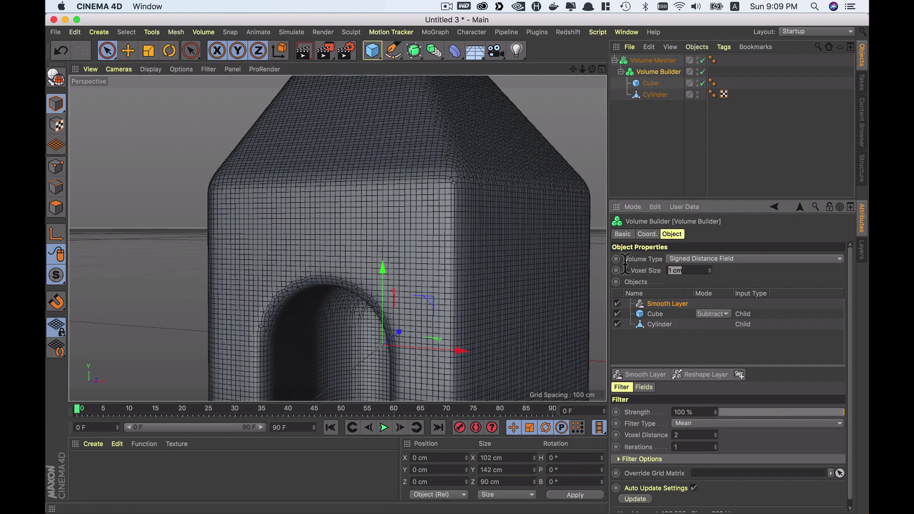
text(0.5)
key(Return)
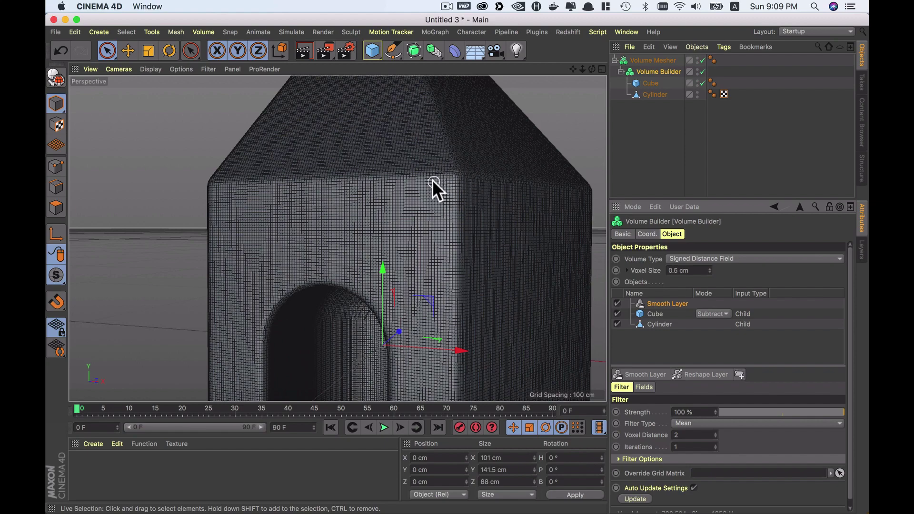
Step: Inspect the finer house mesh from several angles and select the Volume Mesher
mouse_move(431, 190)
alt+mouse_down()
mouse_move(469, 279)
mouse_move(493, 282)
mouse_move(409, 277)
alt+mouse_up()
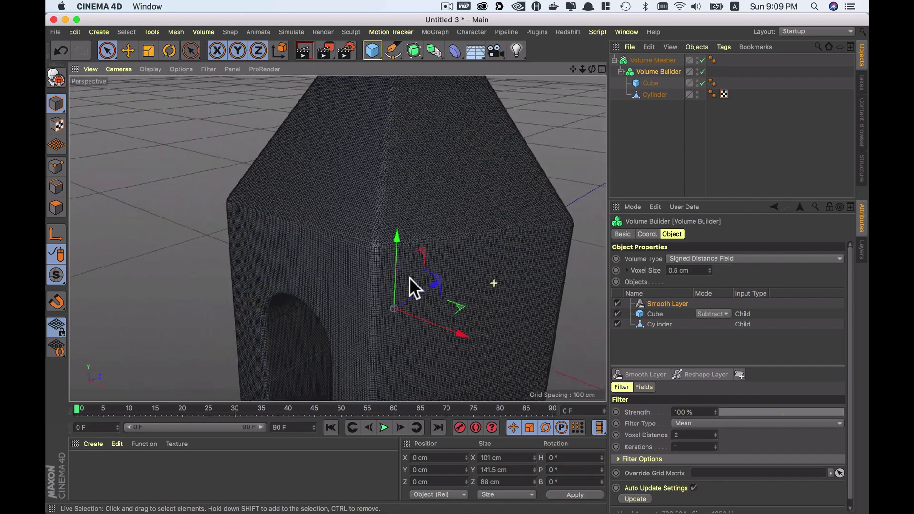
mouse_move(428, 221)
alt+mouse_down()
mouse_move(453, 279)
mouse_move(407, 256)
mouse_move(452, 235)
alt+mouse_up()
scroll(452, 235, up, 5)
scroll(488, 222, up, 3)
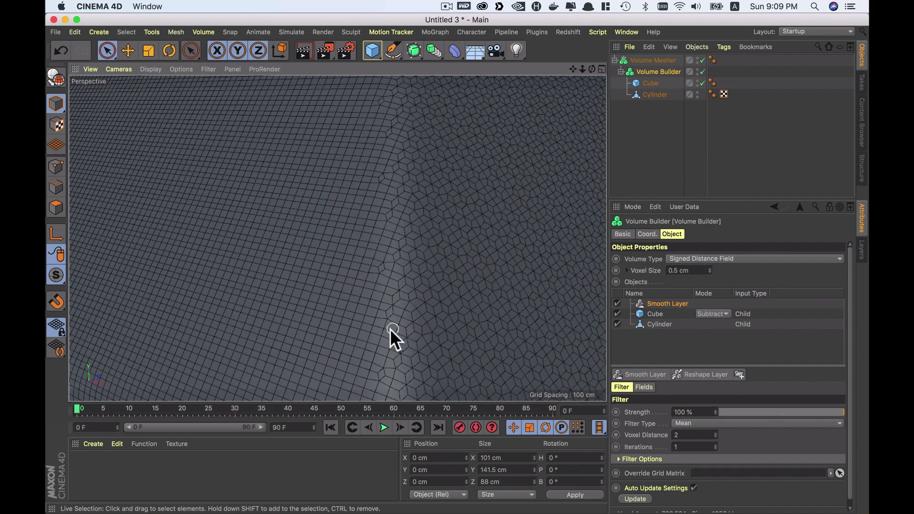
scroll(391, 330, down, 5)
mouse_move(442, 315)
alt+mouse_down()
mouse_move(410, 331)
mouse_move(352, 262)
mouse_move(379, 281)
mouse_move(350, 264)
mouse_move(380, 266)
mouse_move(341, 292)
mouse_move(443, 298)
mouse_move(367, 282)
alt+mouse_up()
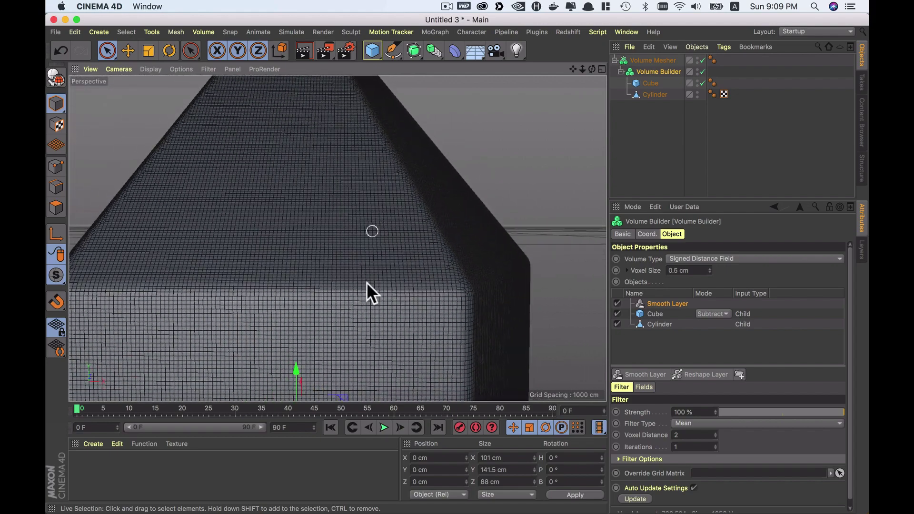
click(651, 62)
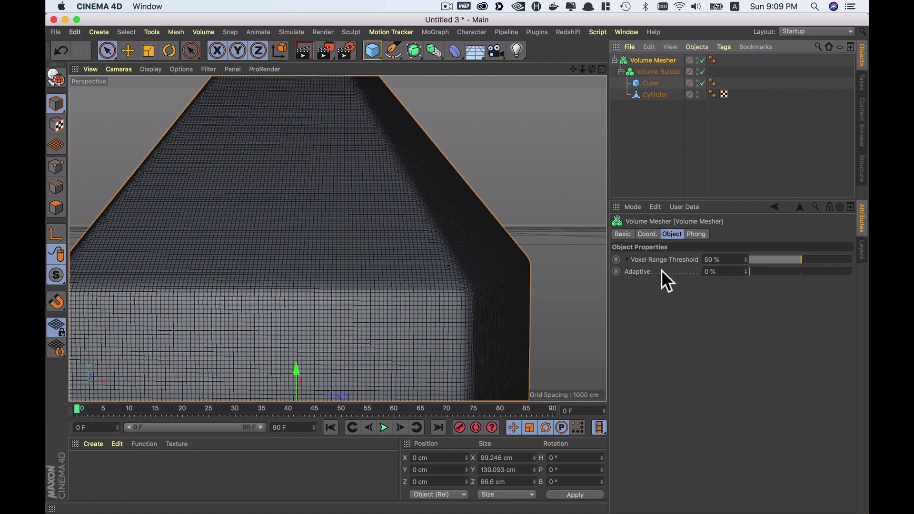
Step: Switch the viewport to smooth shading and frame the house's front face
mouse_move(468, 259)
alt+right_down()
mouse_move(398, 278)
mouse_move(345, 248)
alt+right_up()
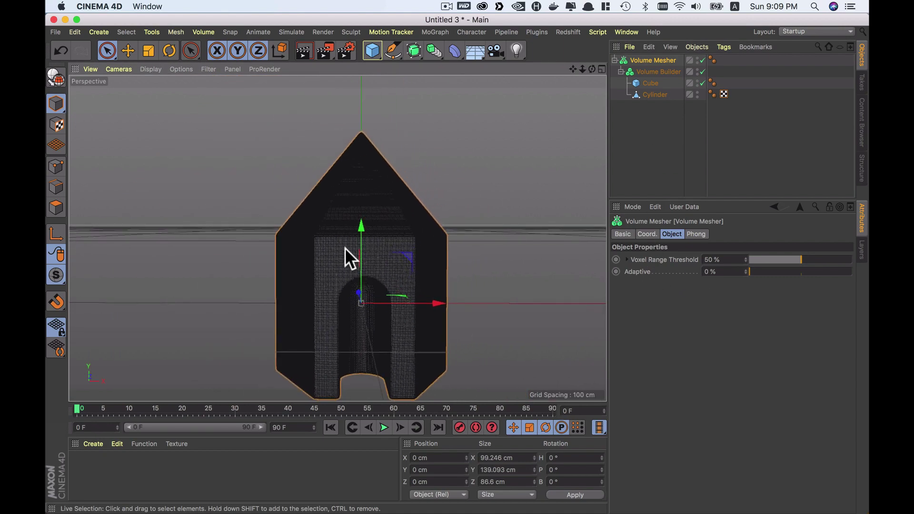
click(151, 72)
click(150, 84)
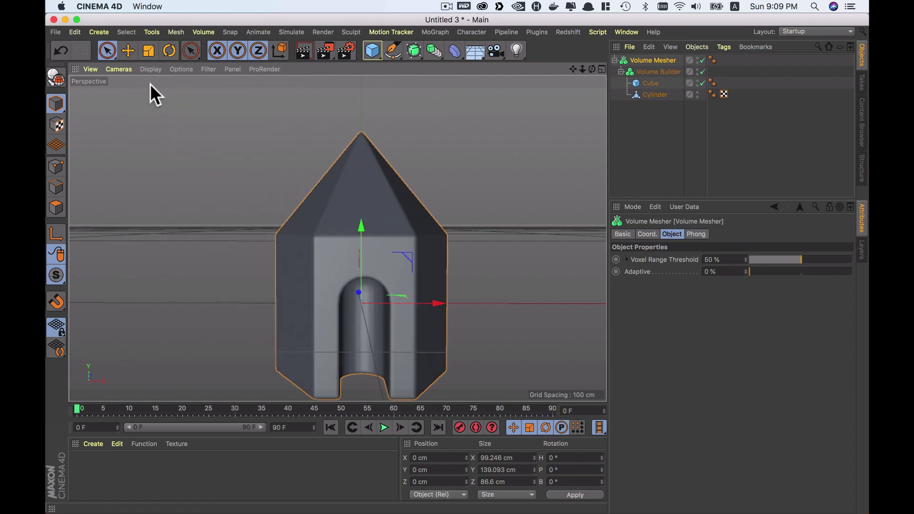
alt+drag(408, 192, 342, 177)
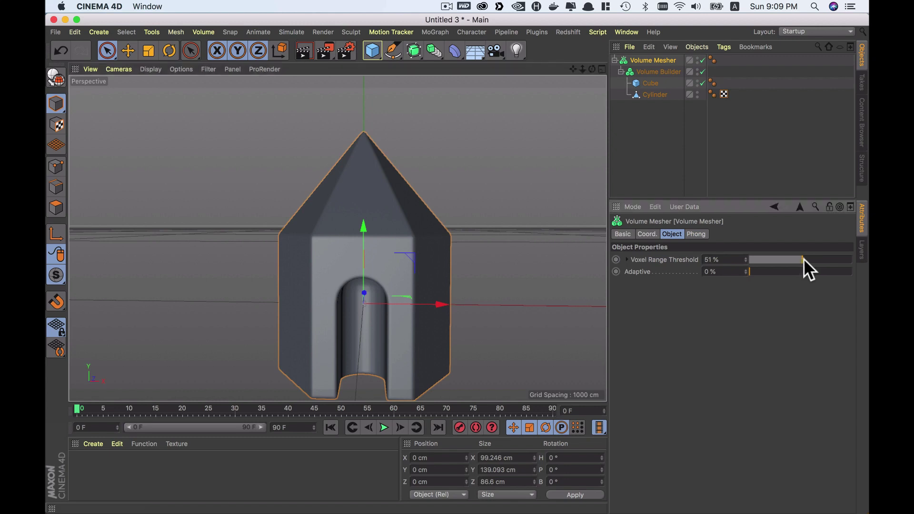
Step: Set Voxel Range Threshold to 50% and Adaptive to 7.4%, shown with wireframe lines
mouse_move(804, 258)
mouse_down()
mouse_move(816, 259)
mouse_move(736, 262)
mouse_move(772, 259)
mouse_move(759, 258)
mouse_up()
text(5)
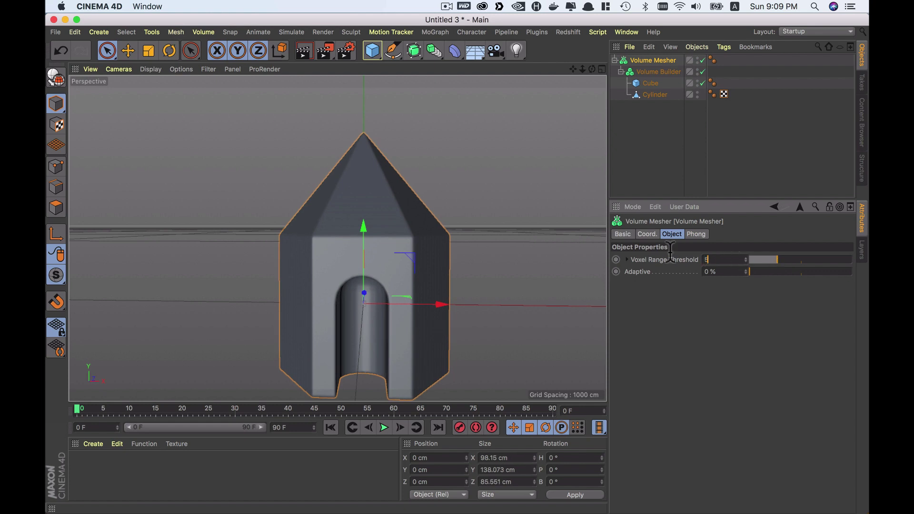
text(0)
key(Return)
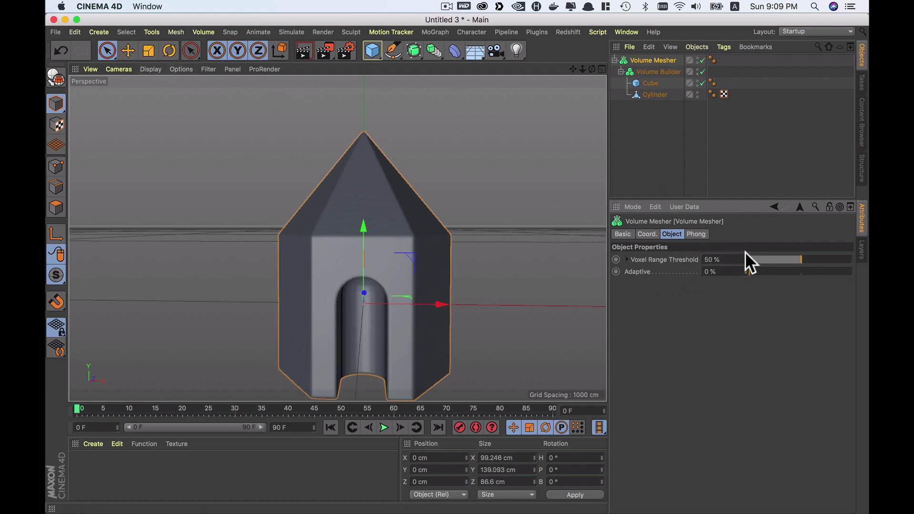
drag(751, 270, 756, 270)
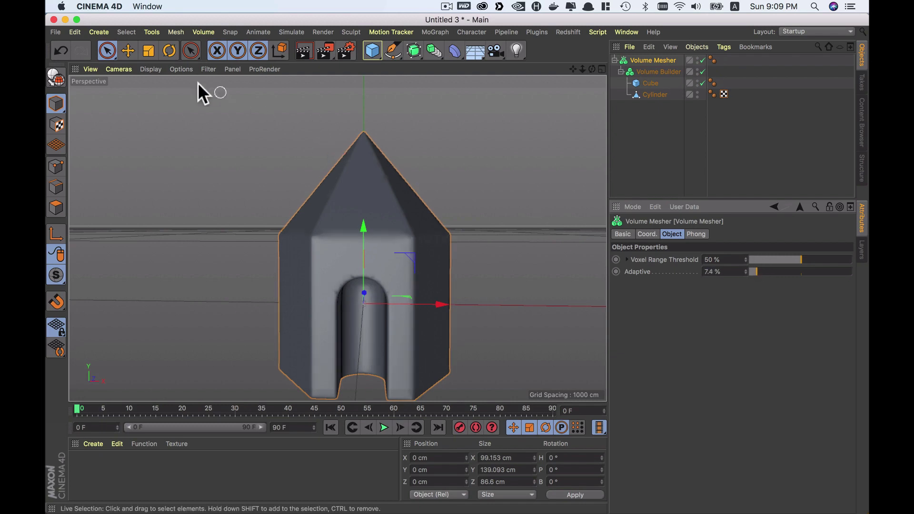
click(180, 69)
click(155, 93)
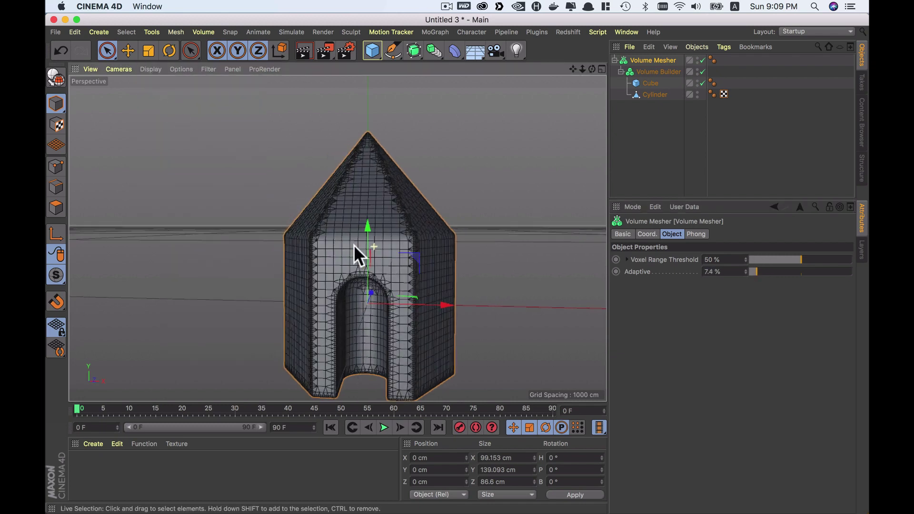
Step: Set the Volume Mesher's Adaptive value to 0%, then to 1%
scroll(364, 220, up, 3)
scroll(364, 220, up, 3)
scroll(286, 210, up, 1)
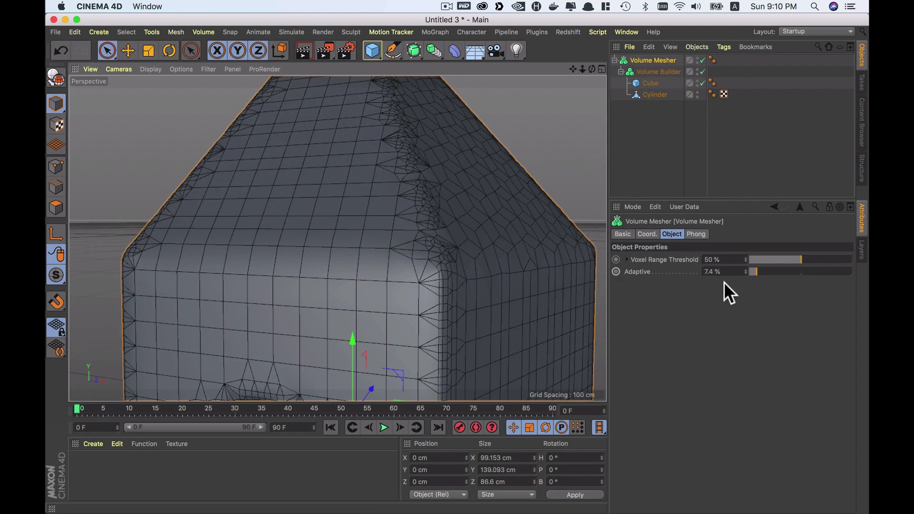
double_click(714, 272)
text(0)
key(Return)
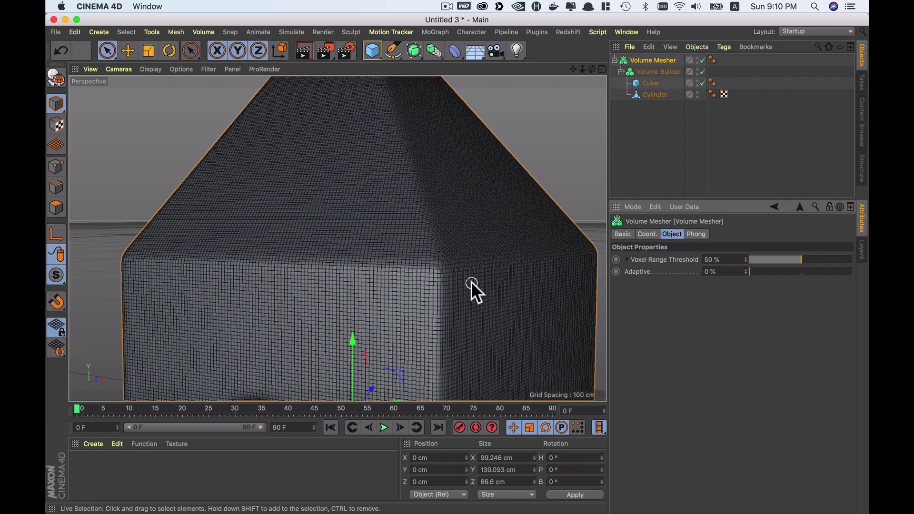
double_click(721, 272)
text(1)
key(Return)
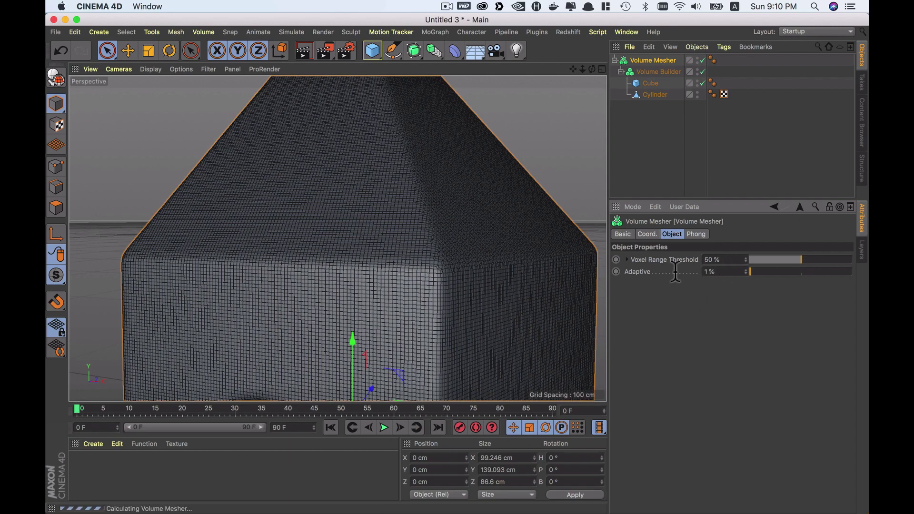
Step: Inspect the 1% mesh, then raise Adaptive to 62.4% for a coarser result
mouse_move(362, 270)
alt+mouse_down()
mouse_move(376, 254)
mouse_move(354, 267)
alt+mouse_up()
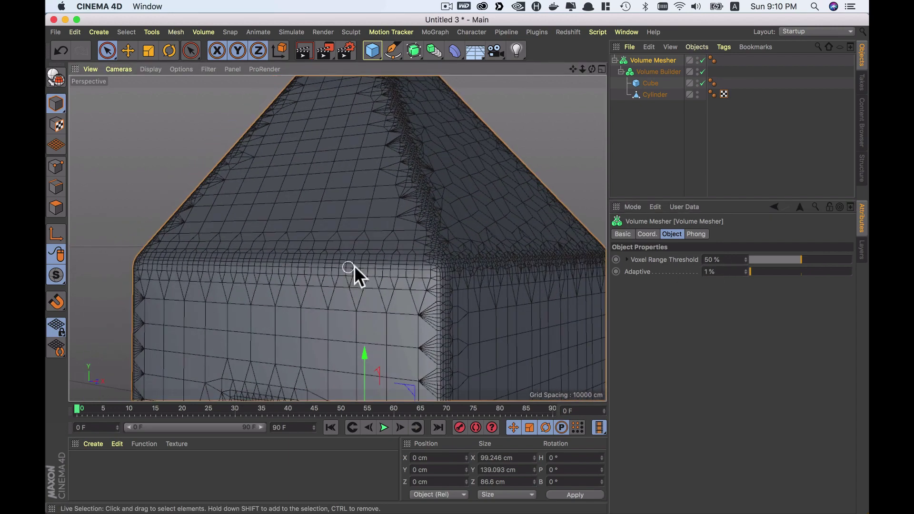
mouse_move(481, 228)
alt+mouse_down()
mouse_move(449, 266)
mouse_move(361, 265)
alt+mouse_up()
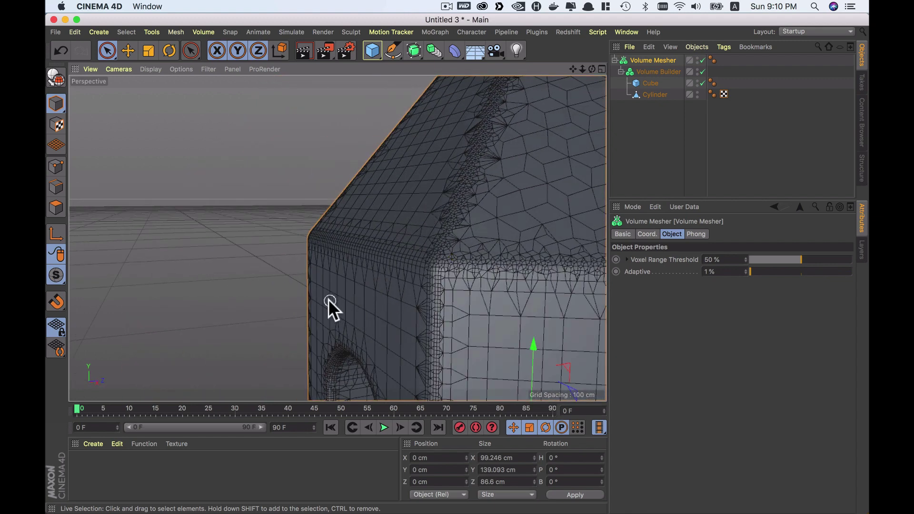
mouse_move(495, 308)
alt+mouse_down()
mouse_move(452, 345)
mouse_move(424, 318)
mouse_move(484, 322)
mouse_move(386, 299)
mouse_move(339, 298)
mouse_move(453, 302)
mouse_move(292, 326)
mouse_move(414, 233)
mouse_move(467, 239)
mouse_move(414, 208)
mouse_move(411, 225)
mouse_move(376, 233)
mouse_move(382, 194)
mouse_move(364, 194)
mouse_move(369, 204)
mouse_move(290, 314)
alt+mouse_up()
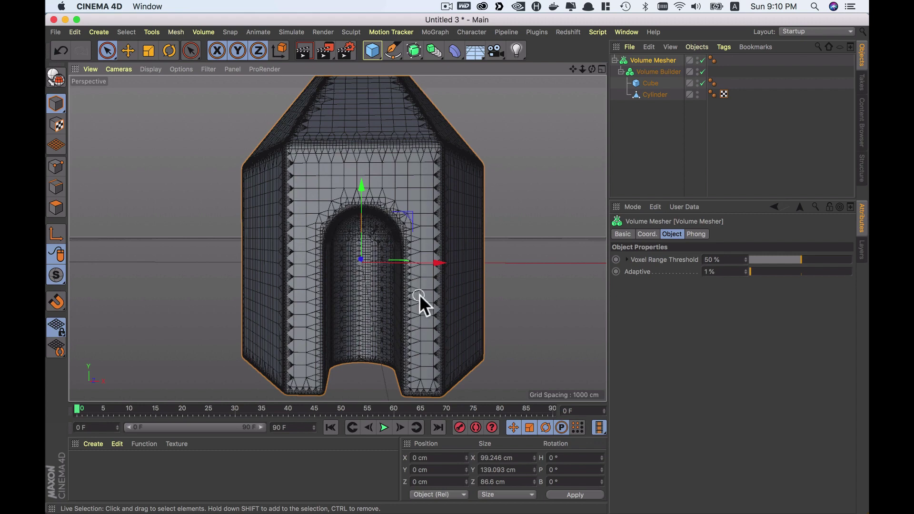
alt+drag(441, 241, 432, 244)
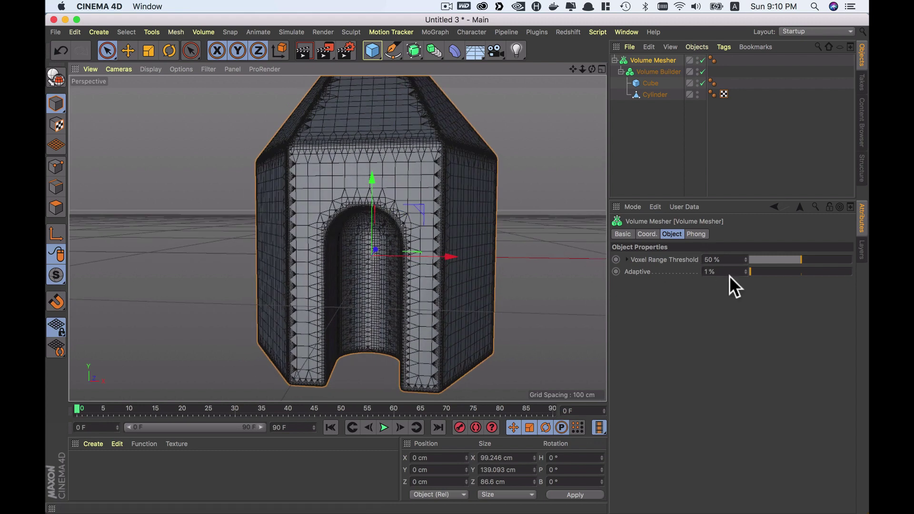
click(812, 271)
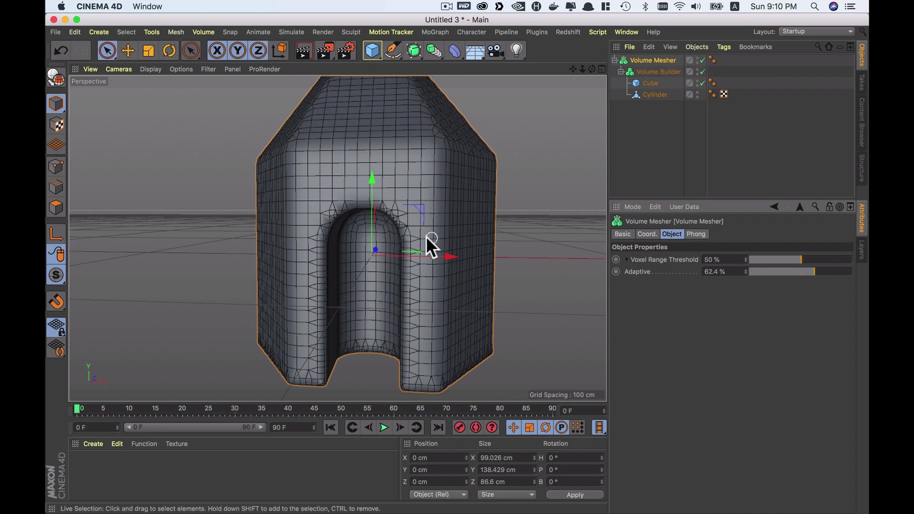
mouse_move(431, 244)
alt+mouse_down()
mouse_move(391, 242)
mouse_move(405, 262)
mouse_move(474, 164)
alt+mouse_up()
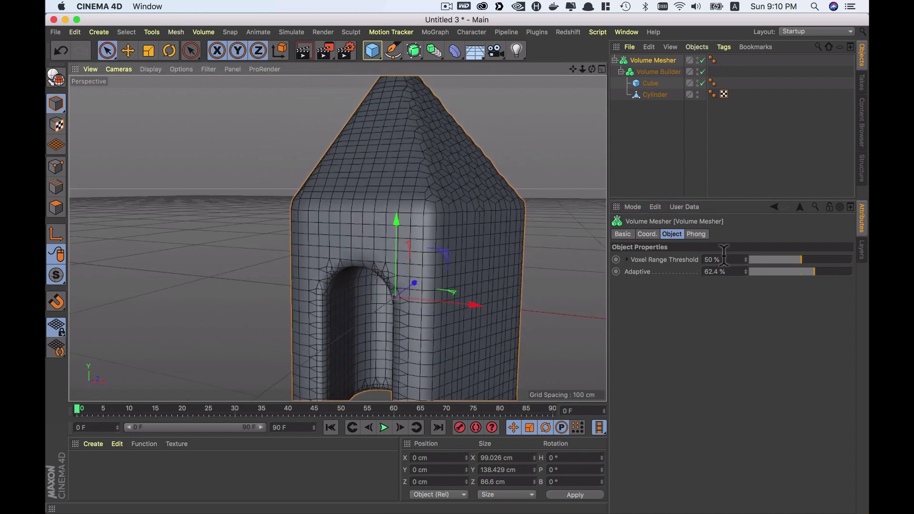
Step: Return Adaptive to 1% and view the house front-on
click(714, 271)
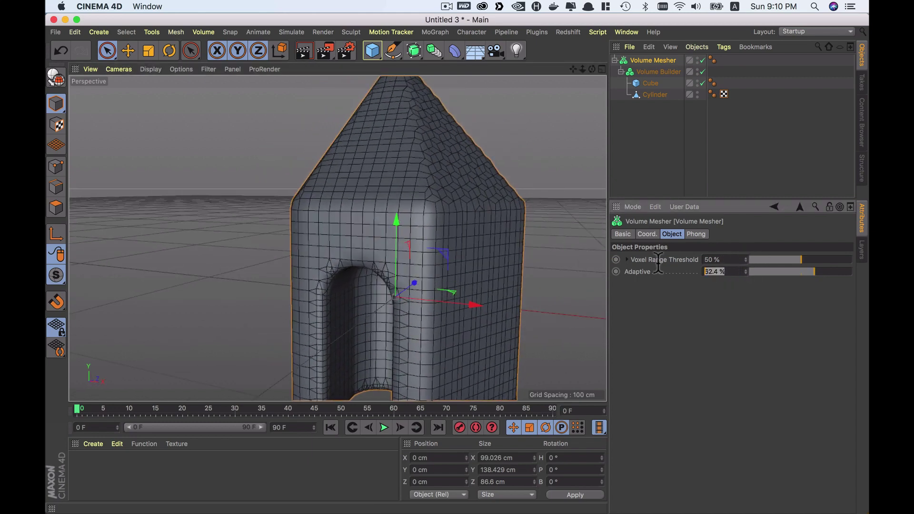
text(1)
key(Return)
mouse_move(428, 198)
alt+mouse_down()
mouse_move(441, 193)
mouse_move(416, 239)
mouse_move(432, 210)
mouse_move(354, 222)
mouse_move(301, 247)
mouse_move(359, 256)
mouse_move(497, 199)
mouse_move(475, 160)
mouse_move(363, 271)
mouse_move(318, 239)
mouse_move(362, 224)
alt+mouse_up()
scroll(432, 210, down, 3)
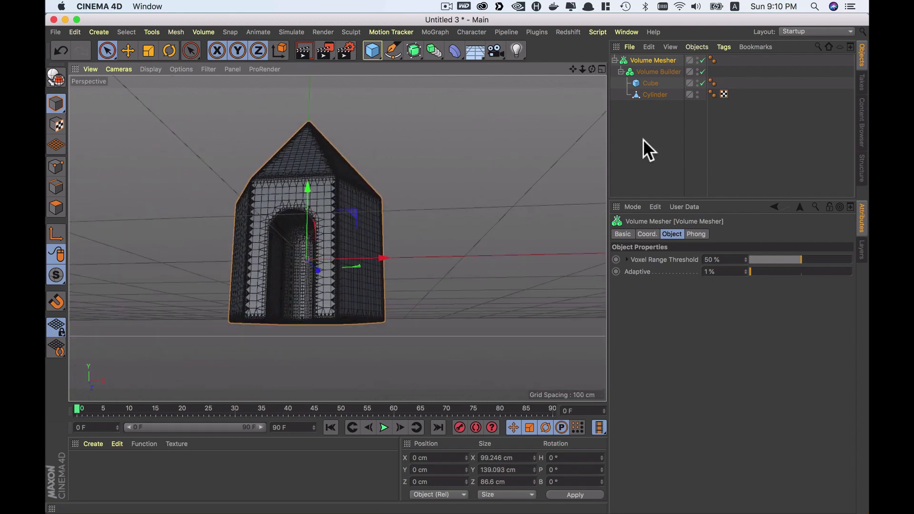
Step: Nudge the doorway Cube along Z to about -33.8 cm and reselect the Volume Mesher
click(650, 93)
mouse_move(429, 157)
alt+mouse_down()
mouse_move(413, 187)
mouse_move(406, 153)
alt+mouse_up()
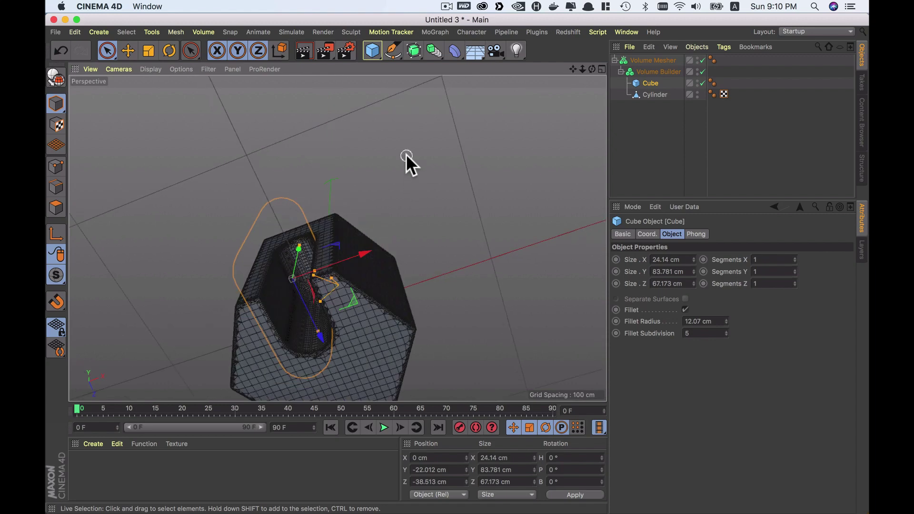
drag(311, 321, 314, 330)
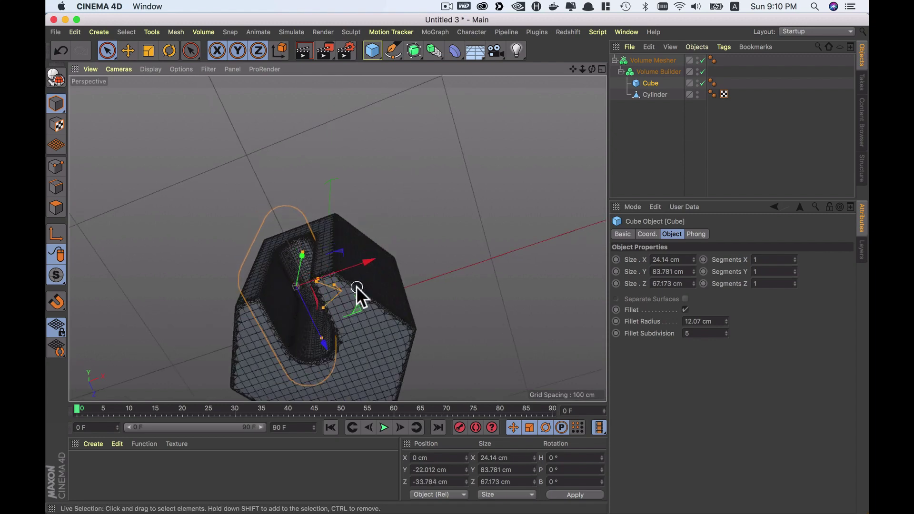
mouse_move(357, 288)
alt+mouse_down()
mouse_move(347, 262)
mouse_move(357, 336)
mouse_move(364, 235)
mouse_move(387, 289)
mouse_move(447, 298)
mouse_move(387, 316)
alt+mouse_up()
click(676, 101)
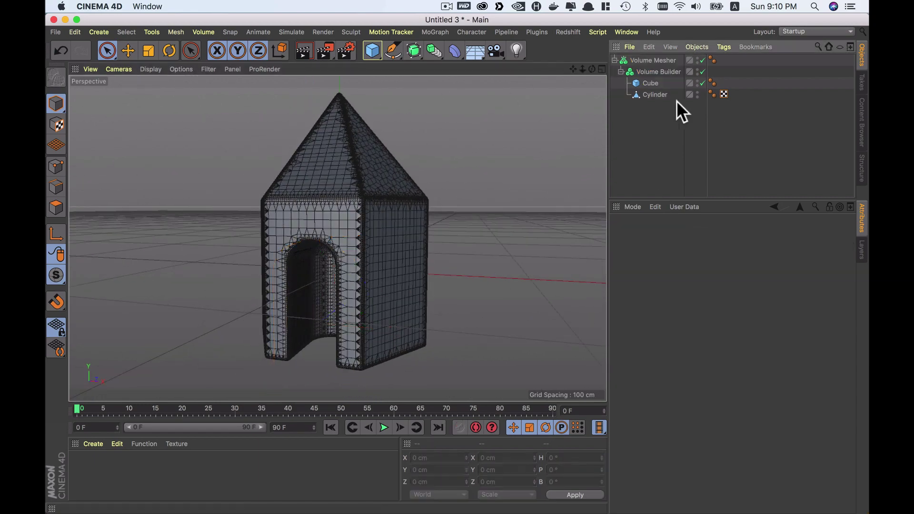
click(639, 57)
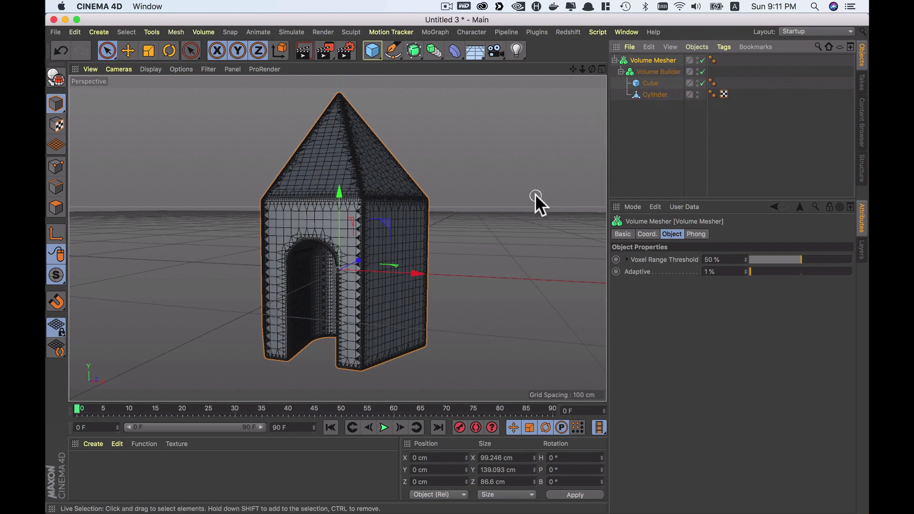
Step: Bake the Volume Mesher into a polygon copy with Current State to Object
right_click(647, 56)
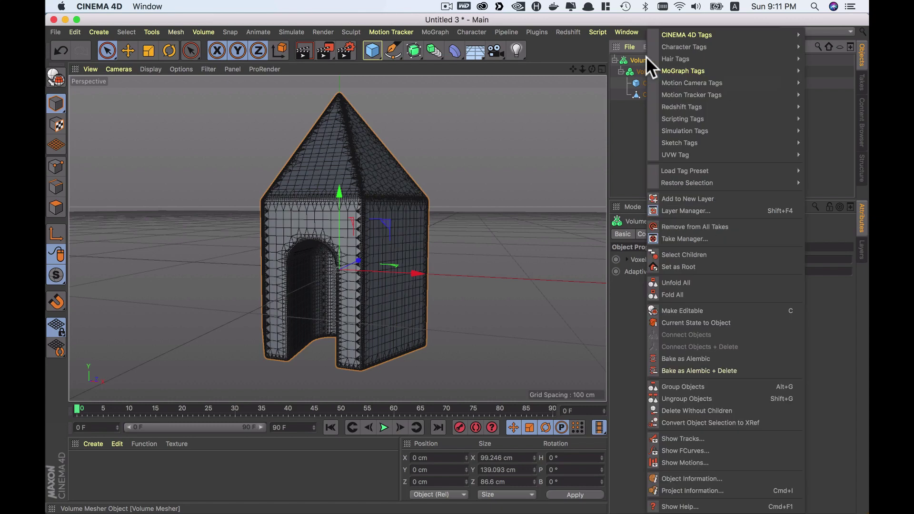
click(717, 322)
click(661, 107)
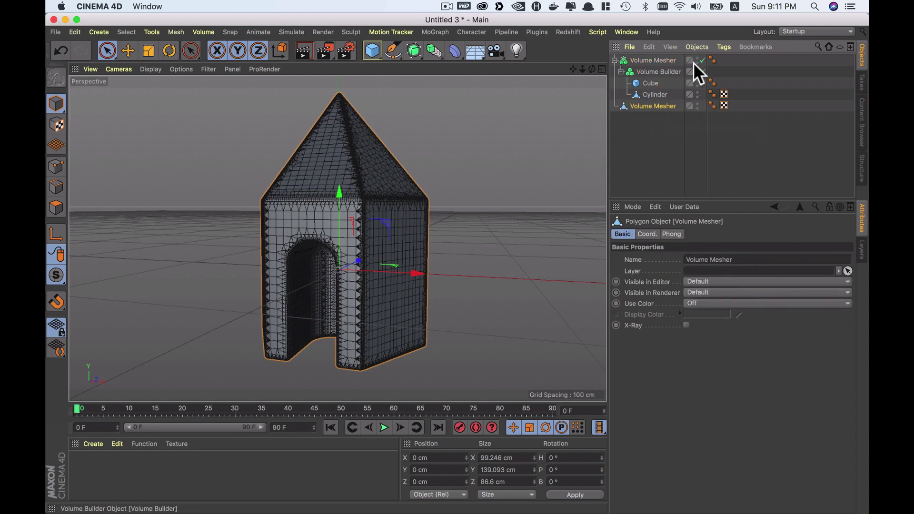
Step: Disable the original mesher, undo a test move of the copy, and re-enable the original
click(614, 61)
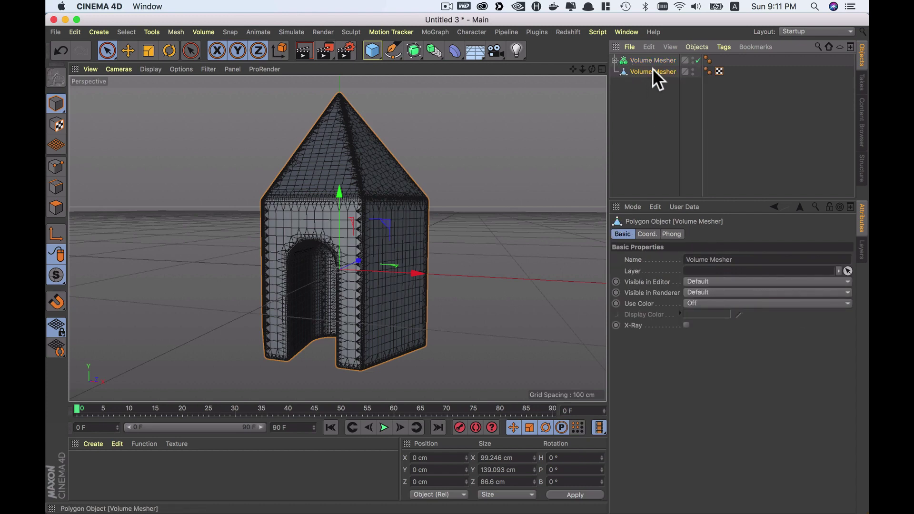
click(699, 60)
mouse_move(418, 271)
mouse_down()
mouse_move(316, 271)
mouse_move(446, 281)
mouse_up()
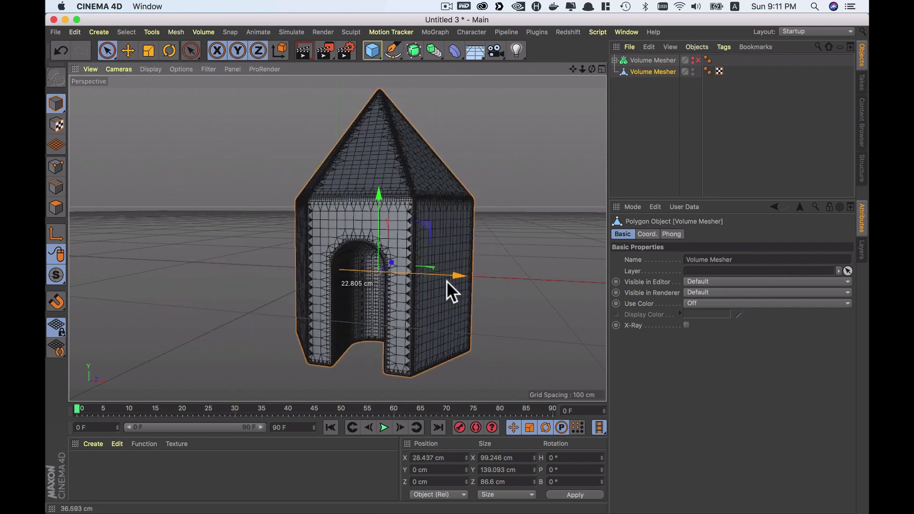
key(ctrl+z)
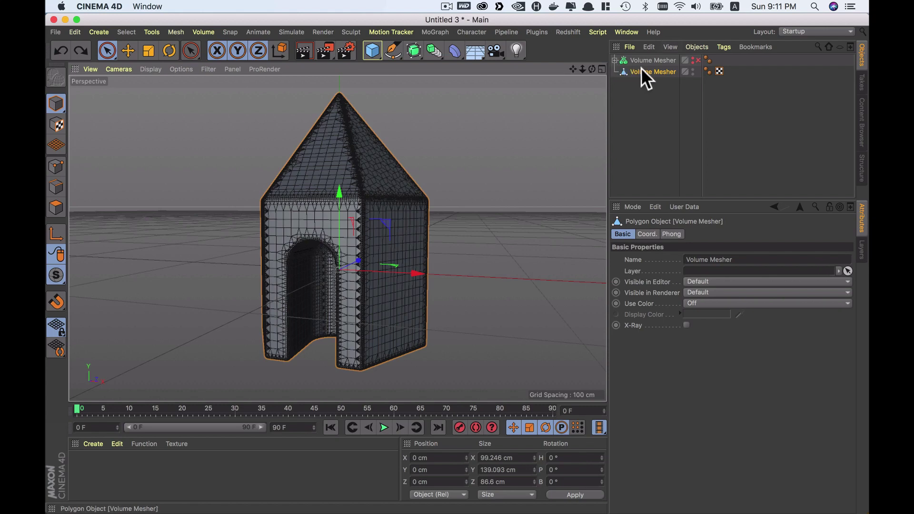
click(615, 60)
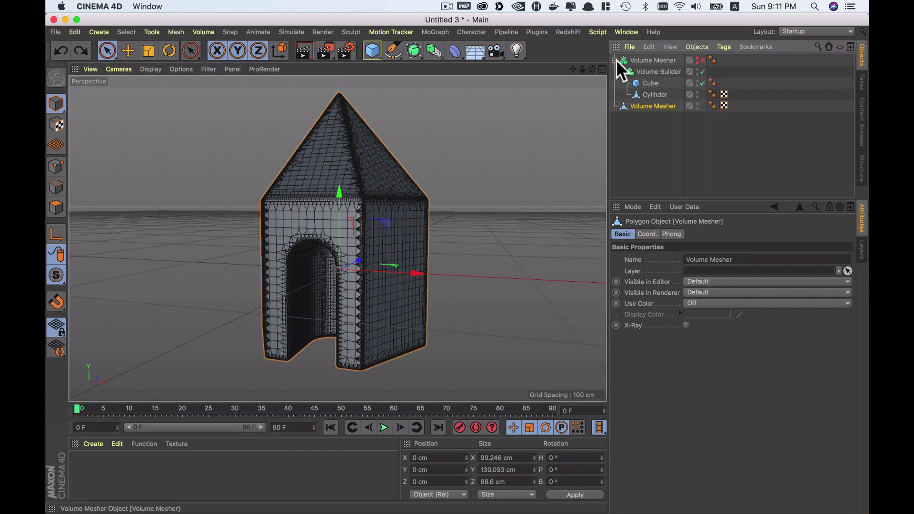
click(702, 60)
click(653, 60)
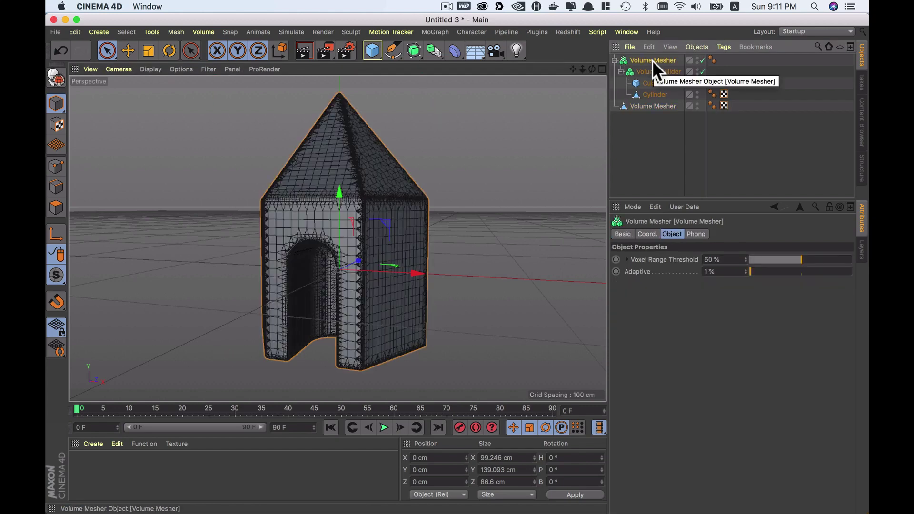
Step: Switch to the layer list and browse the window and layout menus
click(861, 250)
right_click(633, 231)
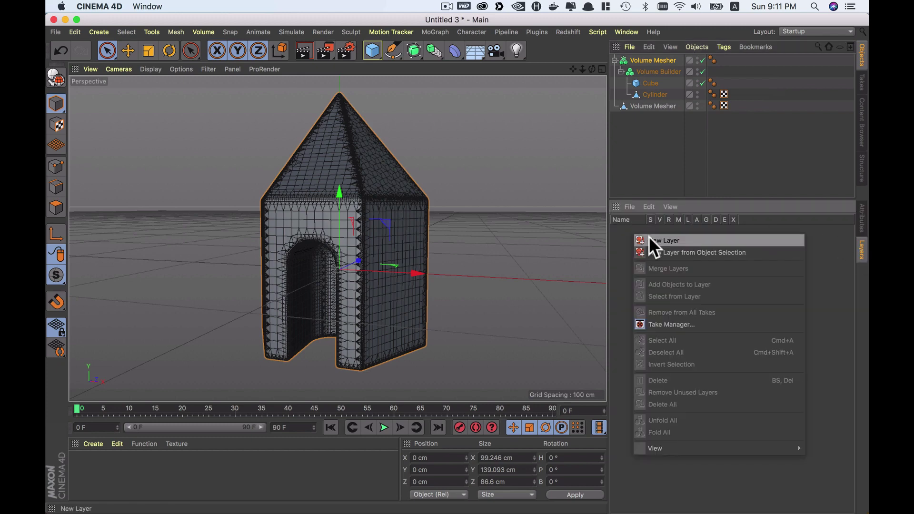
click(630, 224)
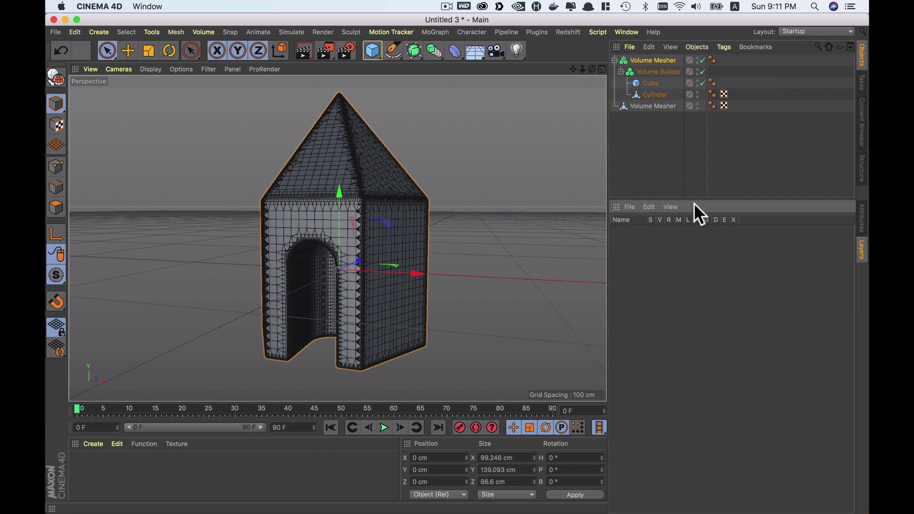
click(629, 32)
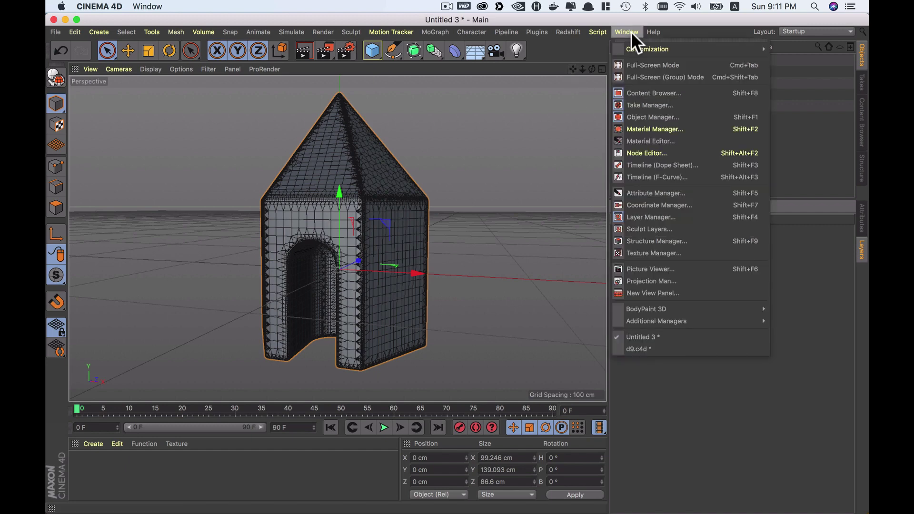
click(702, 27)
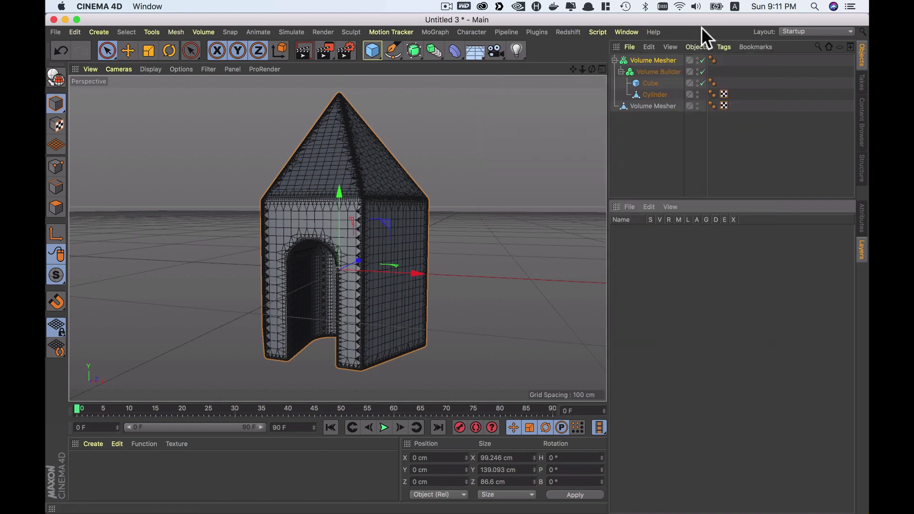
click(796, 31)
click(763, 254)
Step: Create a new layer named 'backup'
right_click(642, 236)
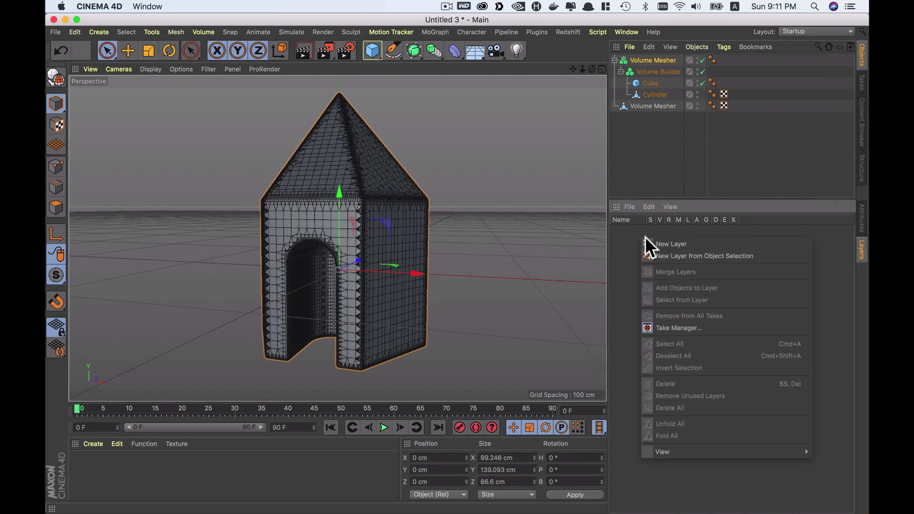
click(656, 240)
double_click(646, 230)
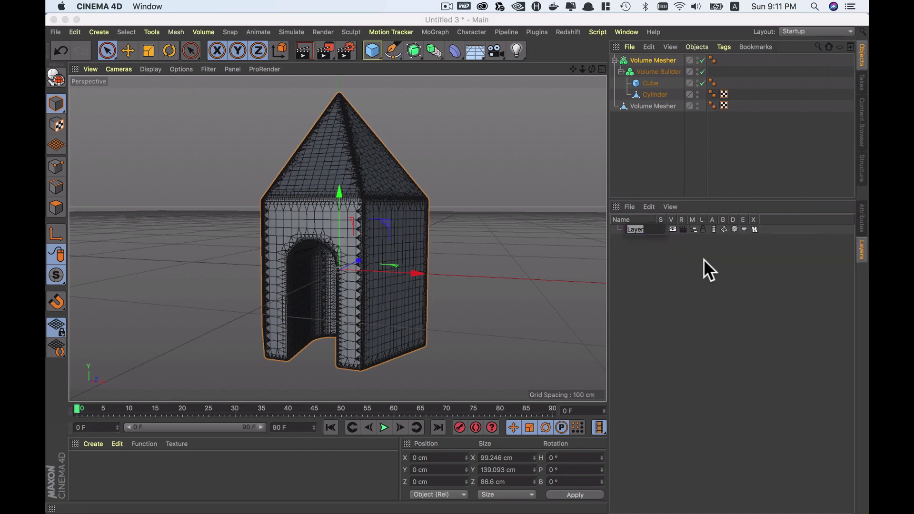
text(backuiop)
key(BackSpace)
key(BackSpace)
key(BackSpace)
text(p)
key(Return)
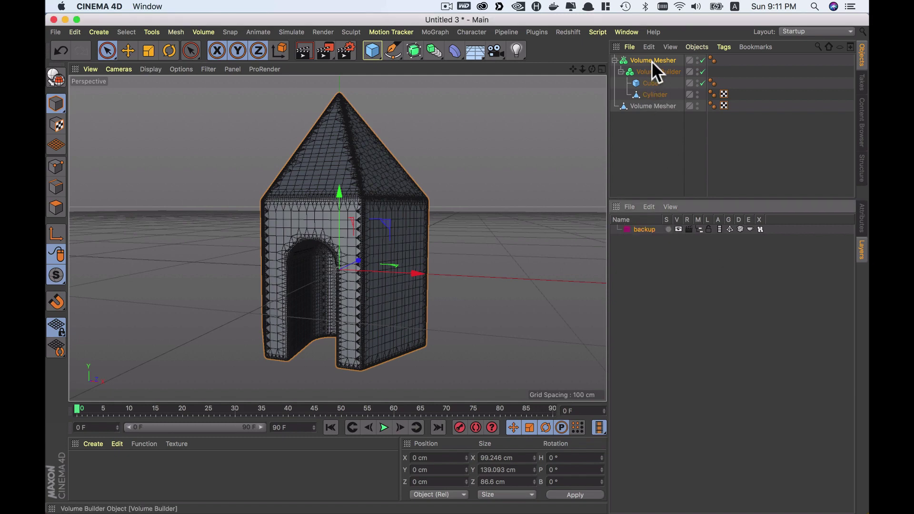
Step: Add the original Volume Mesher setup to the backup layer, hidden and locked
click(656, 94)
right_click(656, 93)
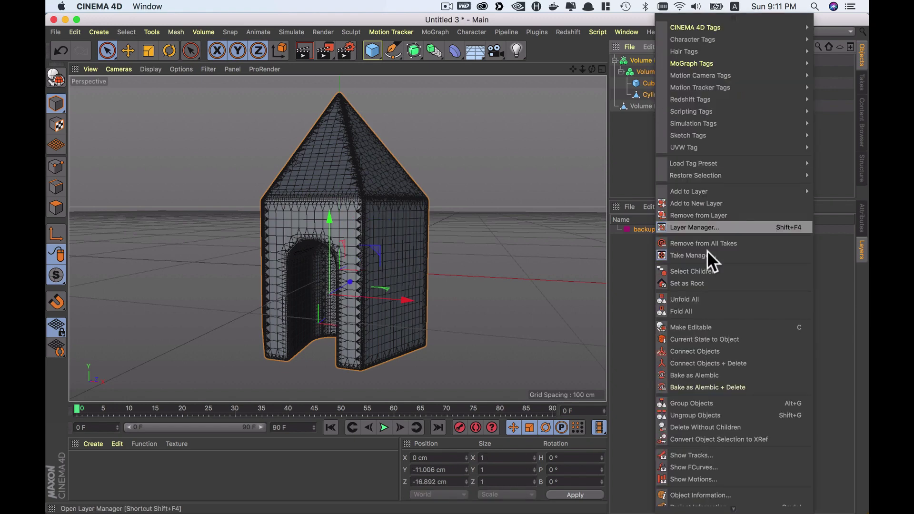
mouse_move(688, 191)
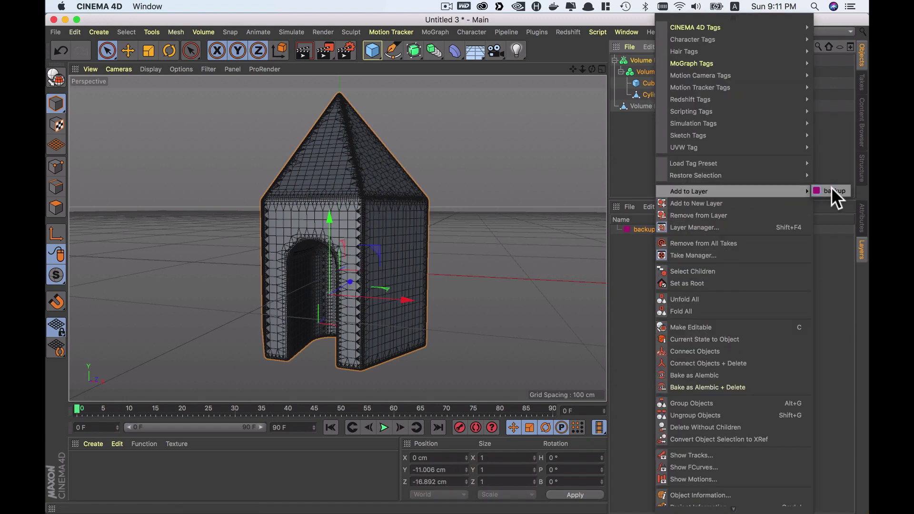
click(832, 187)
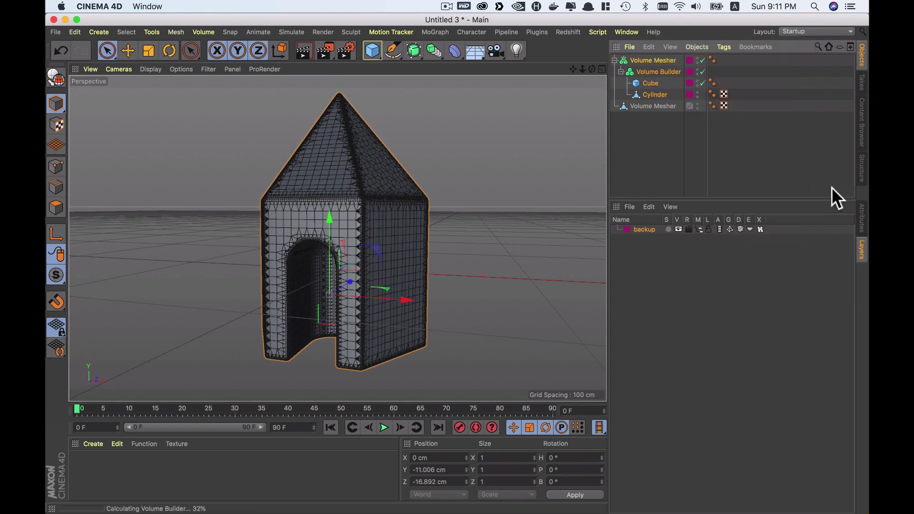
click(678, 229)
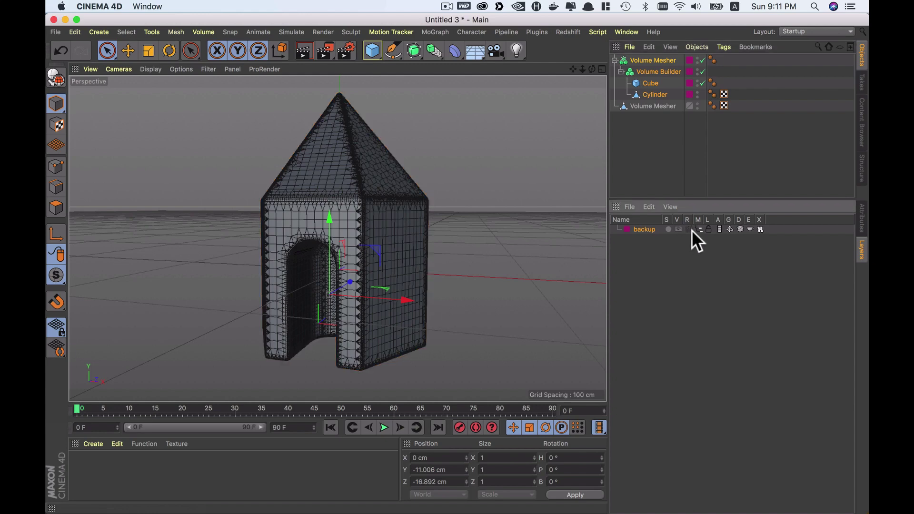
click(710, 229)
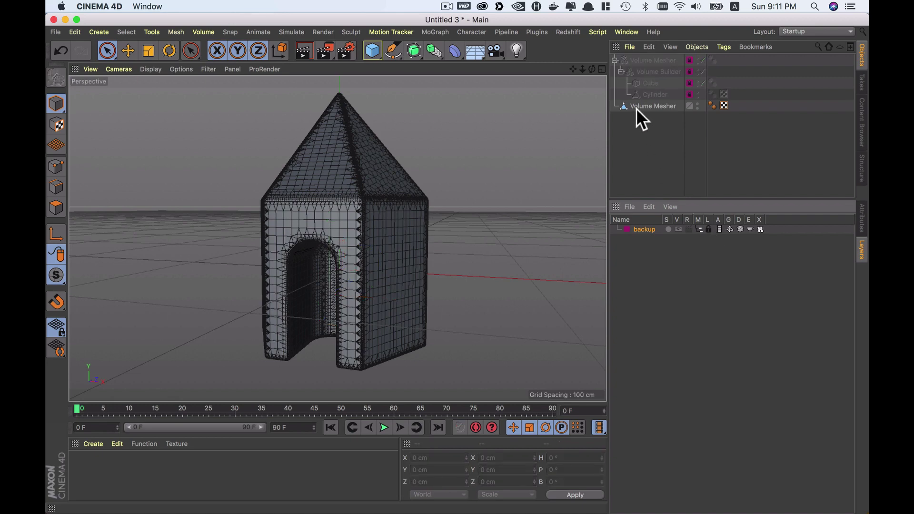
click(615, 60)
Step: Toggle the polygon house's viewport visibility on and off to compare
mouse_move(477, 191)
alt+mouse_down()
mouse_move(533, 191)
mouse_move(481, 211)
alt+mouse_up()
click(862, 218)
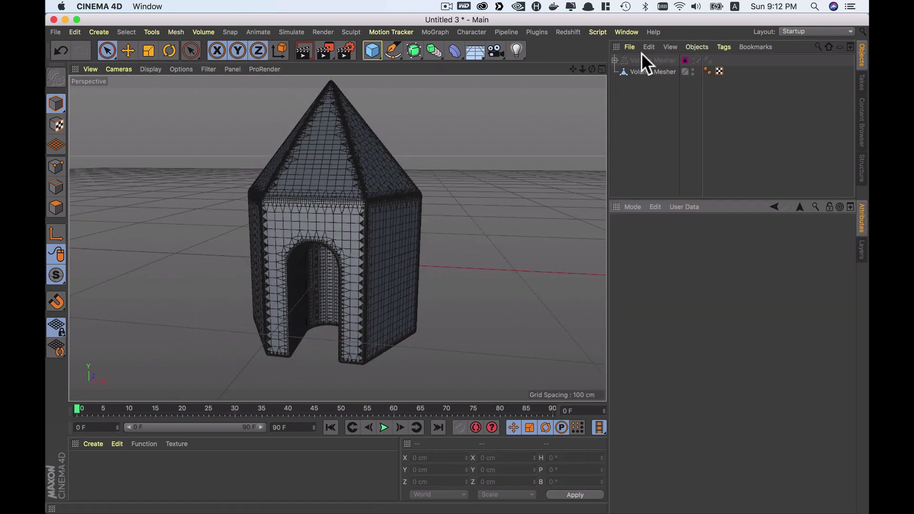
click(693, 71)
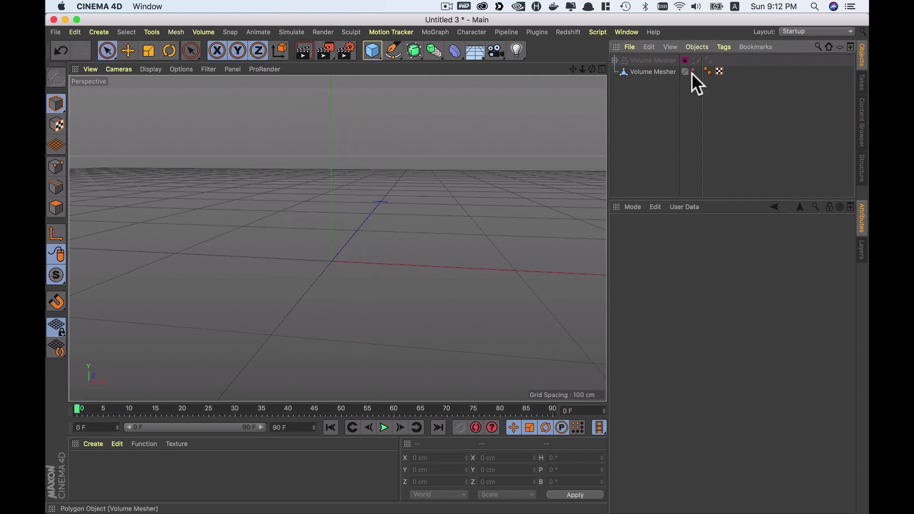
click(692, 72)
click(693, 71)
click(693, 72)
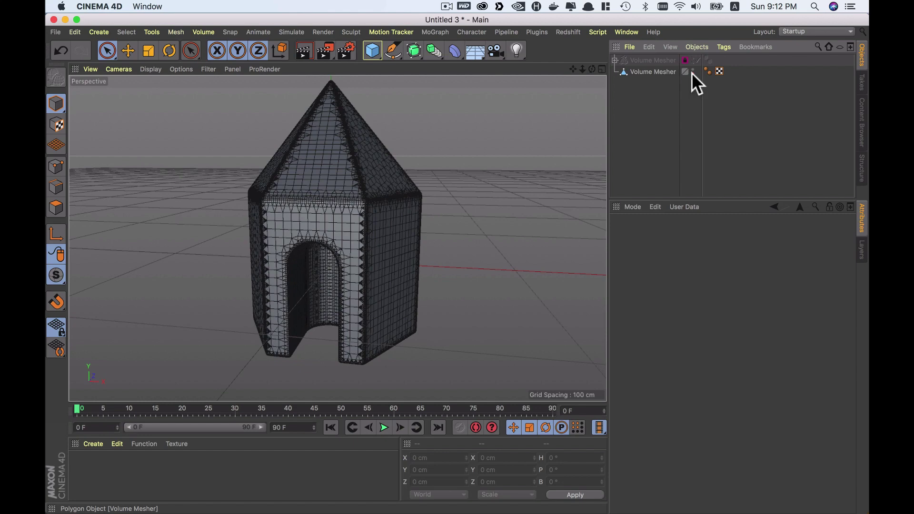
click(692, 69)
click(693, 70)
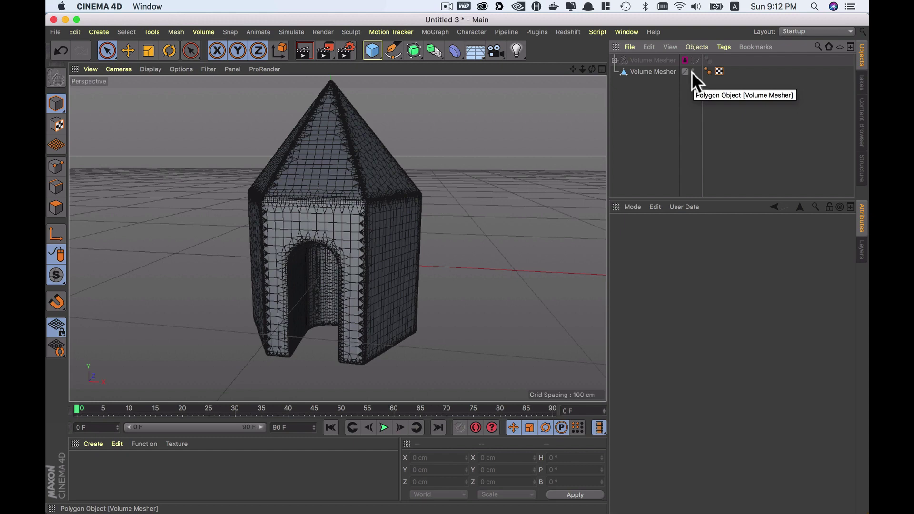
Step: Toggle the polygon house's render and viewport visibility, leaving it selected and visible
click(862, 258)
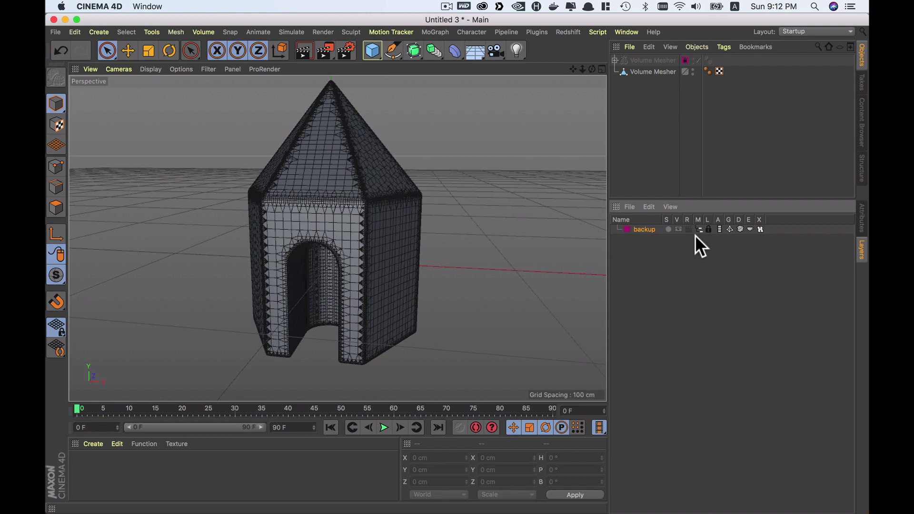
click(694, 73)
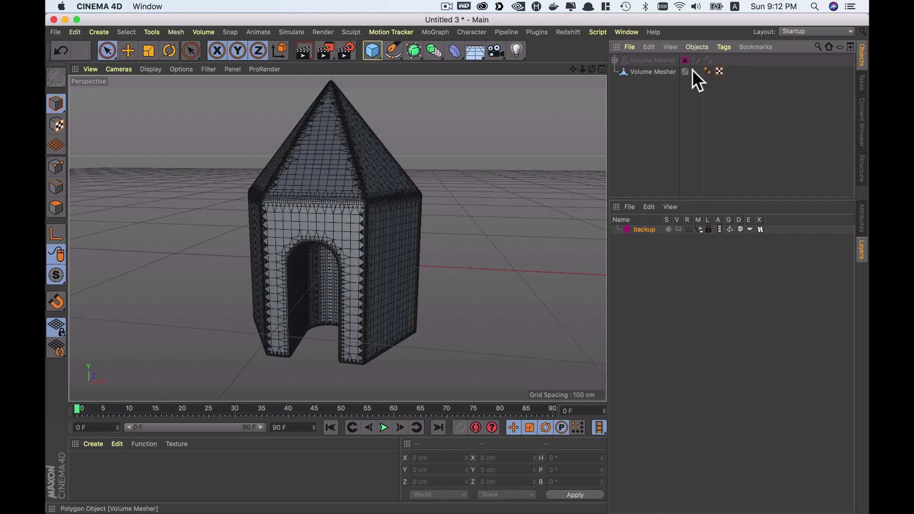
click(693, 70)
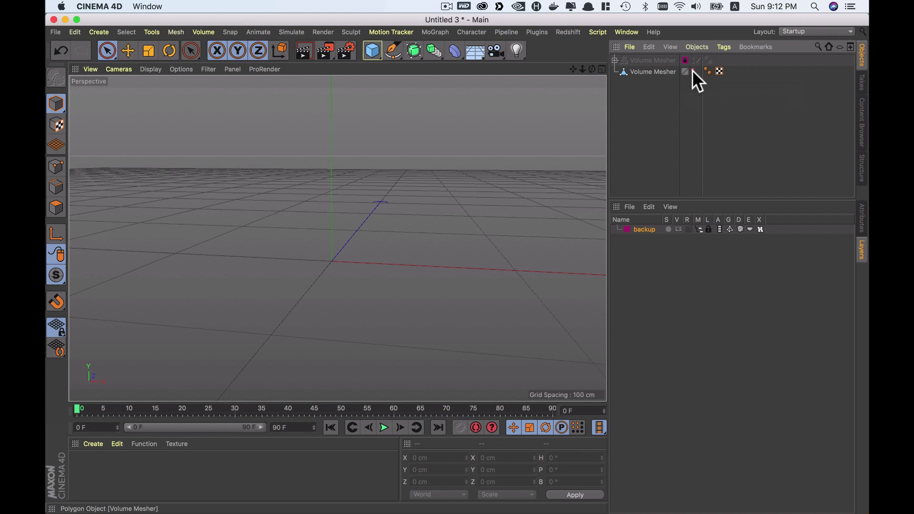
click(692, 70)
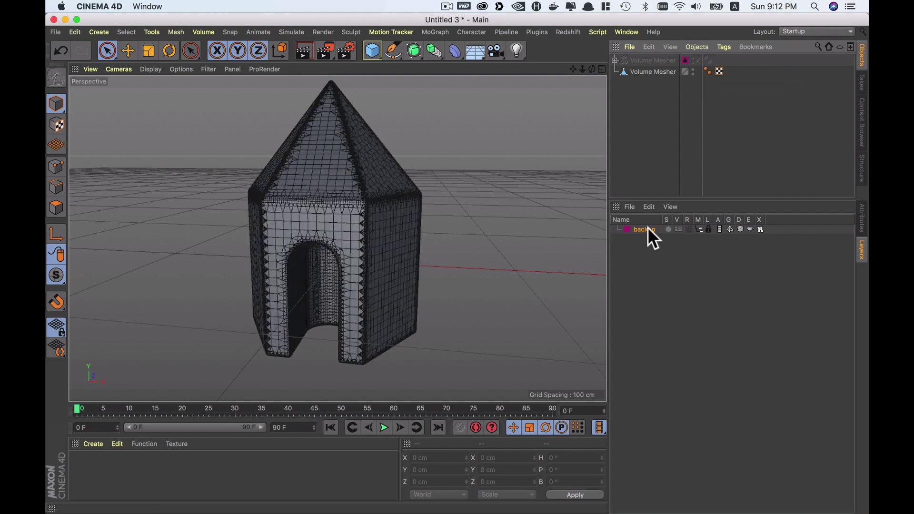
click(860, 217)
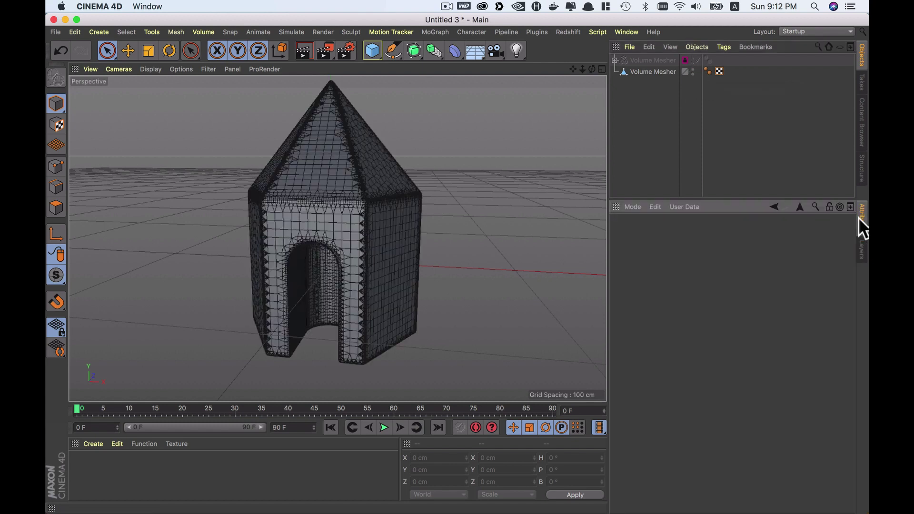
click(642, 72)
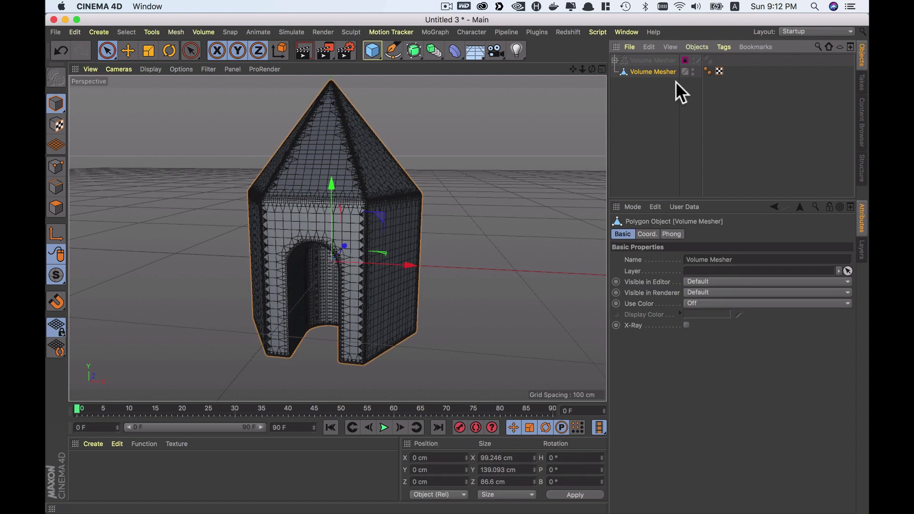
Step: Rename the polygon Volume Mesher to 'base mesh'
double_click(644, 72)
text(bas)
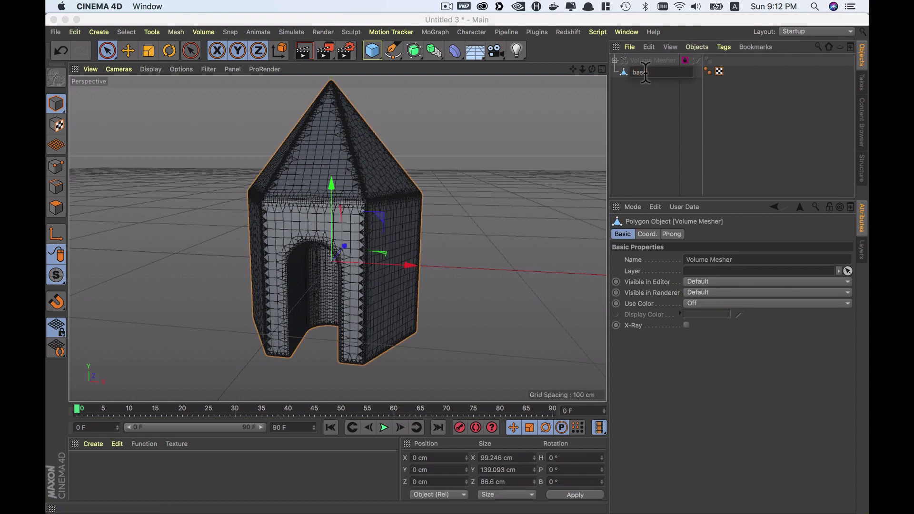
text(e me)
text(sh)
key(Return)
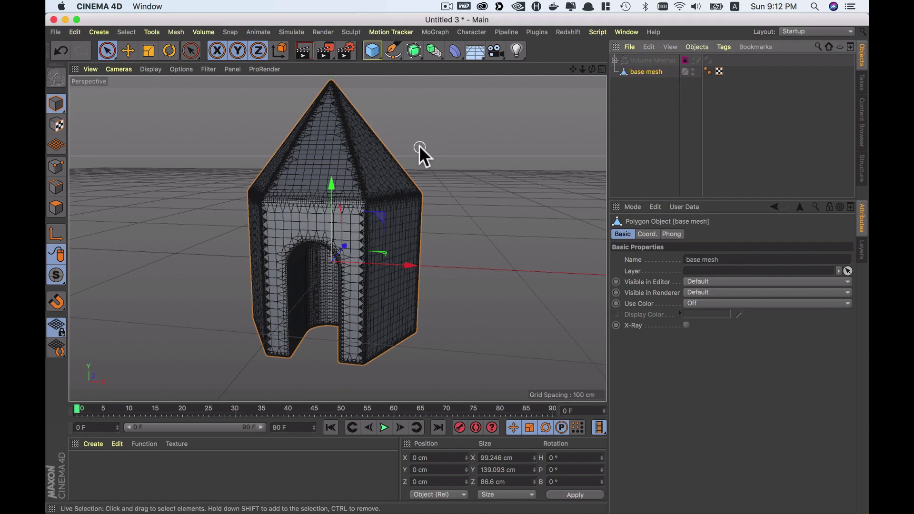
scroll(472, 204, down, 3)
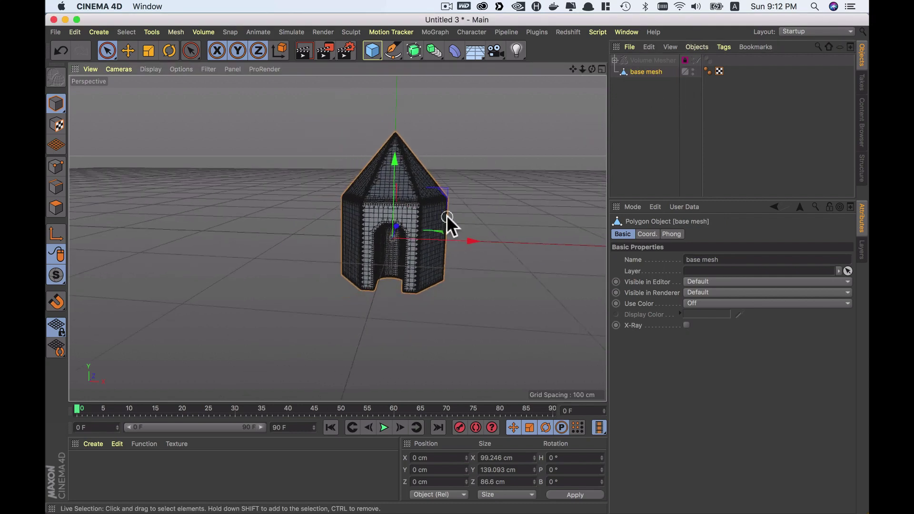
scroll(447, 216, down, 2)
click(376, 53)
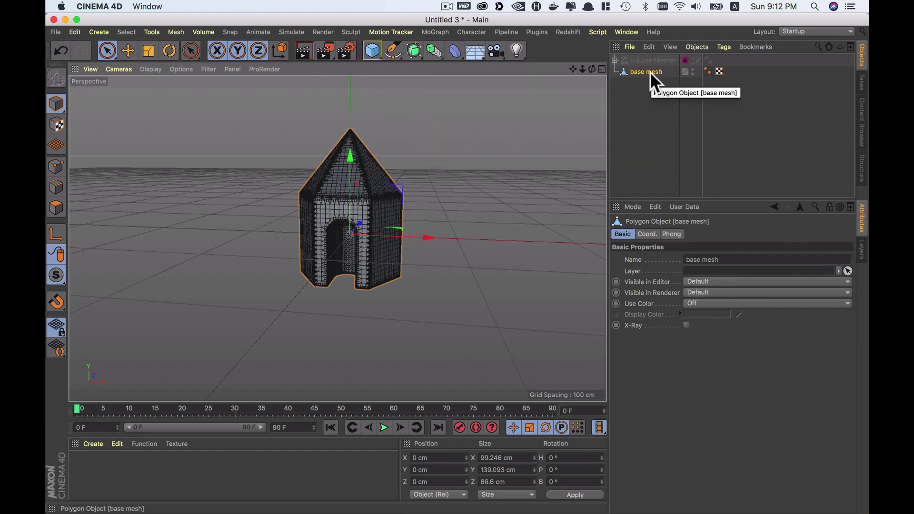
Step: Duplicate base mesh, name the copy 'backupo', and add it to the backup layer
ctrl+drag(650, 71, 650, 82)
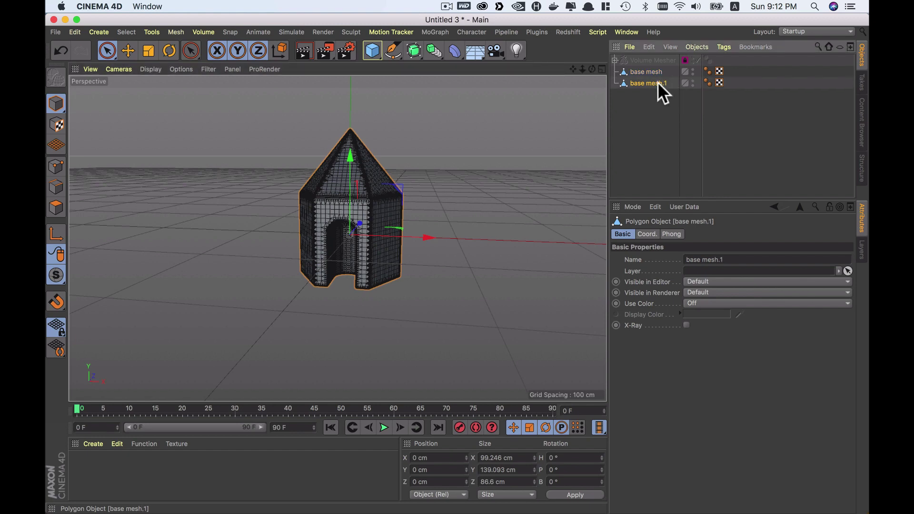
double_click(658, 83)
text(backupo)
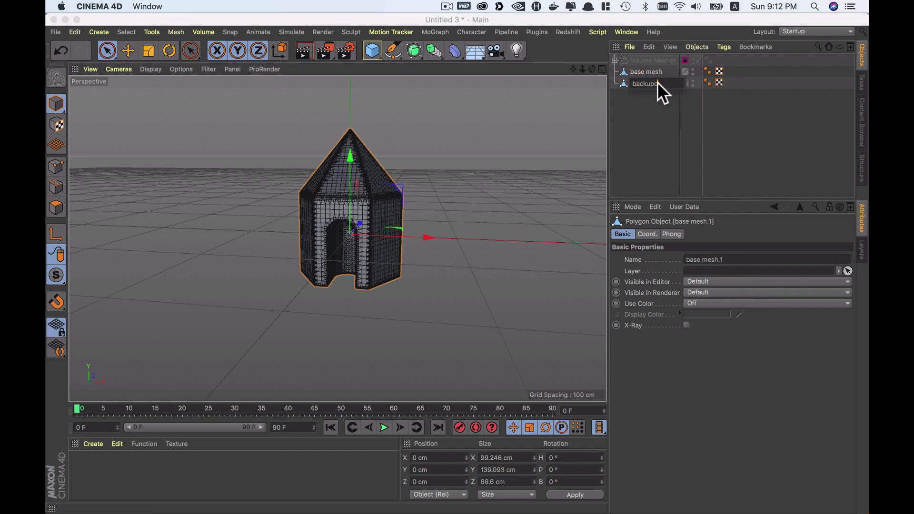
key(Return)
click(862, 247)
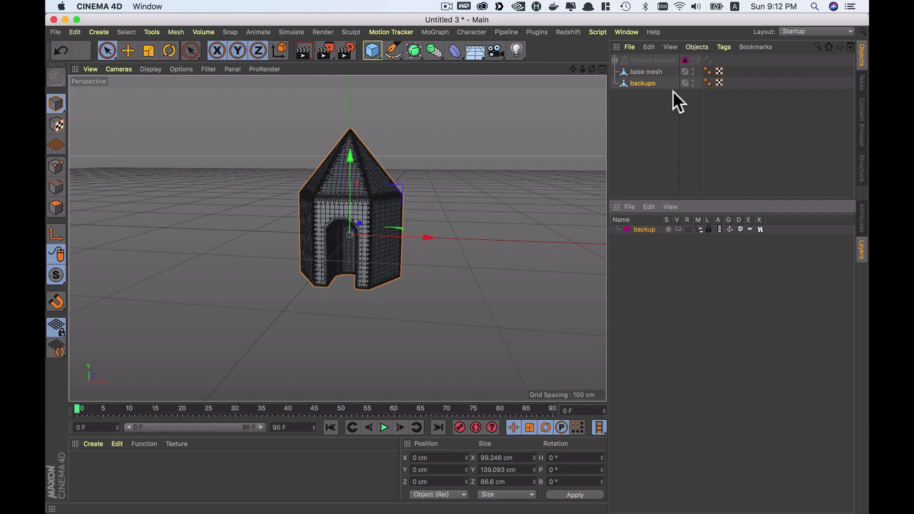
right_click(646, 83)
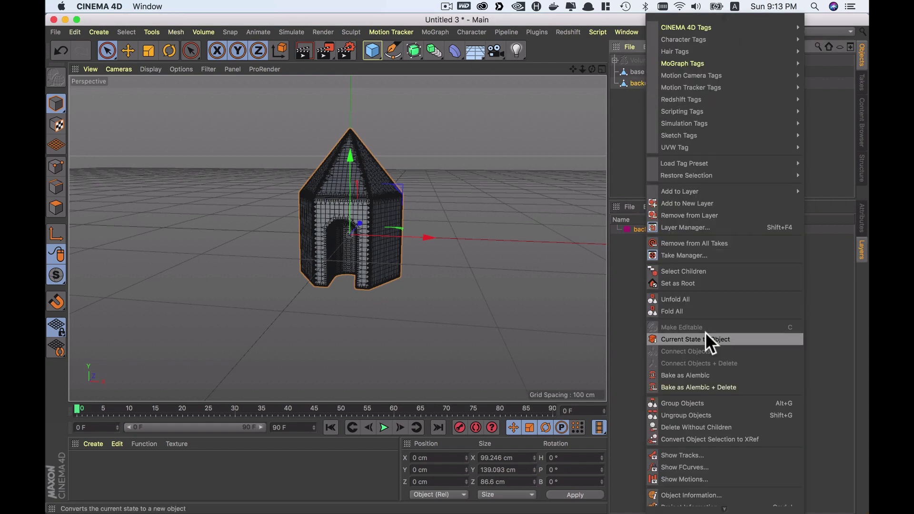
mouse_move(680, 192)
click(826, 191)
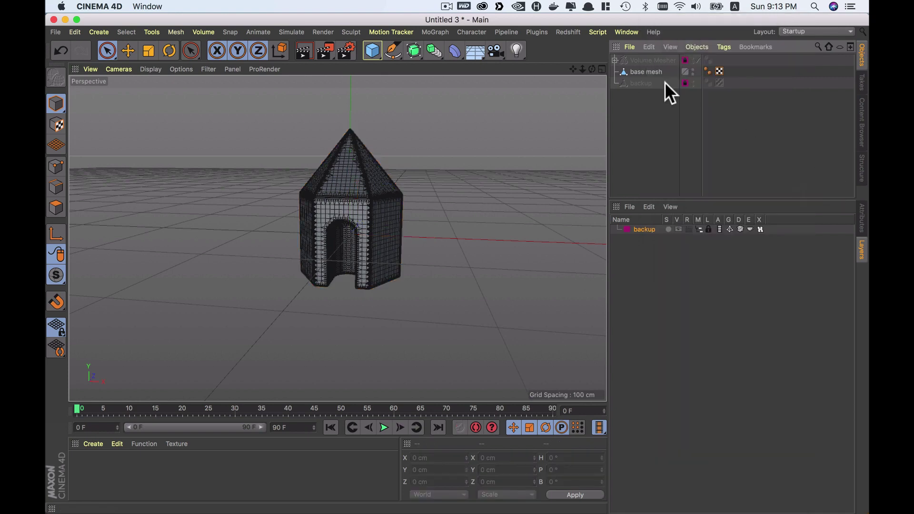
click(644, 70)
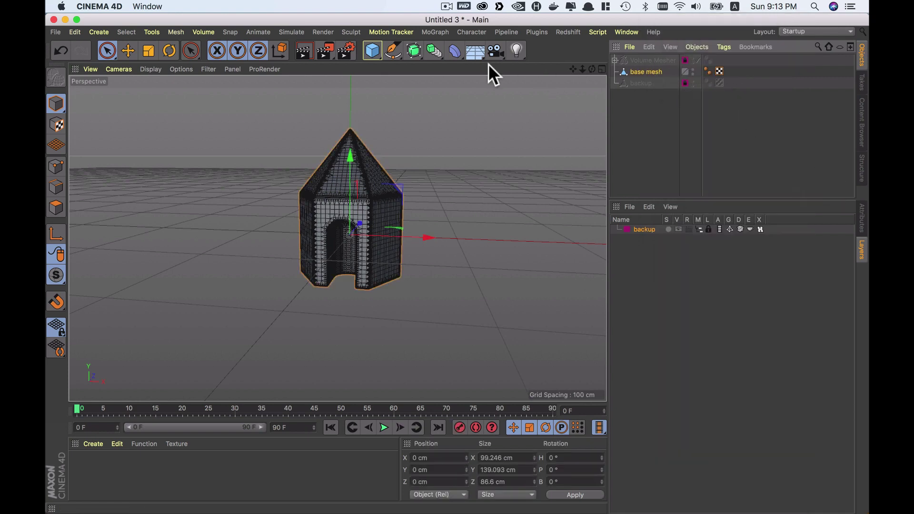
key(shift+c)
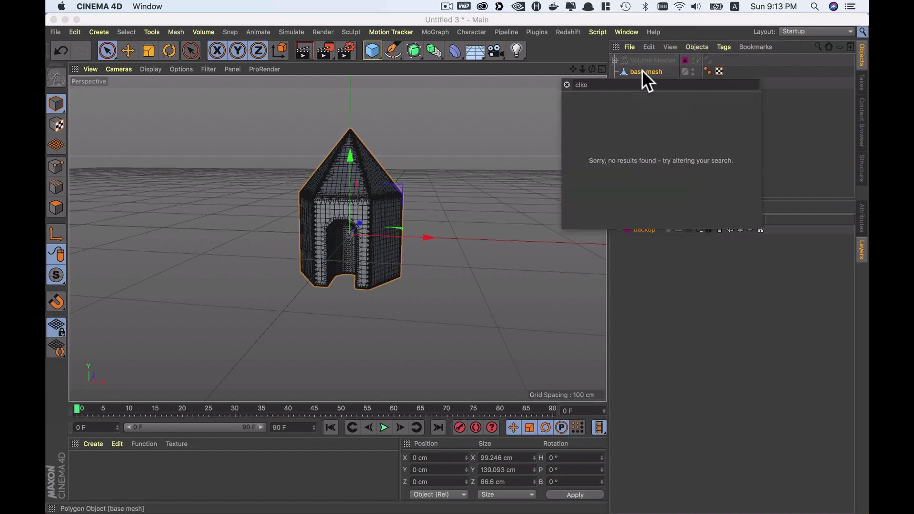
text(clot)
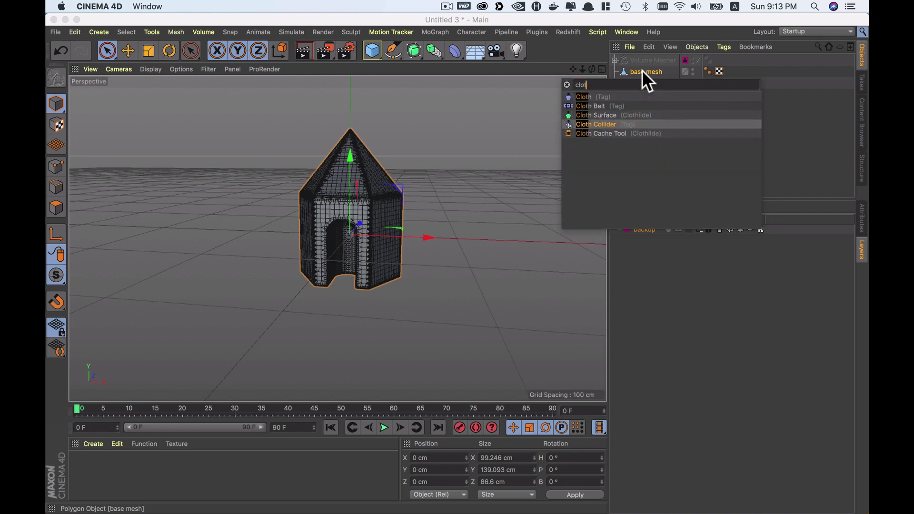
text(h)
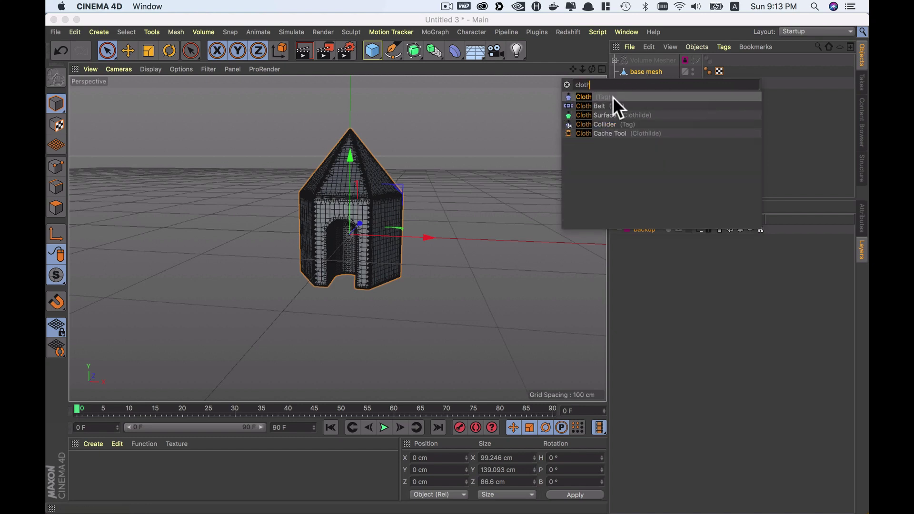
click(613, 97)
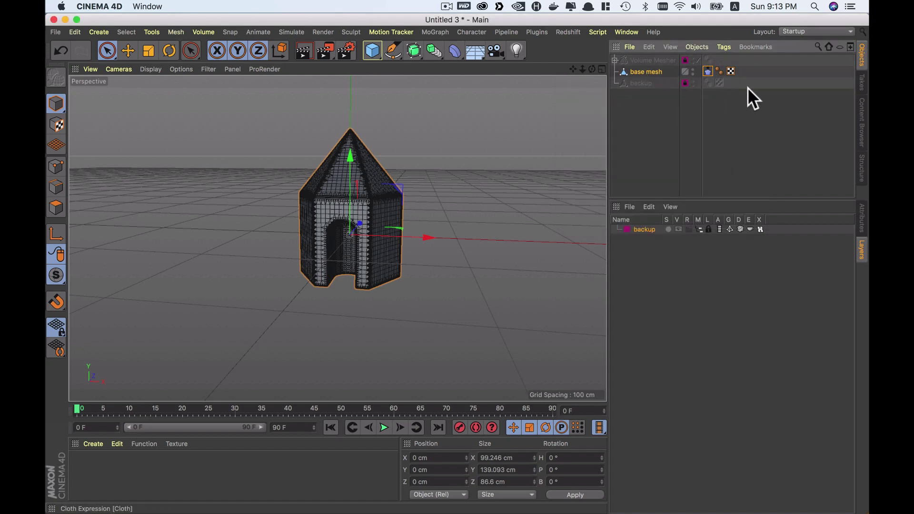
click(862, 216)
alt+drag(519, 219, 450, 225)
scroll(415, 197, up, 3)
scroll(436, 210, up, 2)
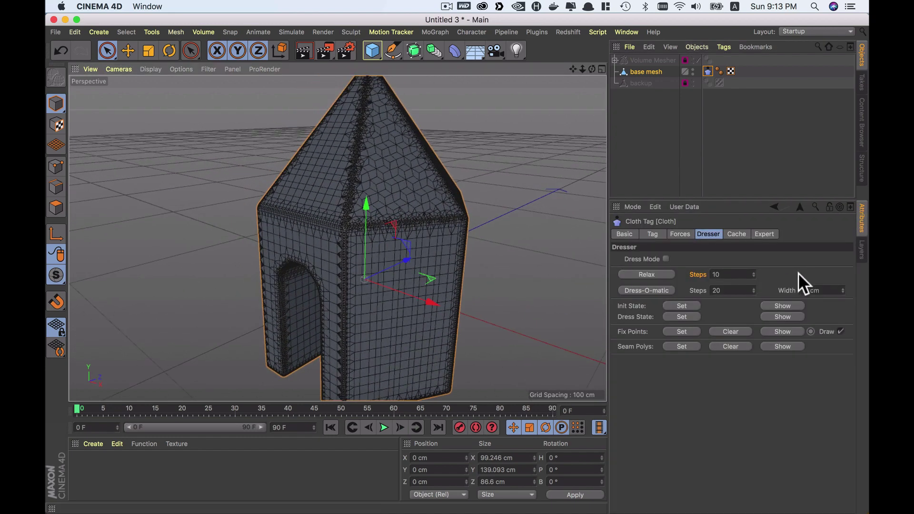
click(681, 234)
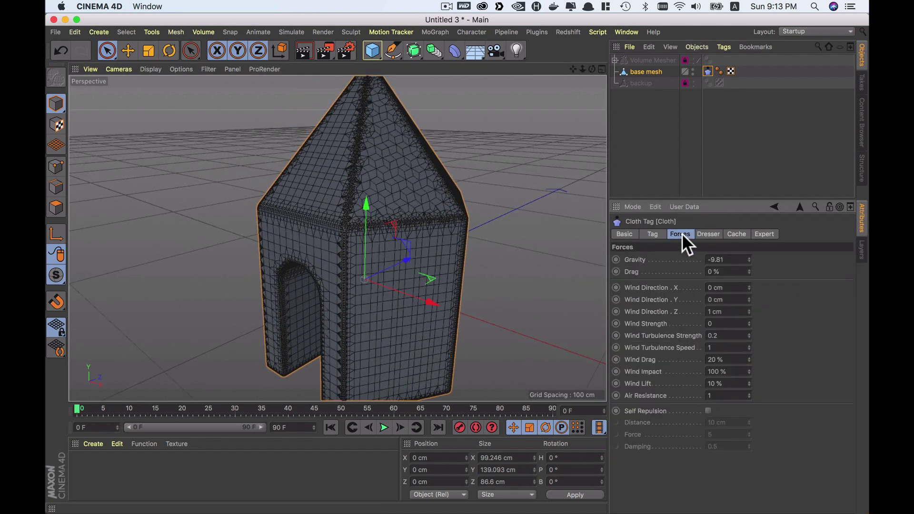
click(384, 427)
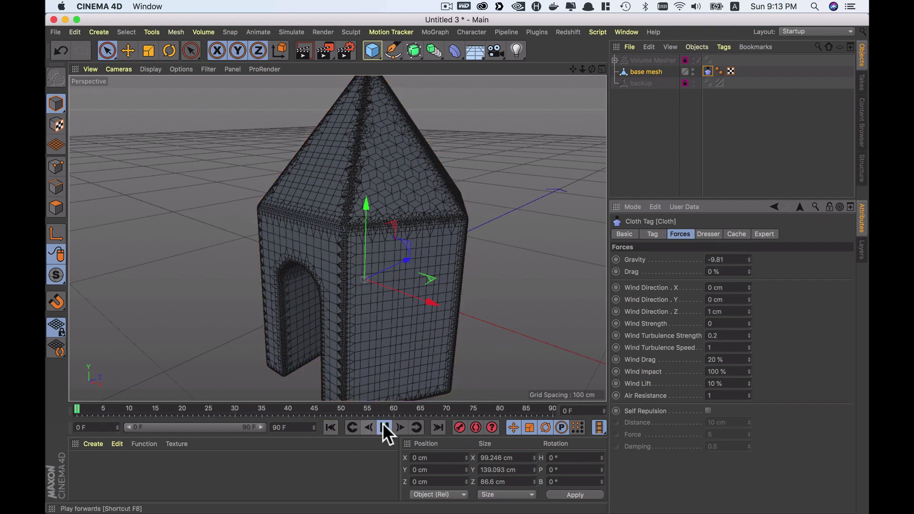
click(331, 427)
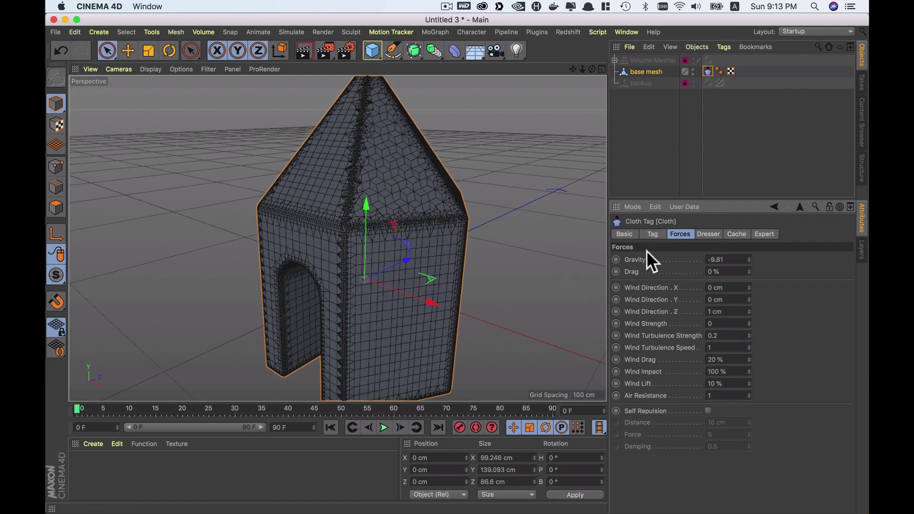
drag(729, 259, 634, 252)
Step: Review the Cloth tag's Rubber, Friction, Size and Gravity values in its Tag and Forces settings
click(657, 234)
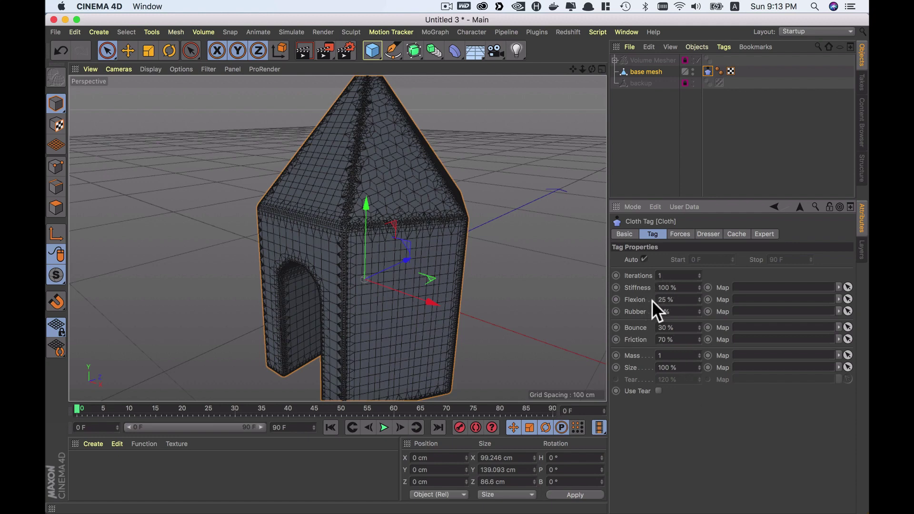
double_click(663, 311)
double_click(666, 340)
double_click(686, 368)
scroll(428, 319, up, 2)
click(687, 234)
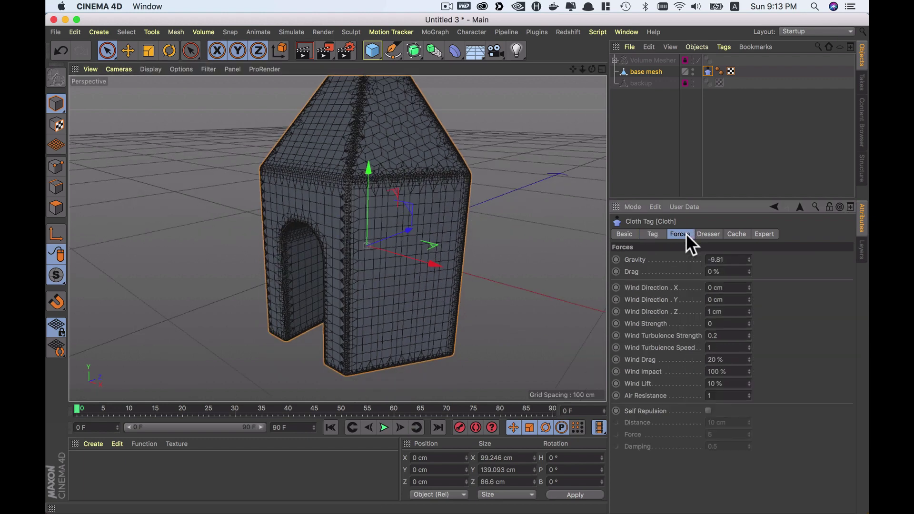
click(681, 234)
double_click(719, 260)
click(660, 235)
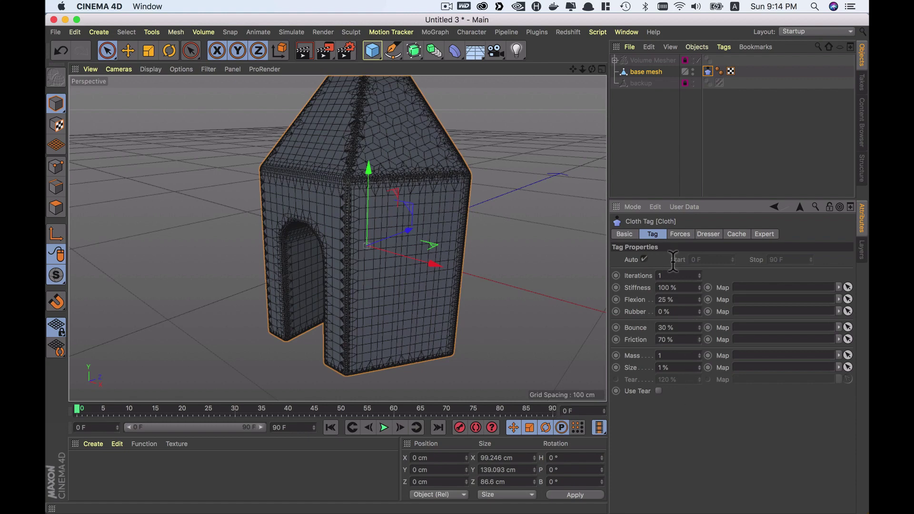
click(680, 233)
click(649, 234)
Step: Set the cloth Size to 80%, play the simulation, then rewind to frame 0
double_click(665, 368)
text(80)
key(Return)
click(384, 428)
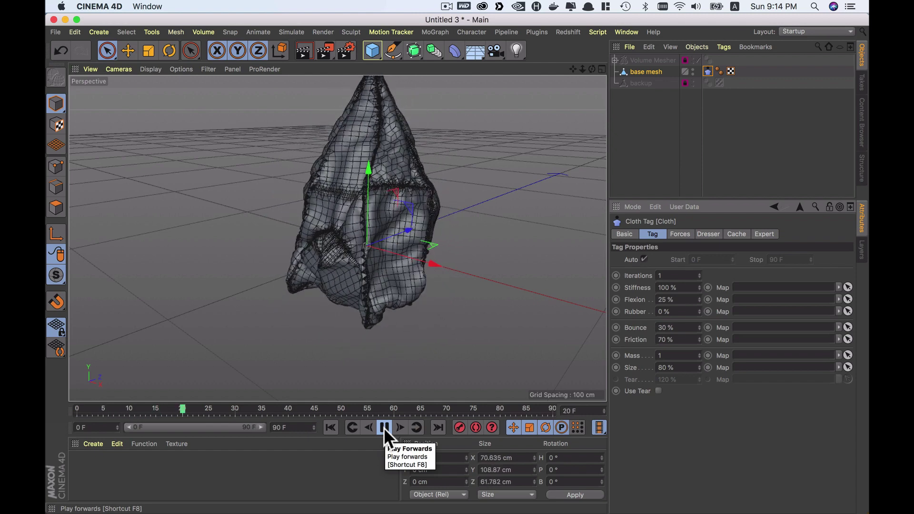
click(384, 428)
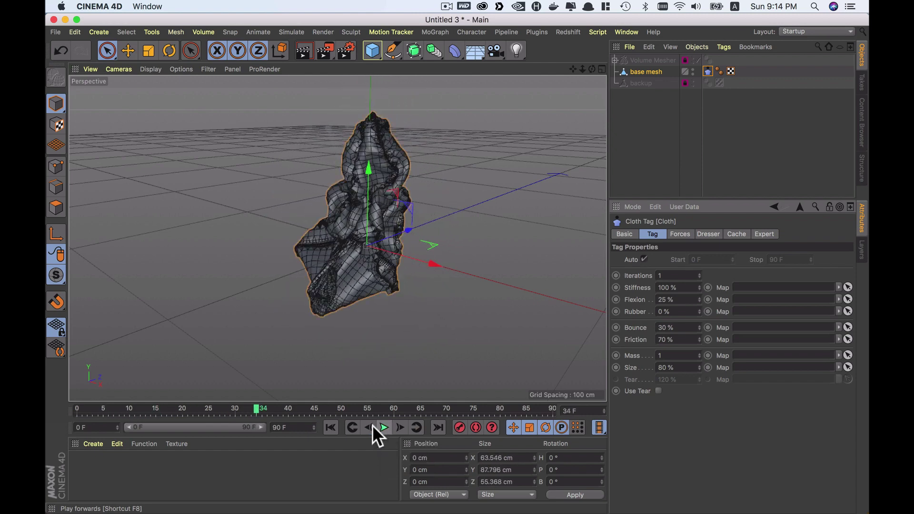
click(329, 426)
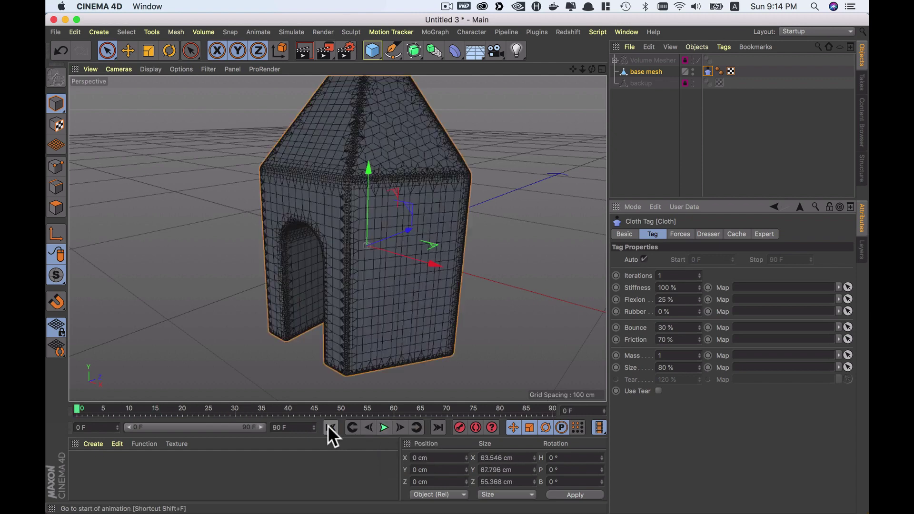
Step: Restore cloth Size to 100%, replay and rewind, and set cloth Gravity to 0
double_click(667, 367)
text(100)
key(Return)
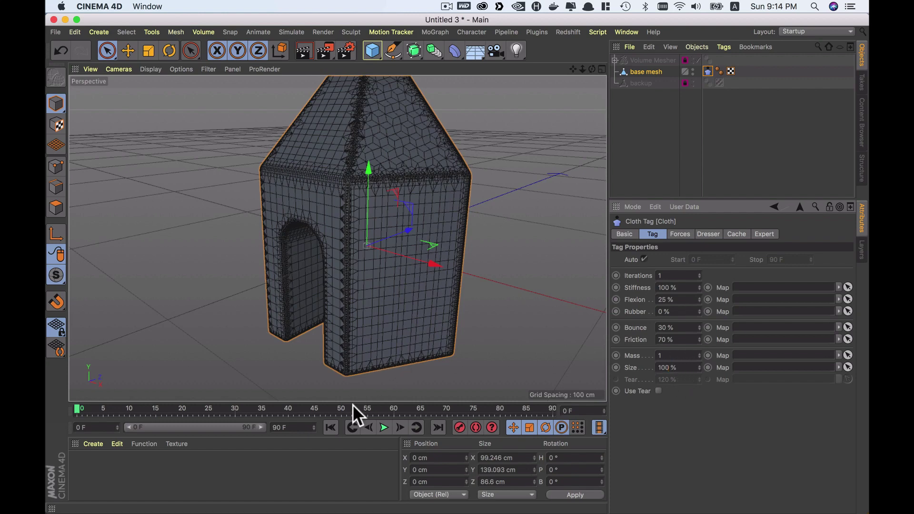
click(383, 427)
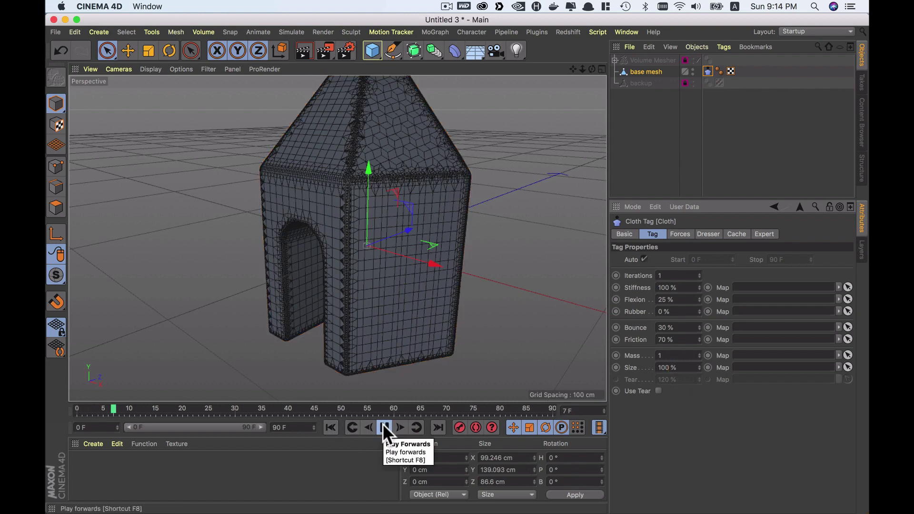
click(384, 426)
click(331, 427)
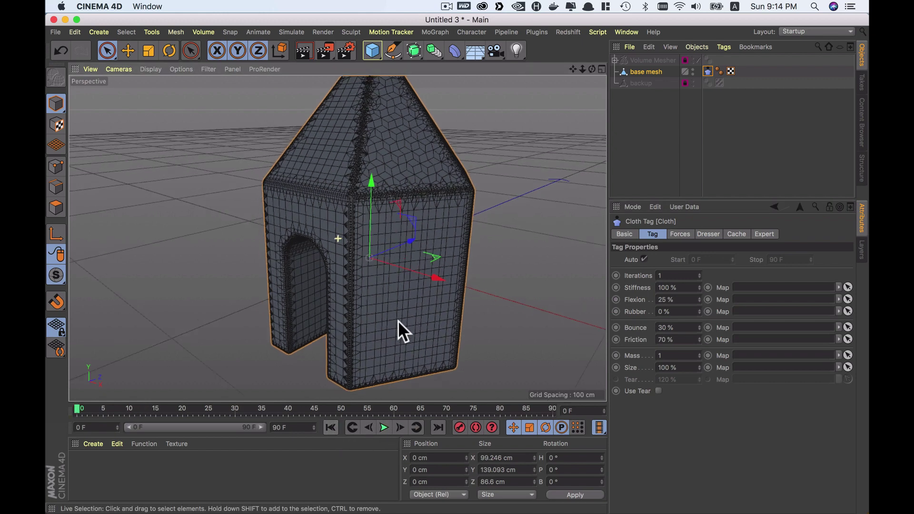
drag(678, 368, 612, 372)
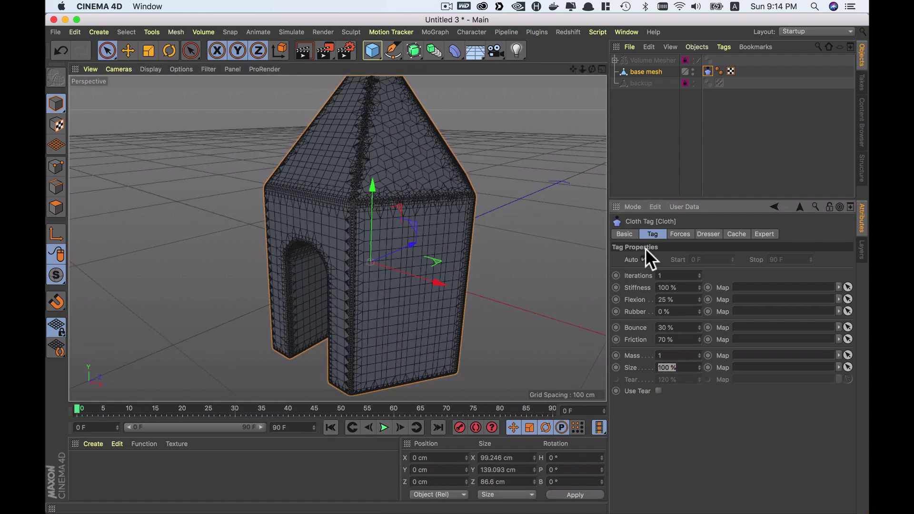
click(680, 234)
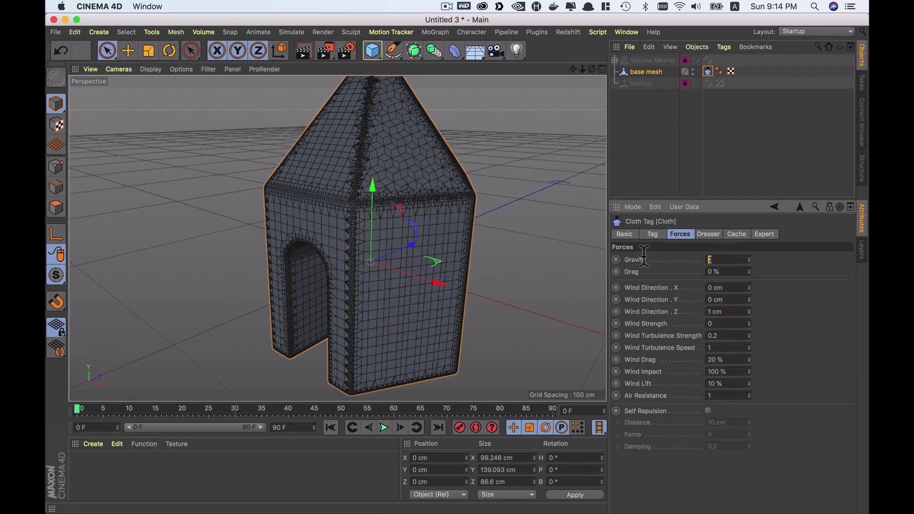
click(372, 50)
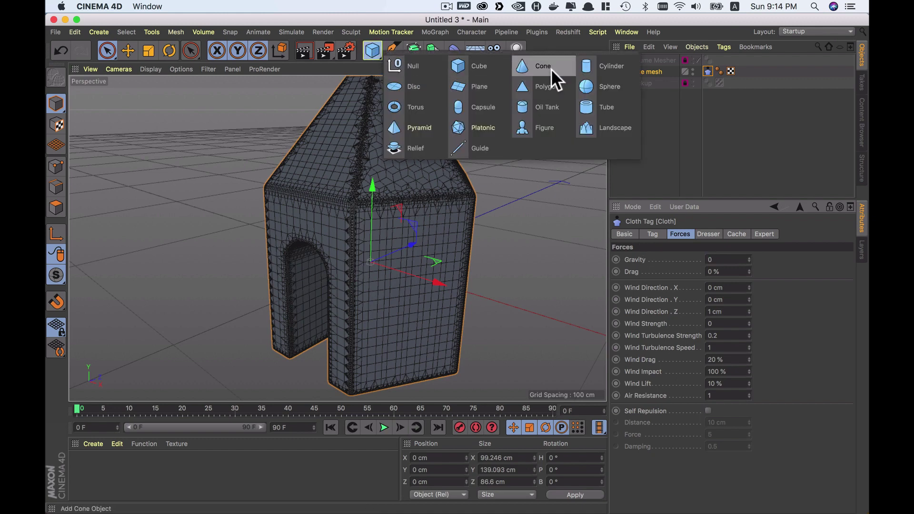
Step: Add a Plane and lower it on Y to just below the house mesh
click(485, 84)
key(ctrl+z)
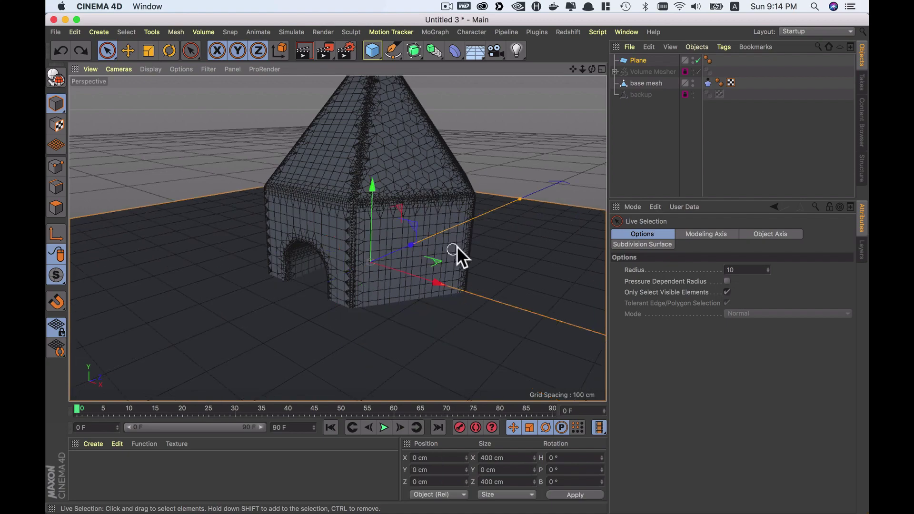
scroll(443, 253, down, 5)
mouse_move(450, 194)
mouse_down()
mouse_move(450, 250)
mouse_move(450, 222)
mouse_move(396, 179)
mouse_up()
scroll(491, 235, up, 2)
scroll(504, 194, up, 5)
scroll(504, 194, up, 3)
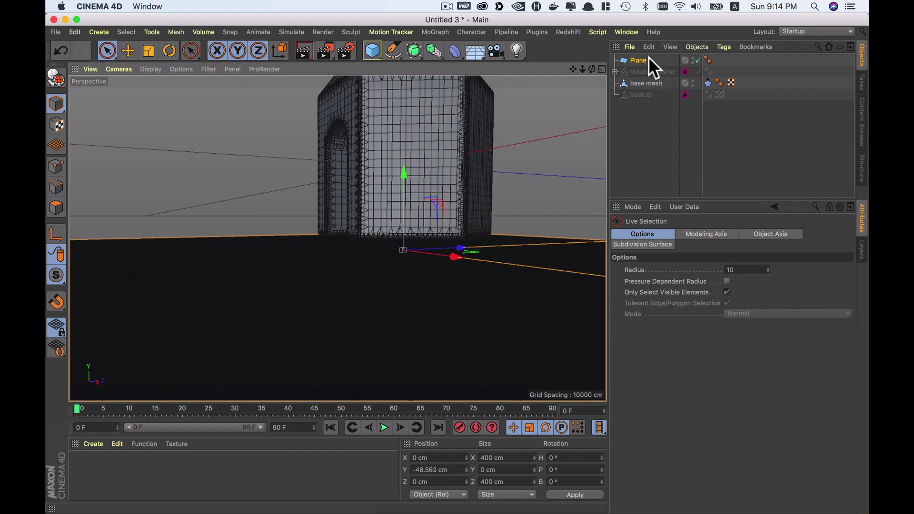
Step: Delete the base mesh's Cloth tag after undoing a trial rotation
click(644, 80)
key(r)
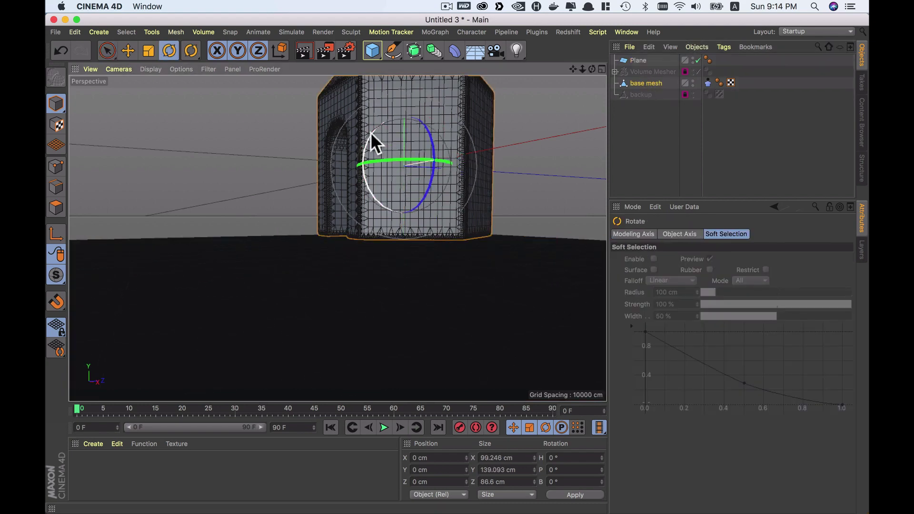
drag(371, 136, 351, 220)
key(super+z)
click(708, 82)
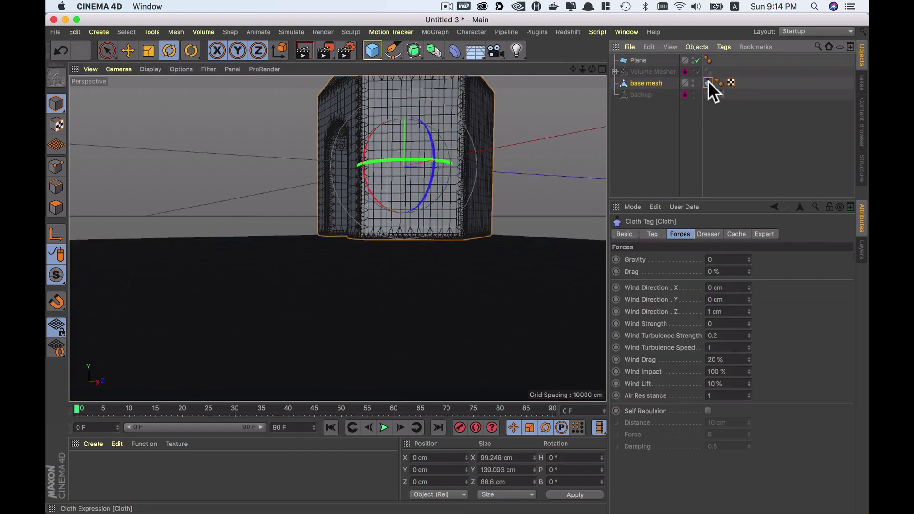
key(Delete)
Step: Rotate the base mesh 90° in pitch so the hut lies on its side
click(643, 82)
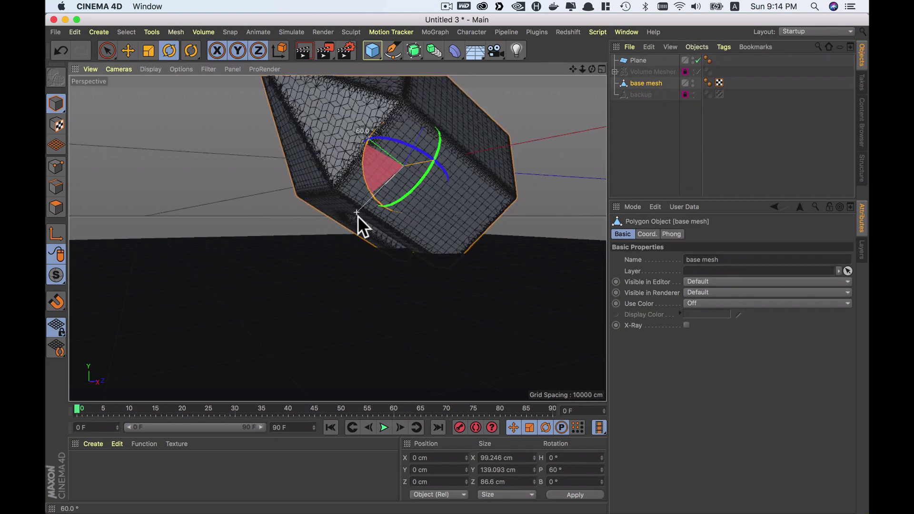
mouse_move(365, 143)
mouse_down()
mouse_move(368, 245)
mouse_move(424, 227)
mouse_move(430, 210)
mouse_move(401, 242)
mouse_move(478, 214)
mouse_move(425, 236)
mouse_up()
scroll(416, 170, down, 3)
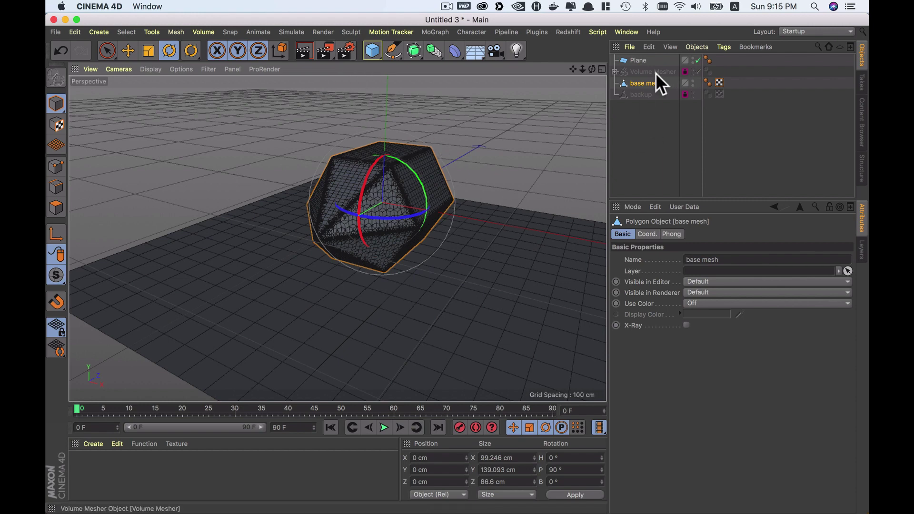
Step: Add a new Cloth tag to the base mesh through the Commander
mouse_move(413, 169)
alt+mouse_down()
mouse_move(467, 222)
mouse_move(437, 249)
mouse_move(364, 262)
alt+mouse_up()
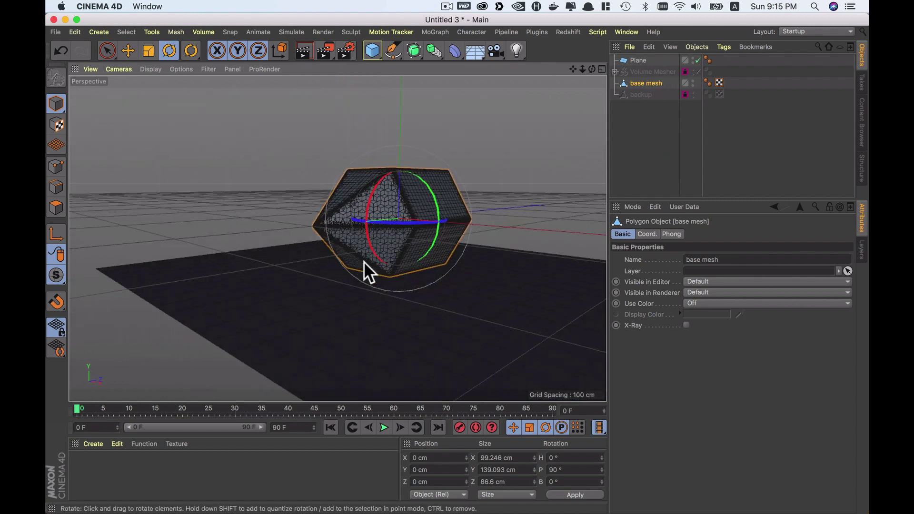
key(shift+c)
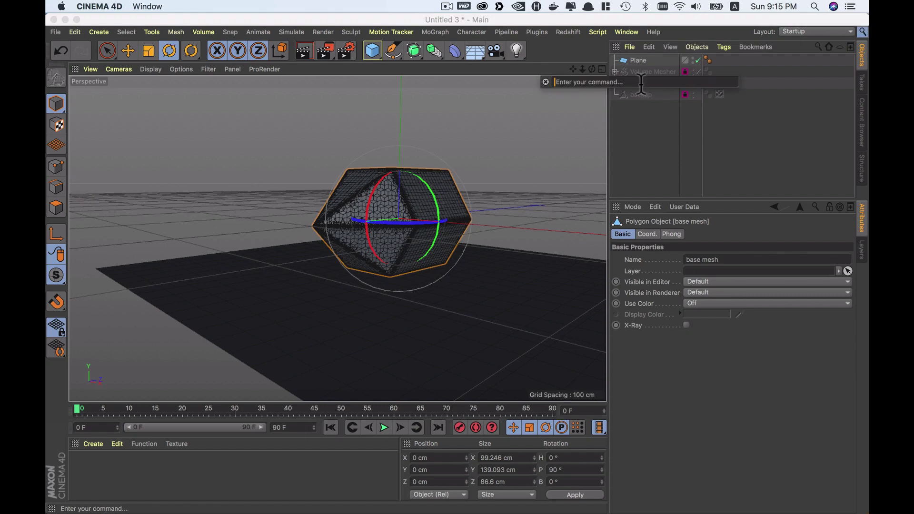
text(cloth)
key(Return)
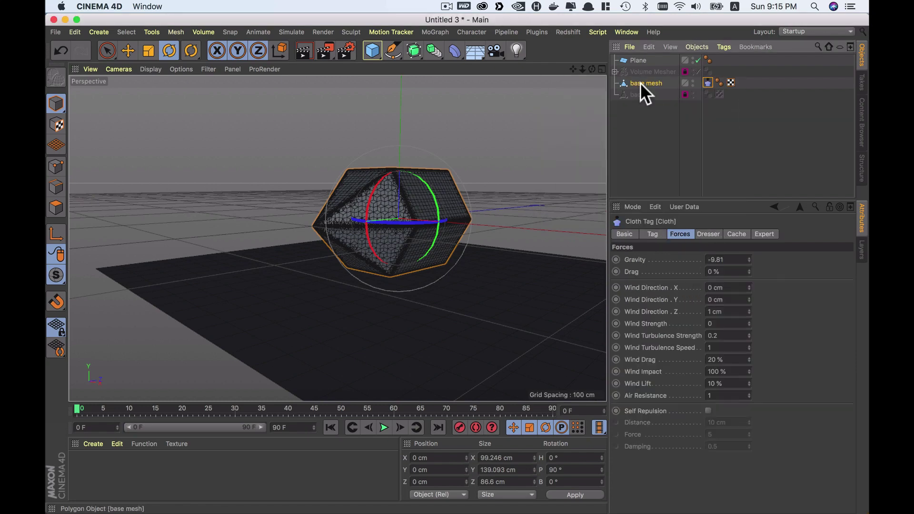
Step: Move the Plane to the bottom of the object list and rename it 'ground'
click(641, 93)
drag(639, 62, 636, 98)
double_click(642, 95)
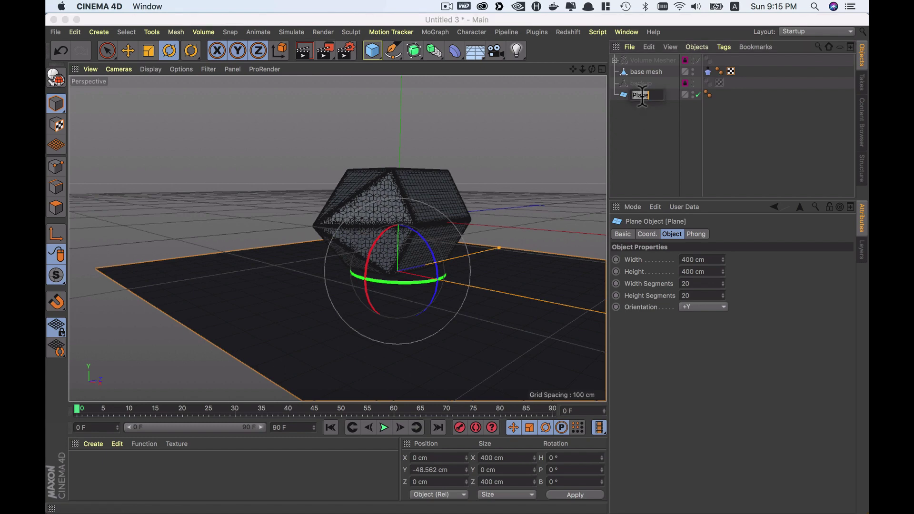
text(ground)
key(Return)
key(shift+c)
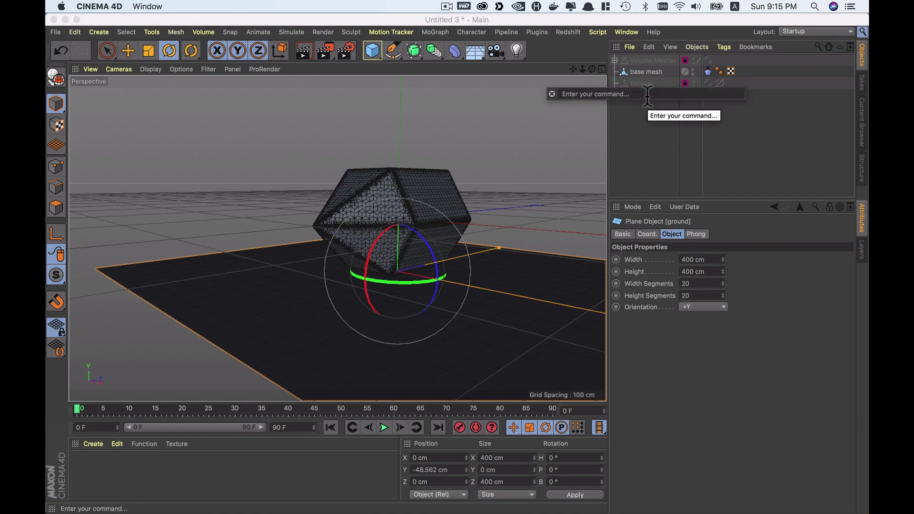
text(cloth)
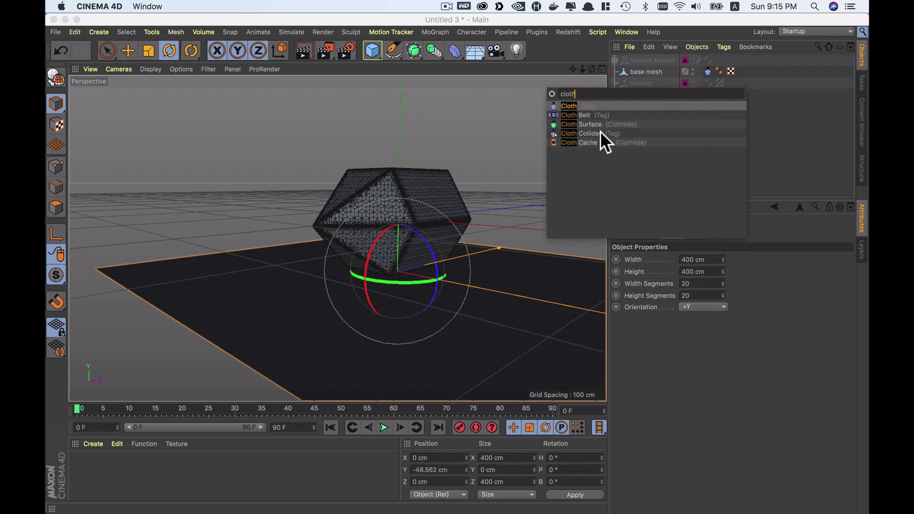
click(590, 134)
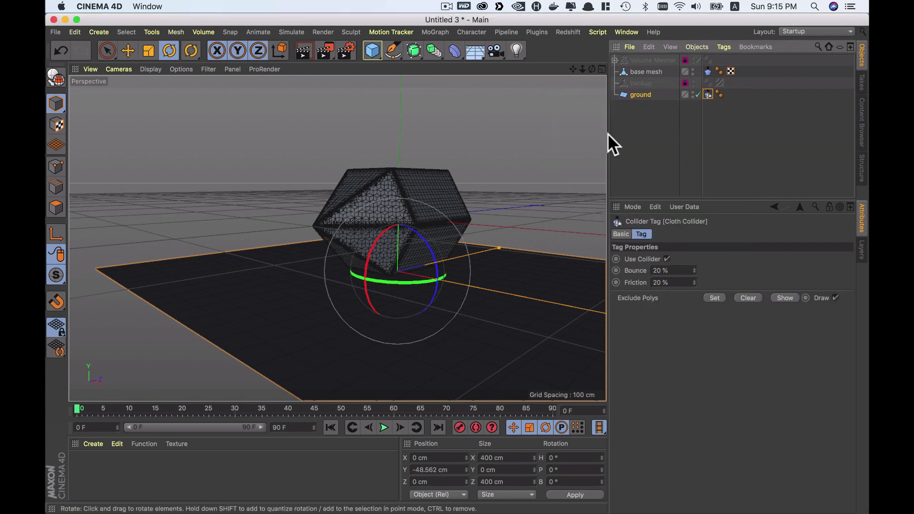
click(708, 71)
click(384, 427)
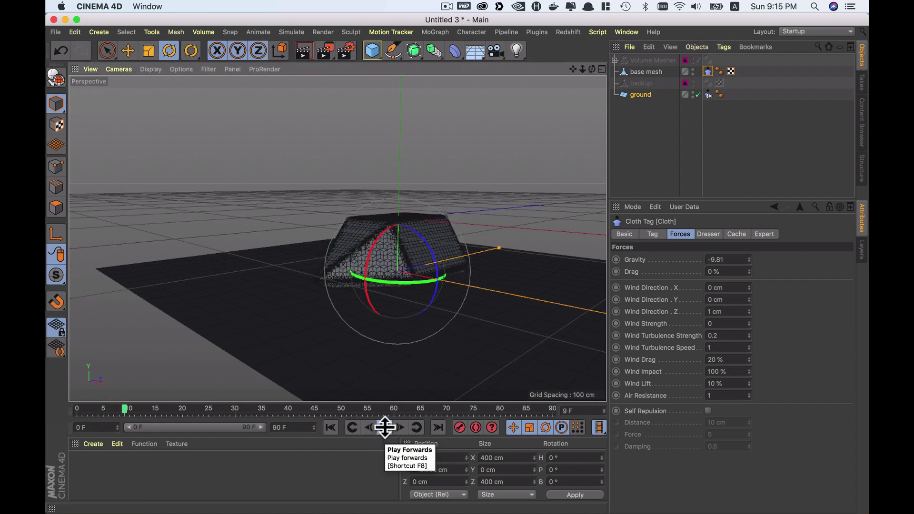
click(330, 428)
click(384, 427)
click(383, 427)
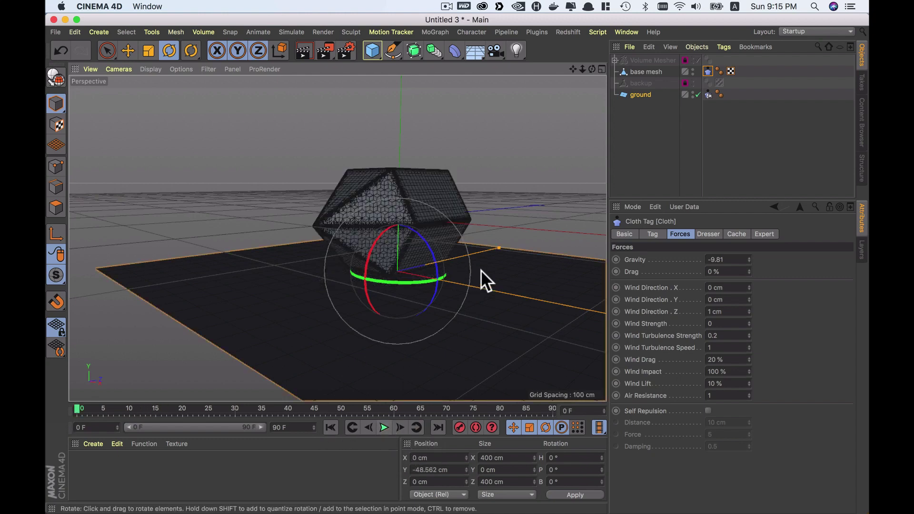
mouse_move(481, 270)
alt+mouse_down()
mouse_move(450, 284)
mouse_move(462, 276)
alt+mouse_up()
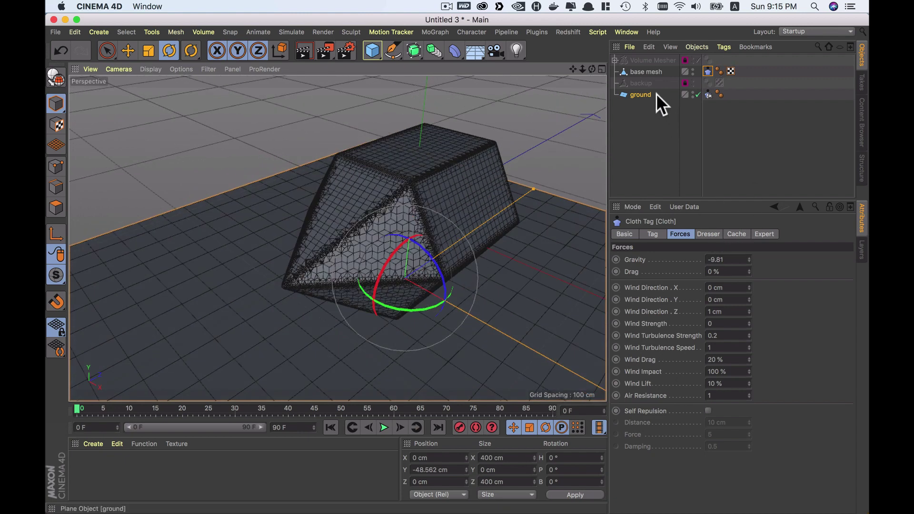
Step: Set the base mesh Cloth tag's Dresser Relax Steps to 5 and run Relax
click(648, 70)
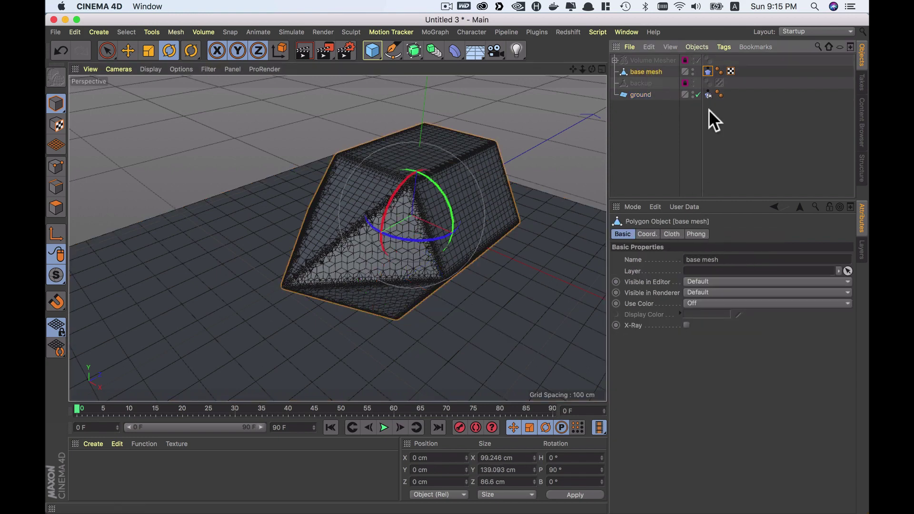
click(709, 71)
click(709, 234)
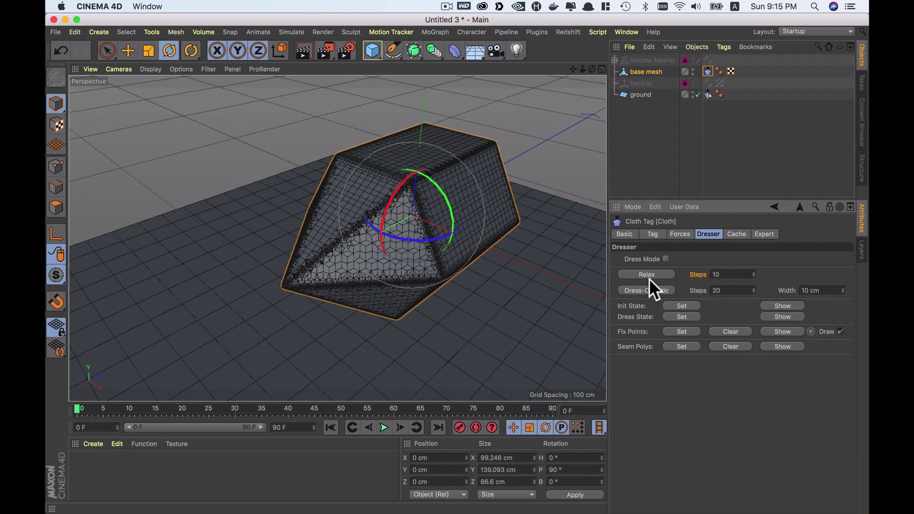
alt+drag(433, 255, 436, 199)
scroll(461, 248, up, 5)
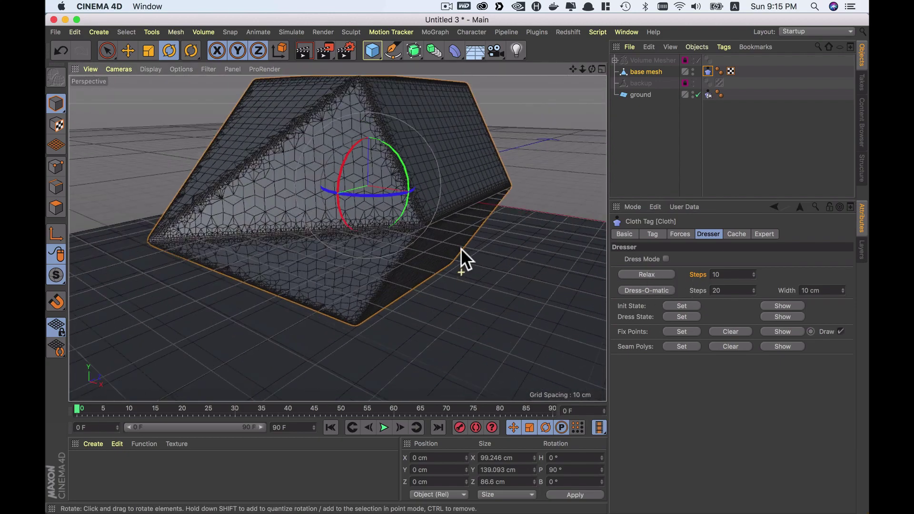
scroll(462, 248, down, 5)
scroll(442, 252, down, 3)
mouse_move(442, 251)
alt+mouse_down()
mouse_move(487, 205)
mouse_move(458, 218)
mouse_move(449, 235)
mouse_move(463, 246)
alt+mouse_up()
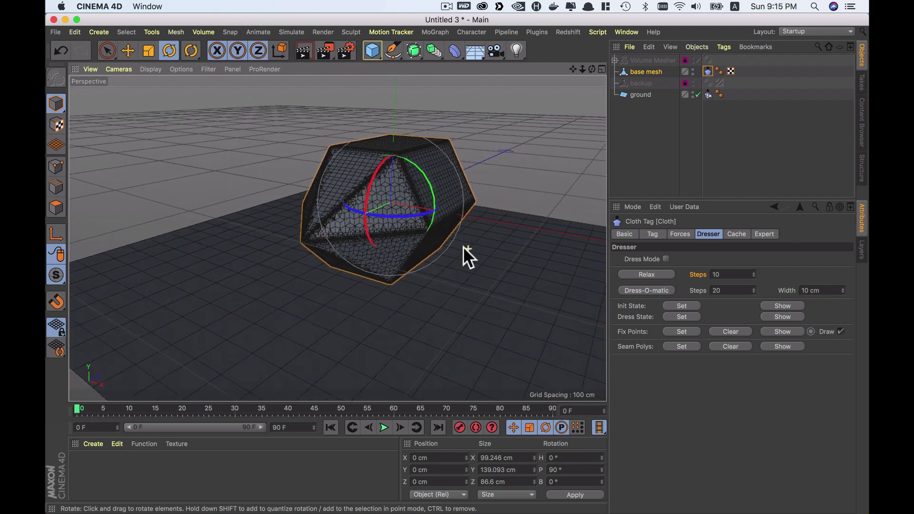
click(737, 274)
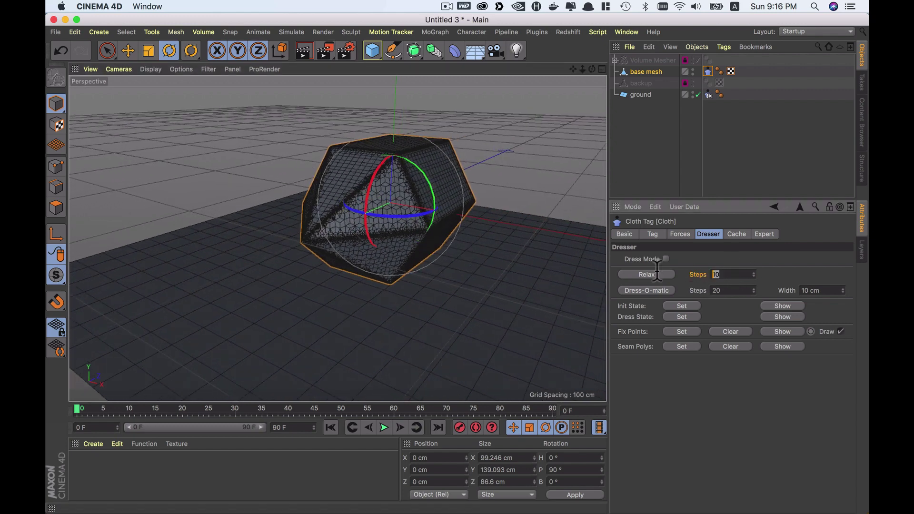
text(5)
click(665, 274)
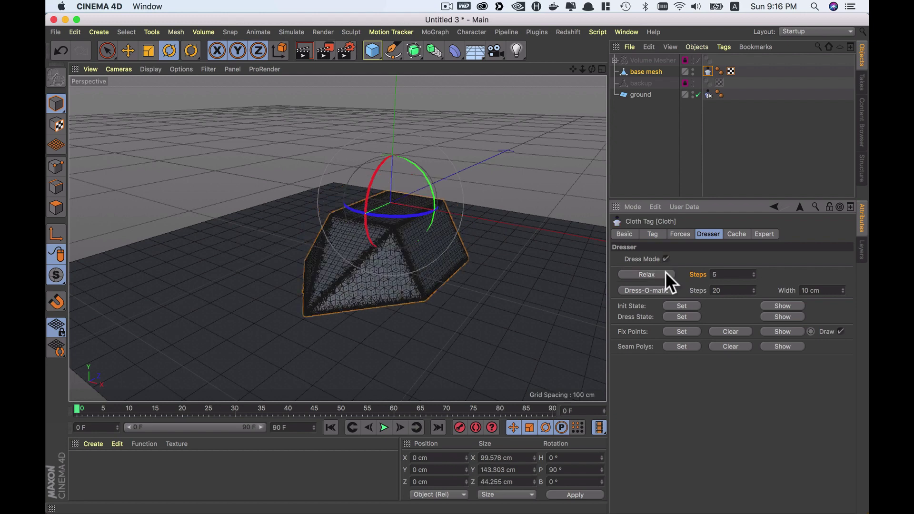
Step: Run Relax twice more until the hut collapses into a crumpled sheet about 6.6 cm thick
click(666, 273)
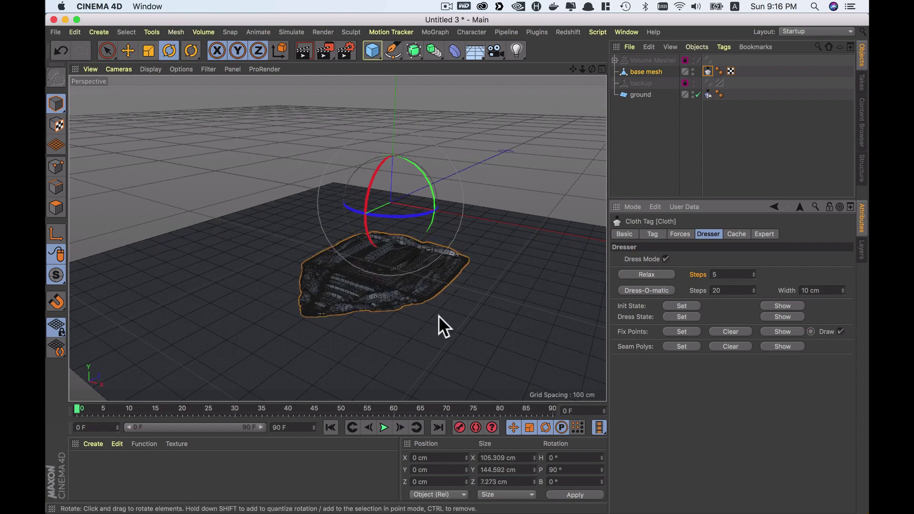
mouse_move(415, 309)
alt+mouse_down()
mouse_move(446, 306)
mouse_move(453, 359)
mouse_move(409, 359)
mouse_move(408, 305)
alt+mouse_up()
scroll(428, 295, up, 4)
scroll(448, 285, up, 2)
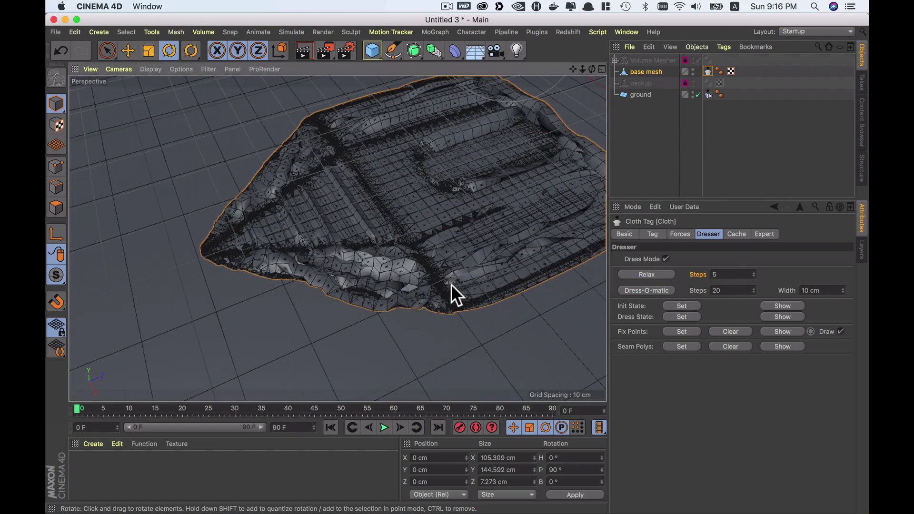
scroll(472, 247, down, 2)
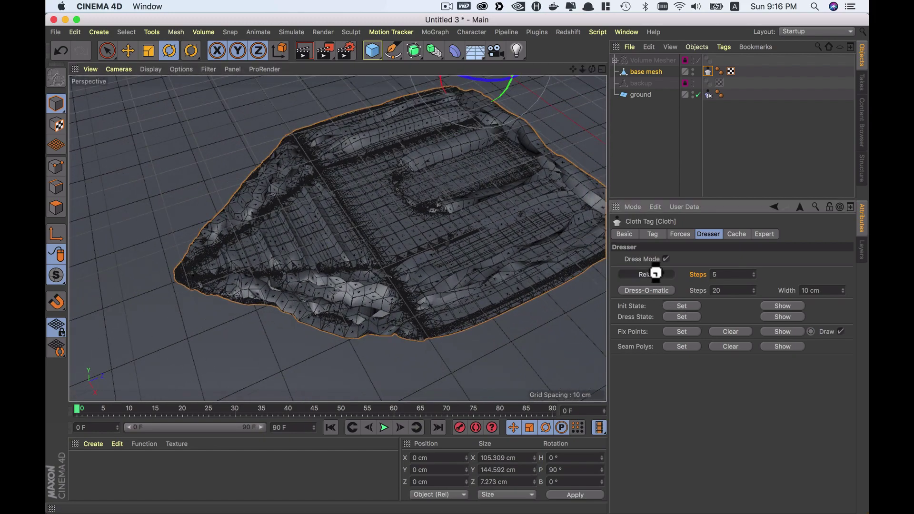
click(639, 292)
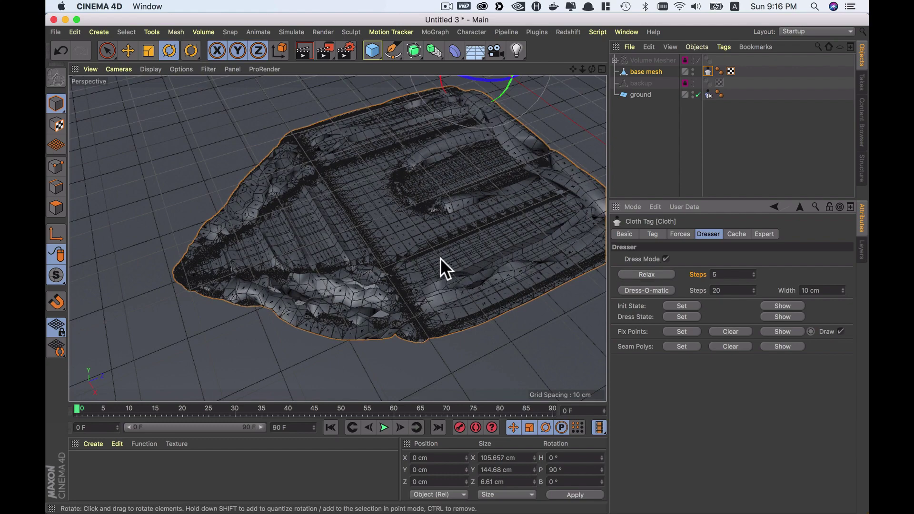
mouse_move(441, 258)
alt+mouse_down()
mouse_move(510, 177)
mouse_move(453, 224)
alt+mouse_up()
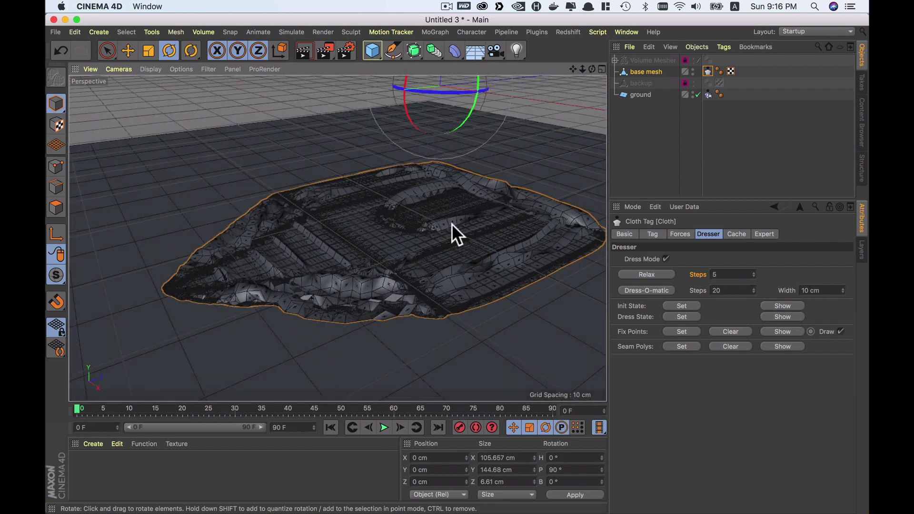
Step: Convert the base mesh's current state into a new object named 'stage1'
right_click(647, 68)
mouse_move(682, 191)
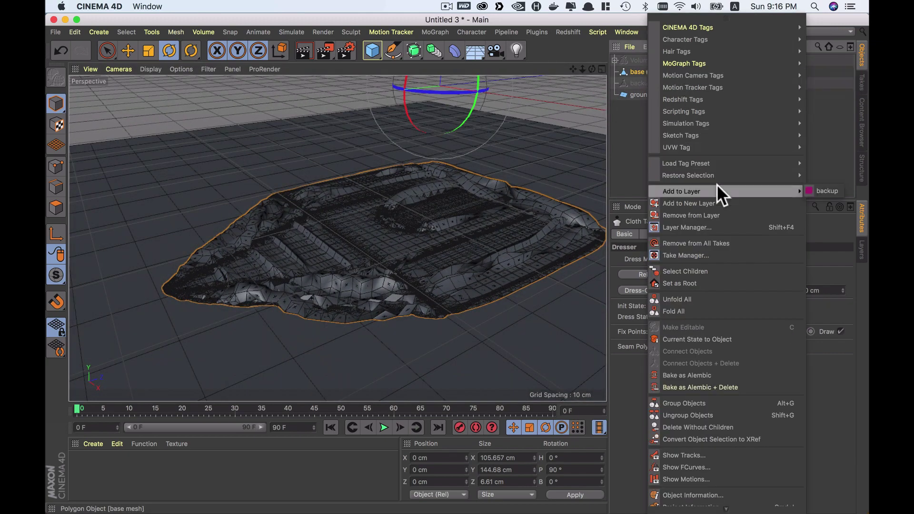
click(699, 341)
double_click(639, 73)
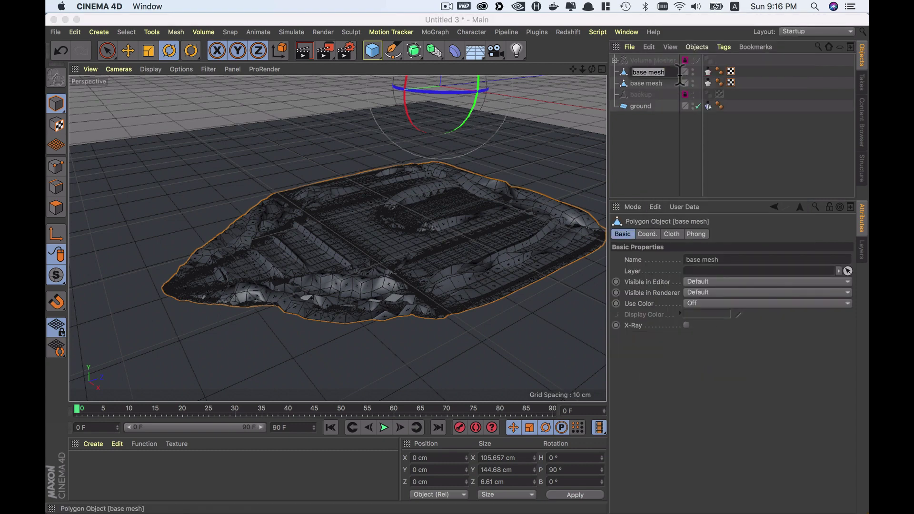
text(stage)
text(1)
key(Return)
Step: Remove stage1's Cloth tag, hide it, and return to the base mesh Cloth tag's Dresser
click(709, 72)
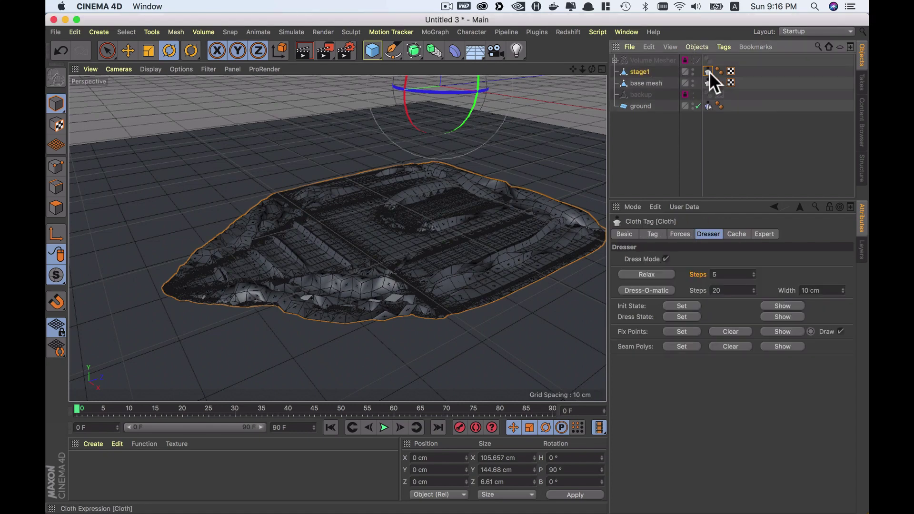
drag(710, 71, 708, 84)
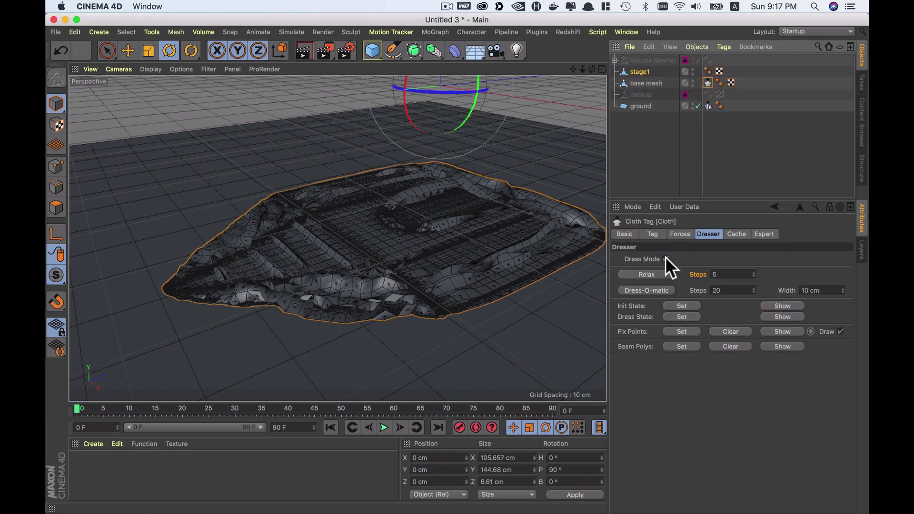
click(693, 71)
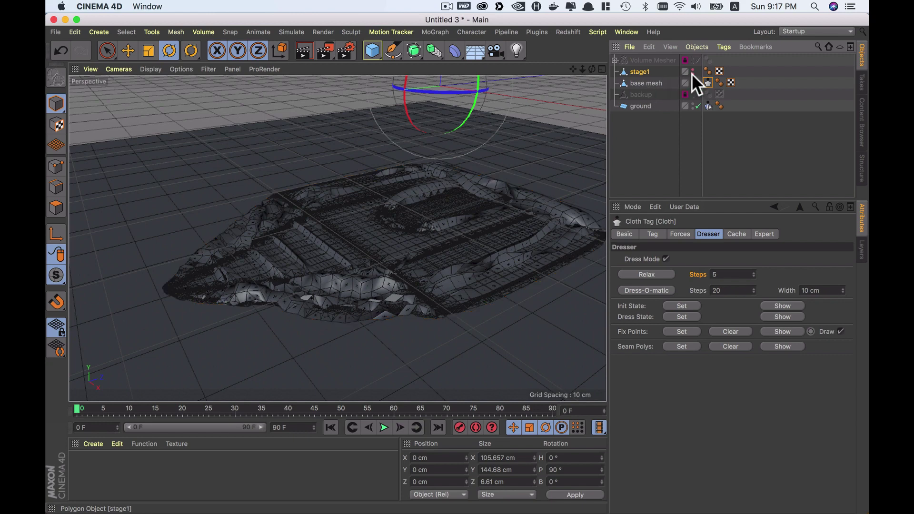
click(649, 85)
click(678, 232)
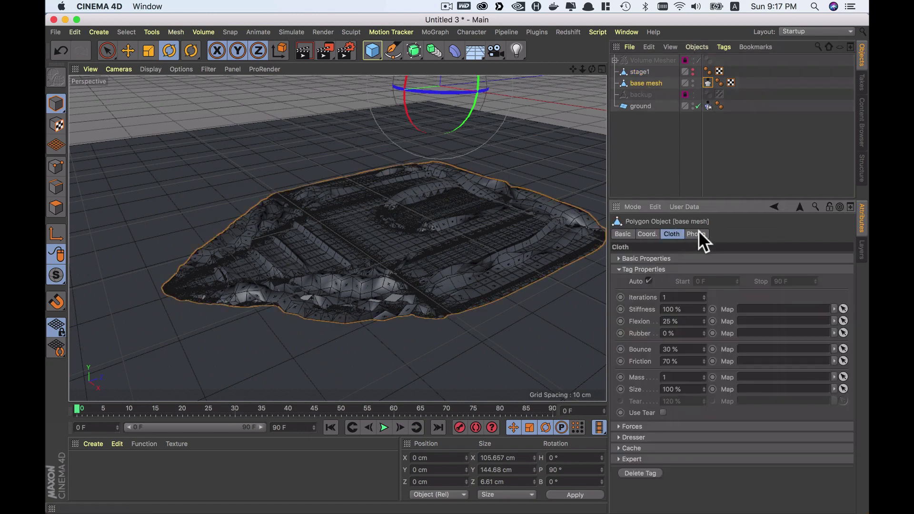
click(710, 74)
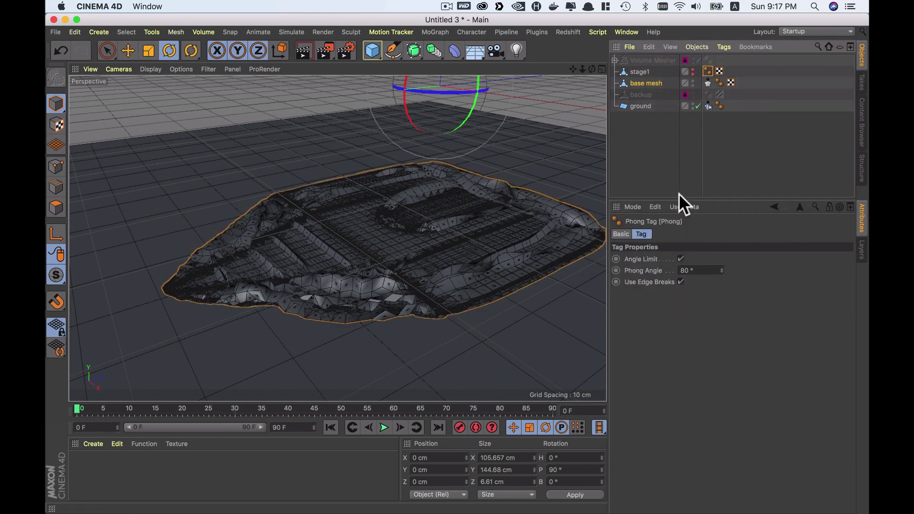
click(708, 81)
click(666, 259)
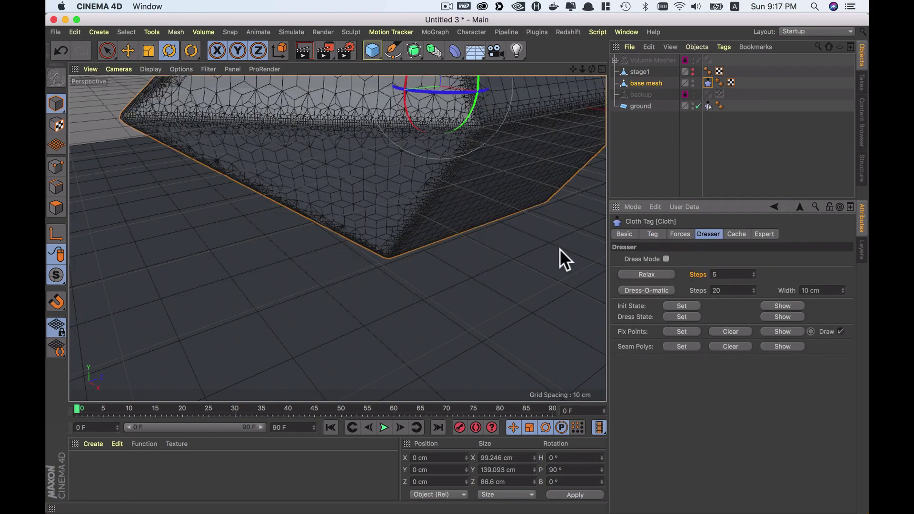
scroll(434, 257, down, 10)
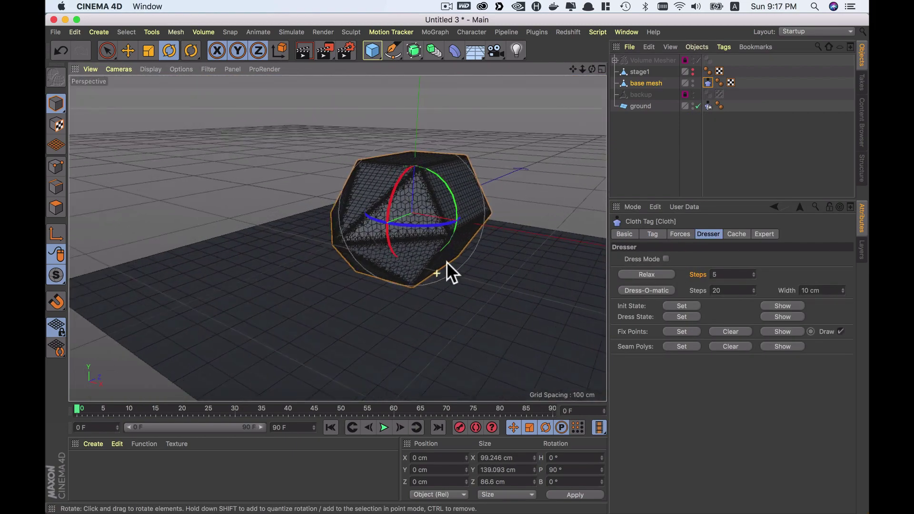
scroll(447, 262, up, 5)
mouse_move(457, 255)
alt+mouse_down()
mouse_move(477, 219)
mouse_move(517, 229)
mouse_move(438, 259)
mouse_move(399, 258)
mouse_move(400, 231)
mouse_move(425, 243)
alt+mouse_up()
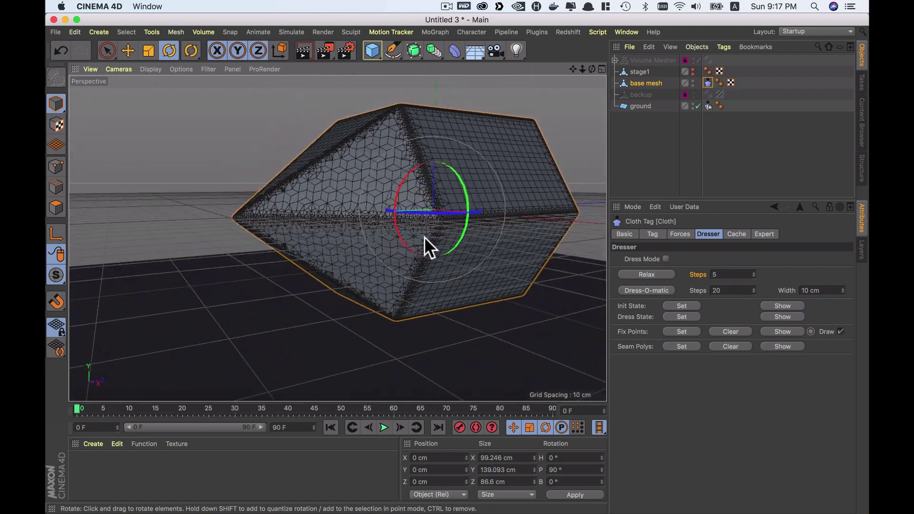
Step: Set the cloth Size to 110% and Gravity to 0
click(680, 235)
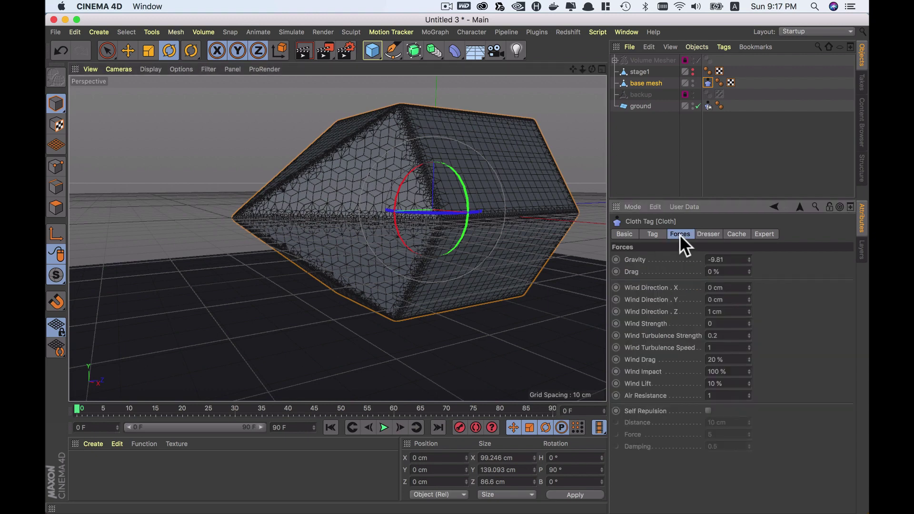
click(654, 235)
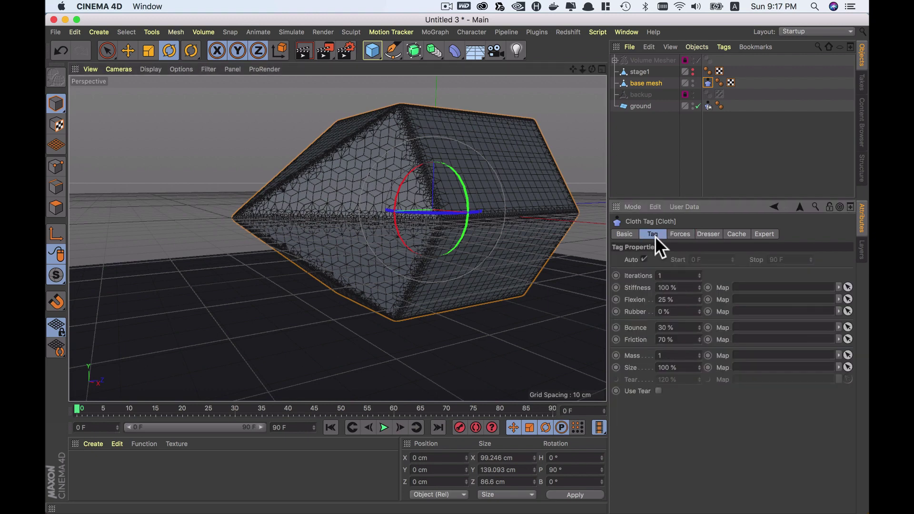
click(676, 368)
text(1)
text(0)
key(Return)
click(682, 234)
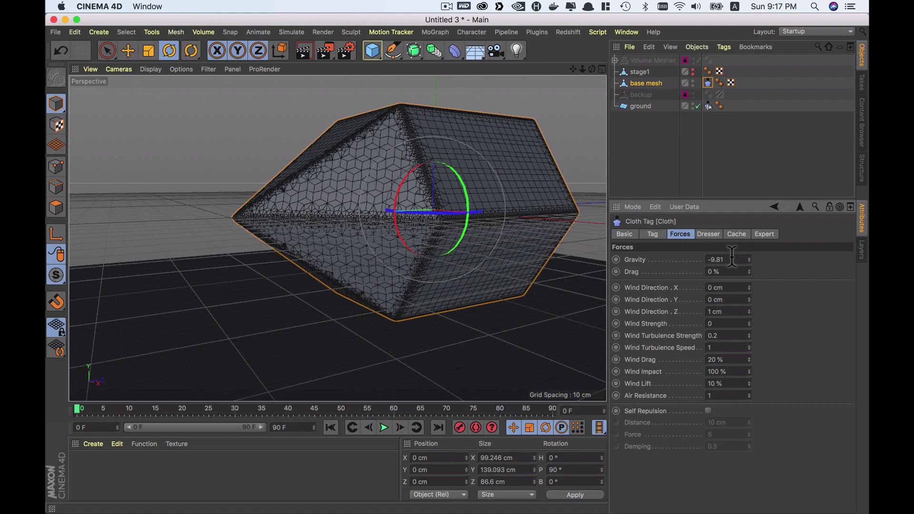
click(728, 259)
text(0)
key(Return)
Step: Relax the cloth into an inflated wrinkled shape, then turn off Dress Mode to restore it
click(707, 234)
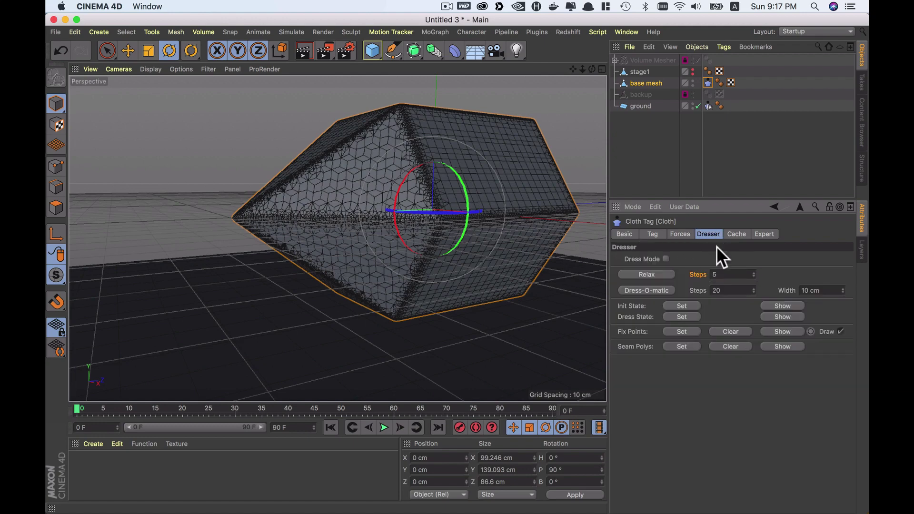
click(657, 274)
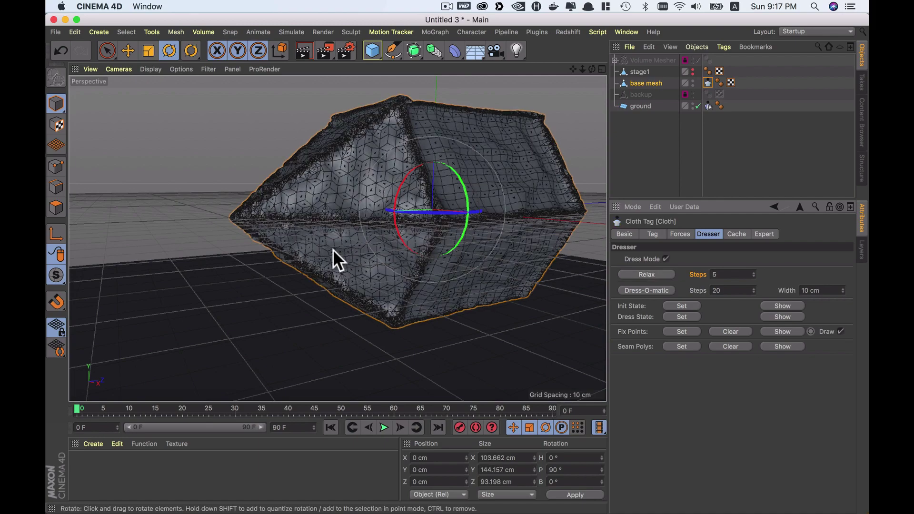
mouse_move(333, 250)
alt+mouse_down()
mouse_move(513, 239)
mouse_move(339, 231)
mouse_move(447, 157)
mouse_move(350, 241)
alt+mouse_up()
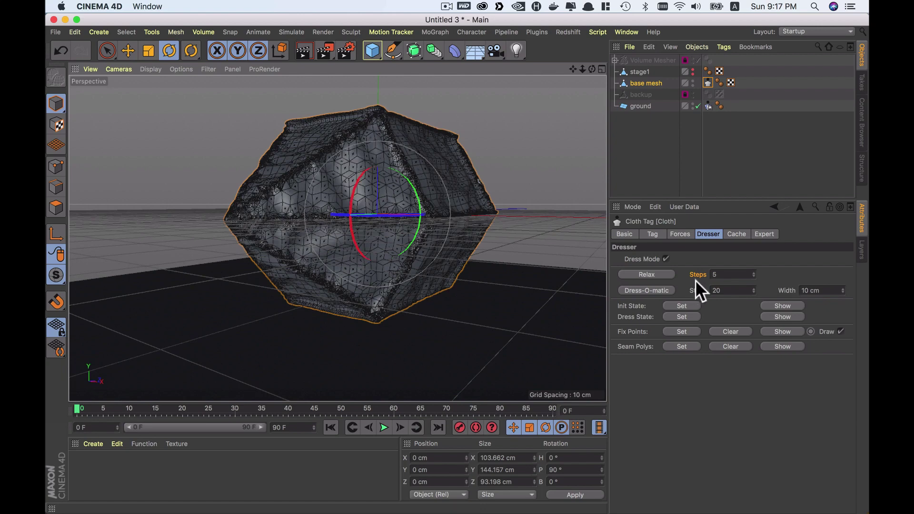
click(682, 234)
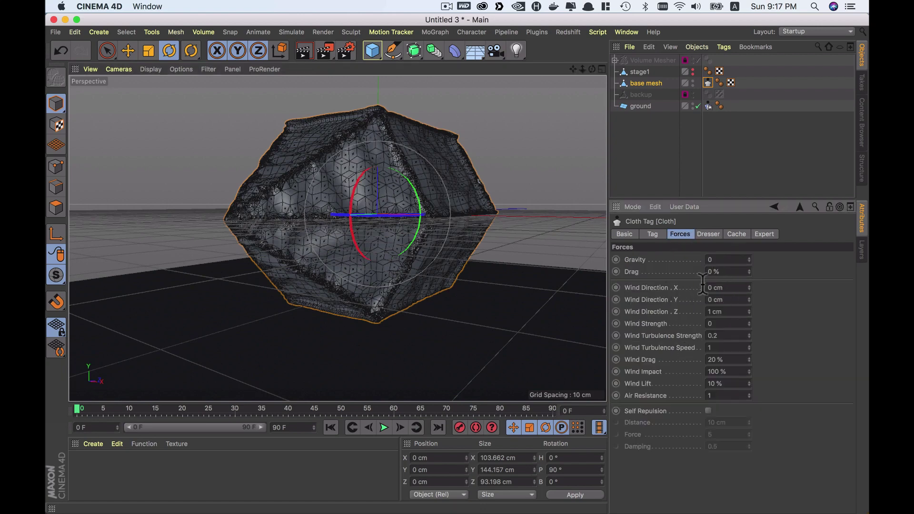
click(714, 233)
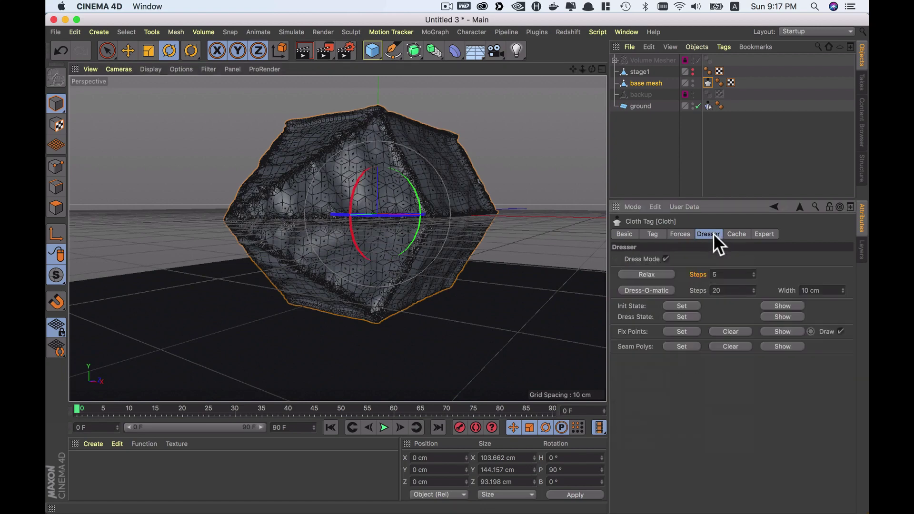
click(667, 257)
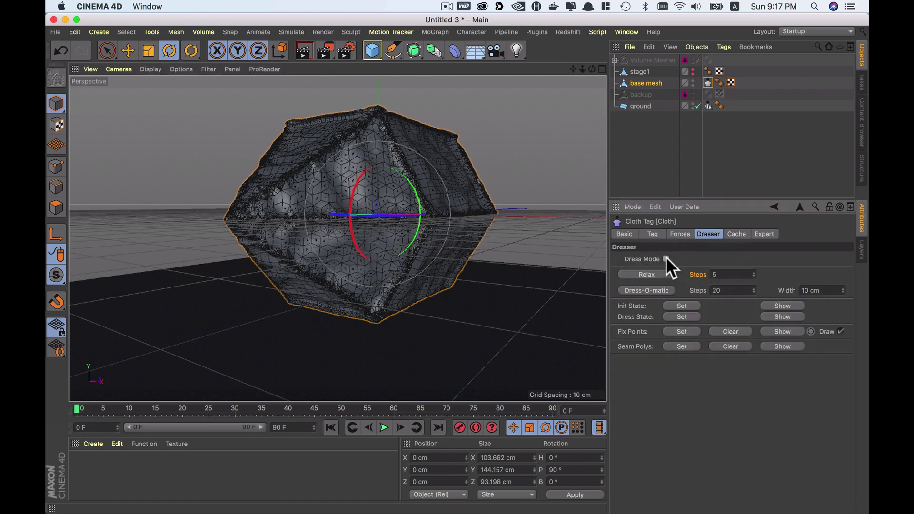
Step: Make a Current State copy of the base mesh named 'stage2' without its Cloth tag
right_click(644, 83)
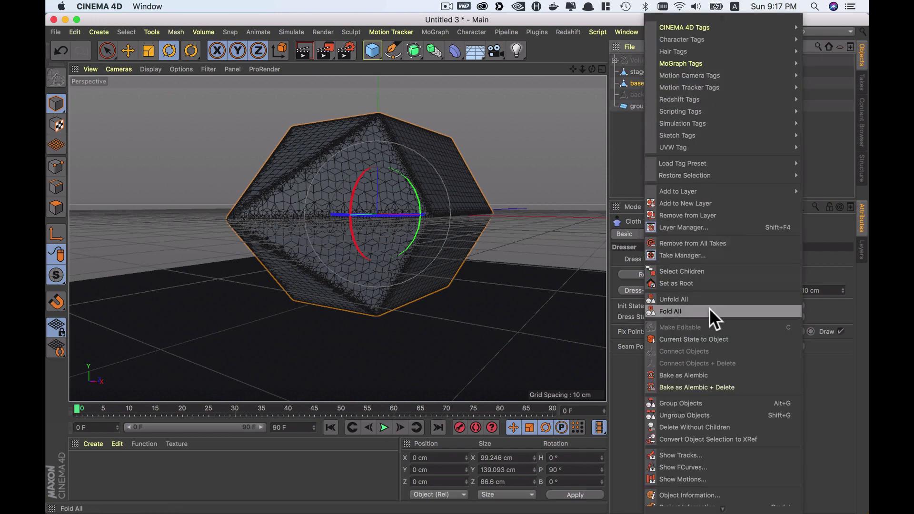
click(712, 338)
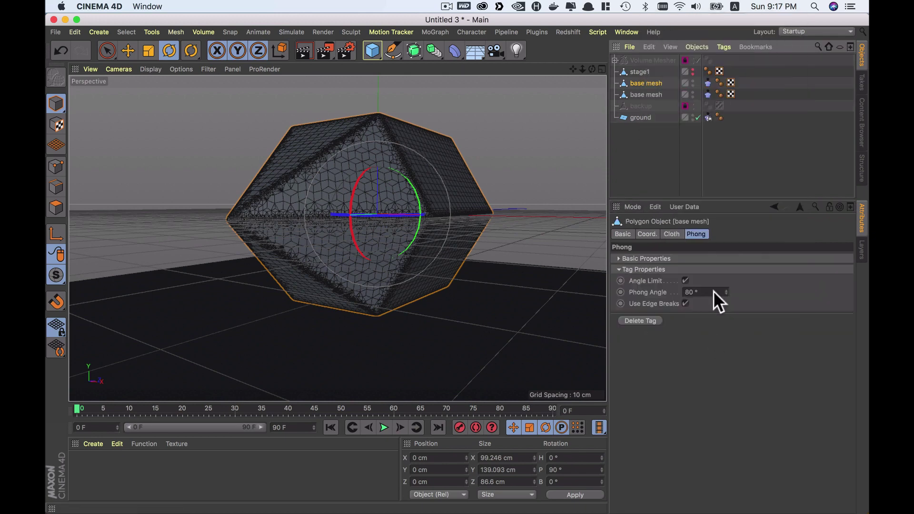
click(708, 83)
key(Delete)
double_click(661, 83)
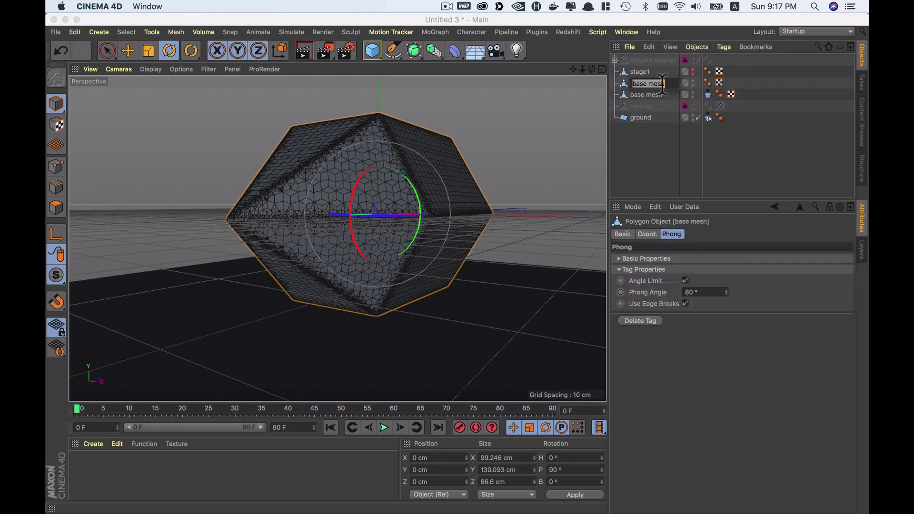
text(sta)
text(ge)
text(2)
key(Return)
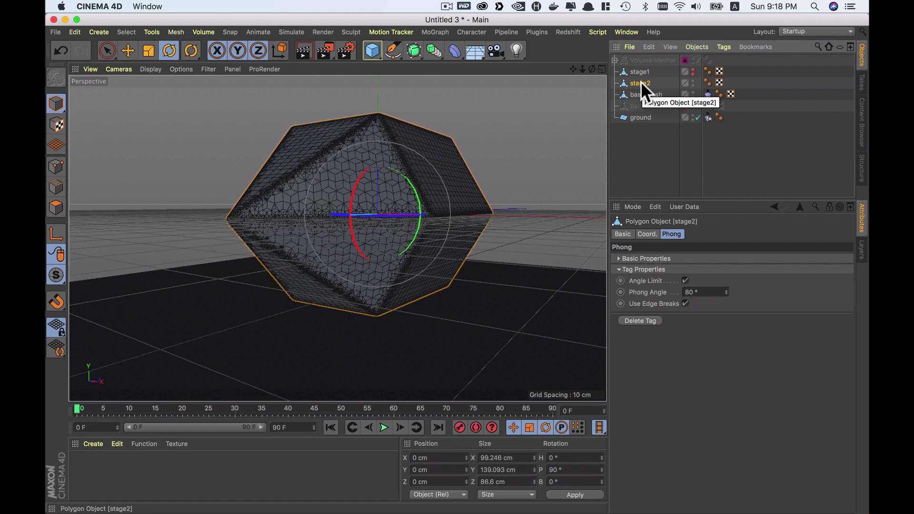
key(shift+c)
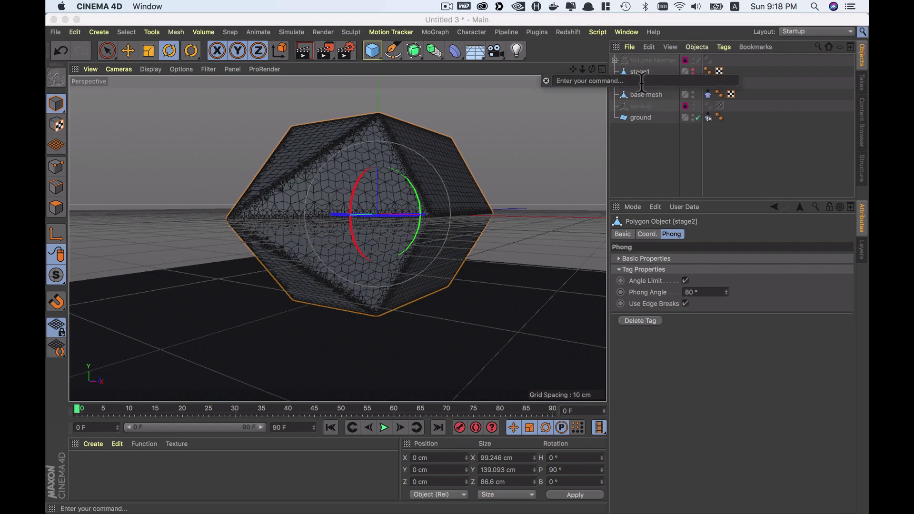
Step: Add a Pose Morph tag to stage2 and enable Points under Mixing
text(pos)
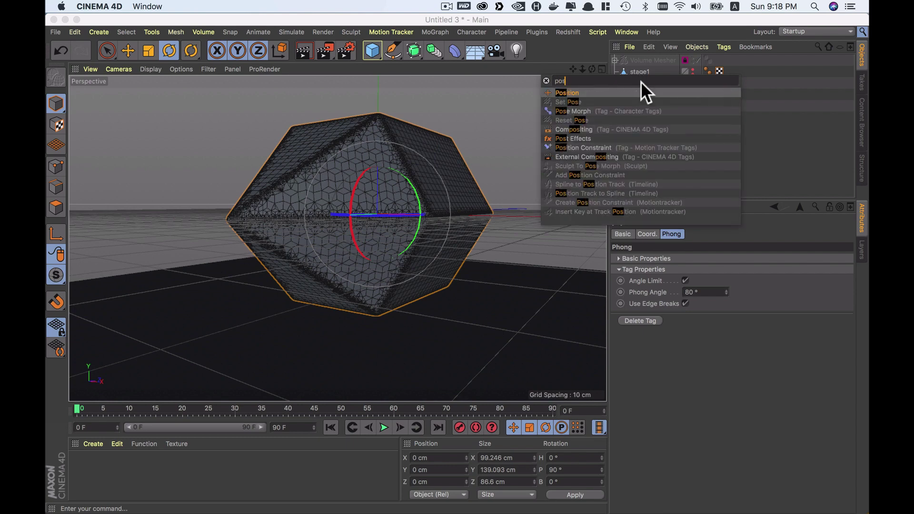
text(e)
key(Return)
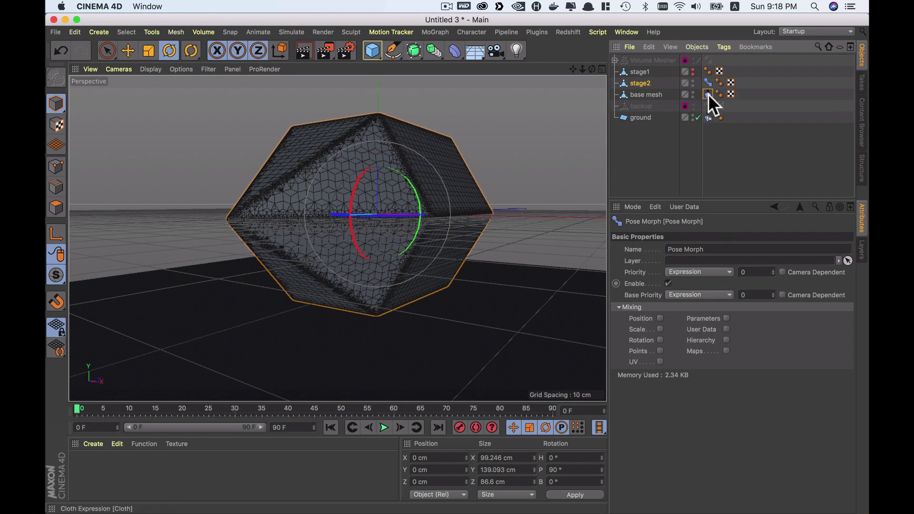
click(708, 94)
click(660, 351)
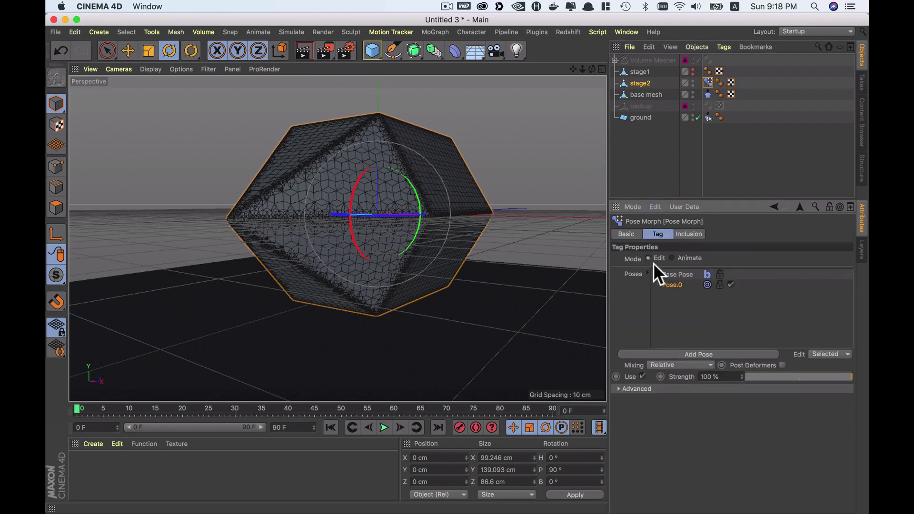
Step: Add stage1 as an absolute pose, hide the base mesh, and test Strength back to 100%
drag(634, 70, 675, 286)
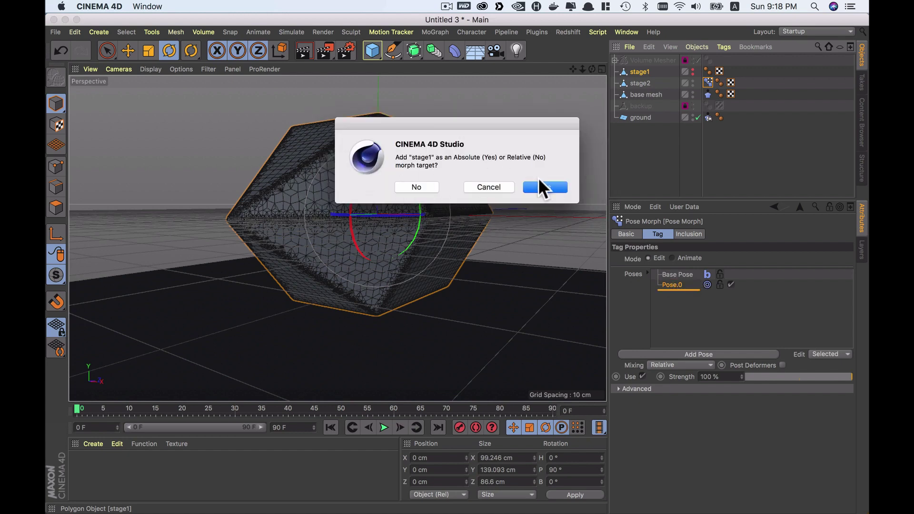
click(426, 185)
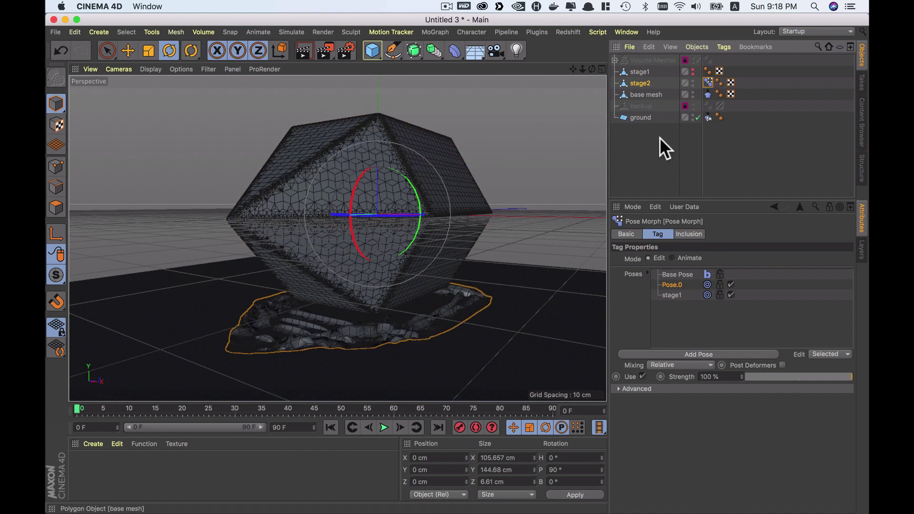
click(693, 93)
click(648, 82)
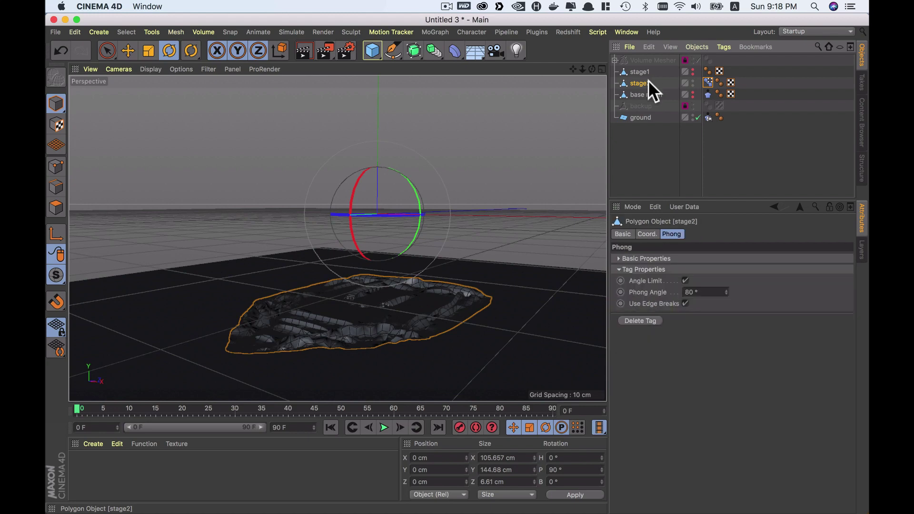
click(708, 83)
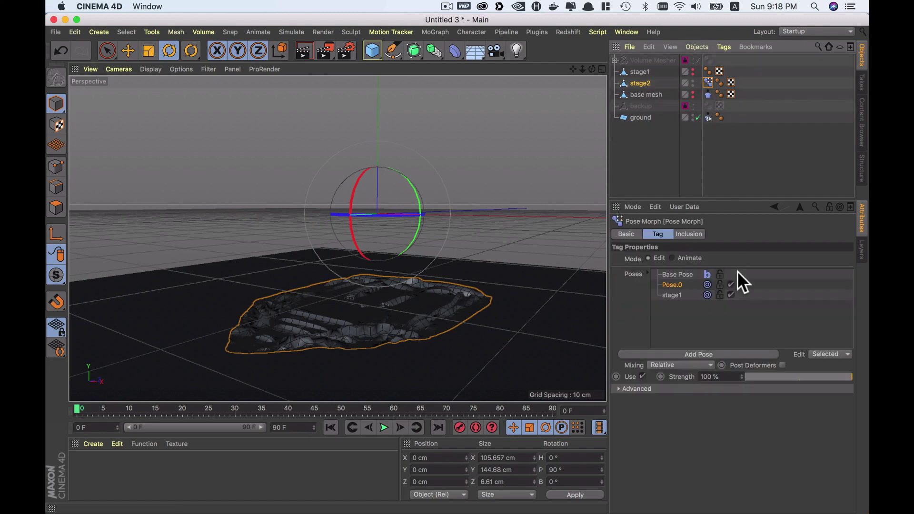
mouse_move(842, 374)
mouse_down()
mouse_move(716, 379)
mouse_move(859, 373)
mouse_move(738, 370)
mouse_move(835, 374)
mouse_move(719, 380)
mouse_move(867, 374)
mouse_move(674, 373)
mouse_move(857, 377)
mouse_up()
mouse_move(586, 343)
alt+mouse_down()
mouse_move(514, 344)
mouse_move(501, 321)
mouse_move(453, 330)
alt+mouse_up()
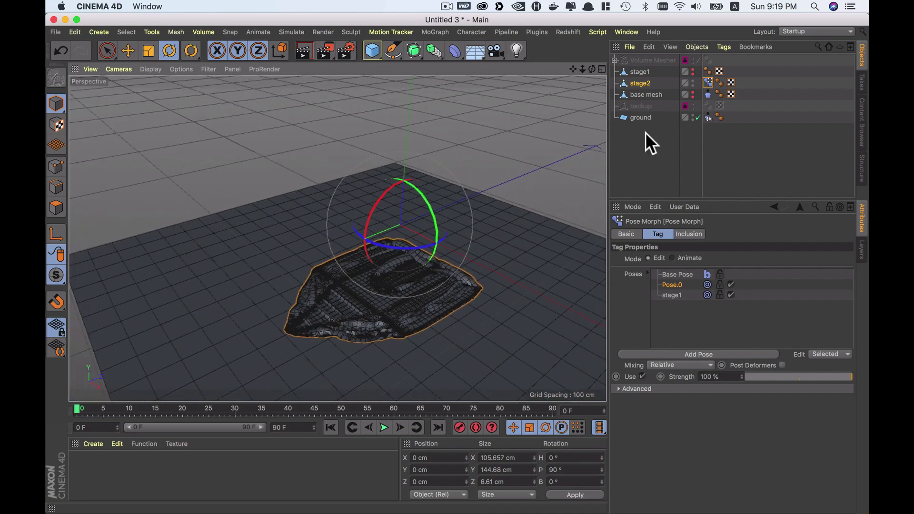
click(643, 83)
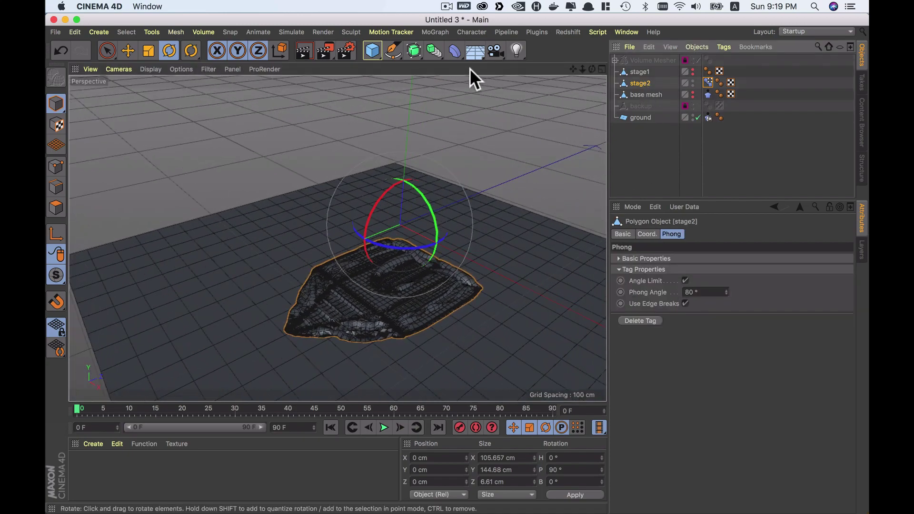
Step: Add a Morph deformer and nest it under stage2
click(454, 50)
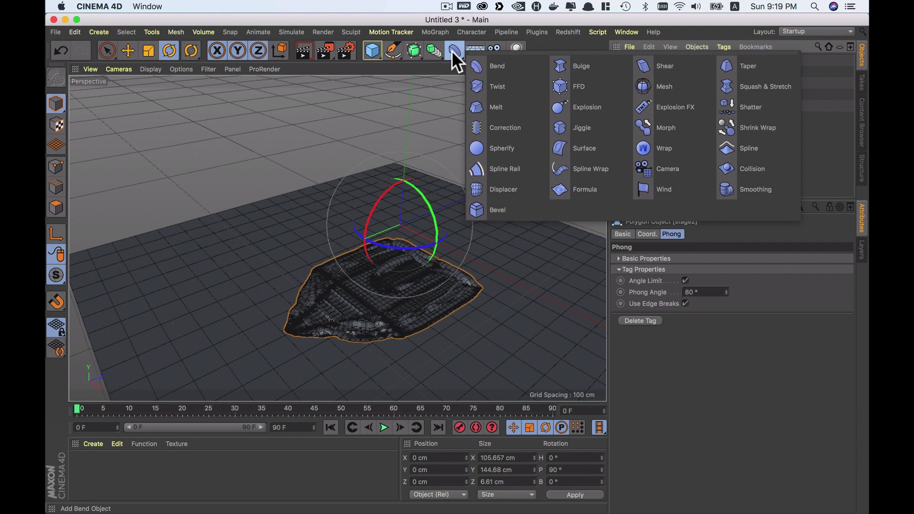
click(693, 128)
drag(640, 58, 643, 94)
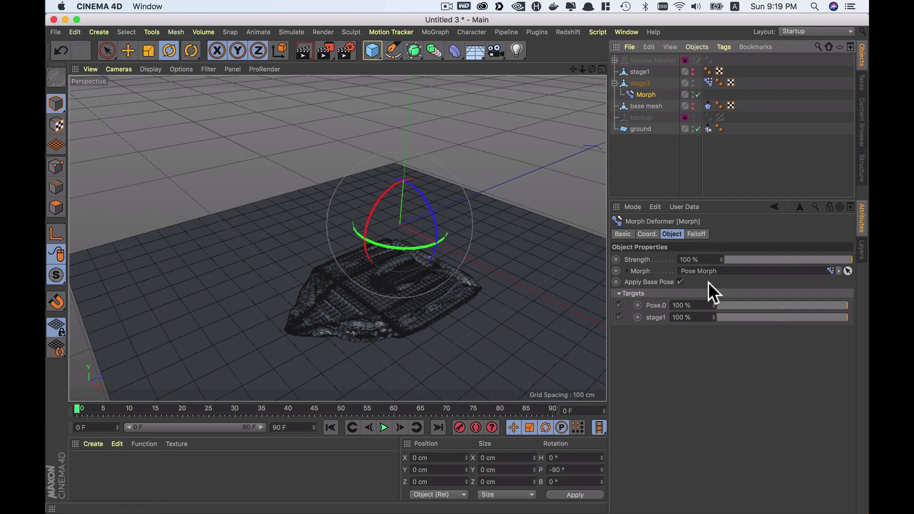
Step: Preview the Morph deformer's strength and stage1 target sliders, then view its falloff settings
drag(824, 259, 865, 260)
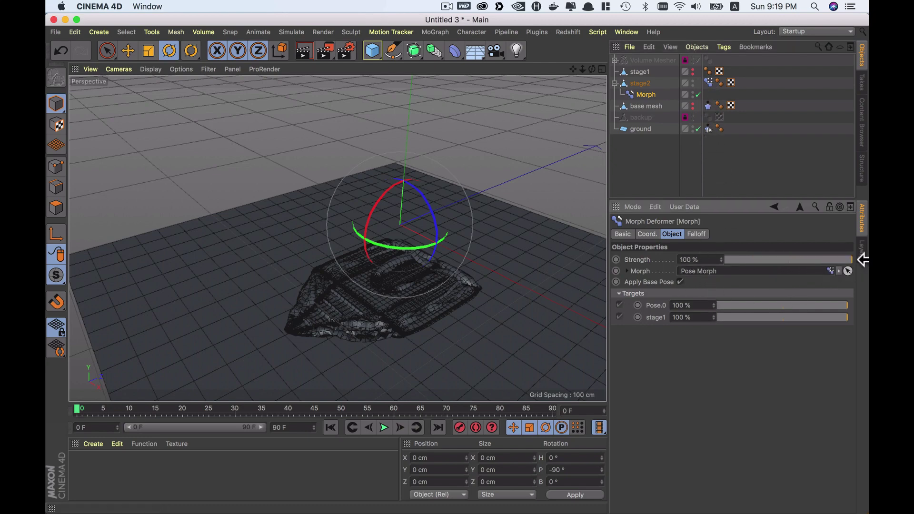
mouse_move(825, 316)
mouse_down()
mouse_move(776, 316)
mouse_move(868, 311)
mouse_up()
alt+drag(472, 264, 475, 238)
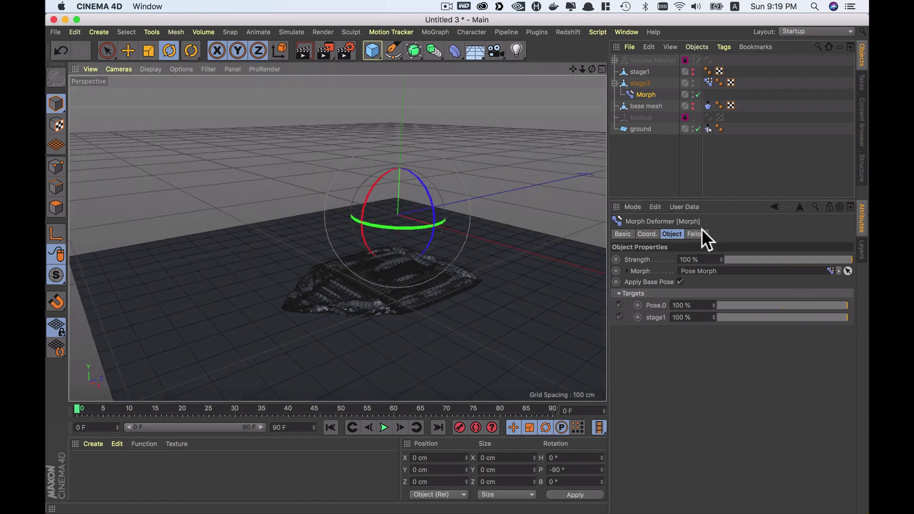
click(698, 234)
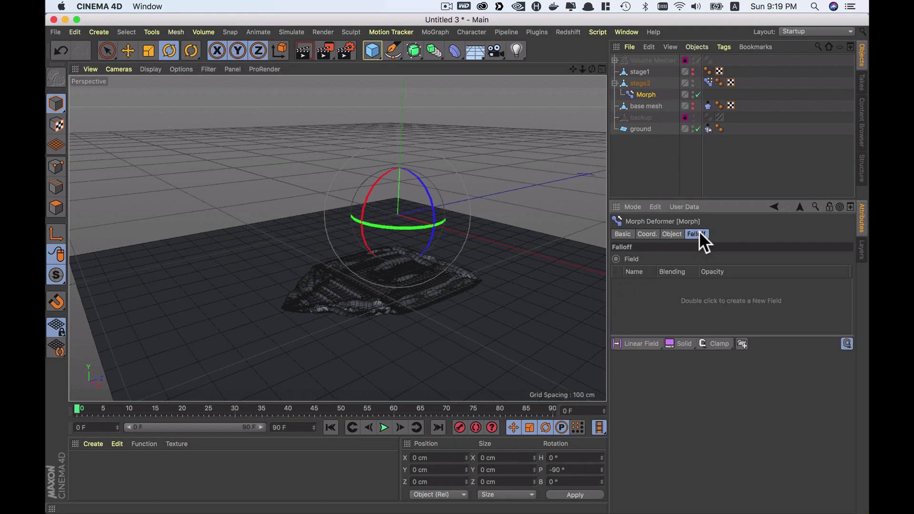
Step: Add a Linear Field to the Morph falloff and rotate it 90° in heading
click(644, 339)
mouse_move(397, 231)
alt+mouse_down()
mouse_move(516, 230)
mouse_move(476, 252)
alt+mouse_up()
click(658, 105)
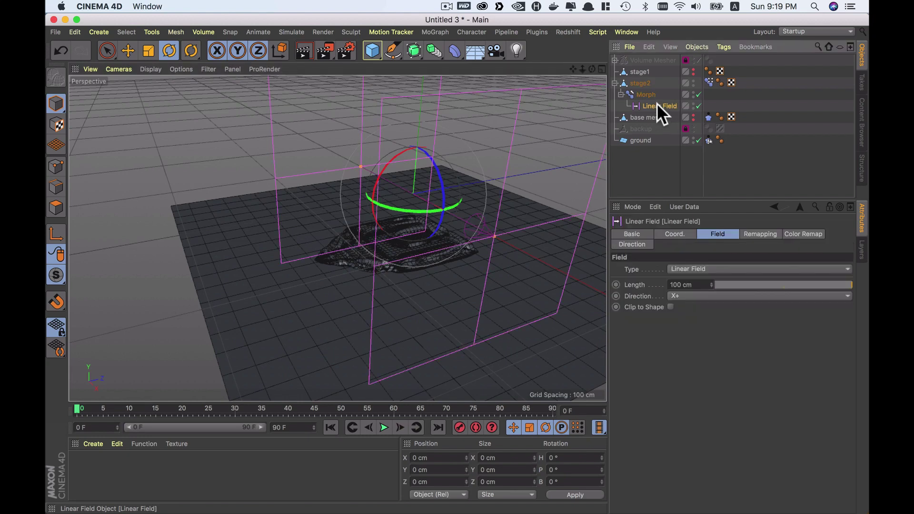
mouse_move(398, 207)
mouse_down()
mouse_move(274, 172)
mouse_move(287, 182)
mouse_up()
Step: Shift the Linear Field slightly and shorten its length to about 89 cm
key(e)
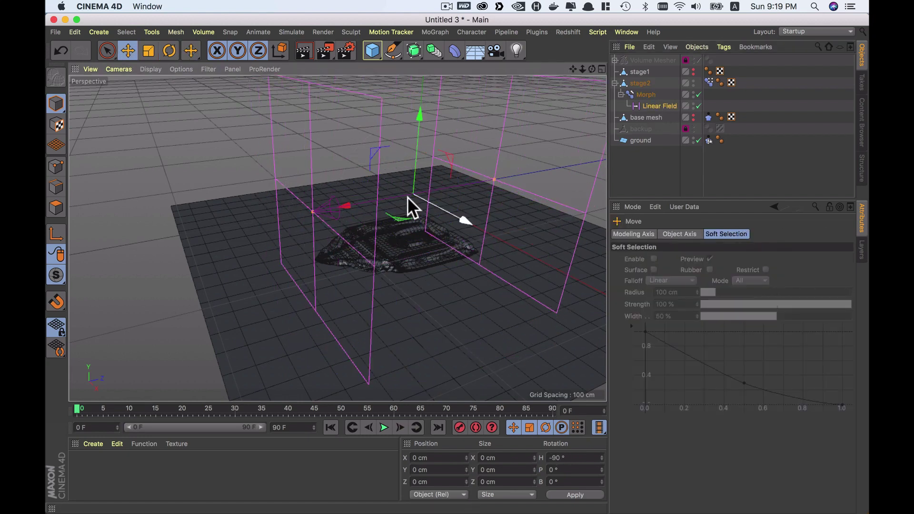
mouse_move(408, 197)
mouse_down()
mouse_move(333, 207)
mouse_move(388, 190)
mouse_up()
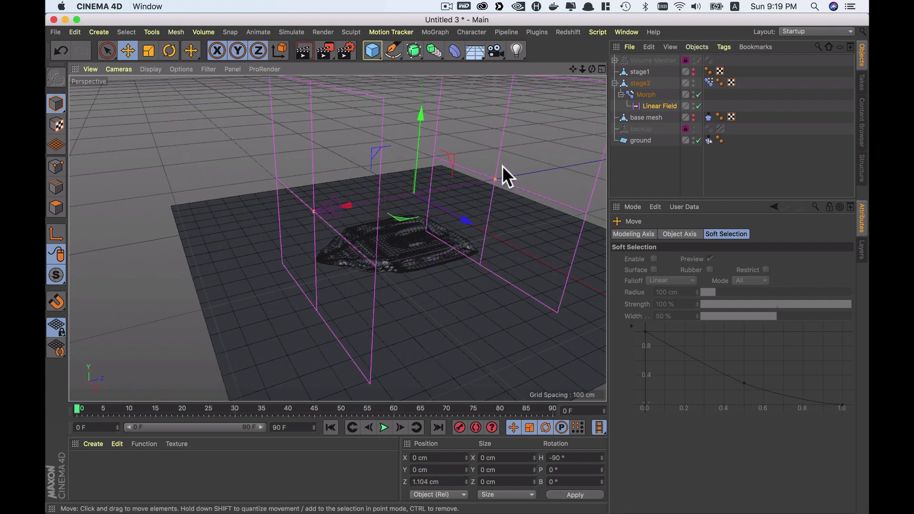
drag(493, 176, 487, 181)
click(649, 94)
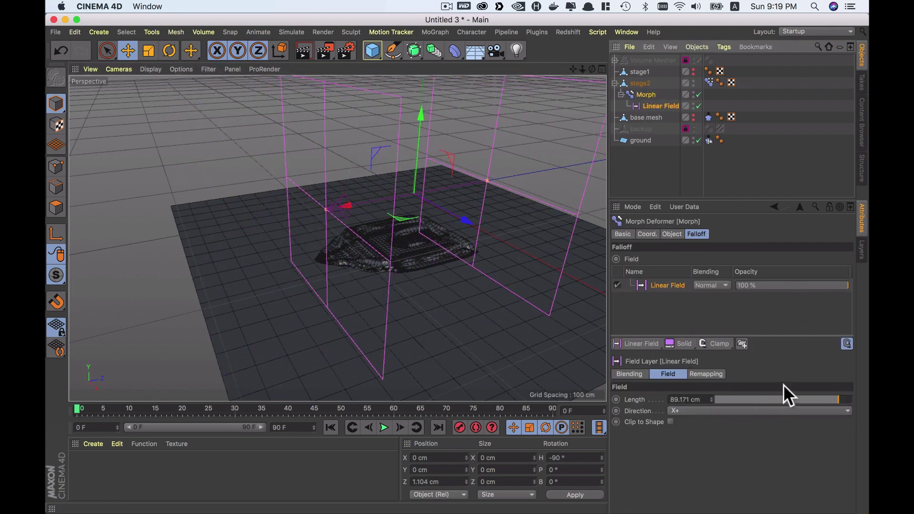
click(647, 94)
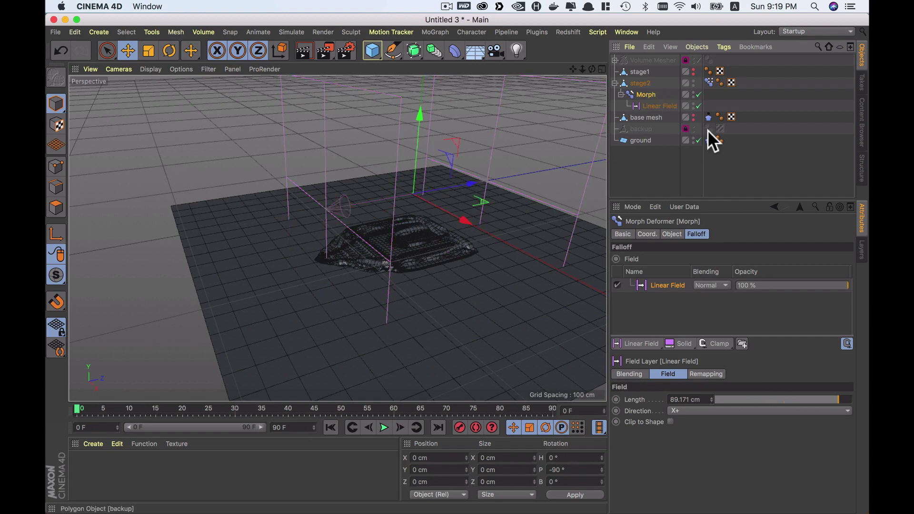
Step: Set stage2's Pose Morph tag to Animate mode and move the Morph deformer up
click(709, 83)
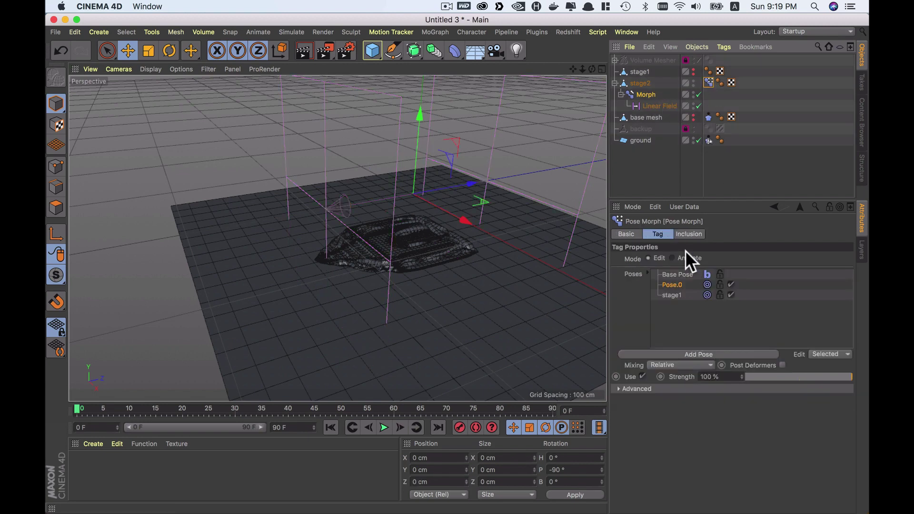
click(673, 258)
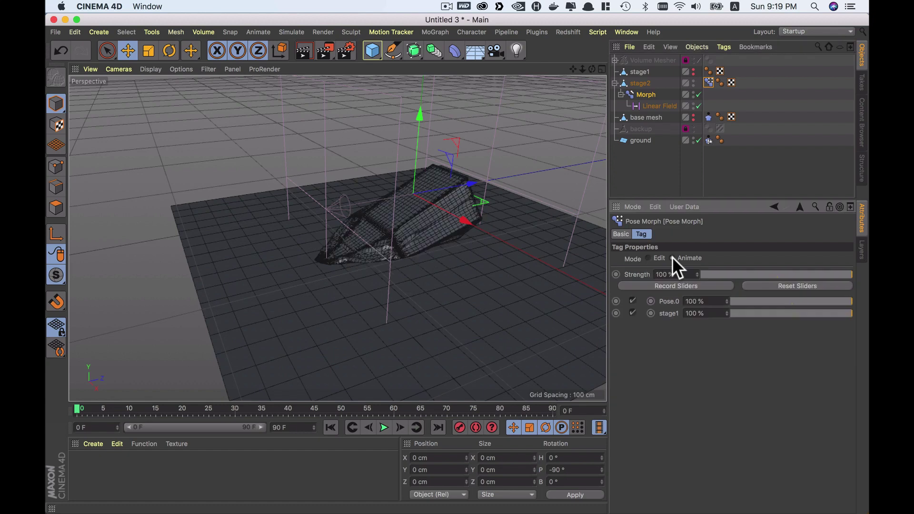
mouse_move(463, 196)
mouse_down()
mouse_move(431, 190)
mouse_move(445, 199)
mouse_up()
Step: Delete the Linear Field and browse the Morph deformer's available field types
click(656, 103)
key(Delete)
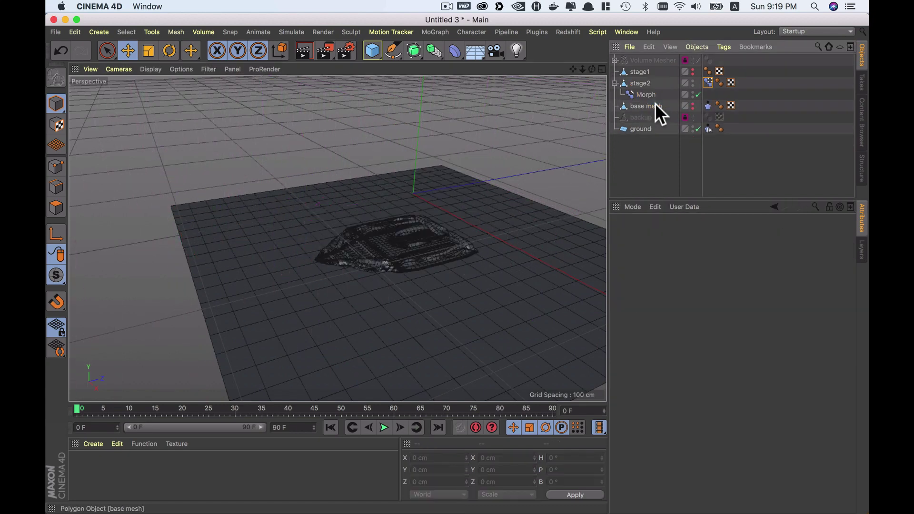
click(648, 95)
click(709, 81)
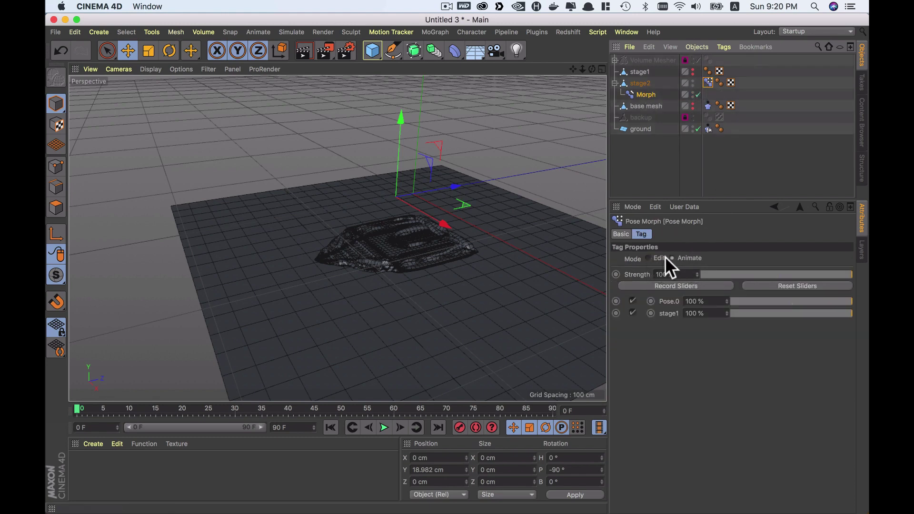
click(645, 93)
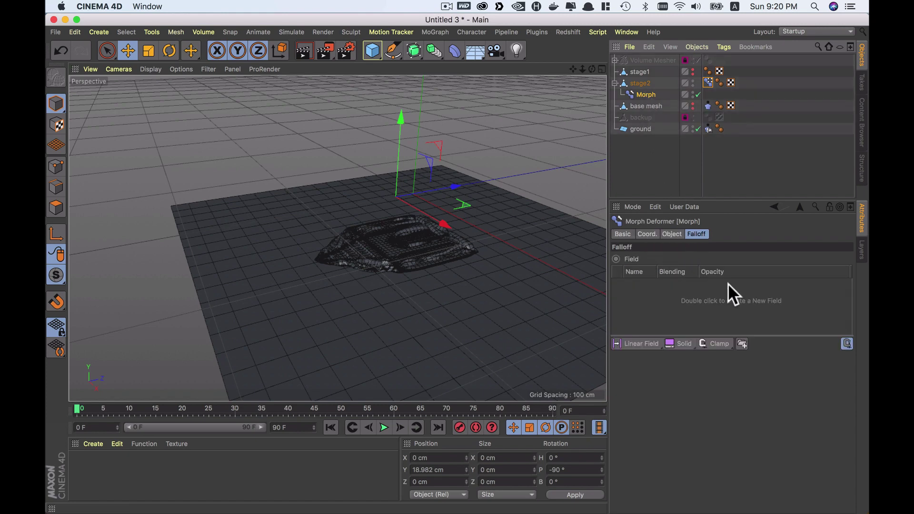
drag(647, 342, 653, 299)
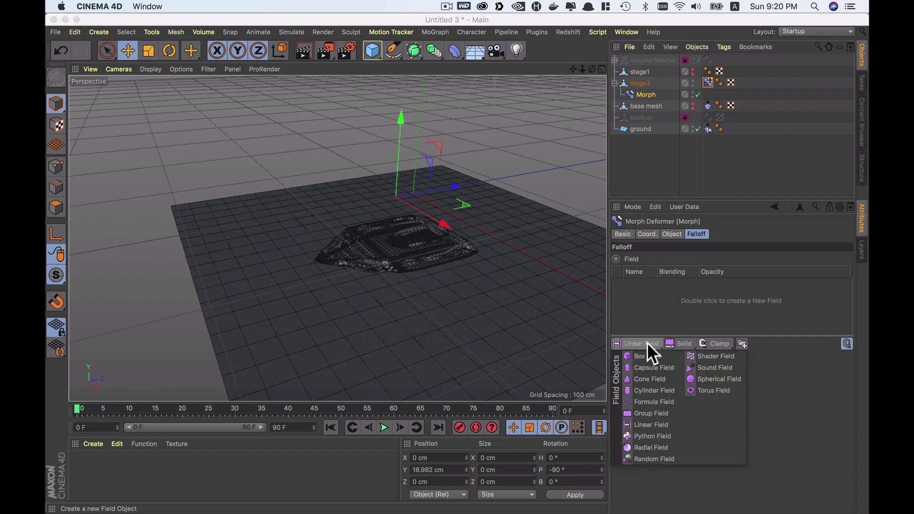
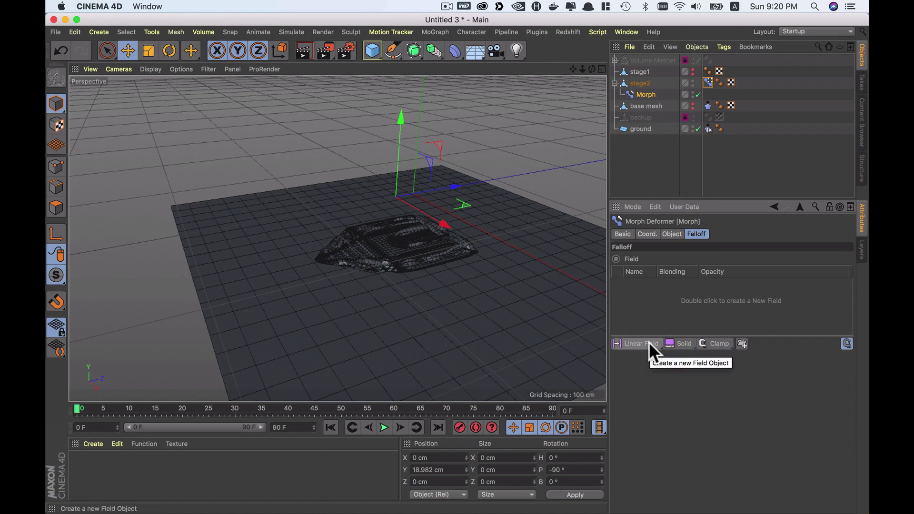
Step: Add a Linear Field to the Morph deformer and move it to the top level
click(650, 342)
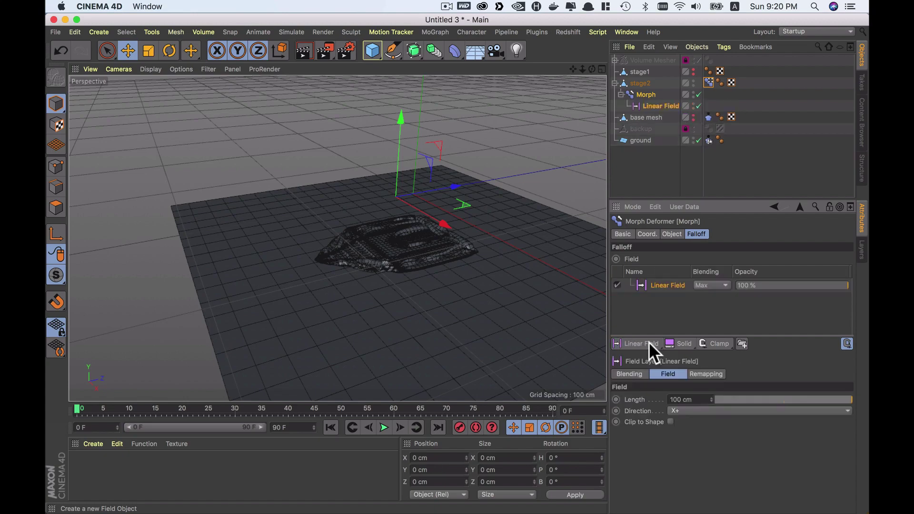
mouse_move(513, 245)
alt+mouse_down()
mouse_move(487, 258)
mouse_move(513, 254)
alt+mouse_up()
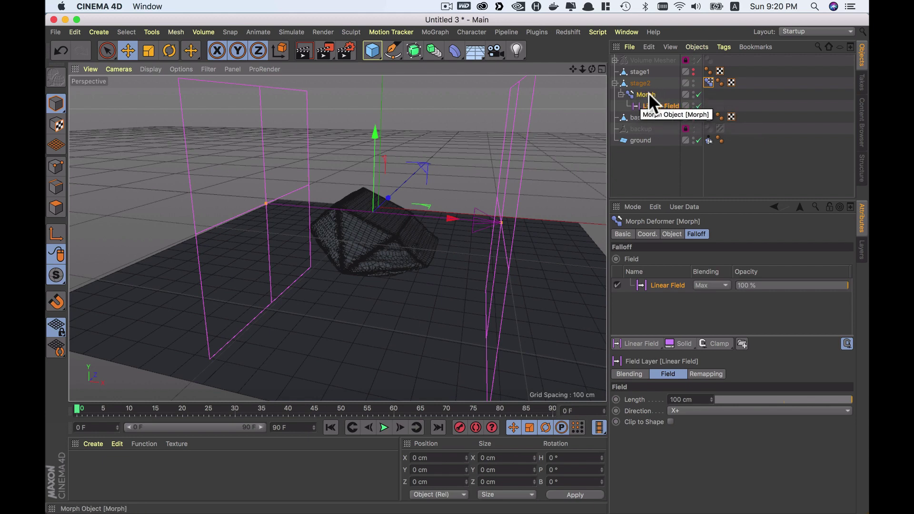
click(647, 104)
drag(646, 103, 642, 67)
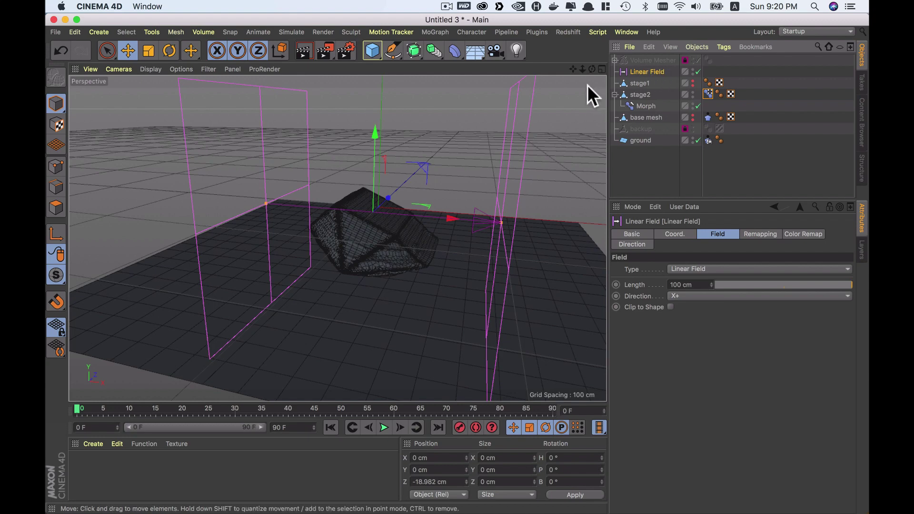
Step: Rotate the Linear Field to 90° heading
key(r)
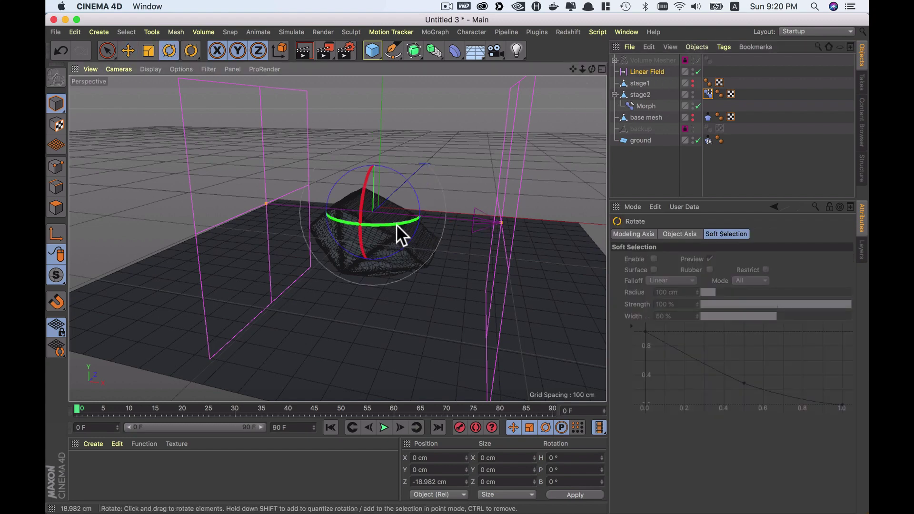
mouse_move(399, 230)
mouse_down()
mouse_move(316, 227)
mouse_move(316, 239)
mouse_up()
key(super+z)
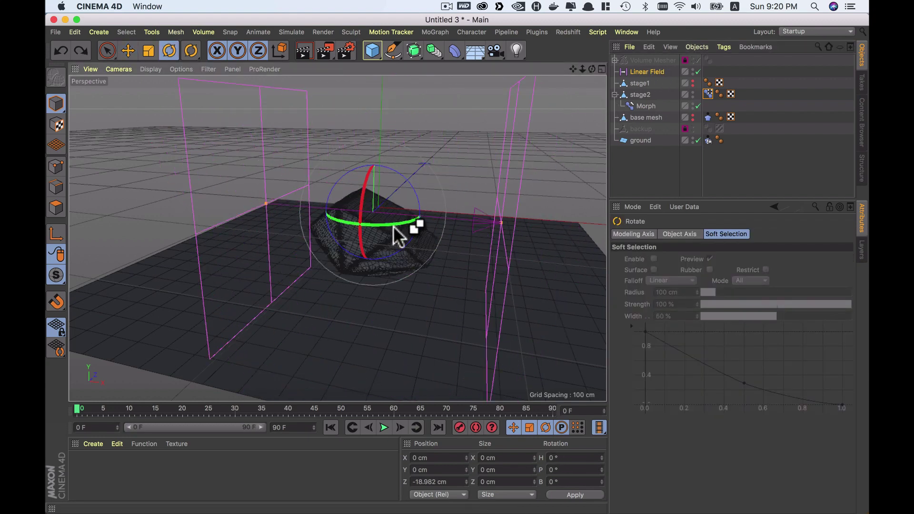
drag(402, 223, 330, 221)
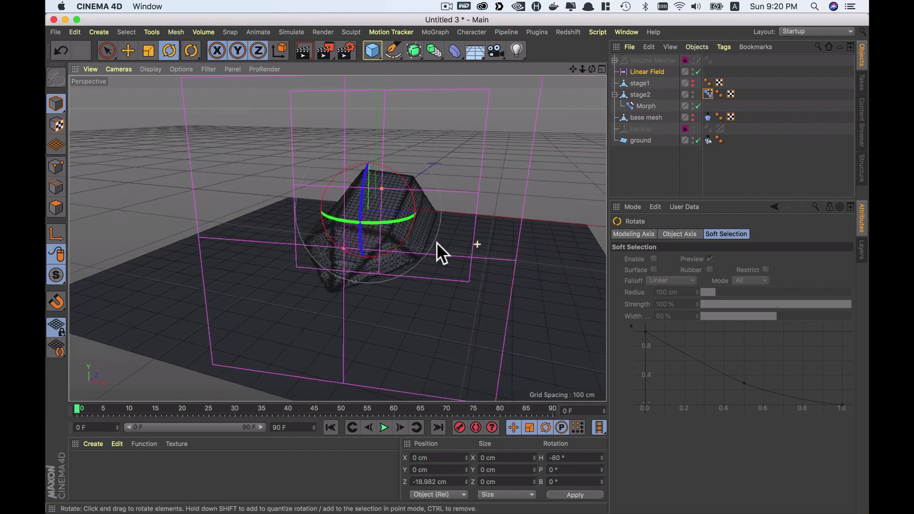
alt+drag(402, 236, 493, 243)
key(super+z)
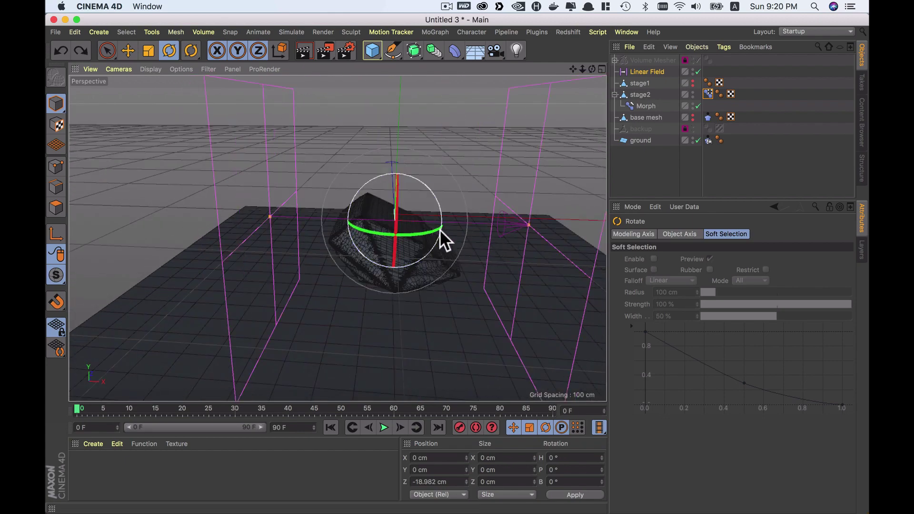
mouse_move(430, 229)
mouse_down()
mouse_move(367, 227)
mouse_move(370, 245)
mouse_move(351, 244)
mouse_up()
mouse_move(347, 201)
mouse_down()
mouse_move(594, 136)
mouse_move(586, 153)
mouse_up()
key(e)
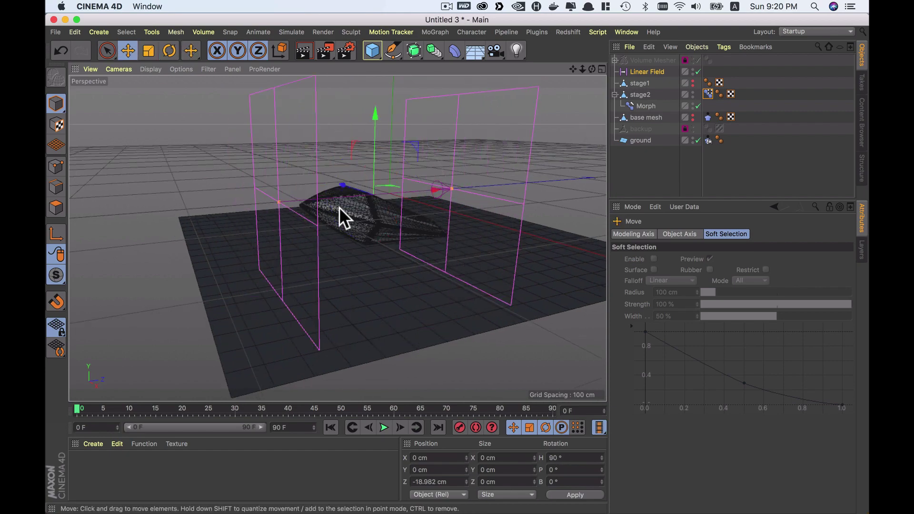
mouse_move(339, 207)
alt+mouse_down()
mouse_move(413, 221)
mouse_move(281, 221)
mouse_move(488, 178)
mouse_move(261, 218)
mouse_move(533, 160)
mouse_move(388, 181)
mouse_move(402, 217)
mouse_move(313, 216)
mouse_move(406, 247)
mouse_move(347, 264)
alt+mouse_up()
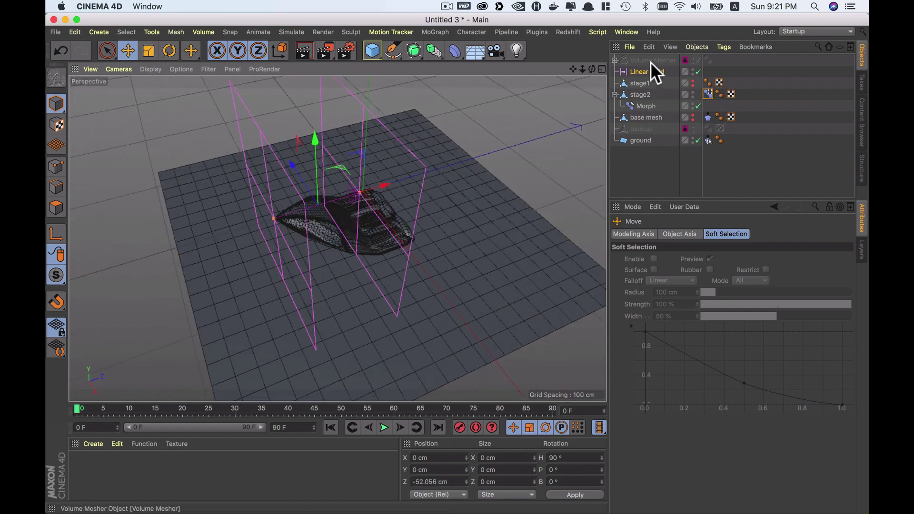
Step: Add a Cylinder Field to the Morph, slide it along Z, then delete it
drag(648, 71, 646, 98)
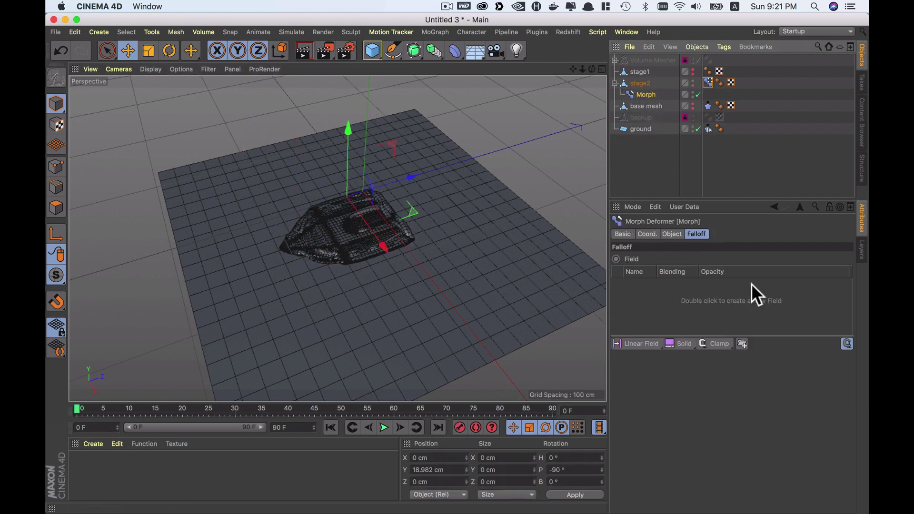
click(655, 345)
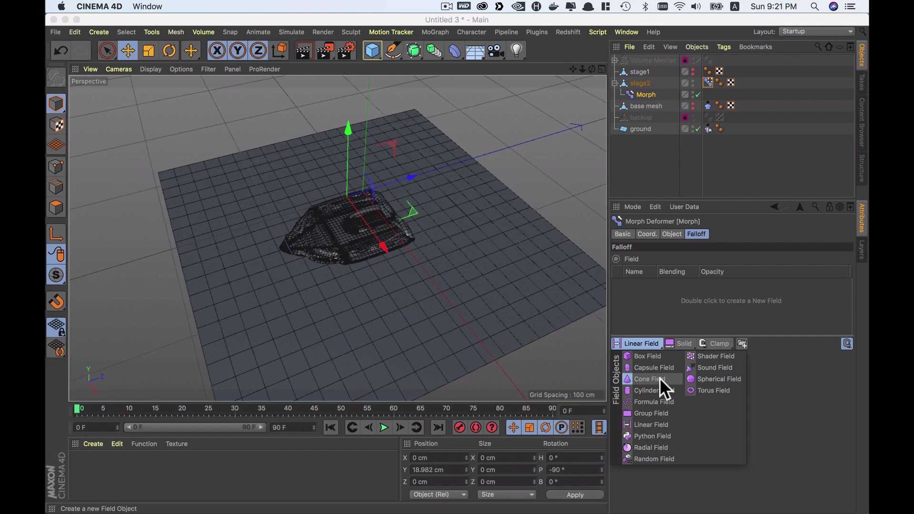
click(664, 390)
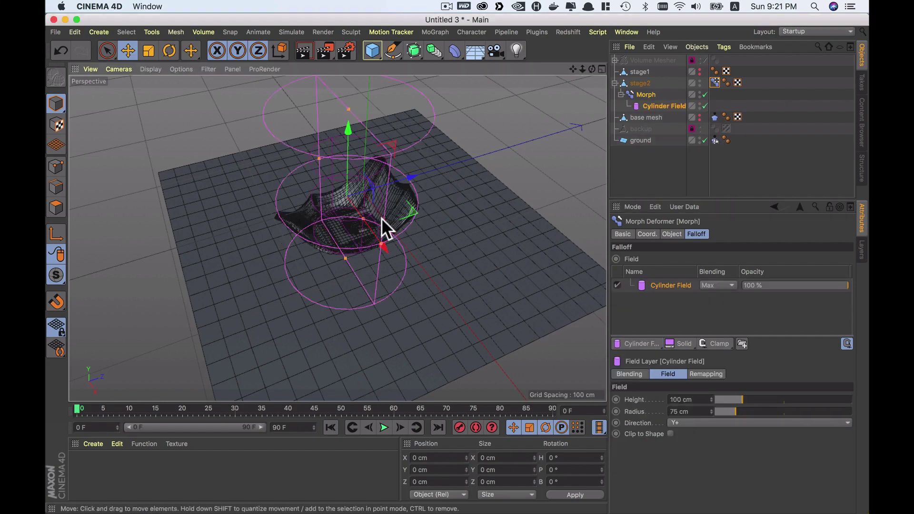
mouse_move(382, 218)
alt+mouse_down()
mouse_move(479, 154)
mouse_move(450, 210)
mouse_move(402, 210)
mouse_move(376, 222)
mouse_move(385, 233)
mouse_move(319, 161)
alt+mouse_up()
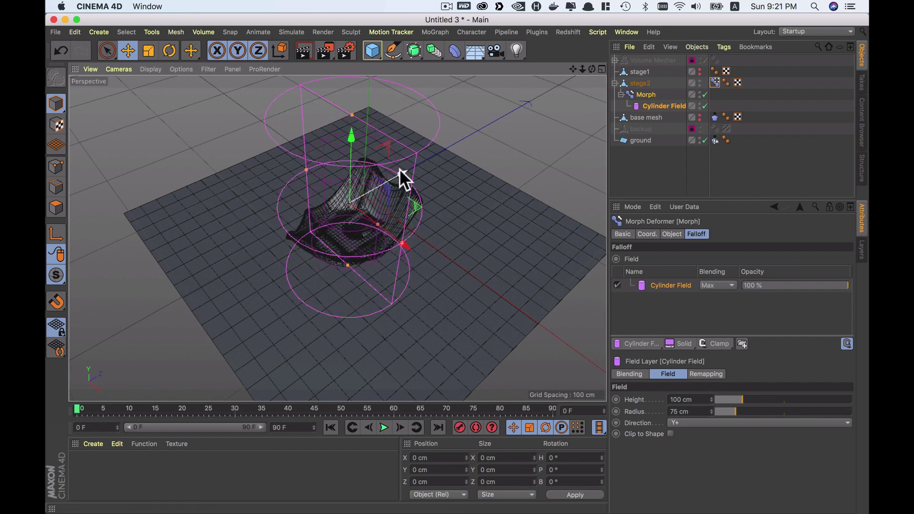
drag(400, 169, 416, 159)
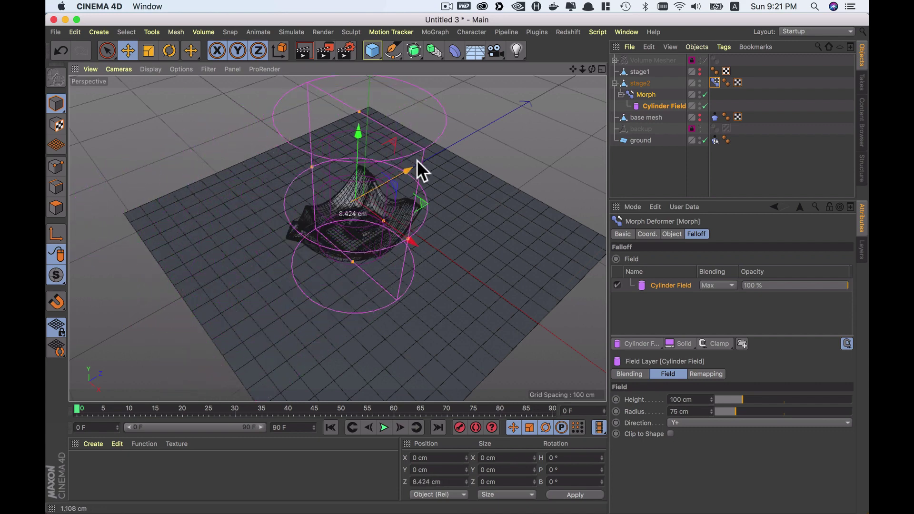
mouse_move(417, 159)
mouse_down()
mouse_move(386, 177)
mouse_move(393, 184)
mouse_up()
click(650, 107)
key(Delete)
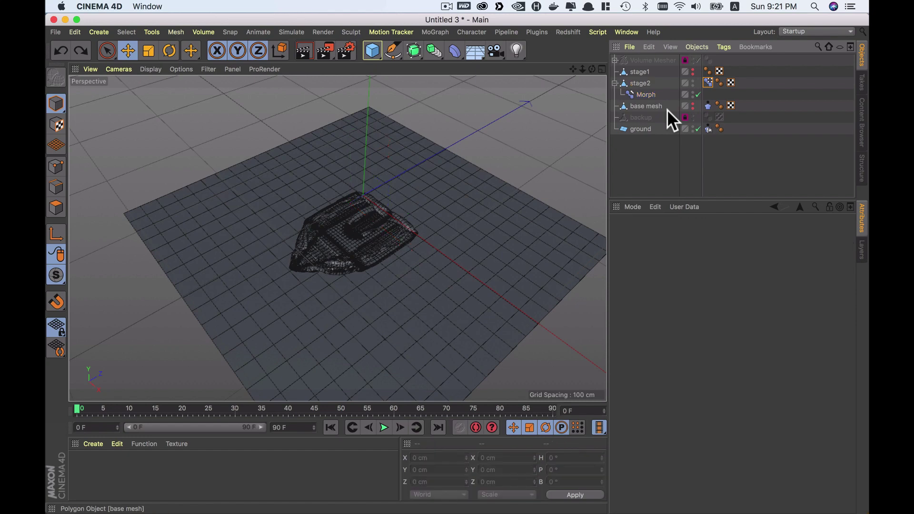
Step: Restore the Linear Field and rename it glow-field
key(ctrl+z)
click(639, 83)
mouse_move(429, 200)
alt+mouse_down()
mouse_move(371, 186)
mouse_move(245, 195)
alt+mouse_up()
click(645, 71)
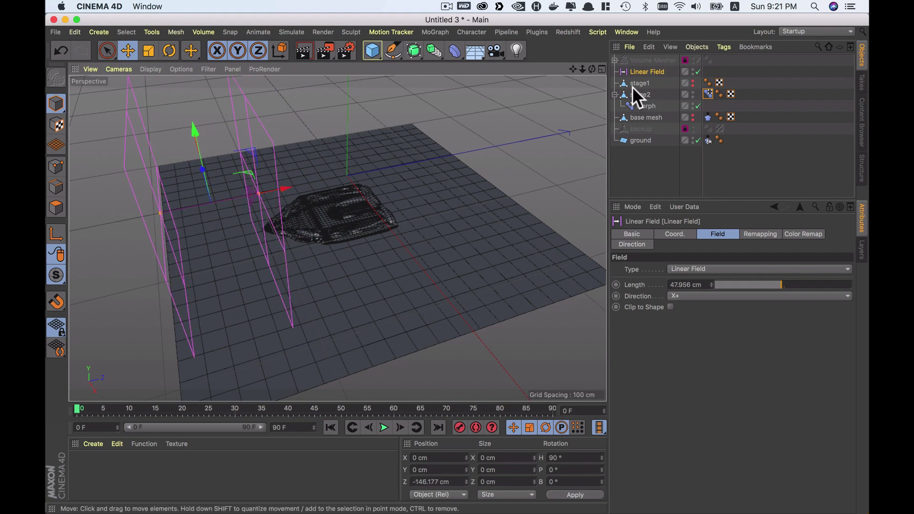
double_click(647, 71)
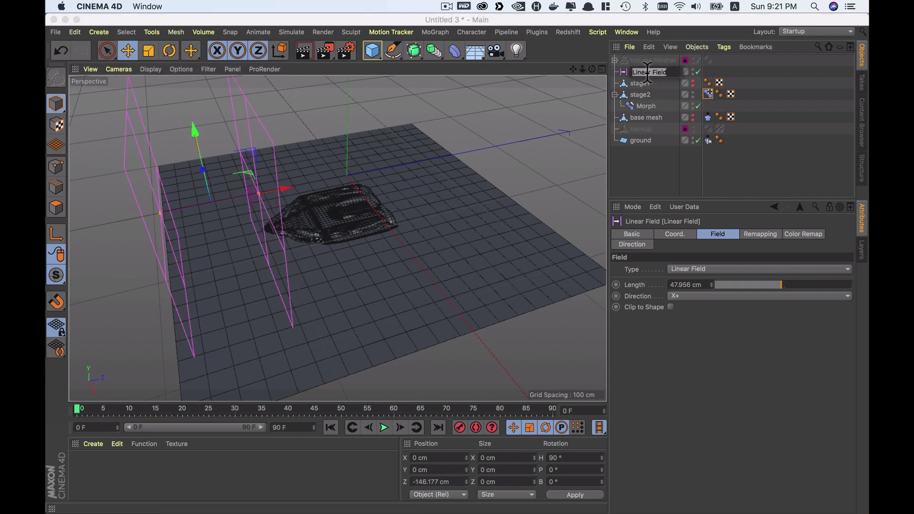
text(glow-fie)
text(ld)
key(Return)
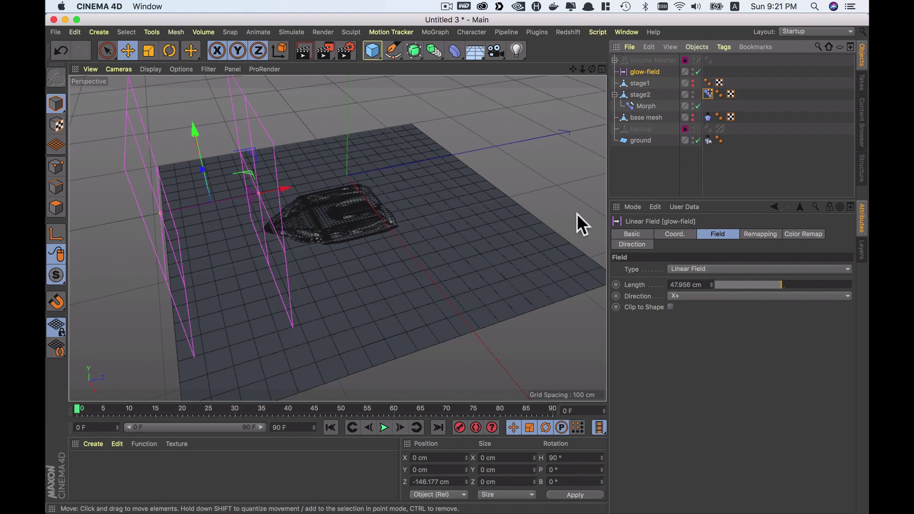
Step: Slide glow-field along its axis, away from the mesh
click(640, 105)
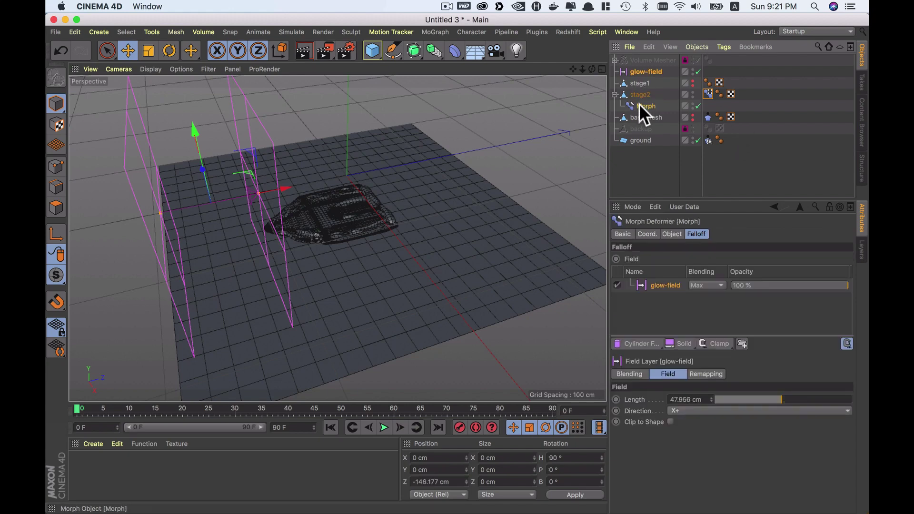
click(643, 72)
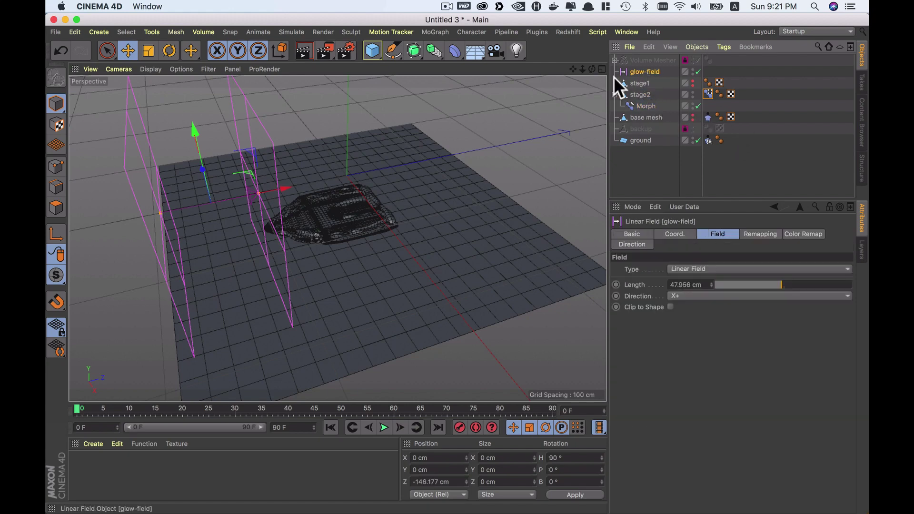
mouse_move(276, 183)
mouse_down()
mouse_move(361, 177)
mouse_move(451, 146)
mouse_move(274, 194)
mouse_up()
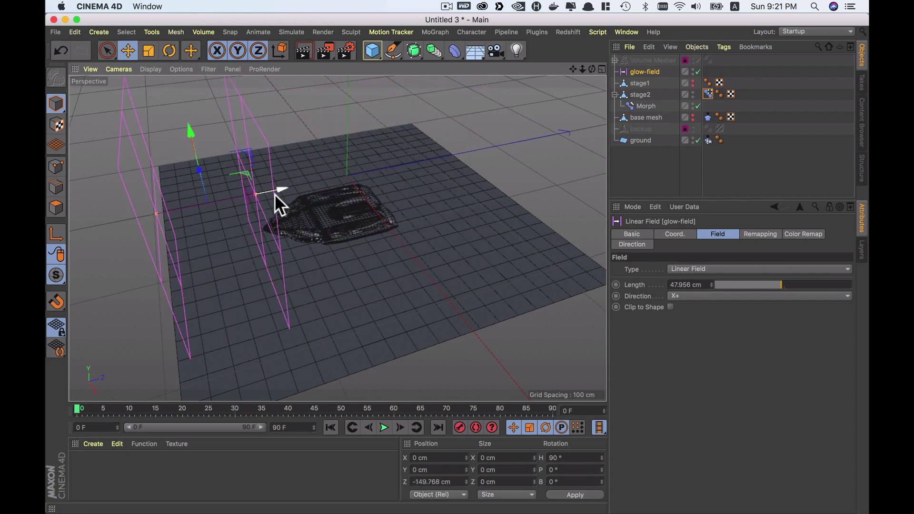
click(647, 105)
click(637, 95)
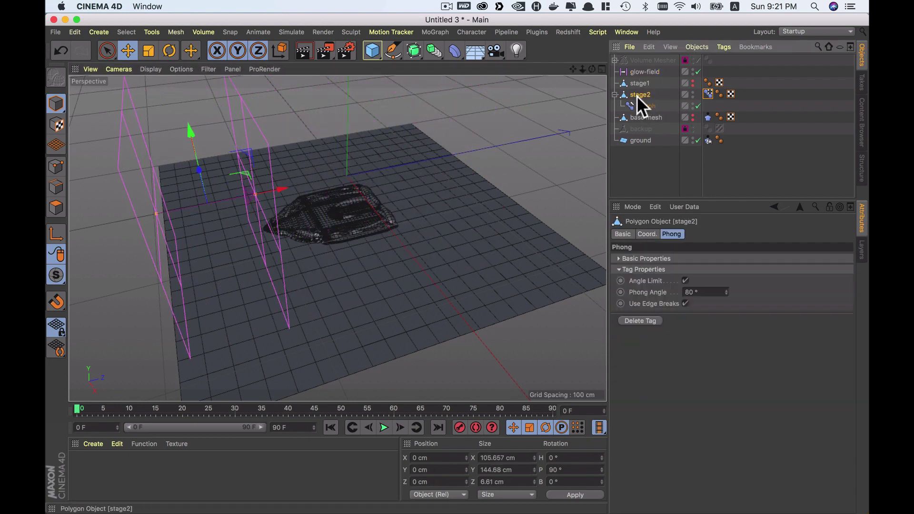
Step: Create a Plain effector under stage2 and set it to deform the whole object
key(shift+c)
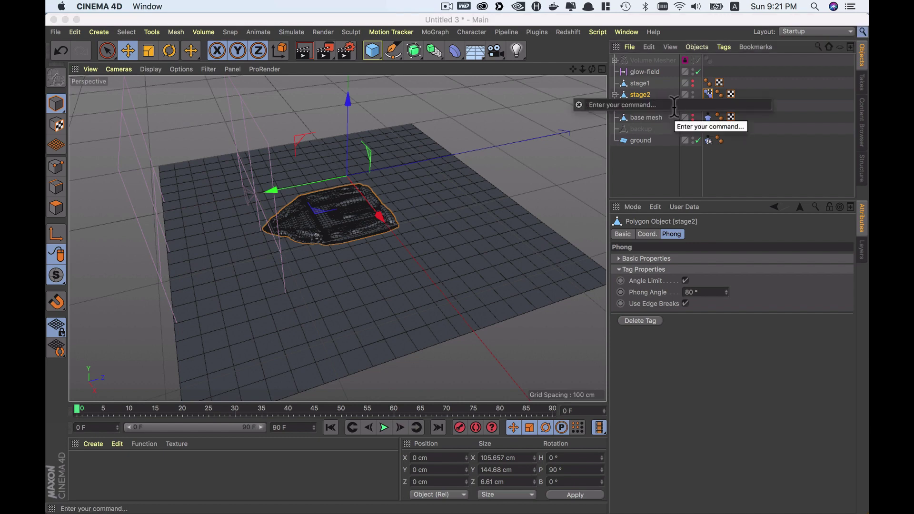
text(pl)
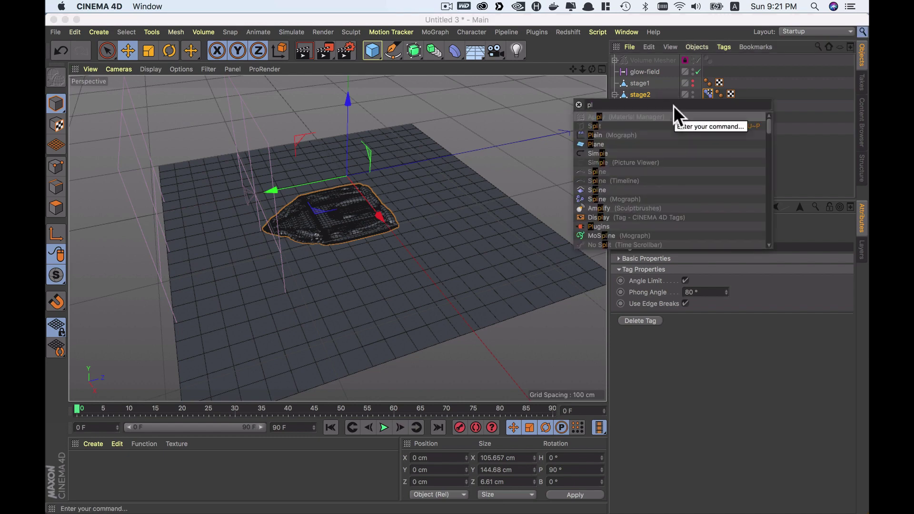
key(Down)
key(Down)
key(Return)
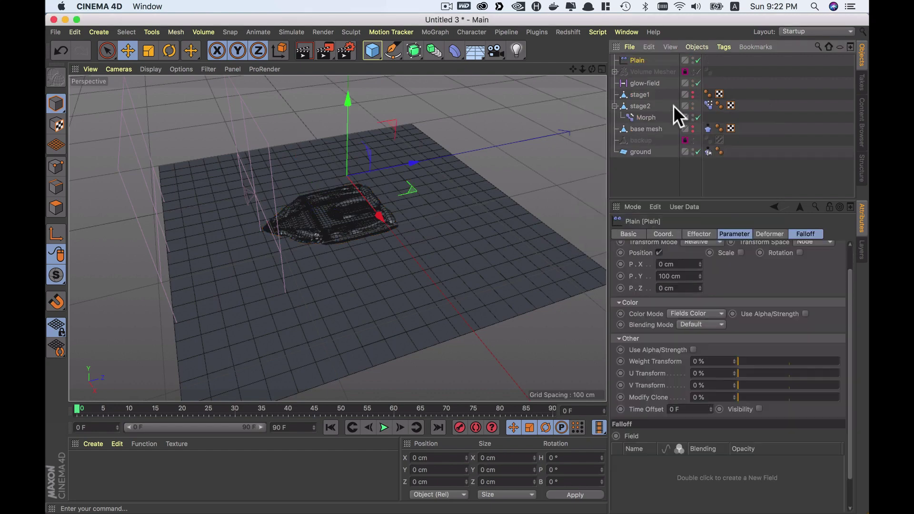
drag(636, 59, 648, 119)
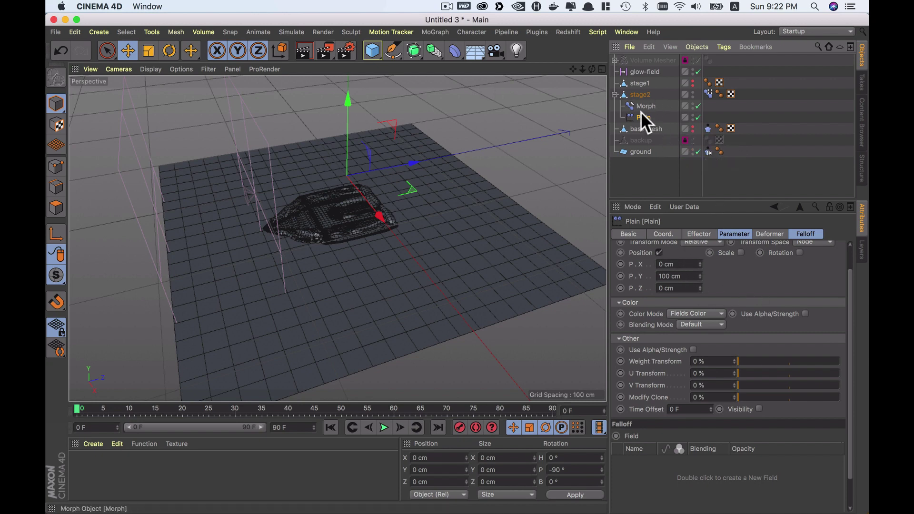
scroll(757, 277, up, 3)
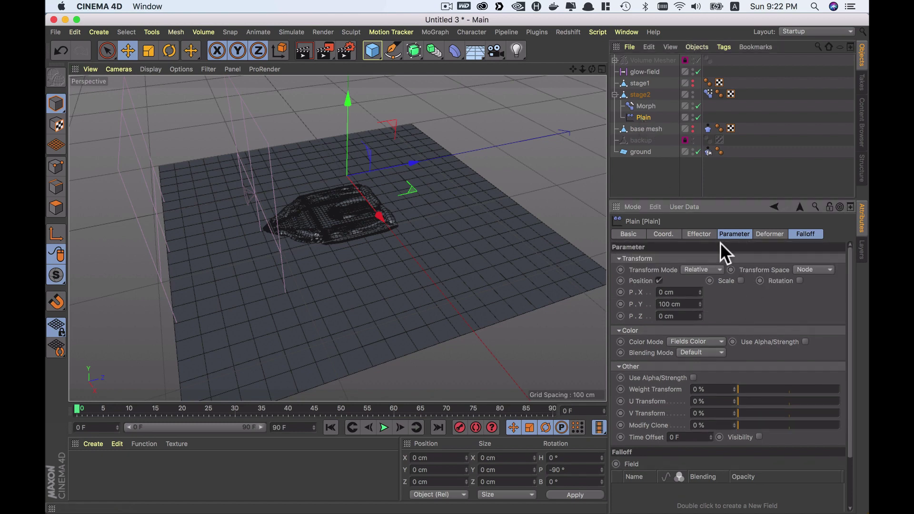
click(733, 233)
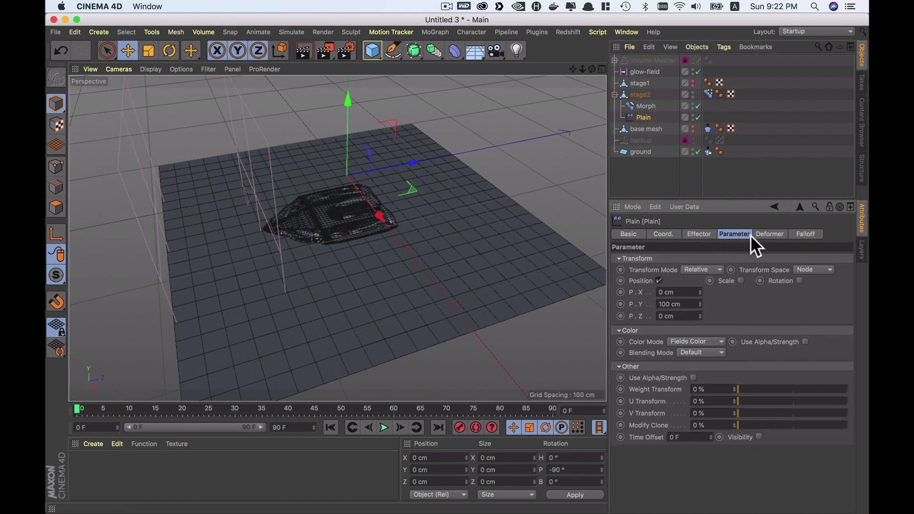
click(778, 234)
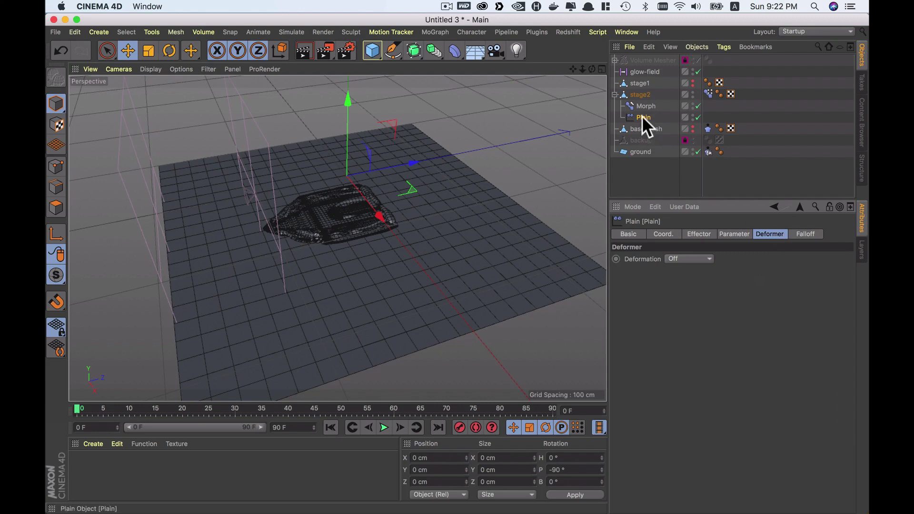
click(706, 259)
click(696, 283)
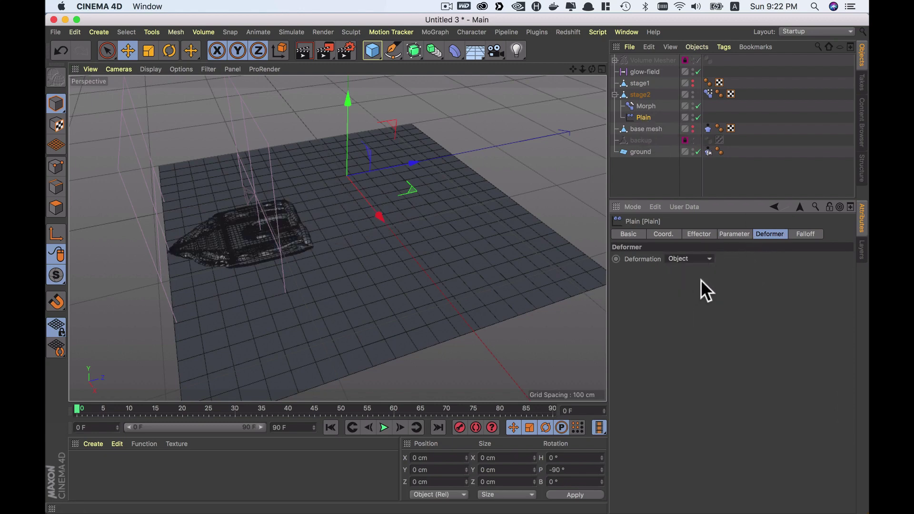
Step: Turn off Position, turn on Rotation and set the Plain's R.P to -90°
click(701, 233)
click(724, 235)
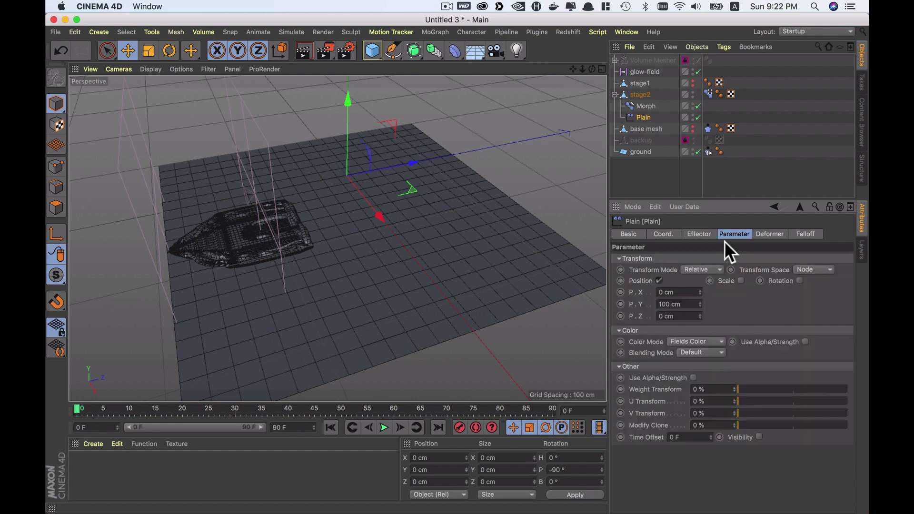
click(658, 281)
click(768, 281)
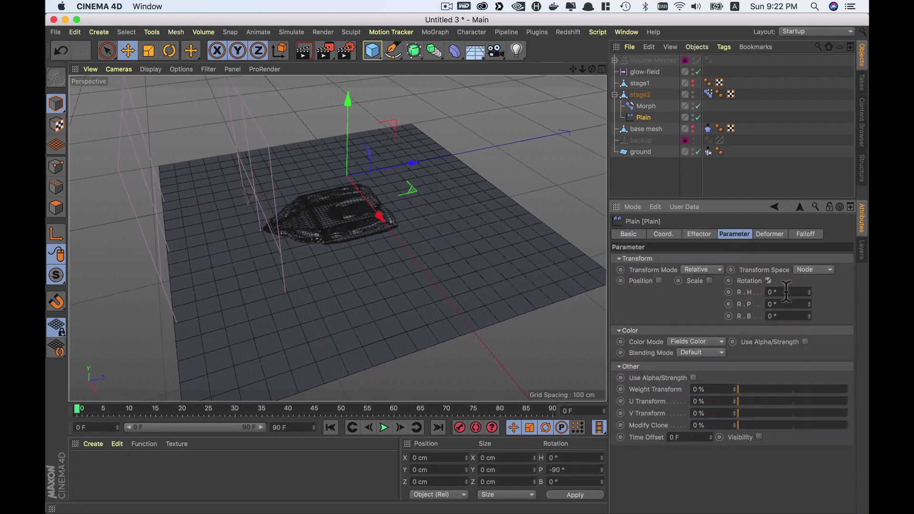
click(789, 303)
key(BackSpace)
text(-90)
key(Return)
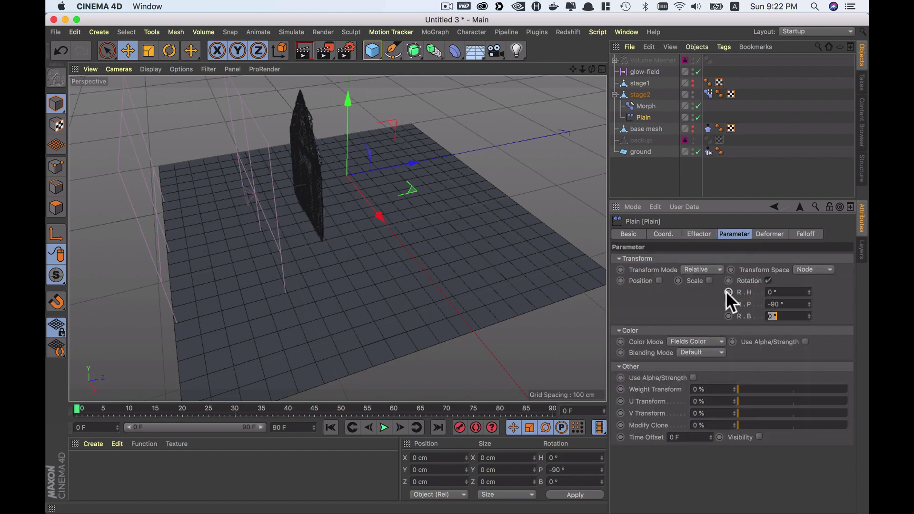
mouse_move(325, 207)
alt+mouse_down()
mouse_move(425, 167)
mouse_move(347, 181)
mouse_move(304, 173)
mouse_move(344, 166)
alt+mouse_up()
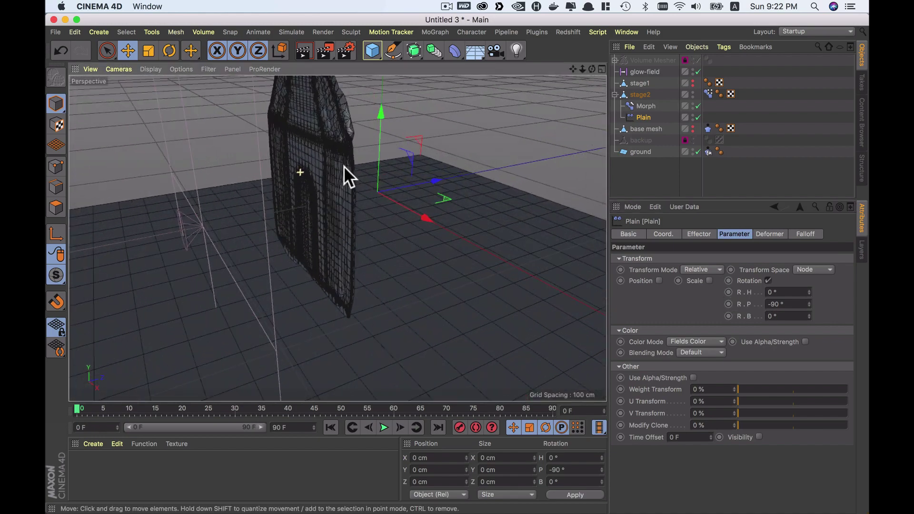
Step: Add a Linear Field to the Plain's falloff, move it to top level, rotate H to -90°
click(810, 234)
drag(655, 341, 664, 421)
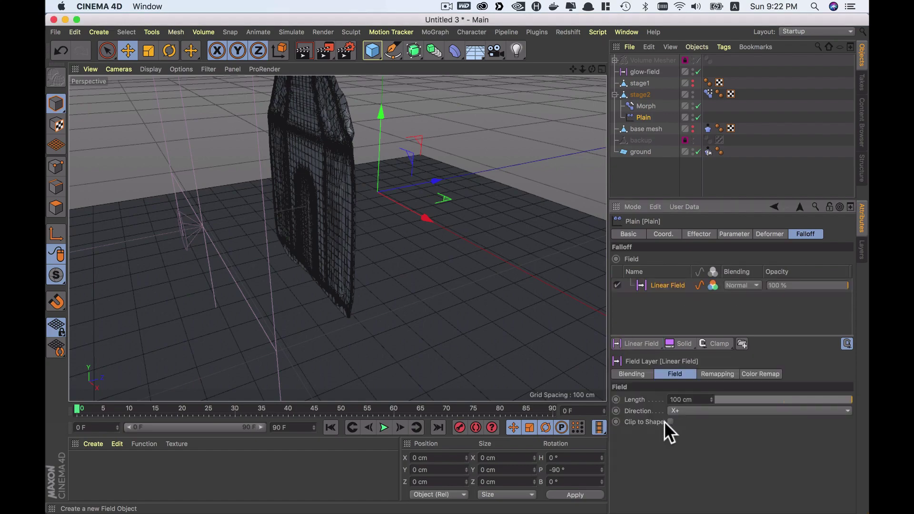
mouse_move(562, 333)
alt+mouse_down()
mouse_move(477, 261)
mouse_move(427, 293)
alt+mouse_up()
click(427, 292)
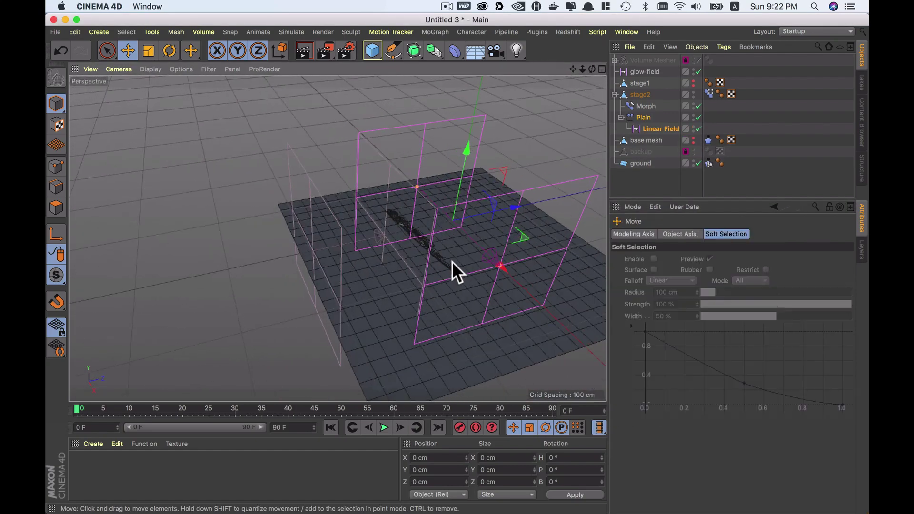
drag(660, 132, 638, 80)
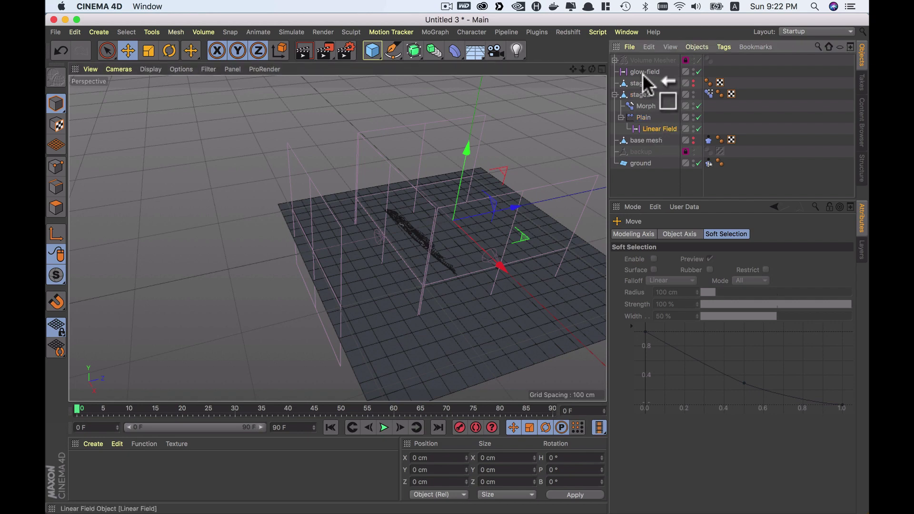
key(r)
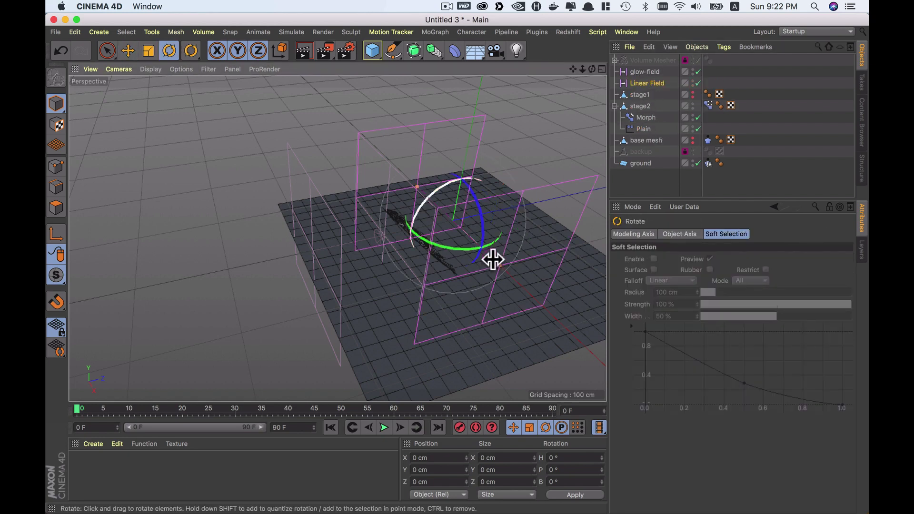
drag(462, 247, 379, 219)
key(e)
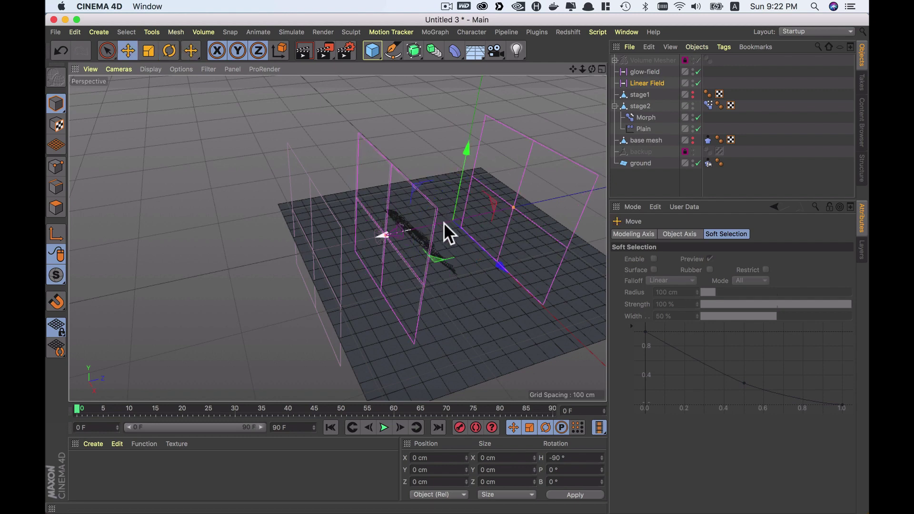
Step: Slide the Linear Field and glow-field along Z together with Gouraud Shading display
mouse_move(444, 222)
mouse_down()
mouse_move(288, 254)
mouse_move(351, 236)
mouse_up()
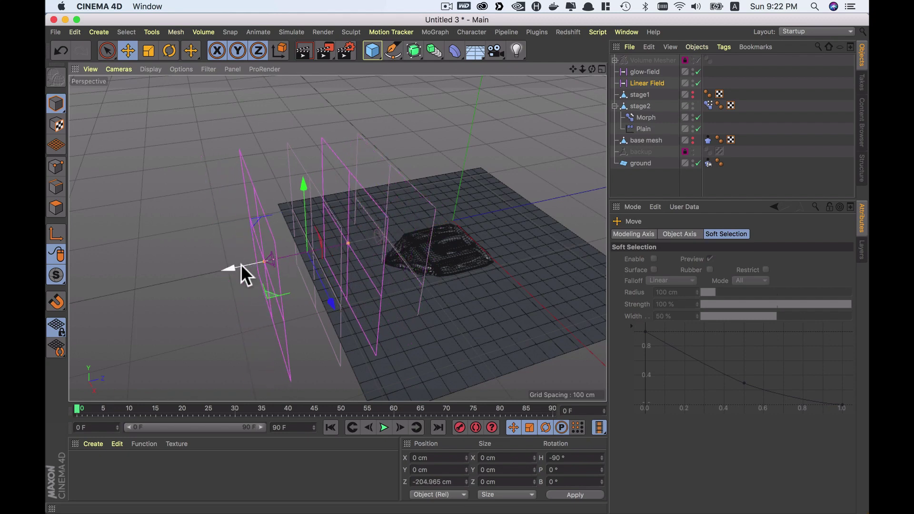
drag(241, 264, 279, 262)
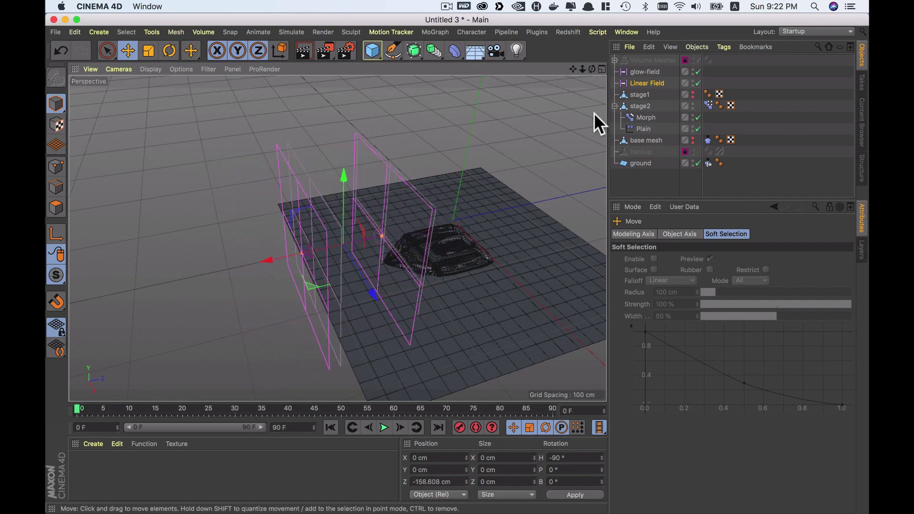
shift+click(645, 70)
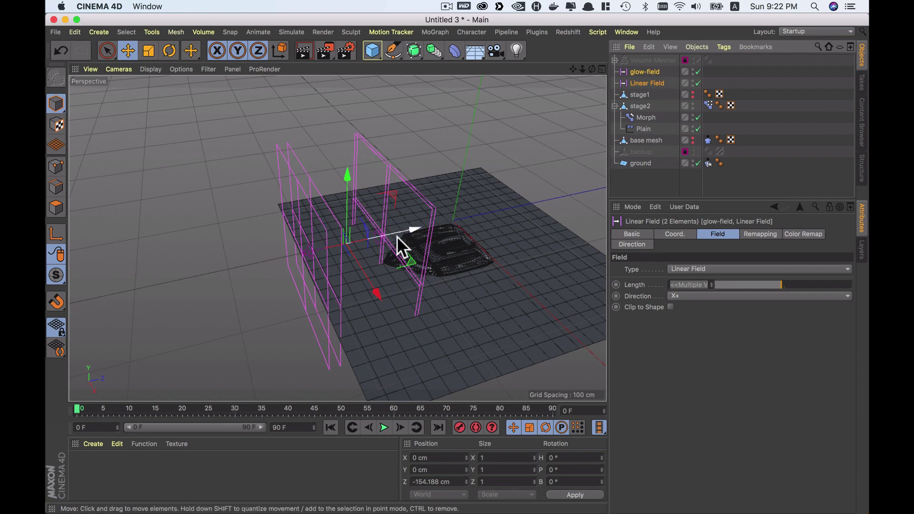
mouse_move(382, 236)
mouse_down()
mouse_move(462, 213)
mouse_move(365, 253)
mouse_move(535, 208)
mouse_move(423, 238)
mouse_move(508, 233)
mouse_move(441, 215)
mouse_move(550, 219)
mouse_move(544, 190)
mouse_move(451, 208)
mouse_up()
scroll(450, 210, up, 5)
scroll(484, 207, down, 5)
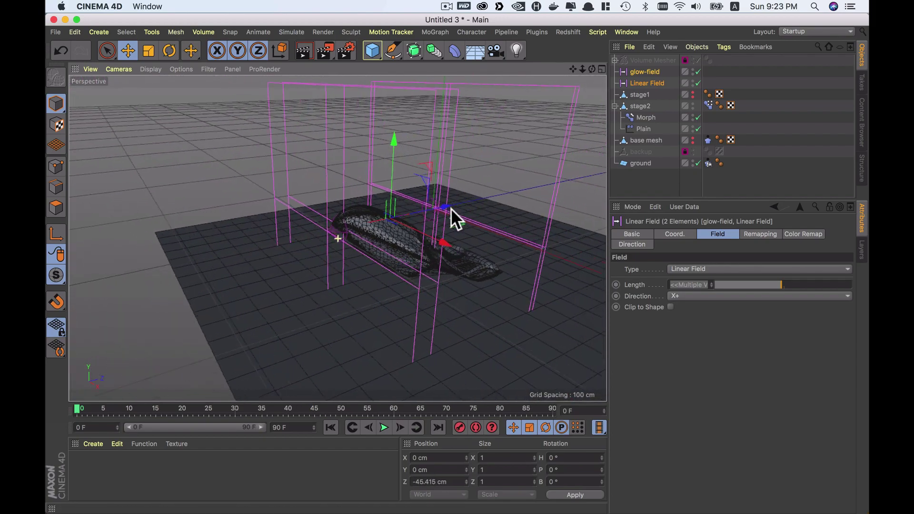
click(157, 69)
mouse_move(411, 206)
mouse_down()
mouse_move(293, 227)
mouse_move(510, 167)
mouse_move(262, 241)
mouse_move(492, 182)
mouse_move(287, 248)
mouse_move(521, 179)
mouse_move(307, 244)
mouse_move(421, 217)
mouse_move(456, 193)
mouse_move(299, 244)
mouse_move(534, 155)
mouse_move(285, 261)
mouse_up()
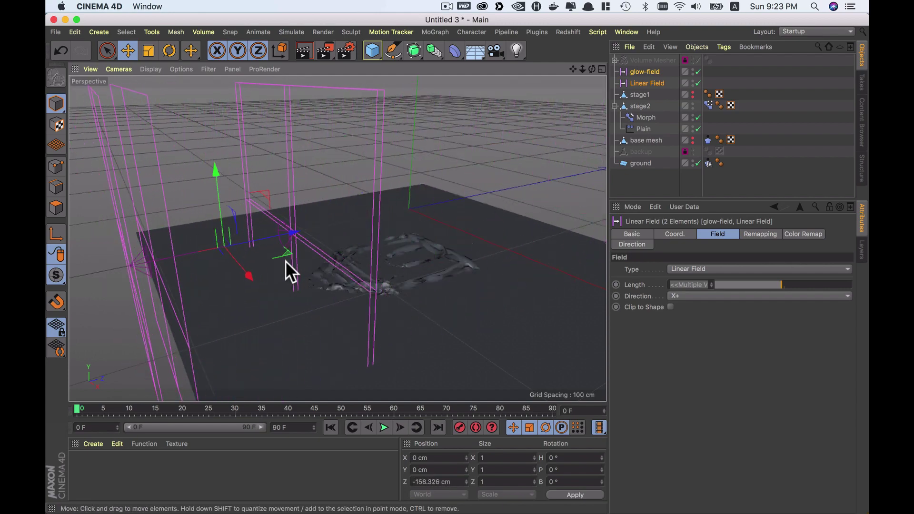
Step: Save the scene as Untitled 3.c4d
key(super+s)
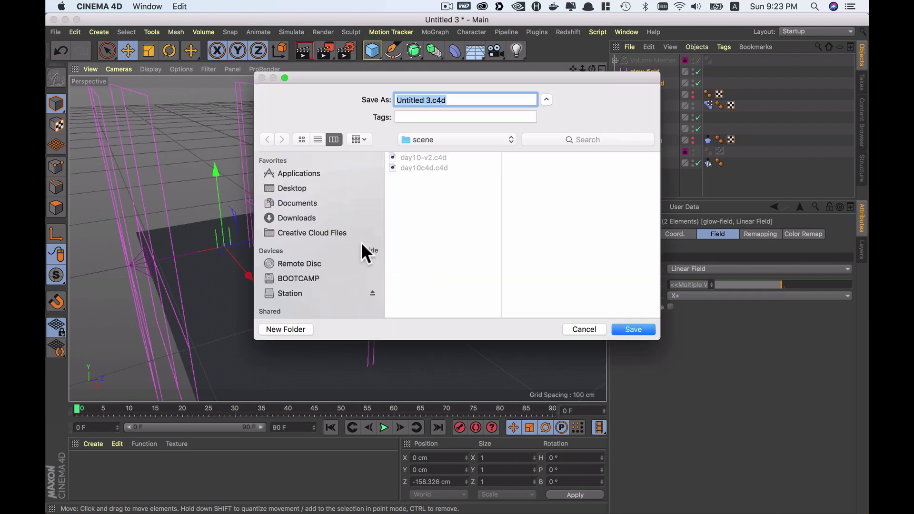
click(595, 329)
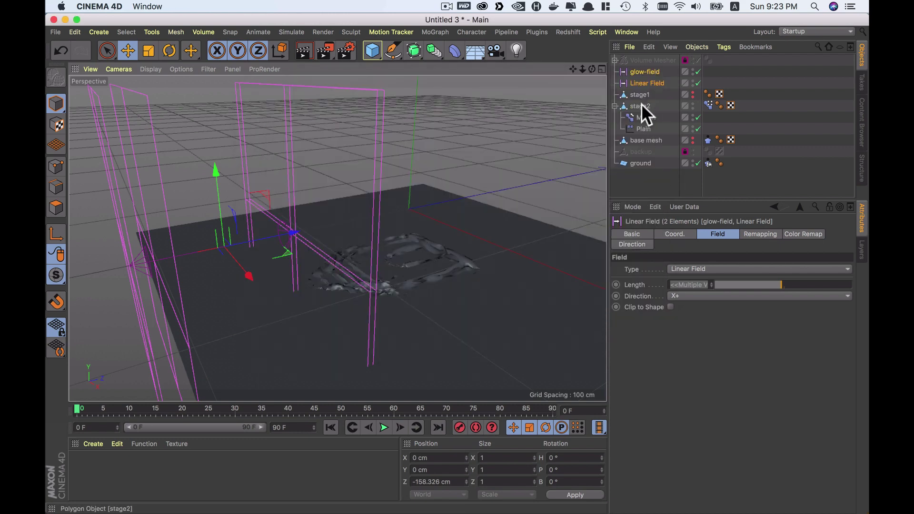
click(640, 105)
key(super+s)
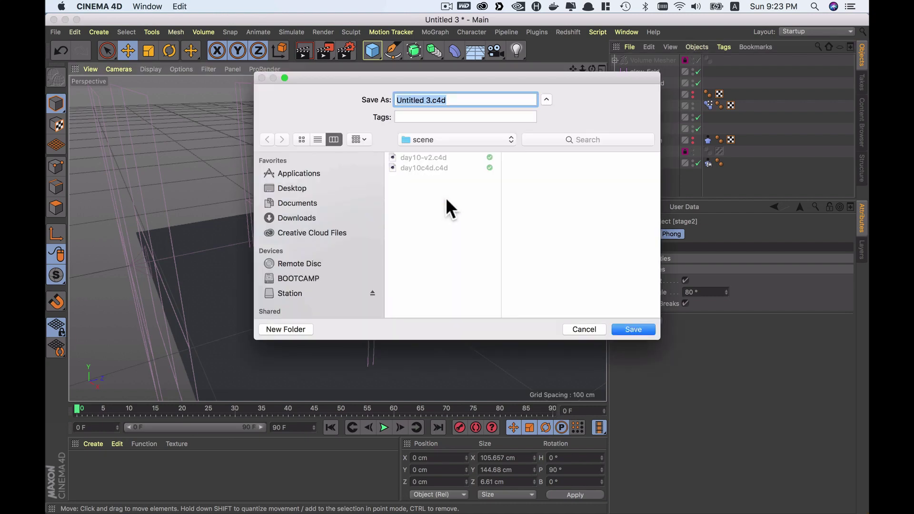
key(super+shift+d)
key(Return)
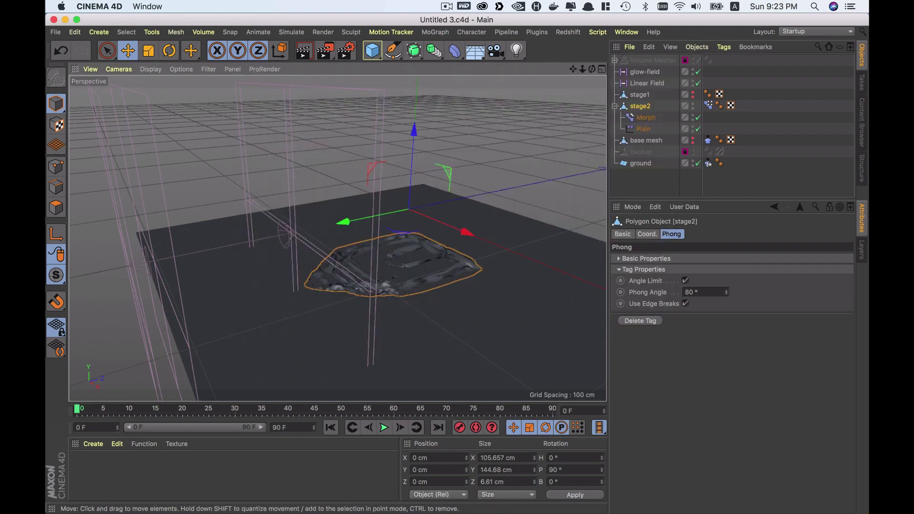
Step: Slide glow-field and Linear Field further along Z and render a preview
click(645, 71)
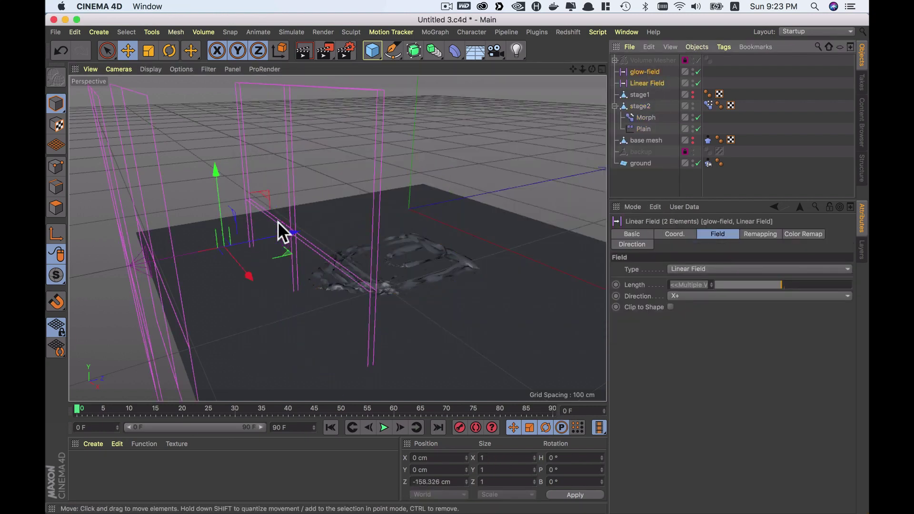
mouse_move(278, 222)
mouse_down()
mouse_move(385, 220)
mouse_move(467, 199)
mouse_up()
key(super+r)
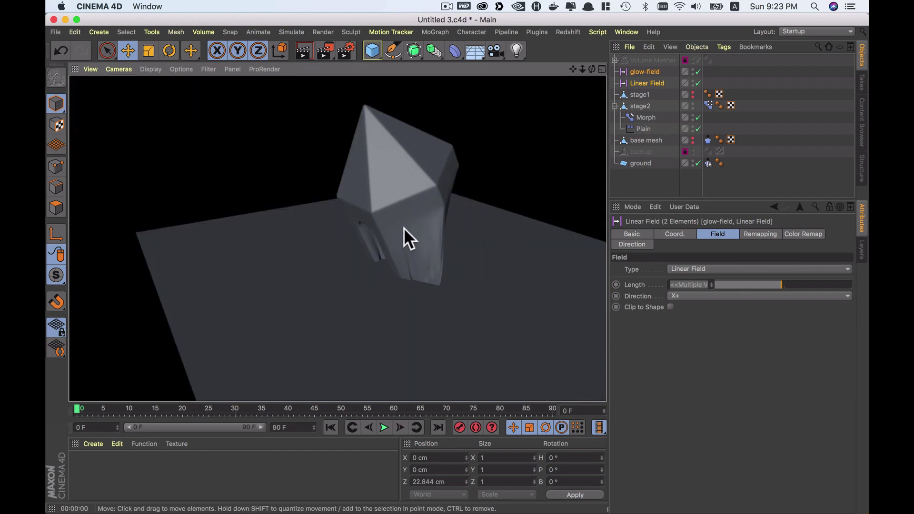
click(636, 109)
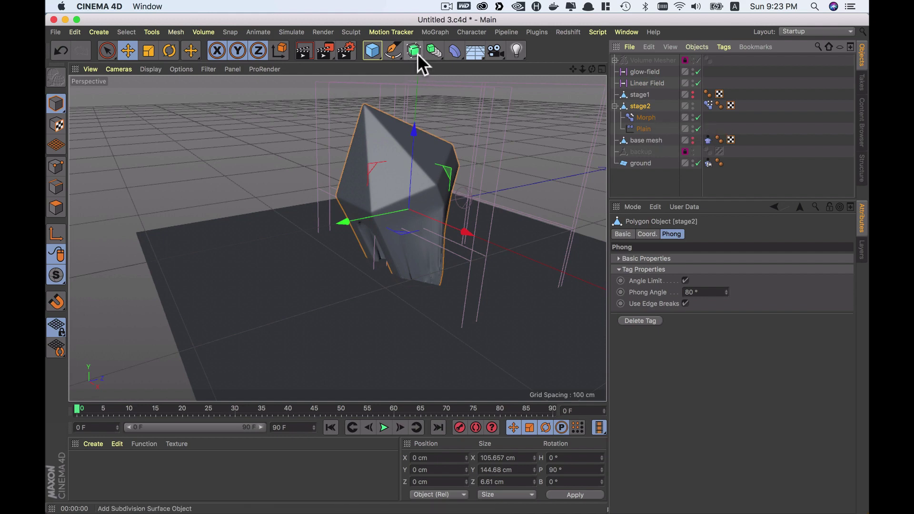
Step: Add a Subdivision Surface and make it the parent of stage2
drag(418, 53, 444, 73)
click(484, 64)
drag(633, 61, 635, 116)
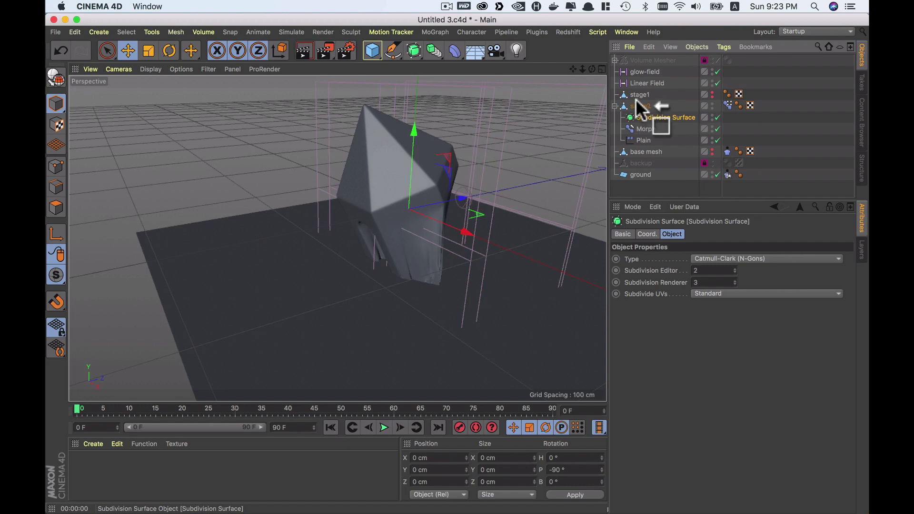
drag(638, 102, 641, 103)
click(641, 114)
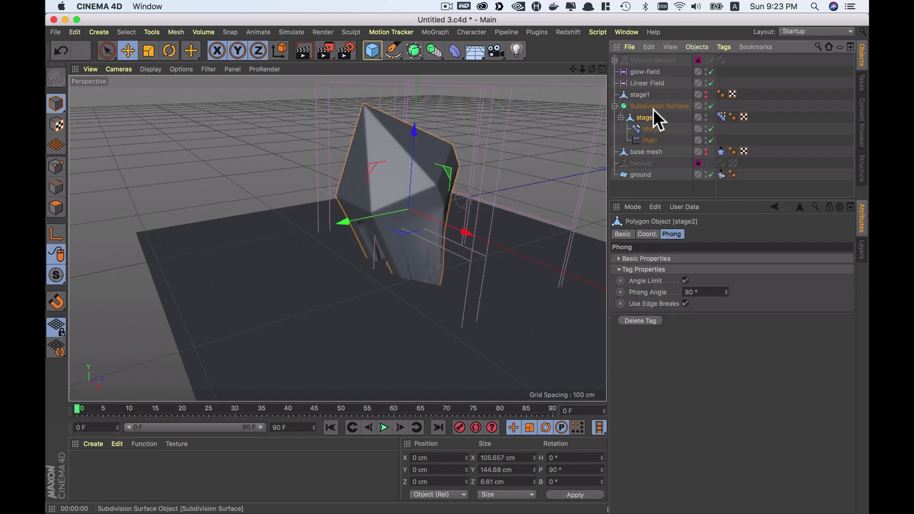
scroll(451, 244, up, 5)
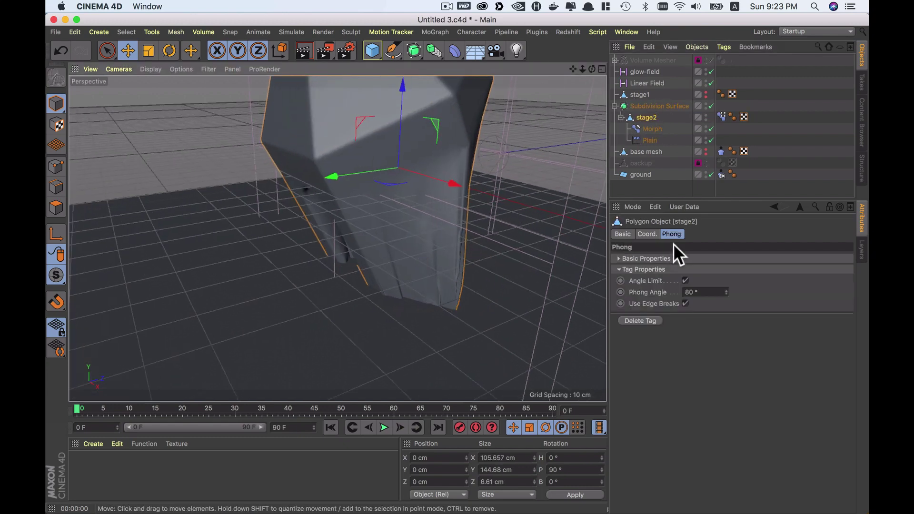
click(665, 104)
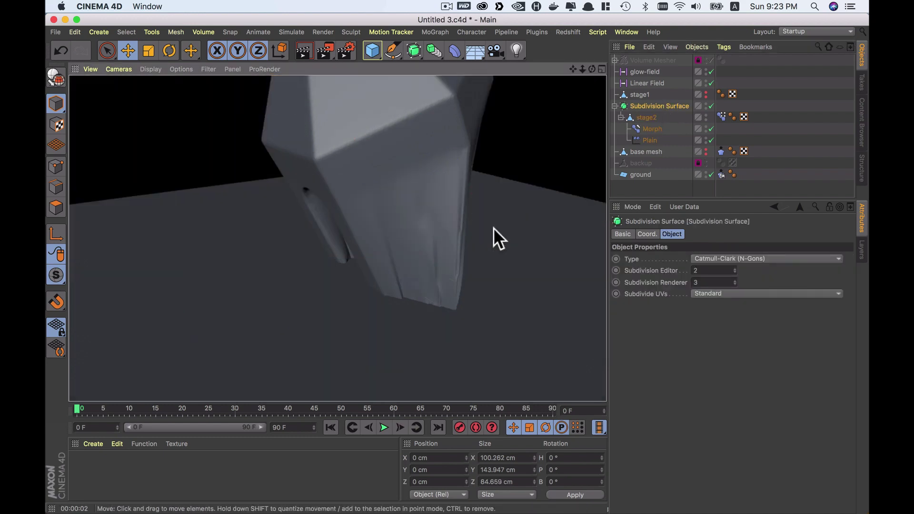
Step: Slide glow-field and Linear Field together along Z to reshape the mesh
click(494, 228)
scroll(452, 219, down, 5)
scroll(414, 238, down, 2)
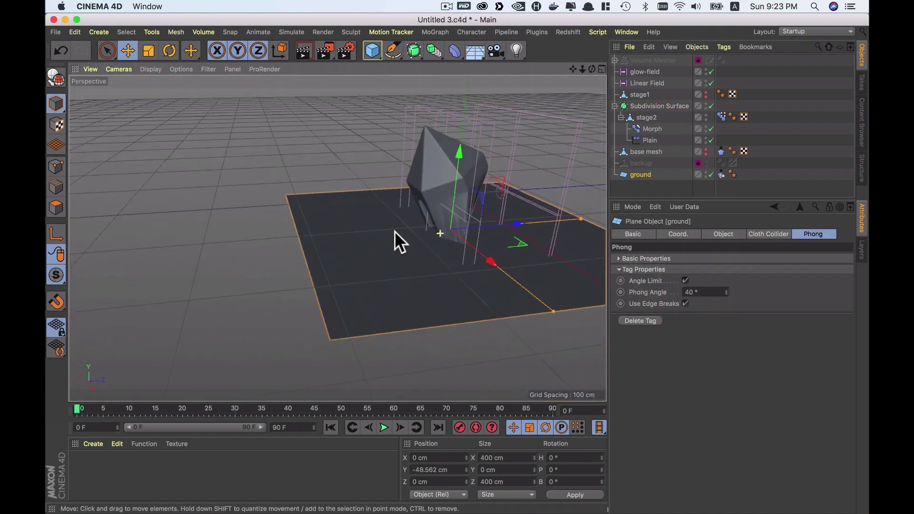
click(642, 73)
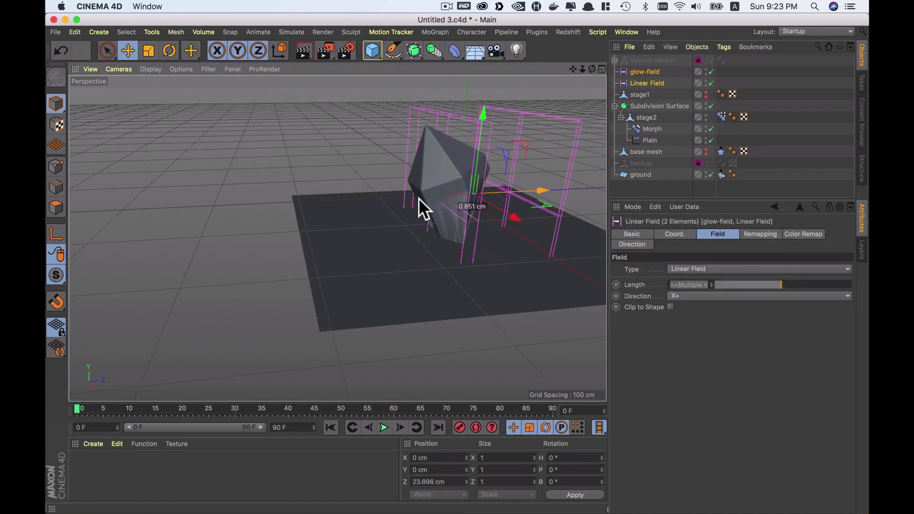
drag(419, 198, 478, 199)
scroll(452, 257, up, 2)
scroll(477, 219, up, 3)
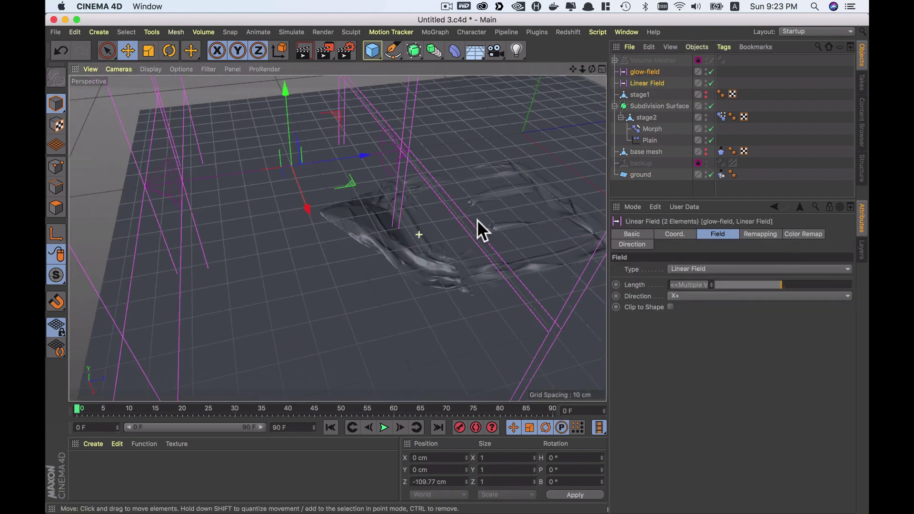
scroll(500, 210, up, 3)
scroll(504, 209, up, 2)
mouse_move(510, 210)
mouse_down()
mouse_move(412, 286)
mouse_move(612, 168)
mouse_up()
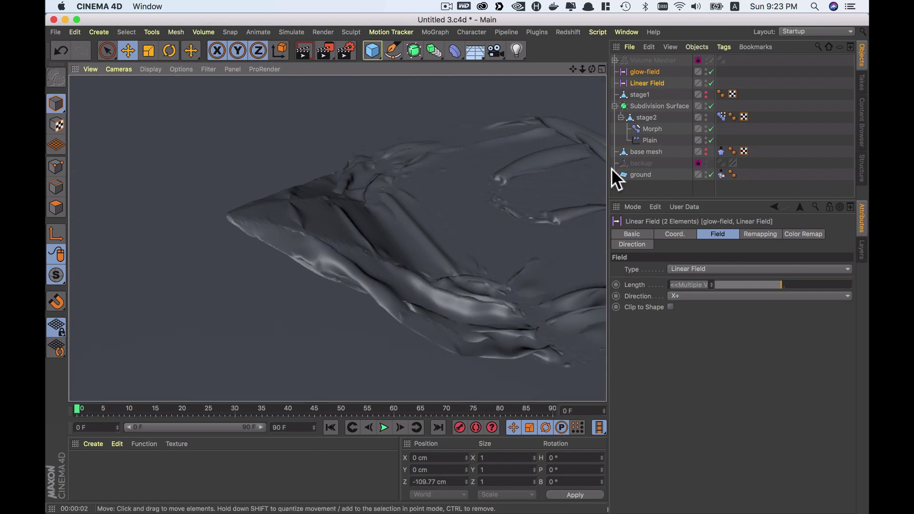
Step: Toggle the Subdivision Surface off and on to compare the smoothing
click(712, 106)
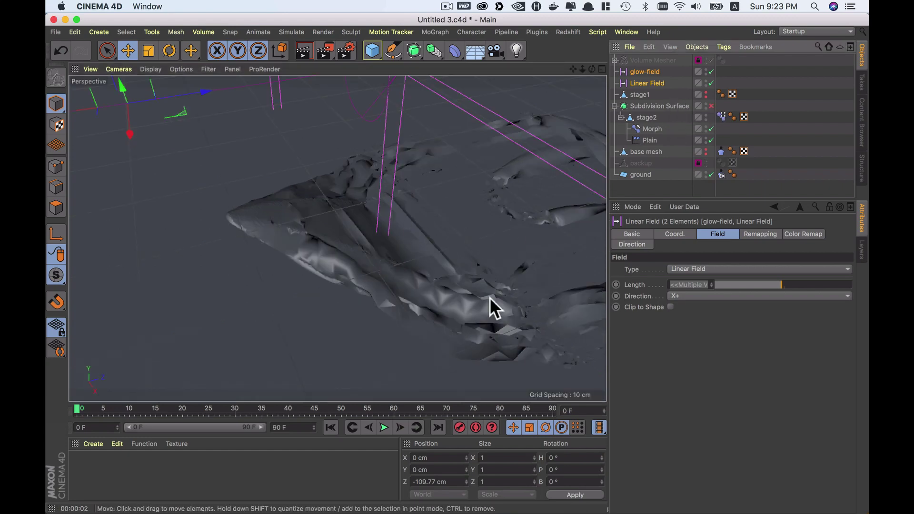
click(712, 105)
scroll(460, 217, down, 3)
scroll(452, 221, down, 5)
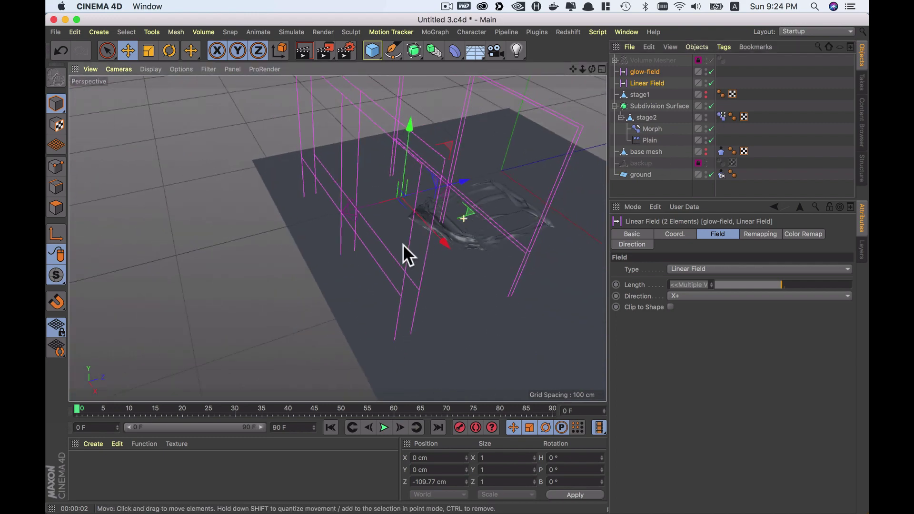
mouse_move(403, 244)
alt+mouse_down()
mouse_move(356, 221)
mouse_move(450, 188)
mouse_move(424, 195)
alt+mouse_up()
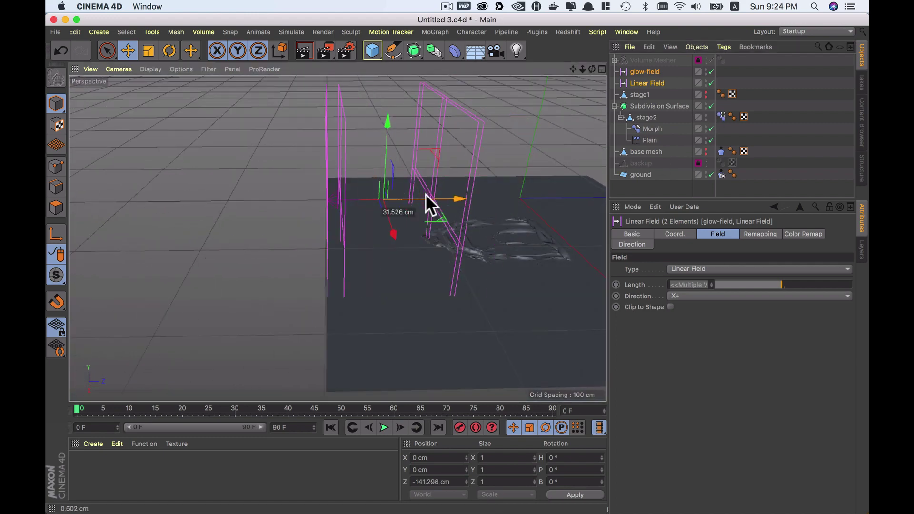
click(711, 103)
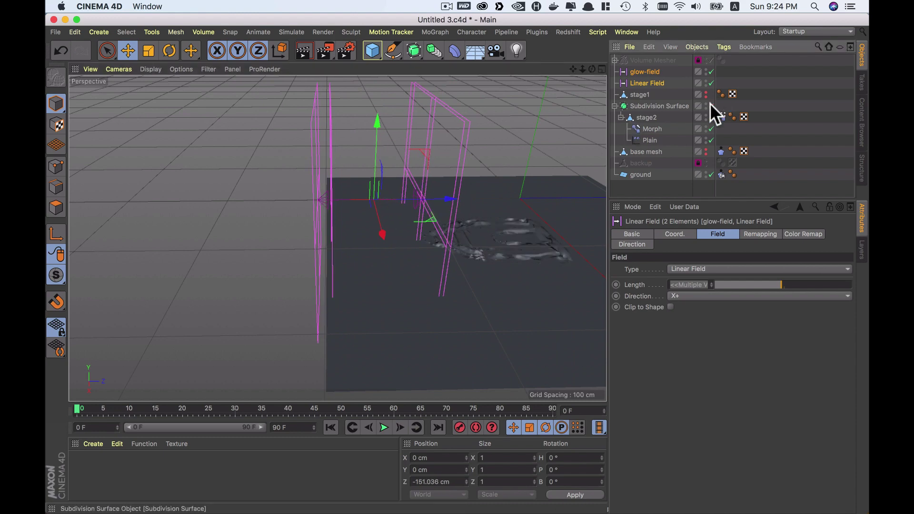
Step: Set the Subdivision Surface's Subdivision Editor value to 1
click(675, 105)
click(698, 270)
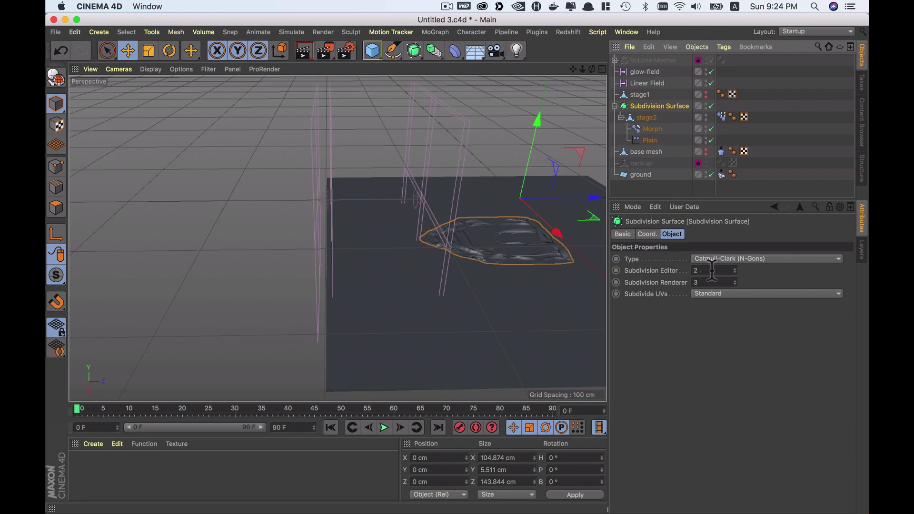
text(1)
key(Tab)
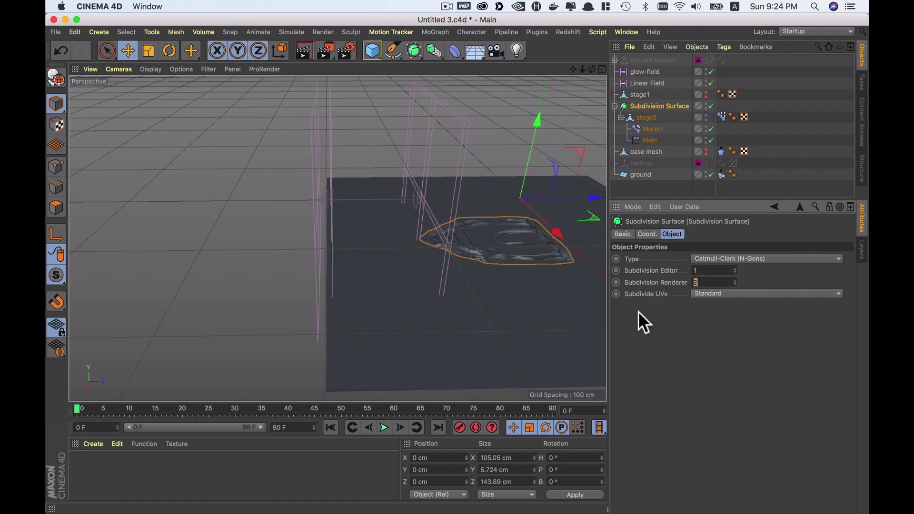
alt+drag(465, 284, 486, 294)
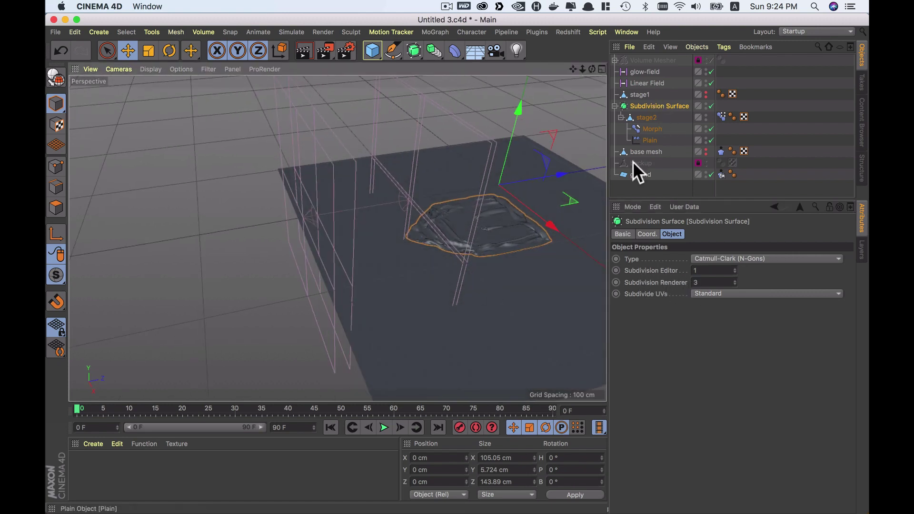
Step: Lengthen the ground plane and lower it slightly
click(545, 314)
alt+drag(545, 242, 458, 249)
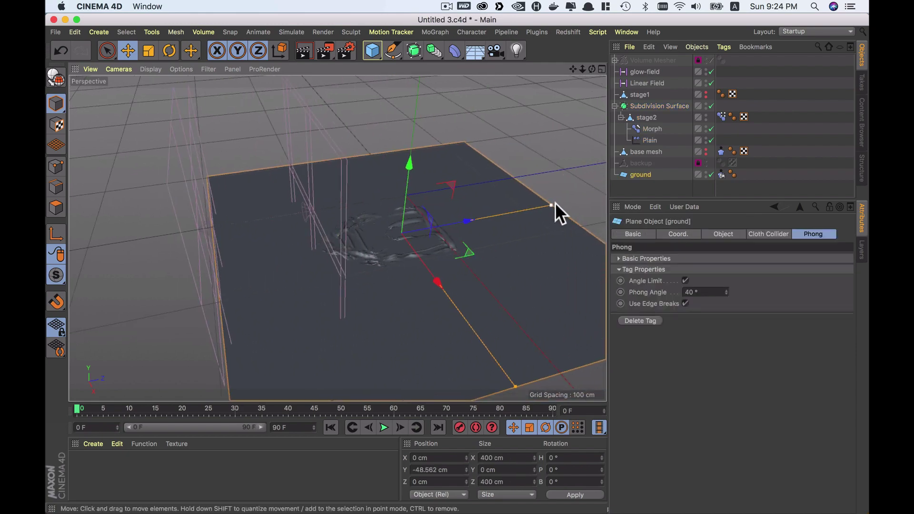
mouse_move(552, 206)
mouse_down()
mouse_move(559, 220)
mouse_move(388, 237)
mouse_up()
alt+right_drag(386, 229, 419, 219)
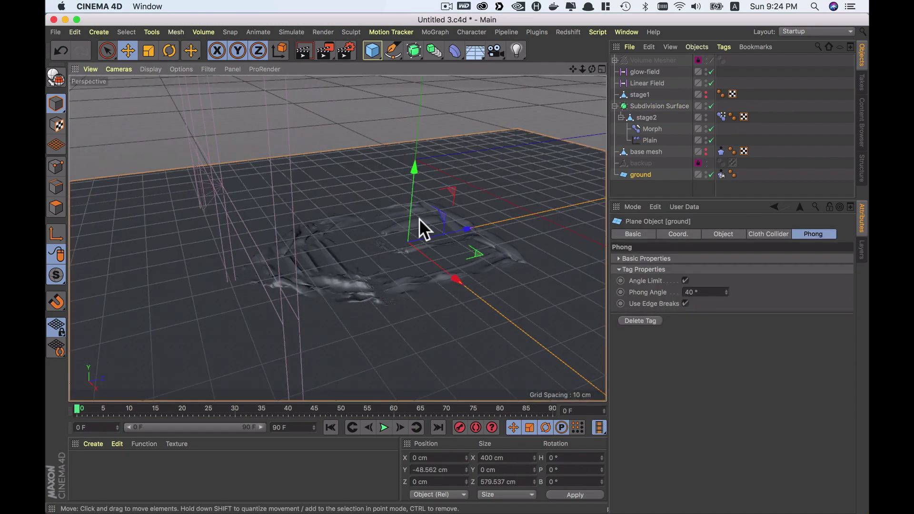
mouse_move(419, 219)
alt+mouse_down()
mouse_move(413, 184)
mouse_move(425, 221)
mouse_move(401, 206)
mouse_move(396, 177)
mouse_move(404, 211)
alt+mouse_up()
mouse_move(404, 210)
alt+mouse_down()
mouse_move(405, 255)
mouse_move(434, 222)
mouse_move(447, 247)
alt+mouse_up()
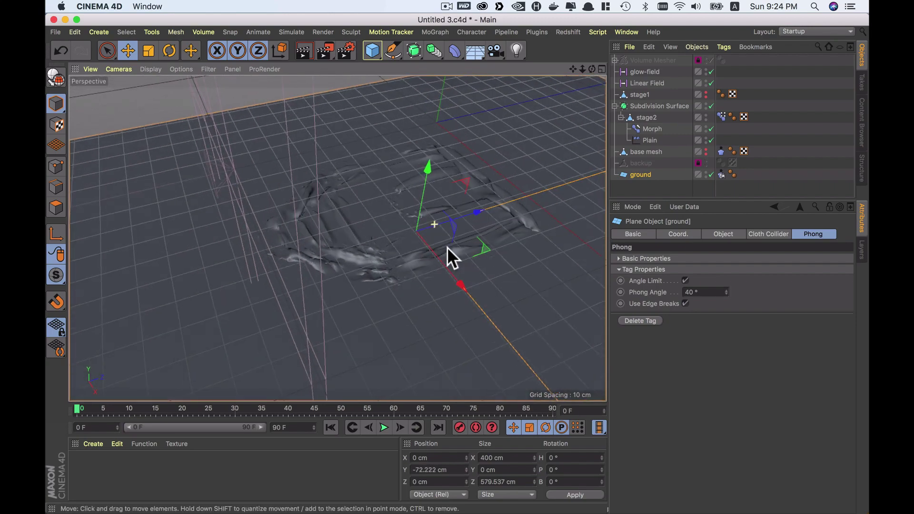
scroll(437, 248, down, 5)
scroll(421, 261, down, 1)
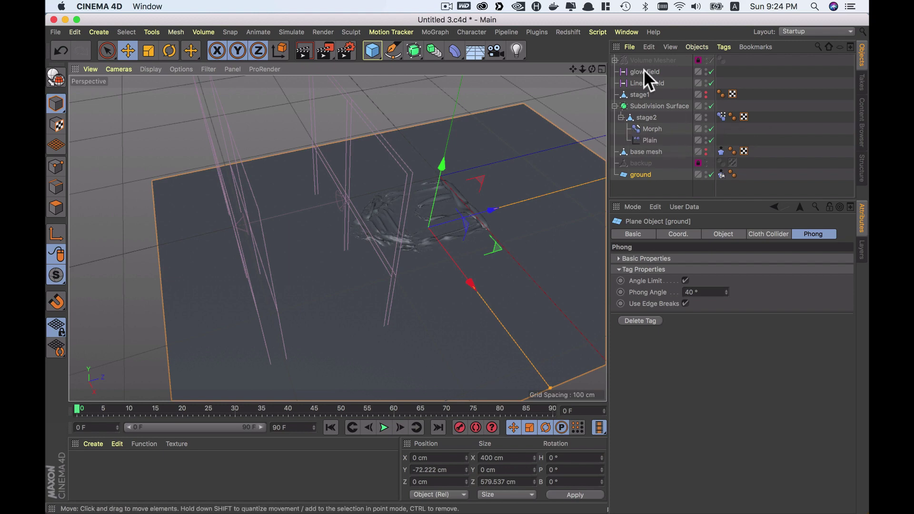
Step: Move glow-field and Linear Field together along one axis
click(648, 82)
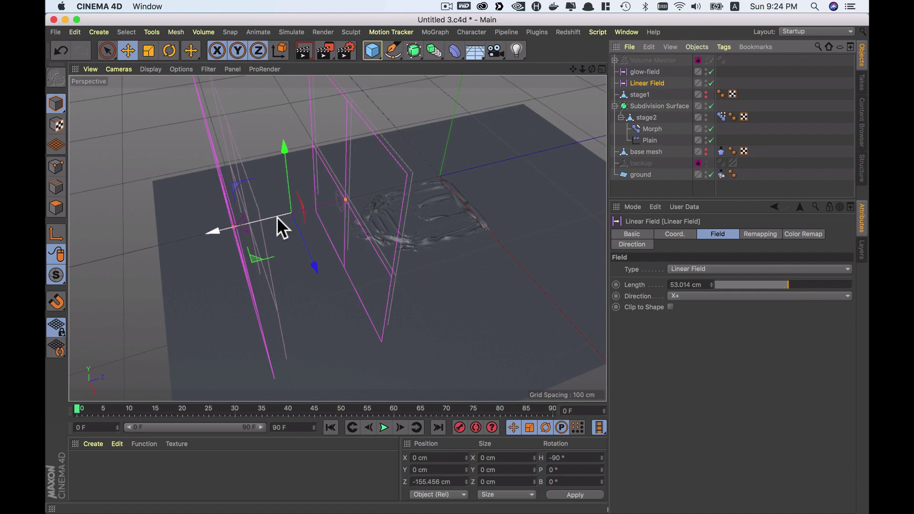
shift+click(648, 72)
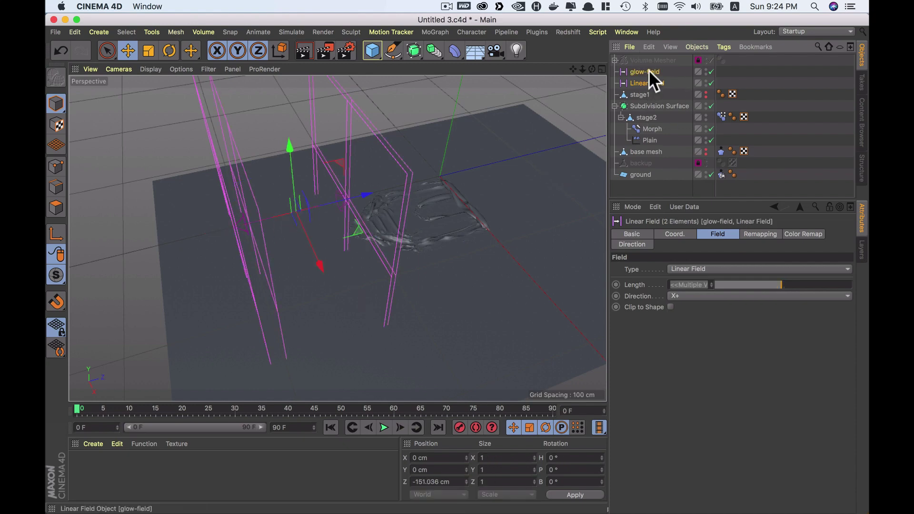
mouse_move(339, 199)
mouse_down()
mouse_move(314, 209)
mouse_move(512, 177)
mouse_move(558, 150)
mouse_move(347, 210)
mouse_move(539, 167)
mouse_move(279, 236)
mouse_move(286, 234)
mouse_up()
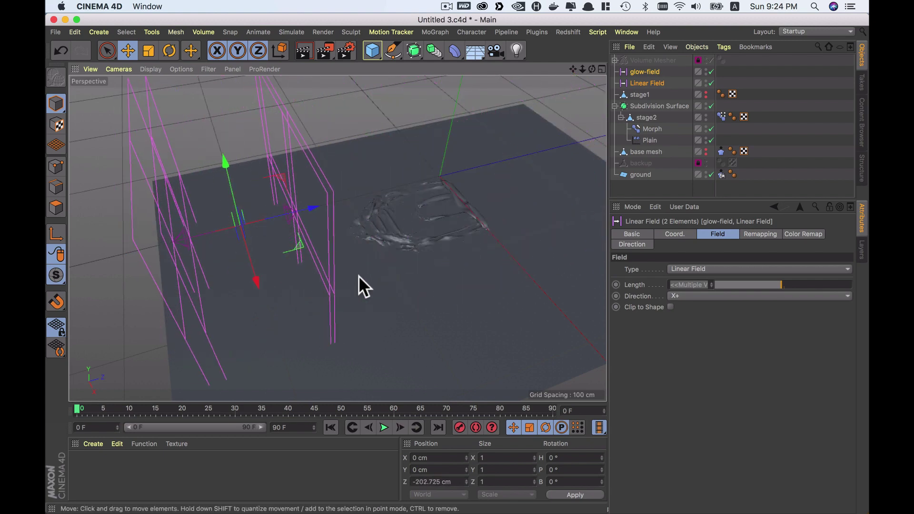
Step: Group glow-field and Linear Field under a new null named controller
click(642, 72)
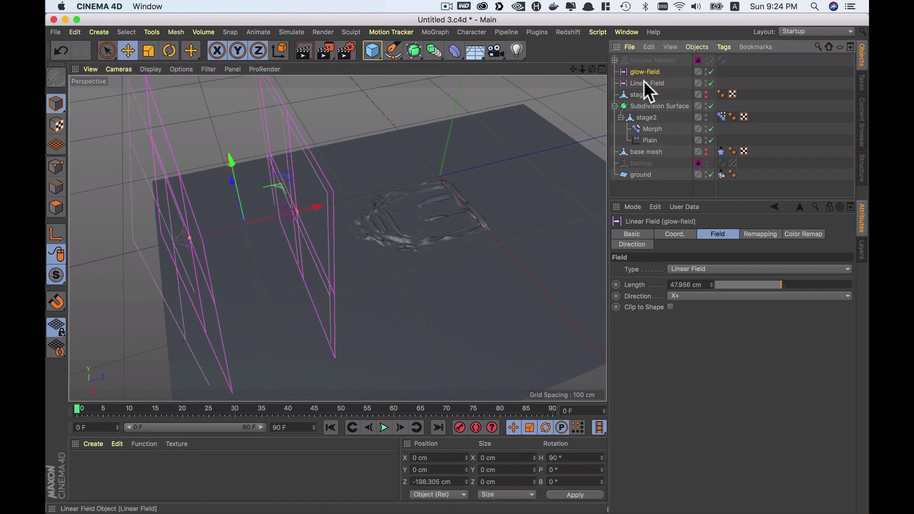
key(alt+g)
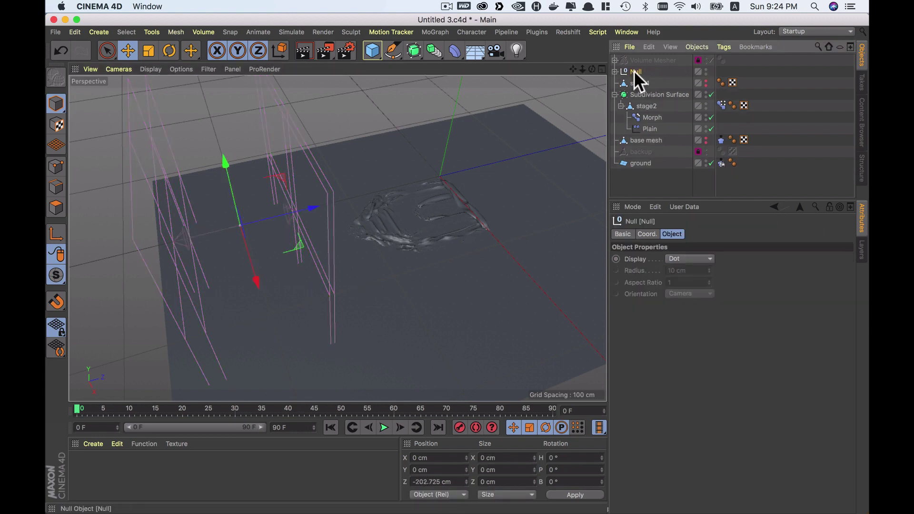
double_click(633, 71)
text(controller)
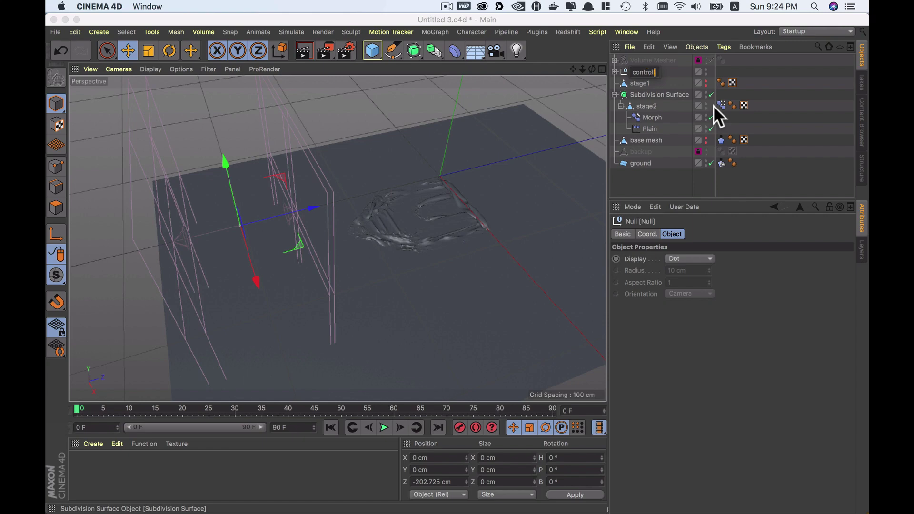
key(Return)
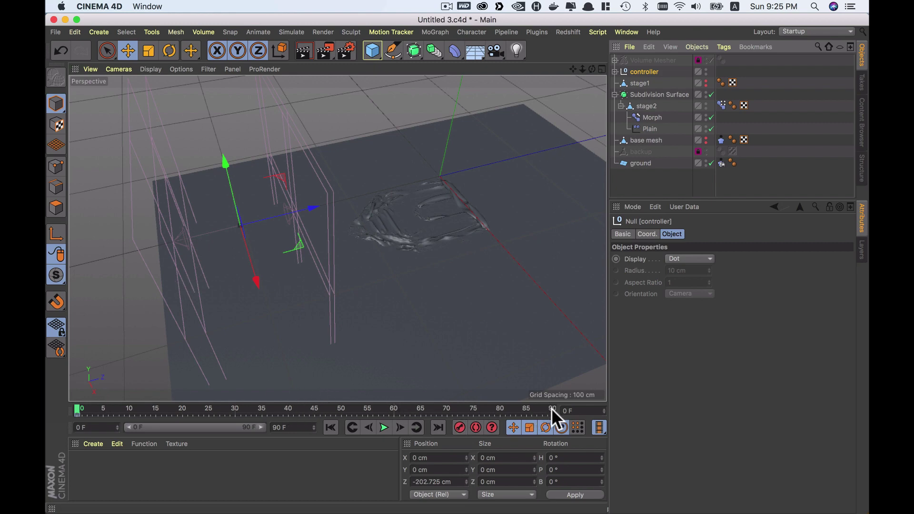
Step: Test a controller keyframe at frame 50, then undo it
click(341, 408)
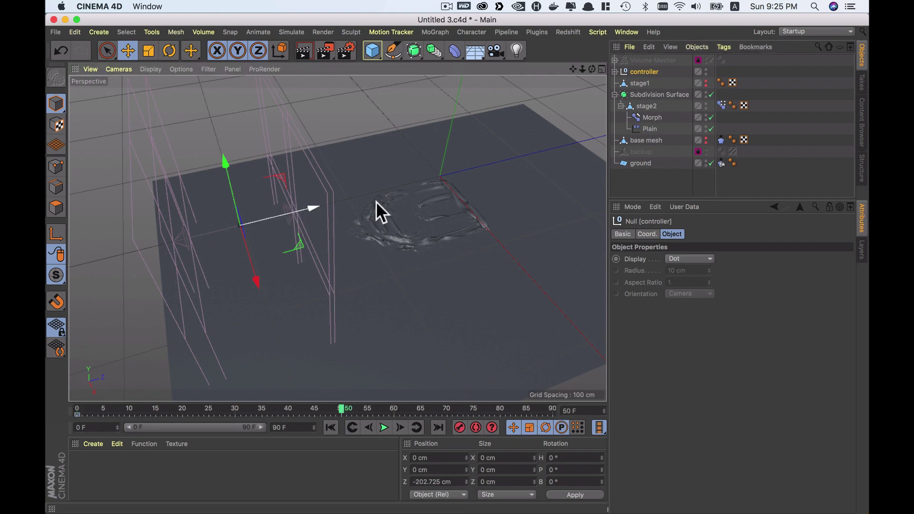
drag(376, 202, 559, 163)
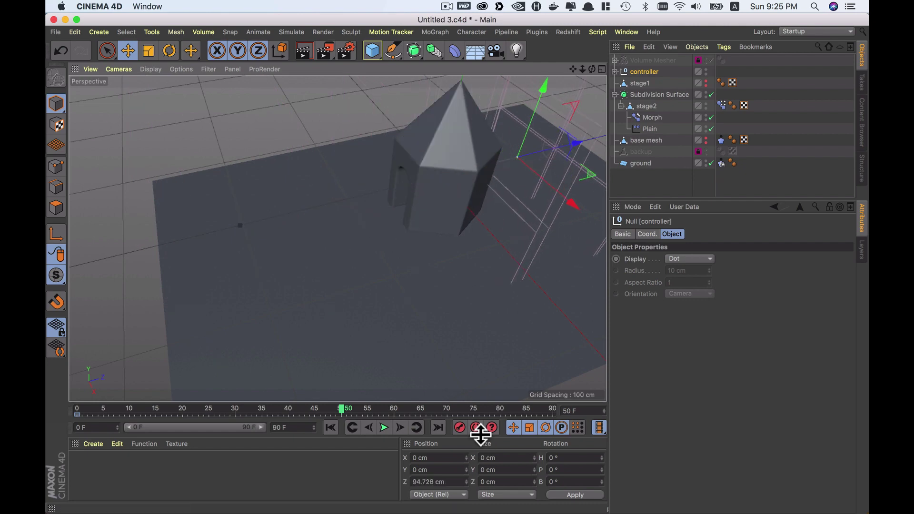
click(461, 429)
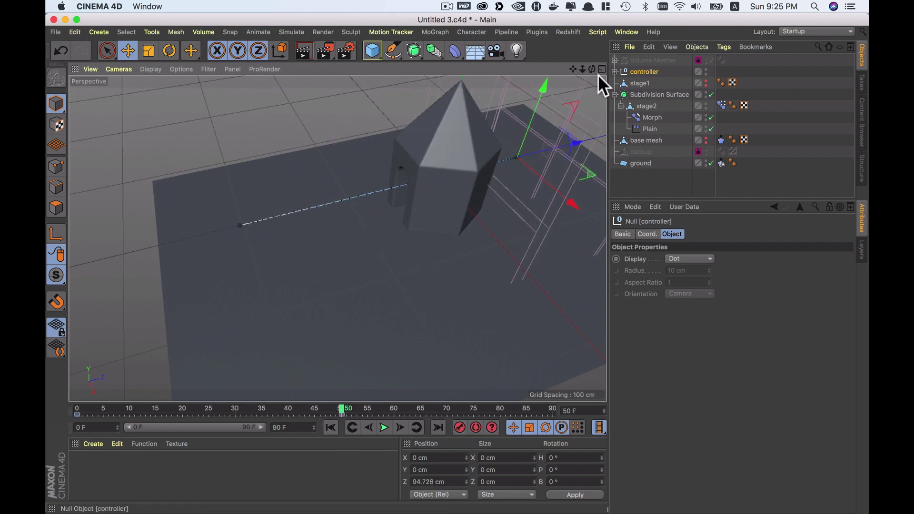
key(ctrl+z)
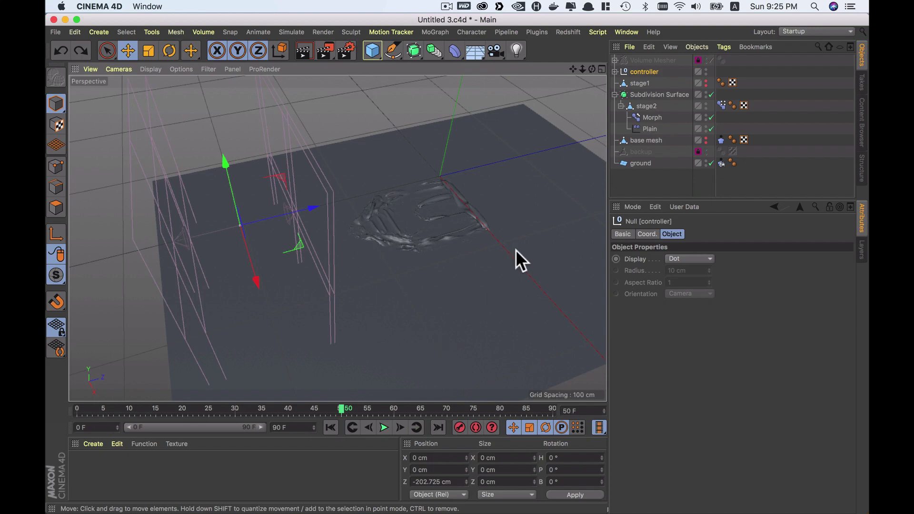
Step: Collapse stage2's children and undo a trial nudge of stage2
click(648, 107)
click(621, 106)
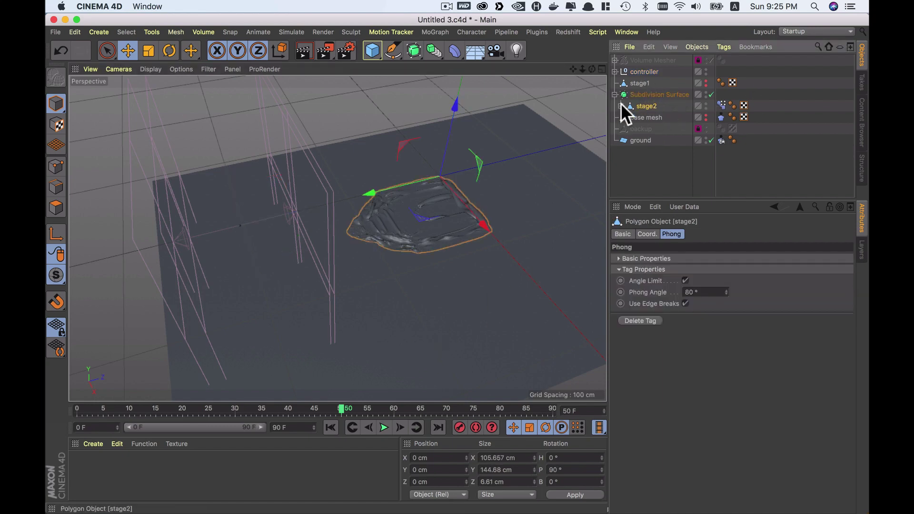
scroll(405, 196, down, 3)
drag(476, 235, 482, 239)
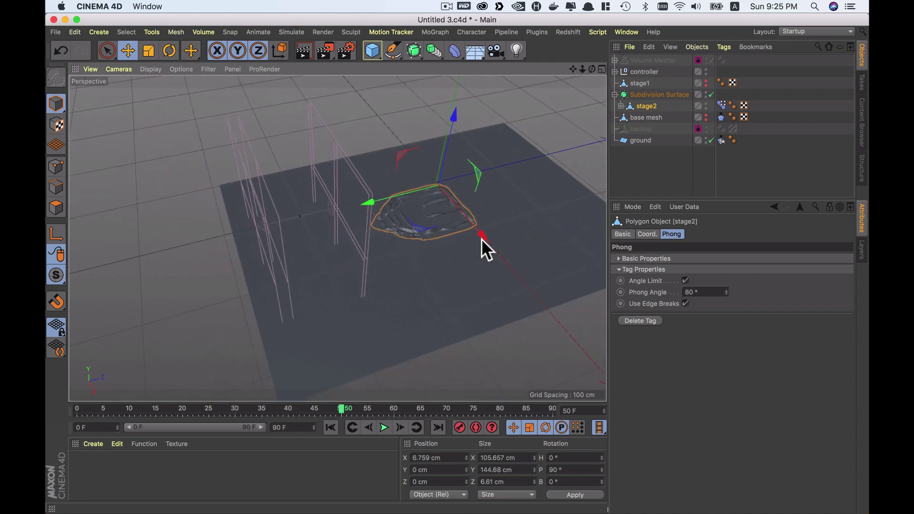
key(super+z)
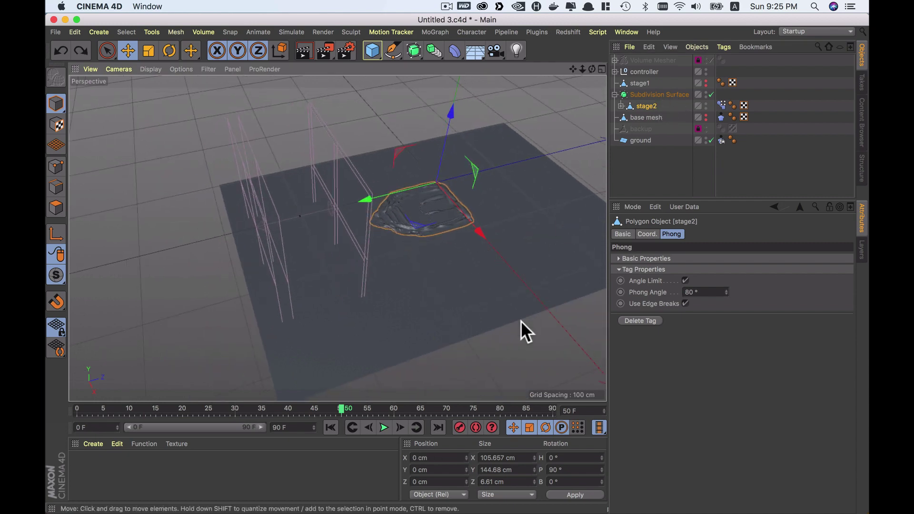
mouse_move(371, 319)
alt+mouse_down()
mouse_move(551, 315)
mouse_move(494, 251)
mouse_move(498, 204)
mouse_move(412, 228)
alt+mouse_up()
Step: Enlarge the ground plane to about 912 by 1082 cm and lower it a little
click(368, 284)
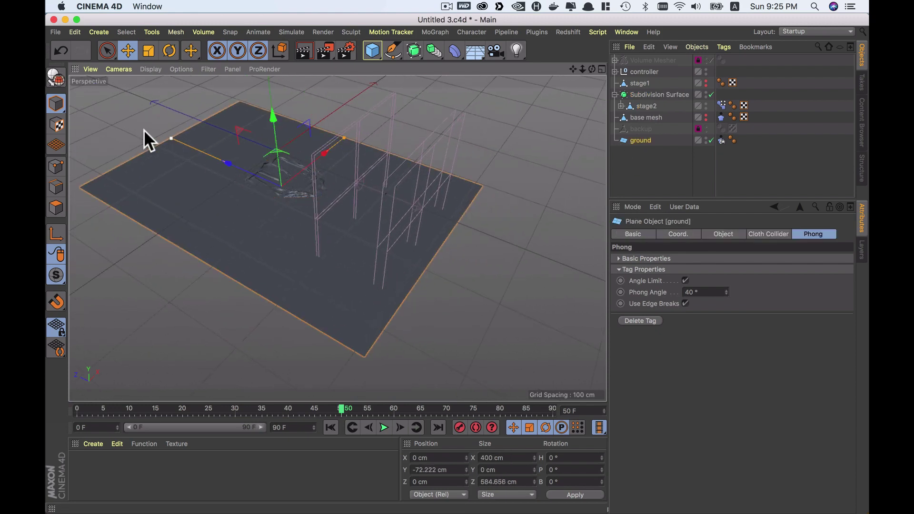
drag(187, 139, 108, 92)
drag(345, 138, 412, 104)
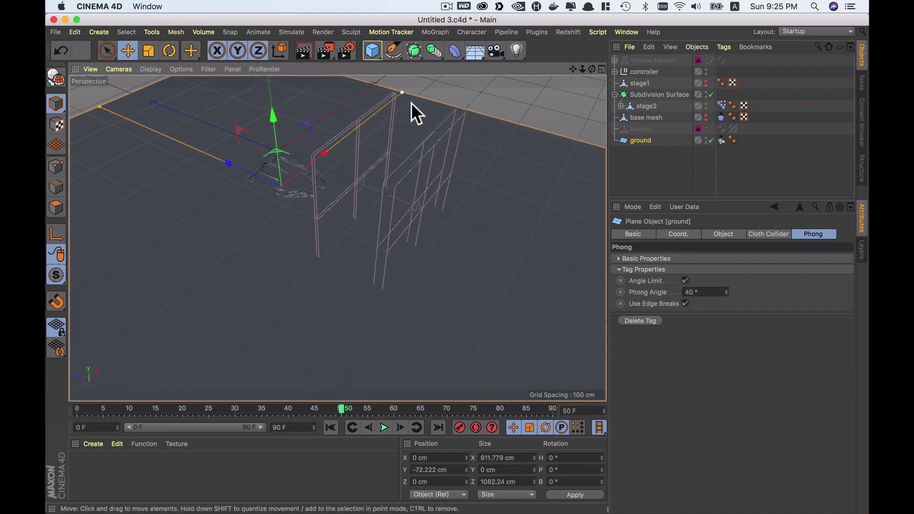
drag(278, 120, 285, 123)
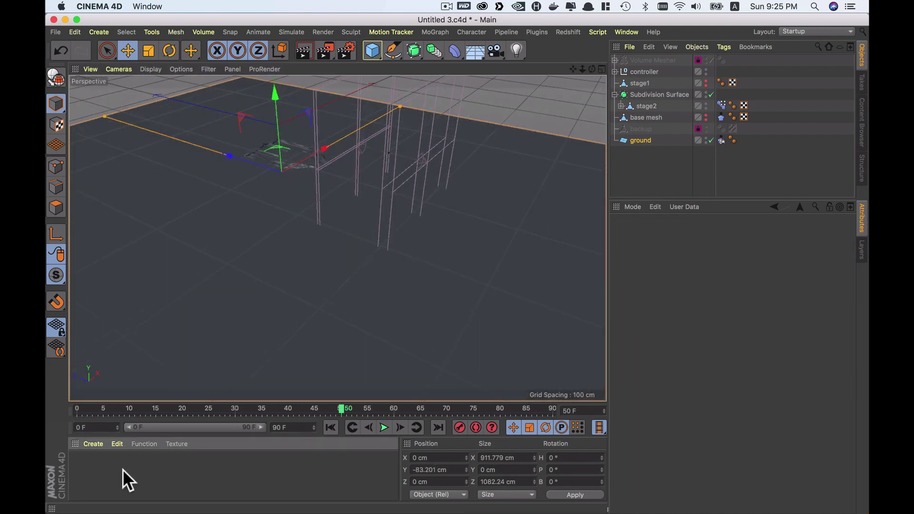
Step: Create an orange-gold material and apply it to the stage2 mesh
double_click(122, 476)
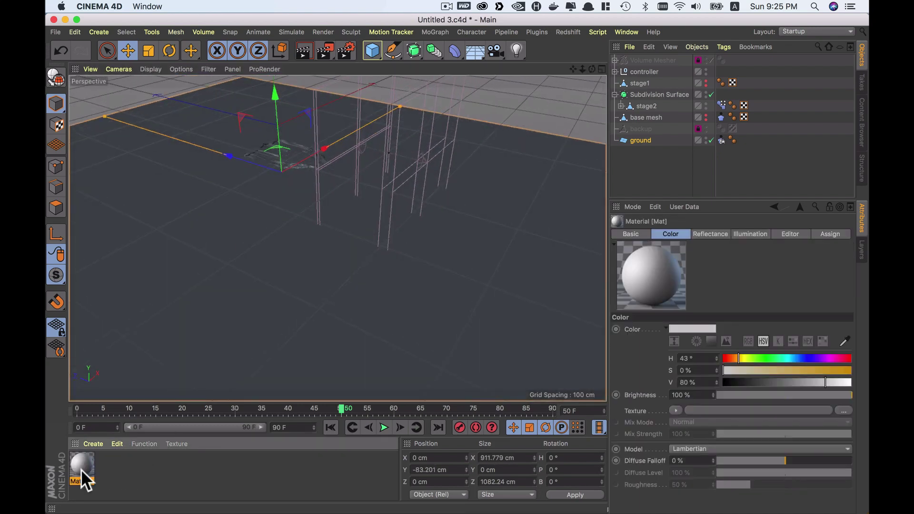
double_click(80, 465)
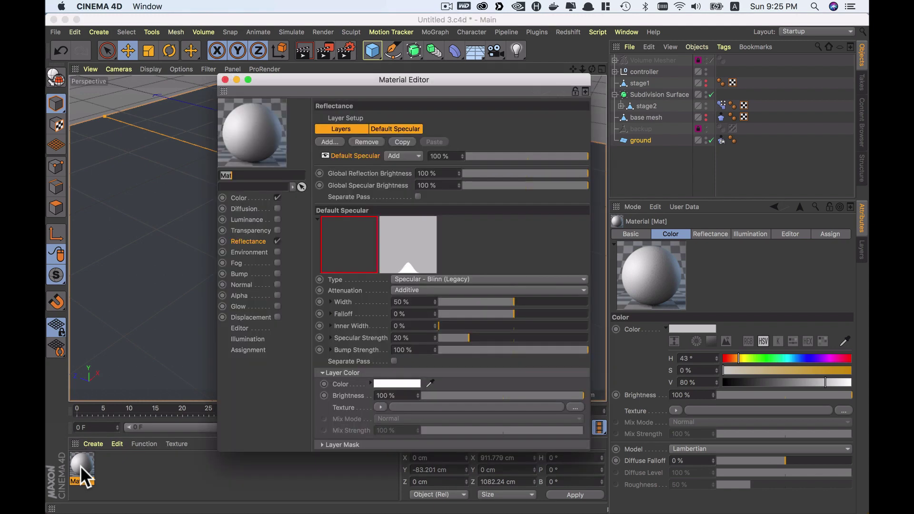
click(248, 198)
drag(346, 79, 404, 79)
mouse_move(548, 159)
mouse_down()
mouse_move(646, 159)
mouse_move(635, 164)
mouse_up()
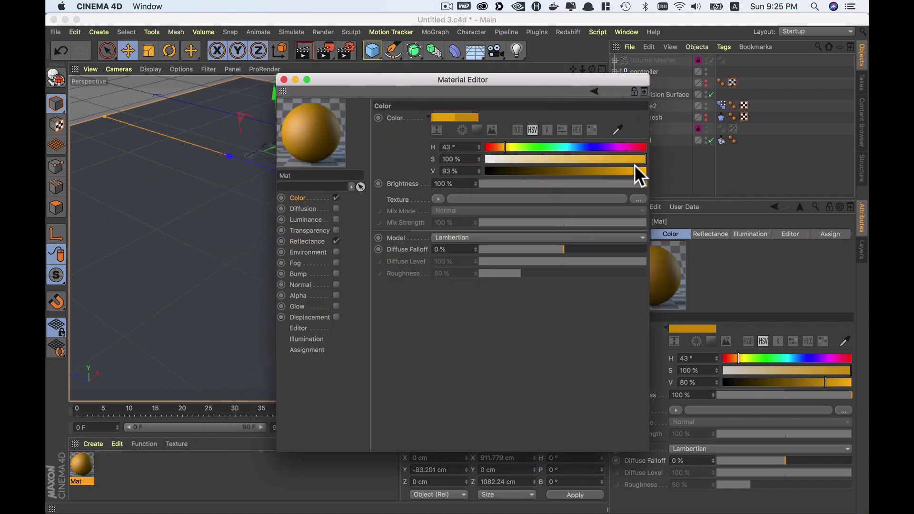
click(284, 79)
drag(73, 468, 647, 105)
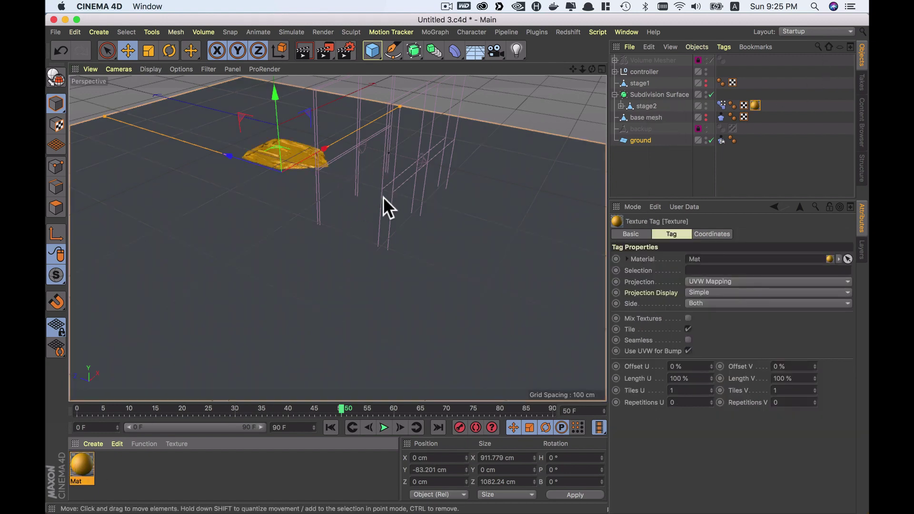
Step: Create a second material, Mat.1, and apply it to the ground object
double_click(179, 462)
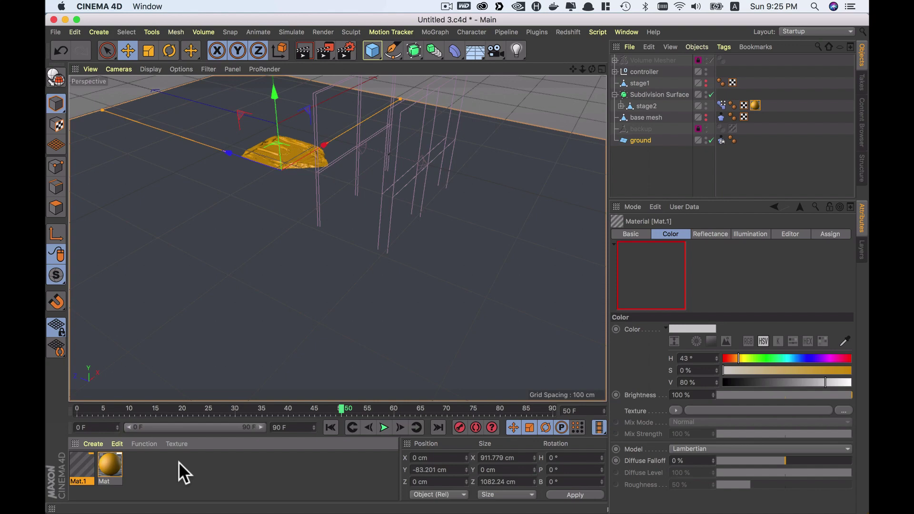
double_click(78, 462)
click(226, 79)
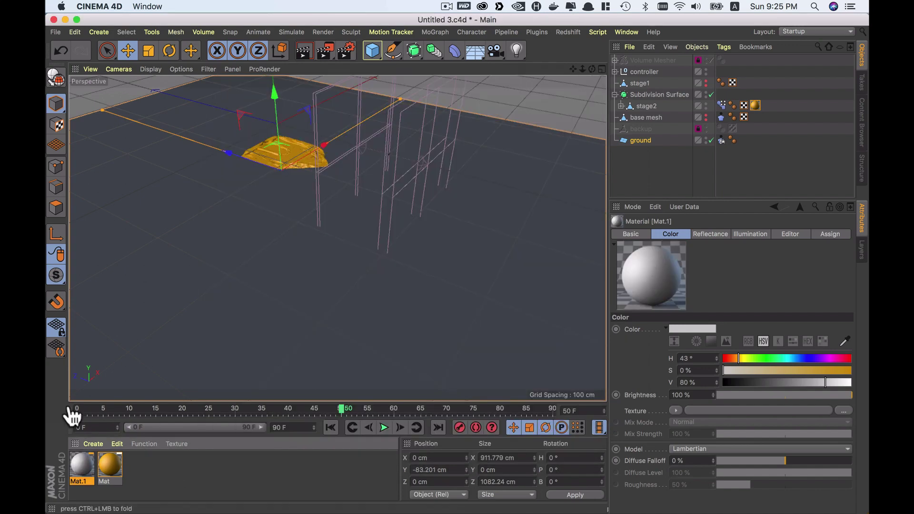
drag(78, 462, 145, 312)
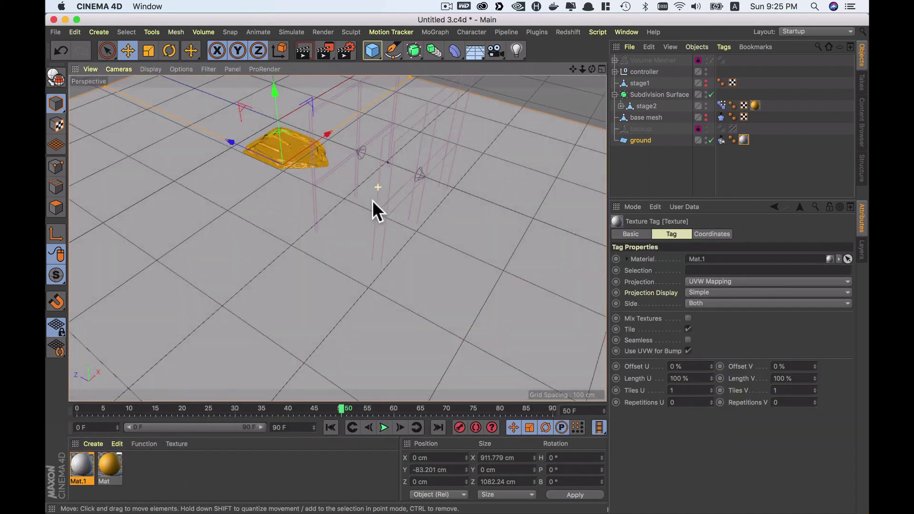
scroll(372, 200, up, 3)
scroll(388, 230, up, 2)
scroll(401, 235, up, 2)
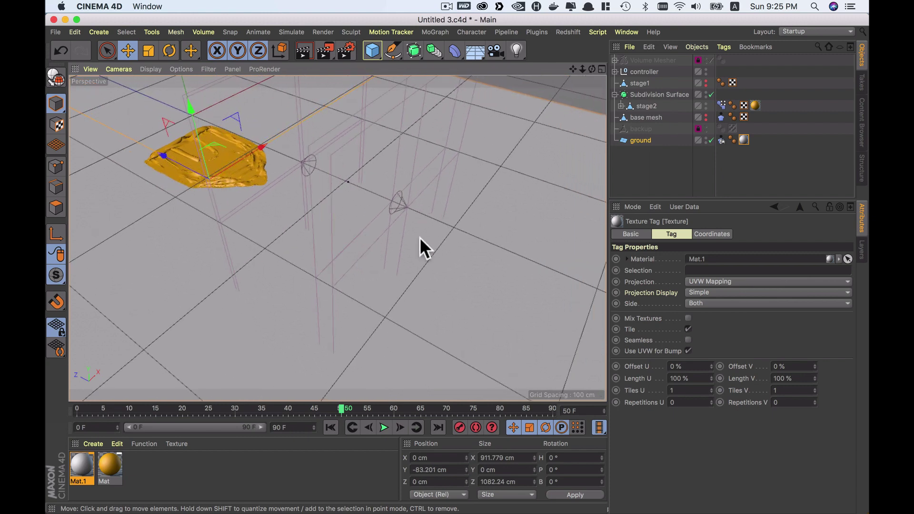
alt+drag(450, 256, 414, 255)
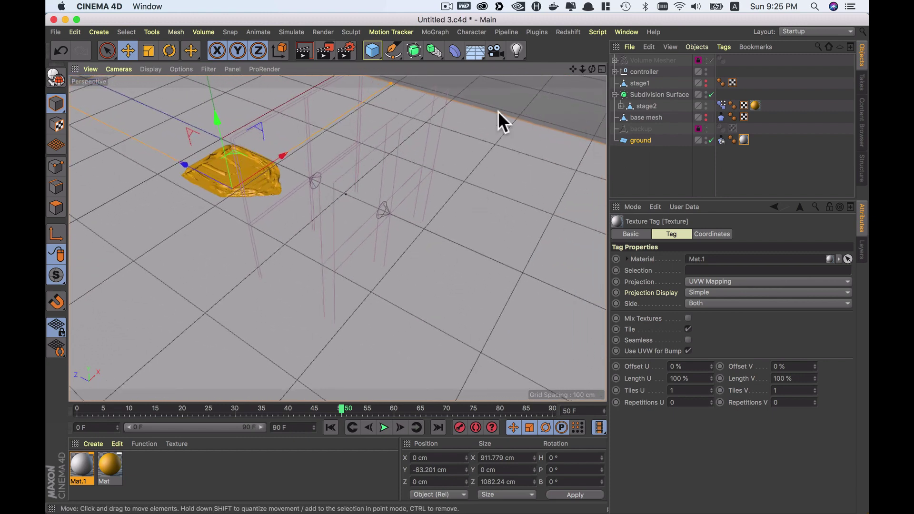
Step: Add a Camera, view through it, and set its Projection to Isometric, framing the mesh
click(496, 47)
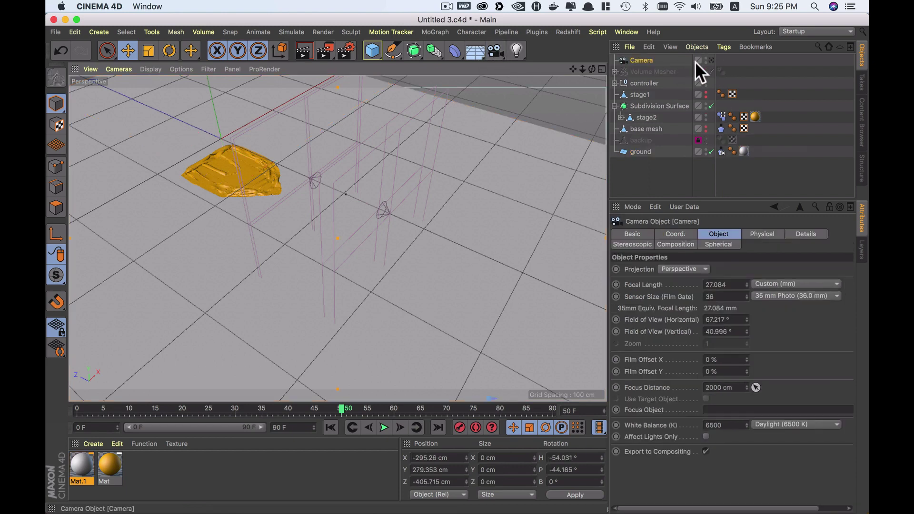
click(712, 60)
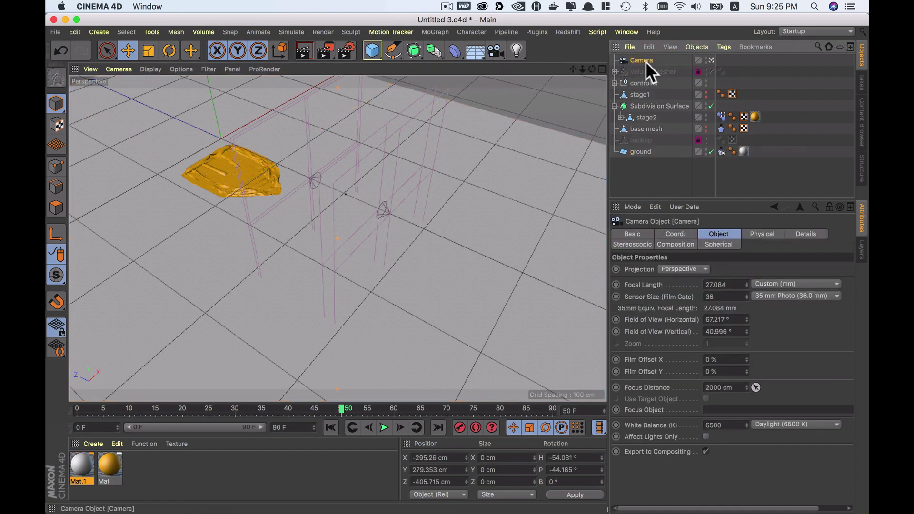
click(688, 269)
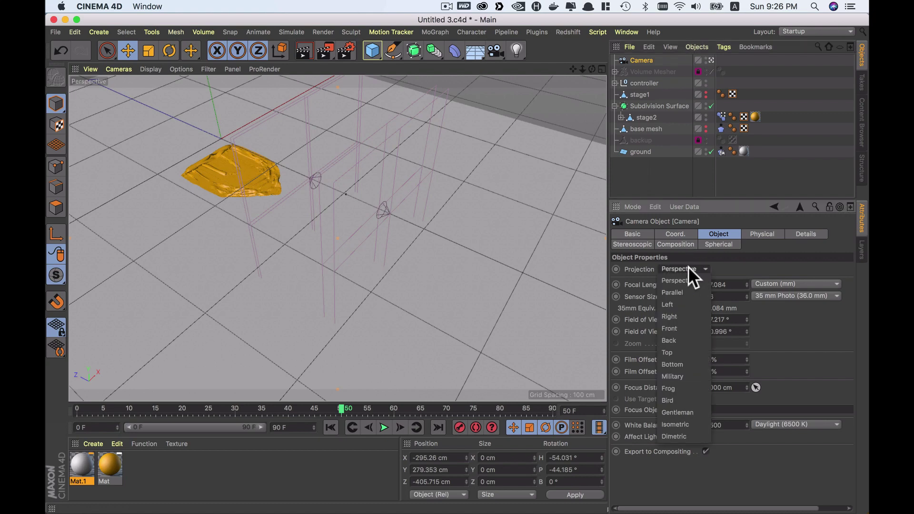
click(690, 422)
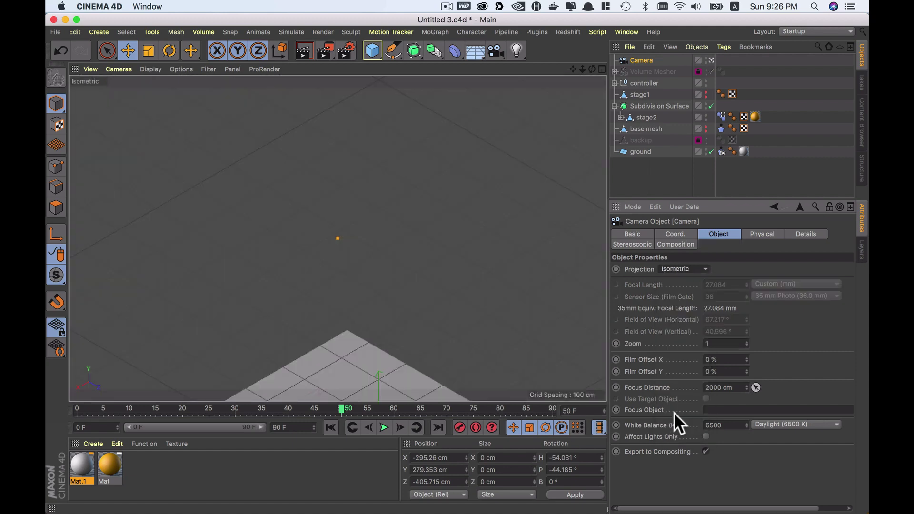
scroll(393, 359, up, 3)
scroll(367, 246, up, 2)
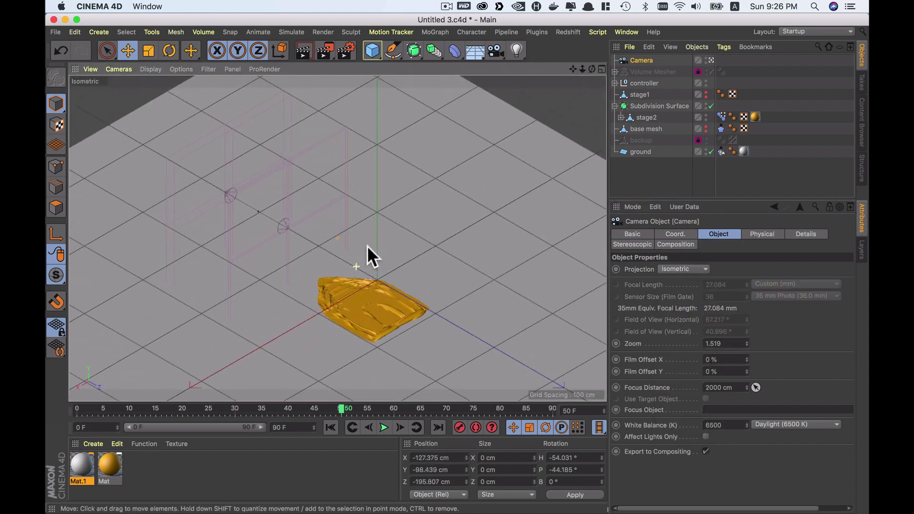
scroll(376, 207, down, 2)
scroll(365, 200, down, 1)
scroll(333, 204, down, 1)
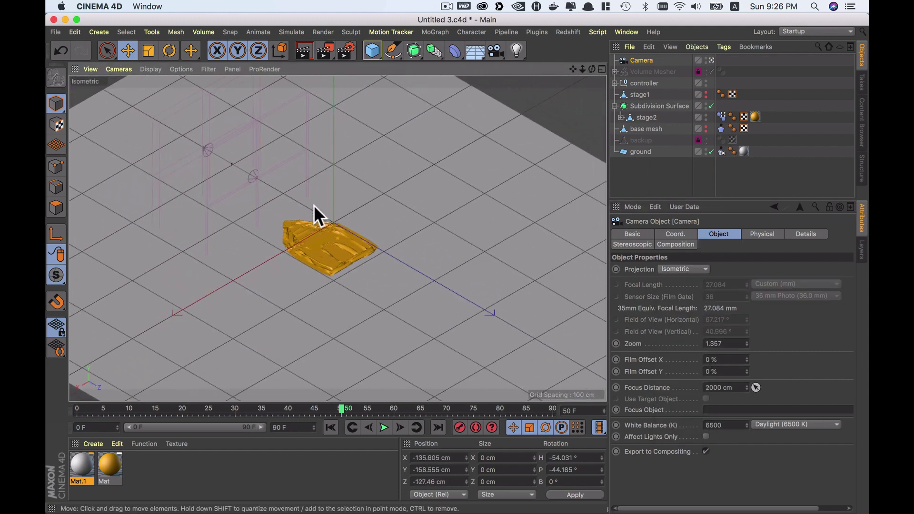
scroll(321, 211, up, 1)
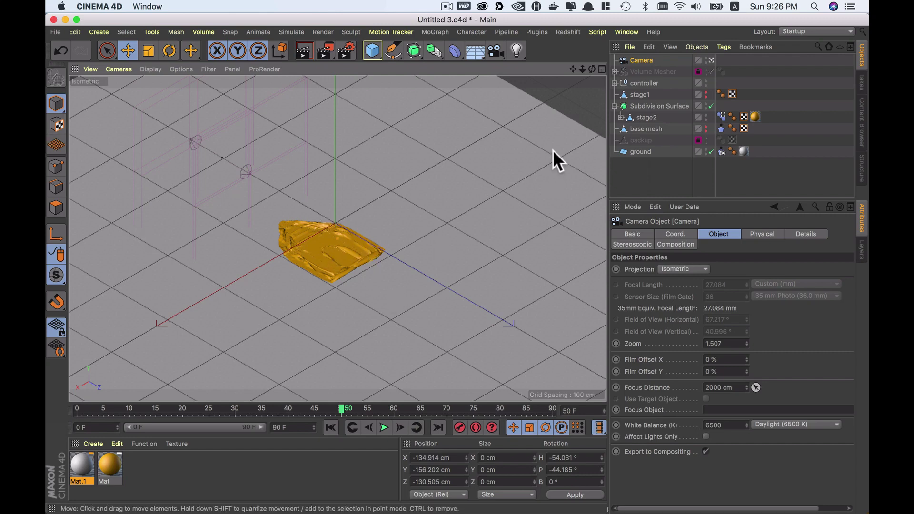
alt+middle_drag(422, 219, 448, 199)
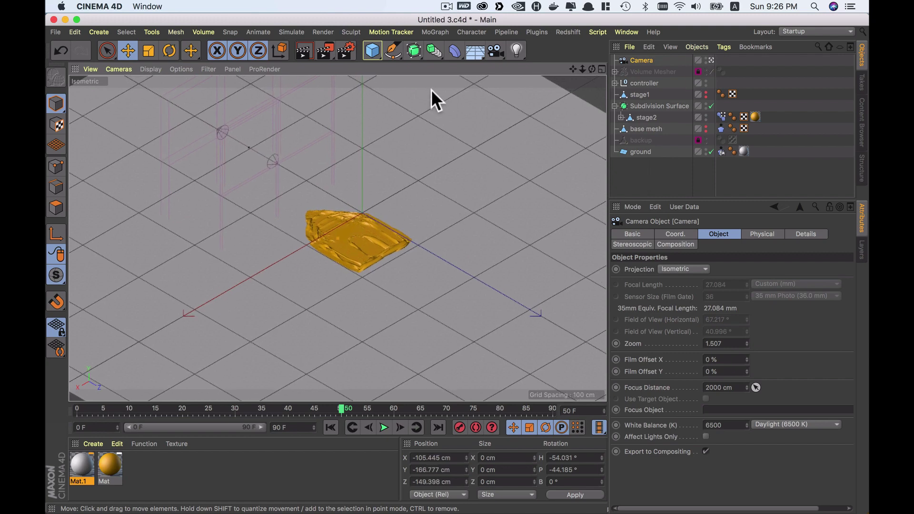
Step: Set the render output height to 1280 in Render Settings
click(347, 50)
click(554, 105)
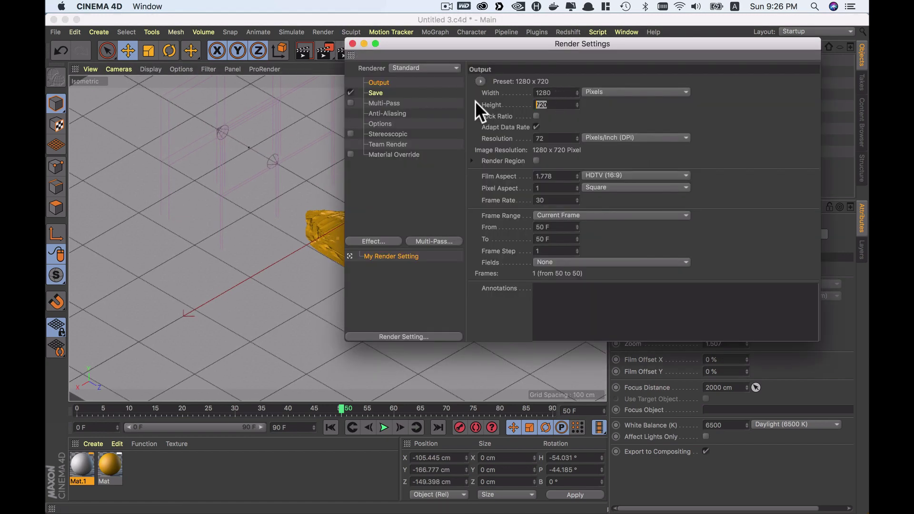
text(1280)
click(353, 44)
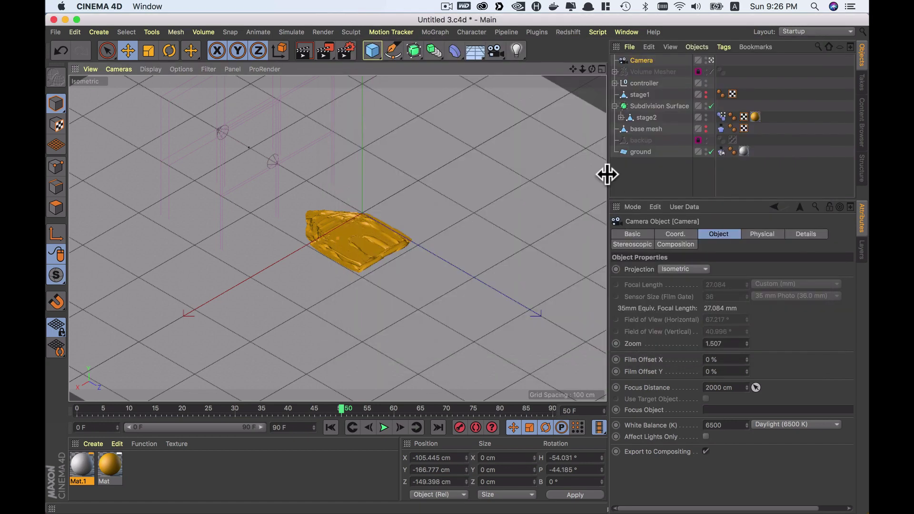
Step: Narrow the viewport to widen the side panels, then zoom in on the mesh and select stage2
drag(608, 173, 551, 174)
click(347, 50)
text(1280)
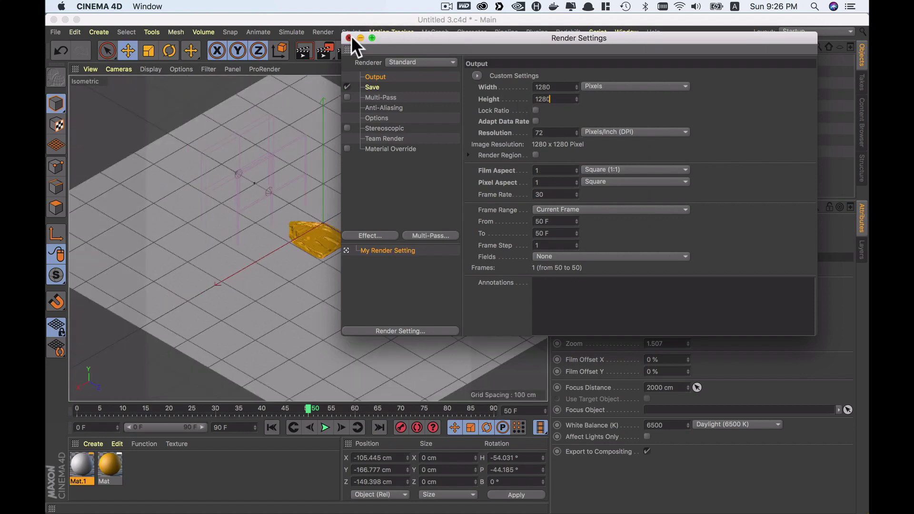
click(350, 37)
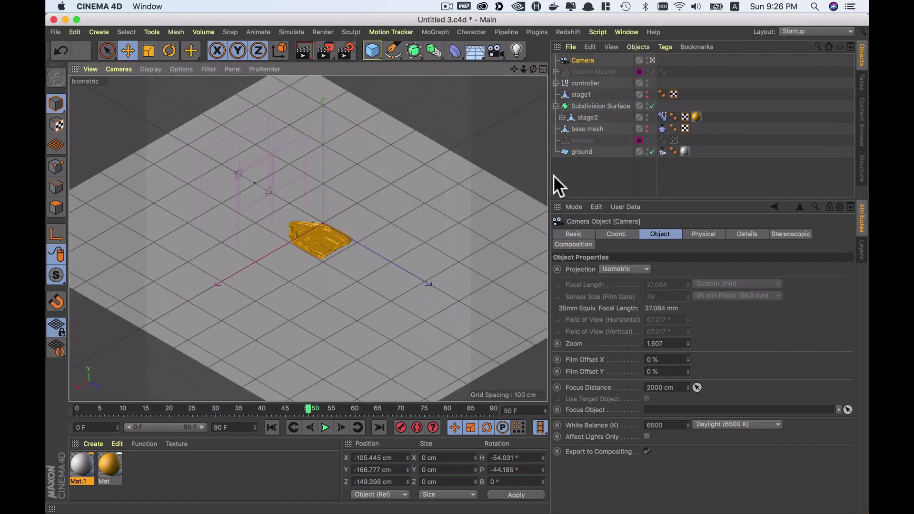
drag(548, 181, 398, 175)
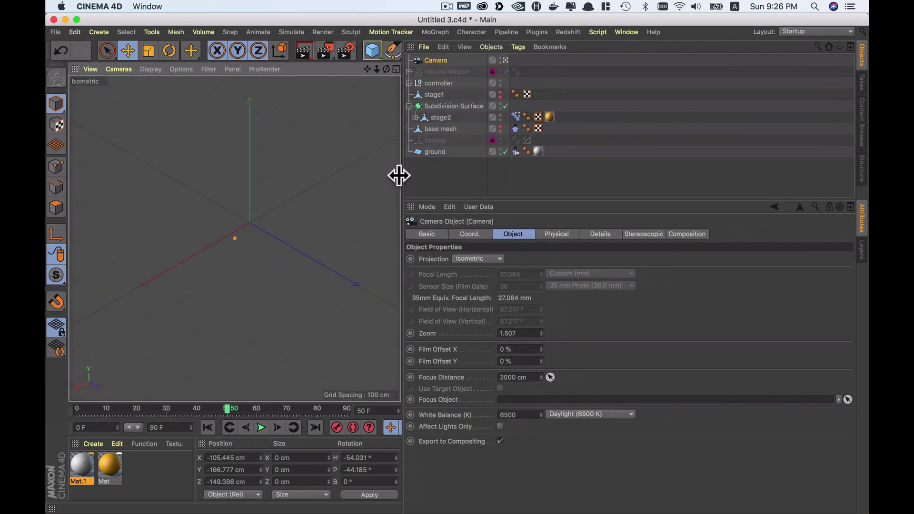
scroll(264, 224, up, 2)
scroll(275, 219, up, 2)
scroll(275, 218, up, 1)
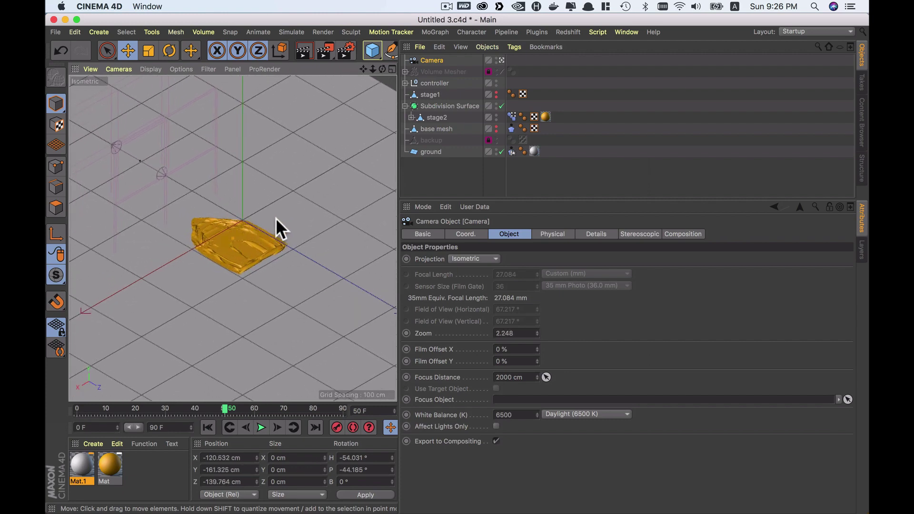
scroll(276, 218, up, 1)
alt+middle_drag(282, 219, 285, 219)
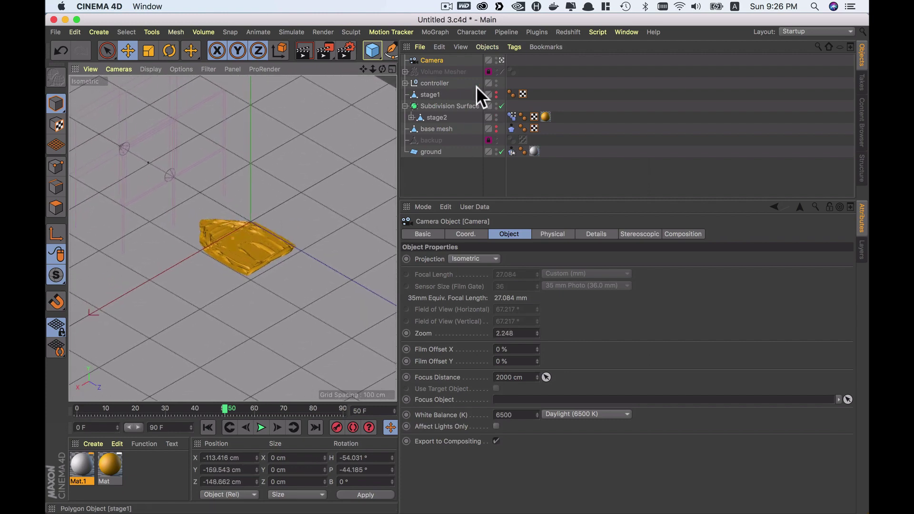
click(436, 117)
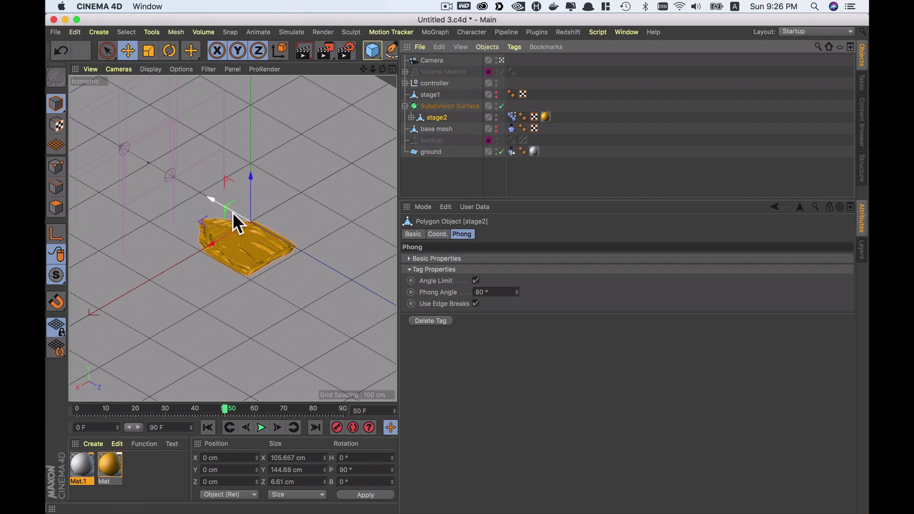
Step: Move the controller null along its axis and turn it 180° in heading
drag(231, 211, 106, 137)
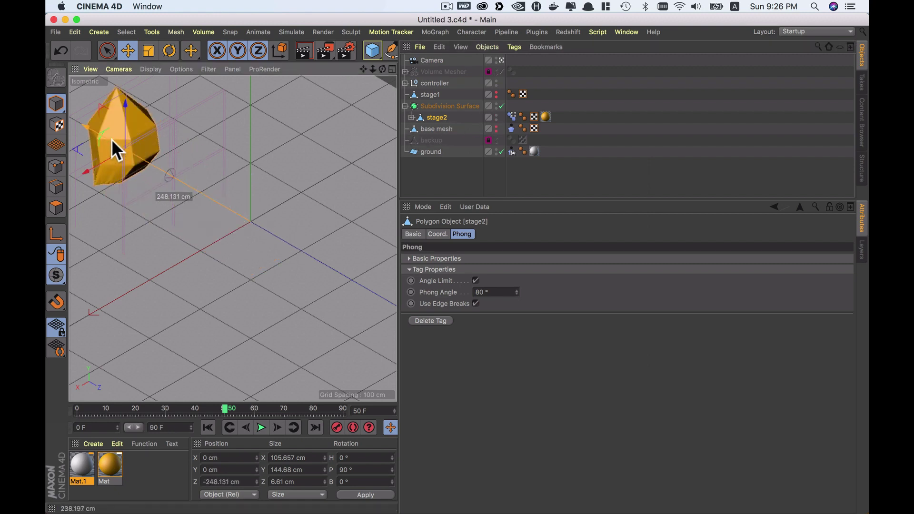
key(ctrl+z)
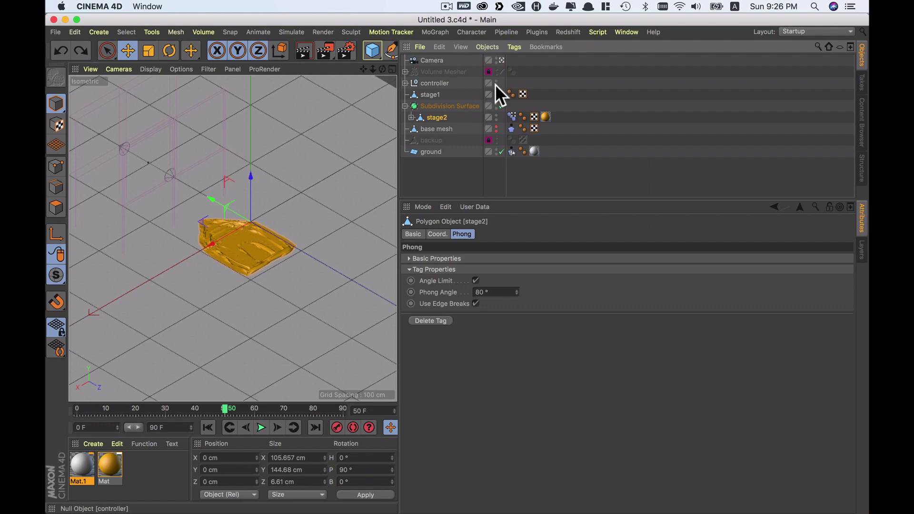
drag(219, 202, 87, 137)
key(ctrl+z)
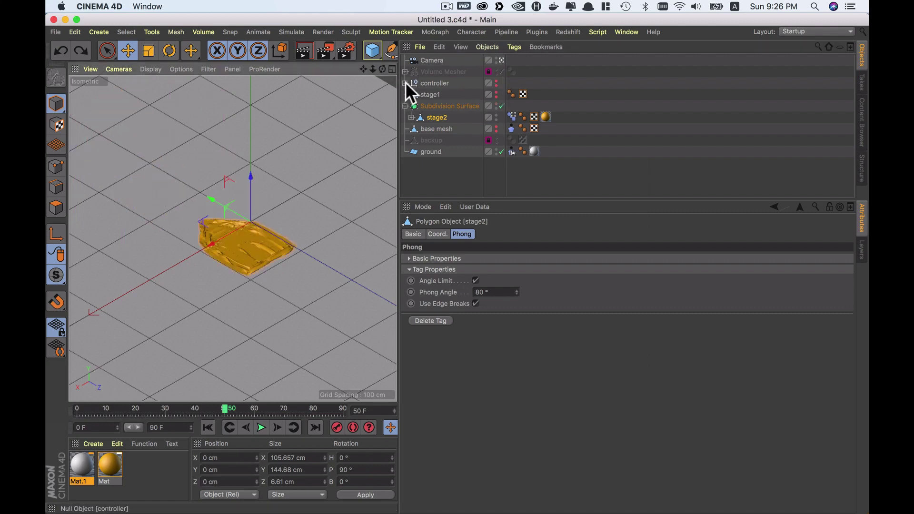
click(412, 82)
drag(167, 175, 332, 271)
key(r)
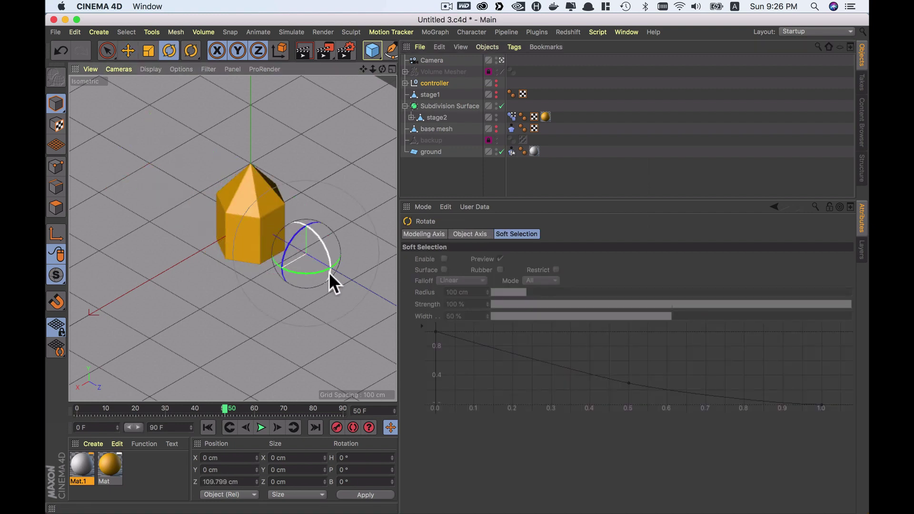
mouse_move(316, 270)
mouse_down()
mouse_move(222, 241)
mouse_move(230, 217)
mouse_move(282, 195)
mouse_up()
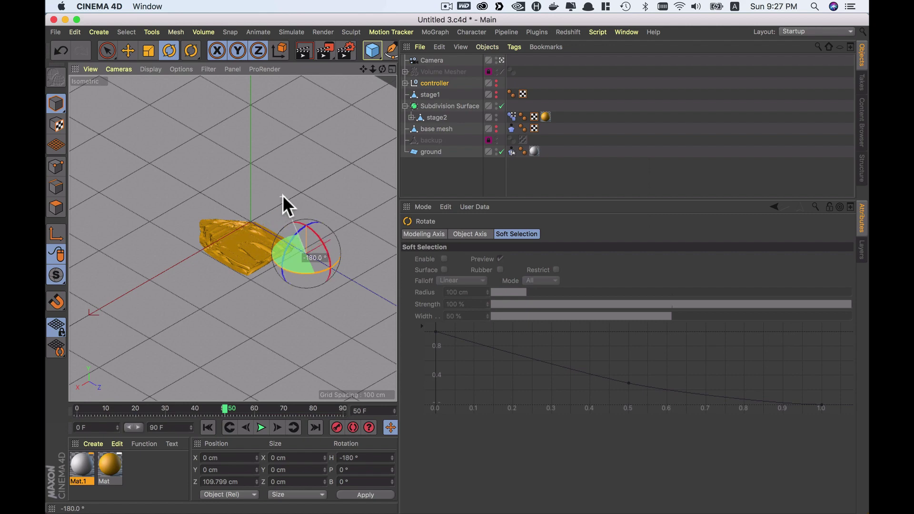
key(e)
Step: Flip stage2 -180° in bank and shift it along Z
click(434, 116)
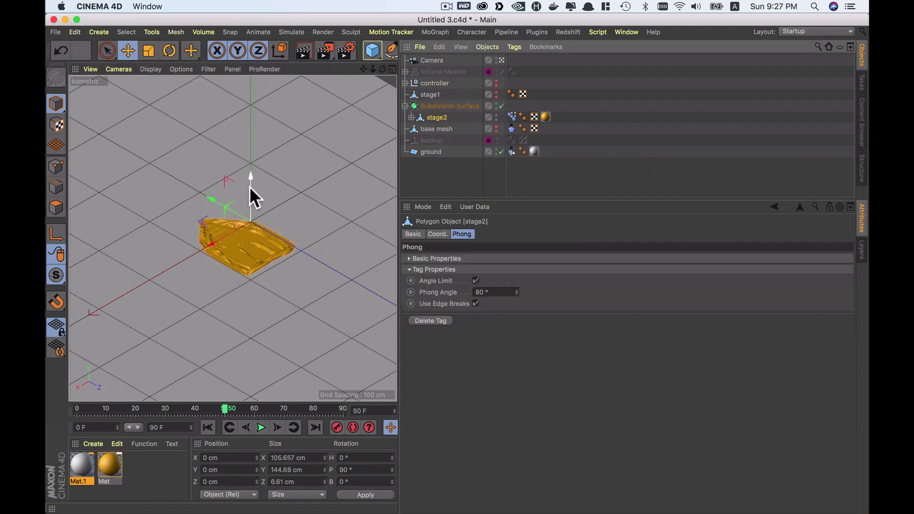
drag(122, 149, 91, 138)
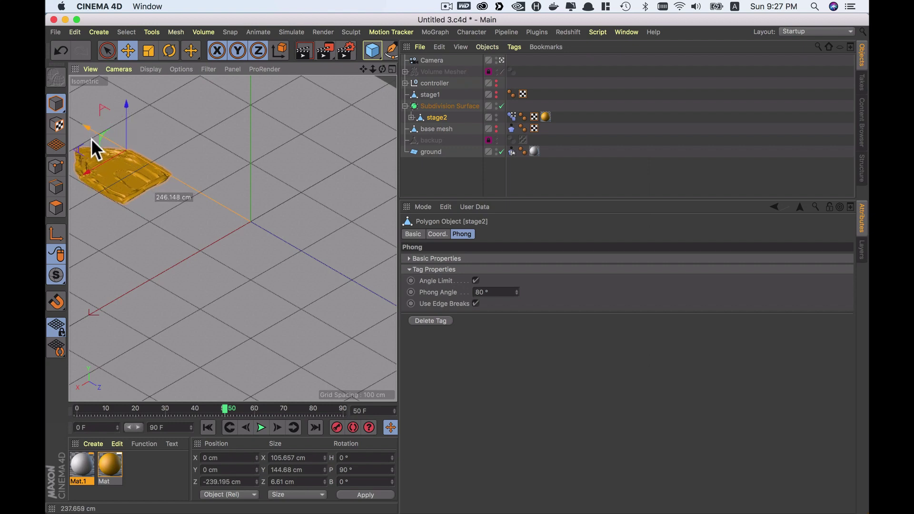
key(r)
mouse_move(134, 162)
mouse_down()
mouse_move(72, 163)
mouse_move(115, 110)
mouse_move(98, 116)
mouse_up()
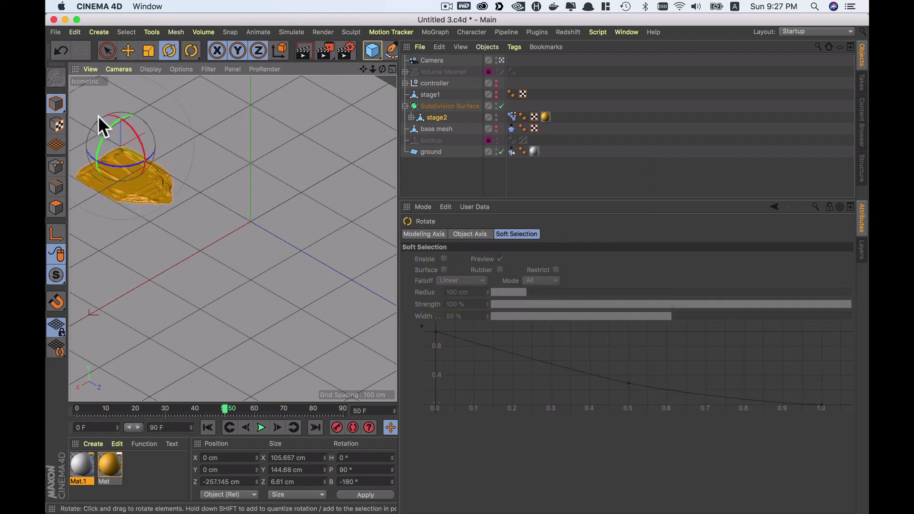
key(e)
drag(138, 156, 102, 138)
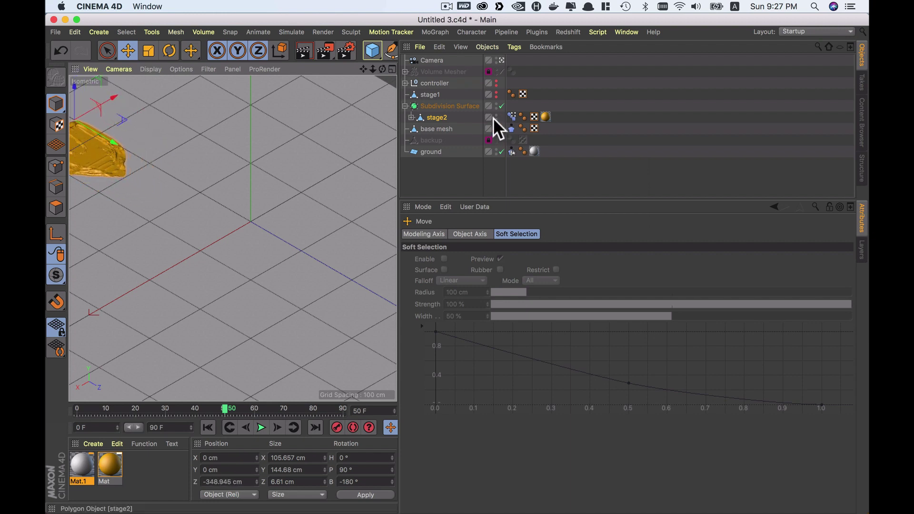
Step: Move the controller null along Z toward the upper left
click(433, 83)
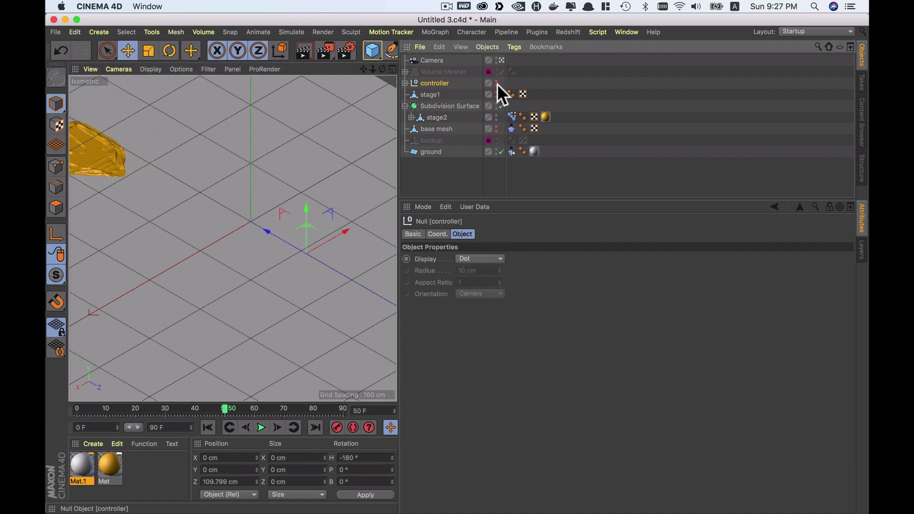
click(405, 83)
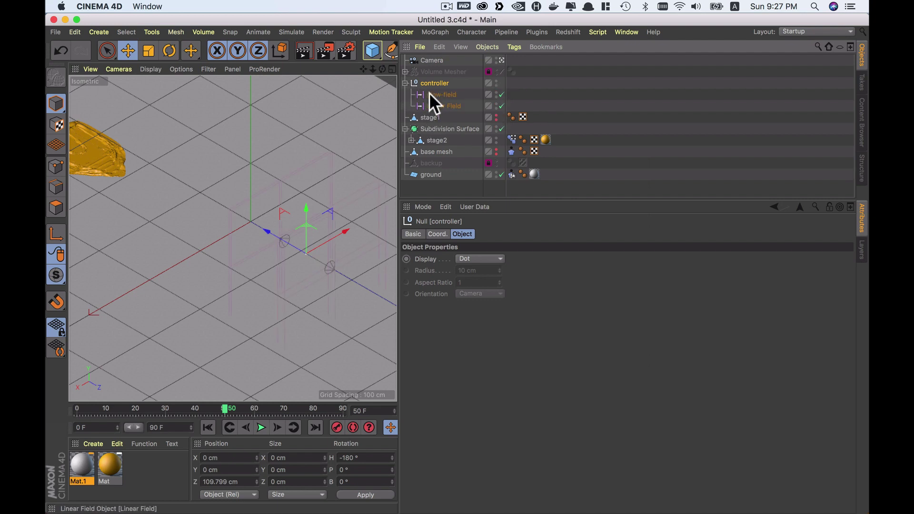
mouse_move(275, 238)
mouse_down()
mouse_move(190, 210)
mouse_move(93, 152)
mouse_move(127, 173)
mouse_up()
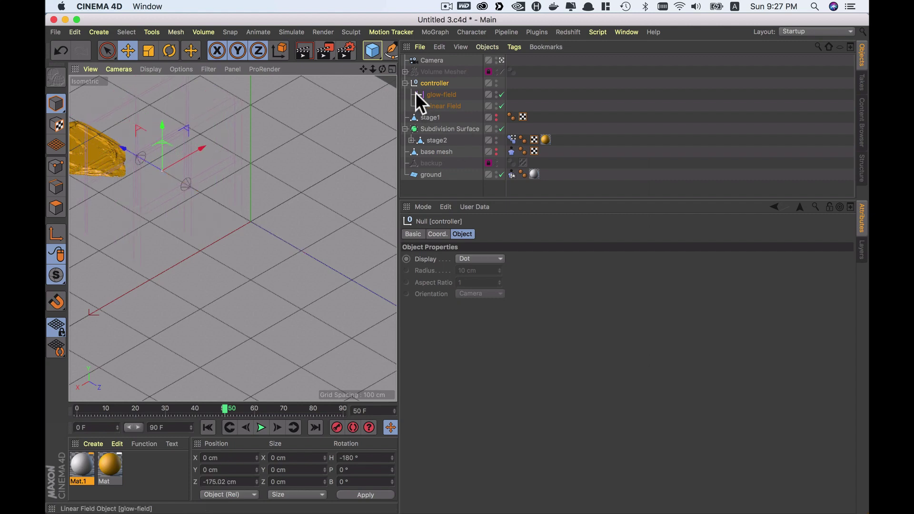
click(406, 84)
Step: Keyframe stage2's P.Z at frames 0, 60 and 90, from −381 cm to 392 cm
click(439, 115)
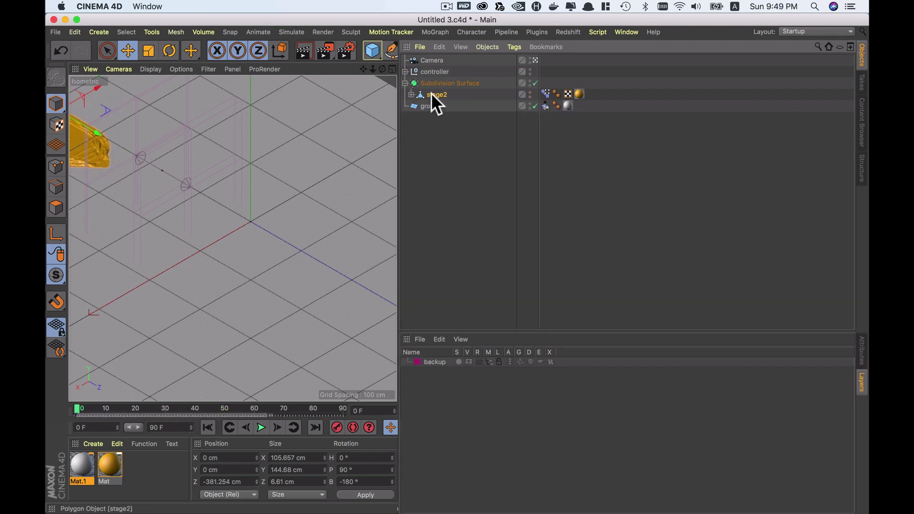
click(862, 361)
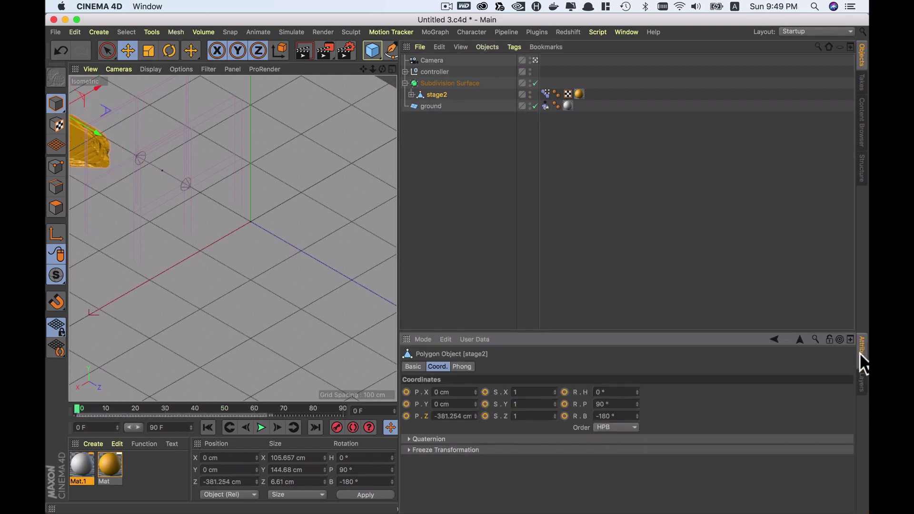
click(406, 416)
click(255, 408)
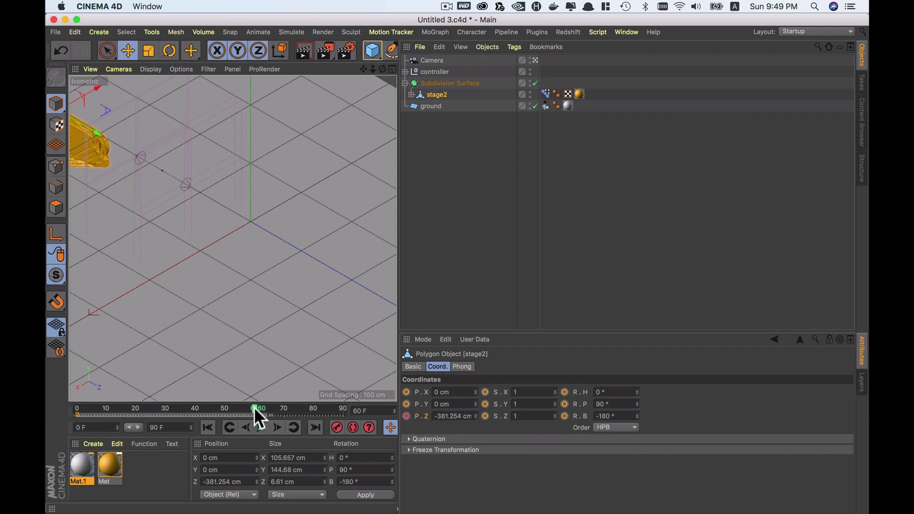
drag(113, 140, 259, 261)
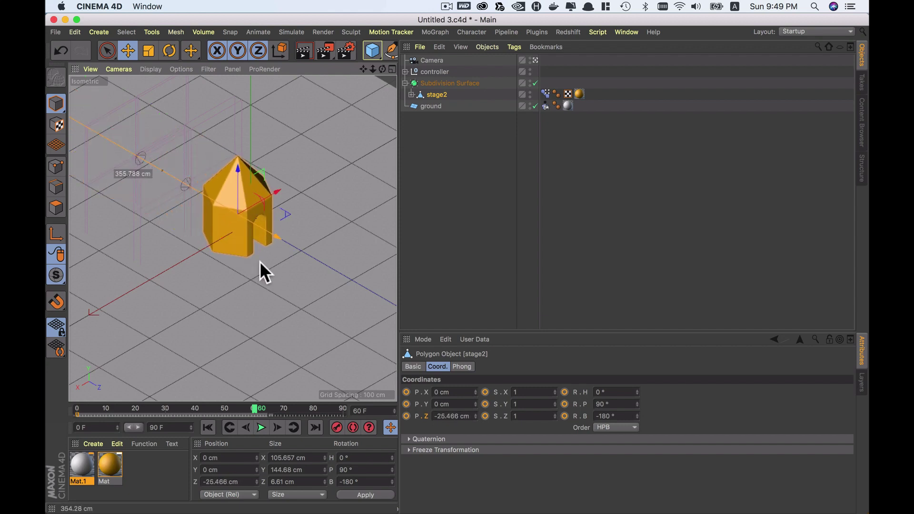
click(407, 416)
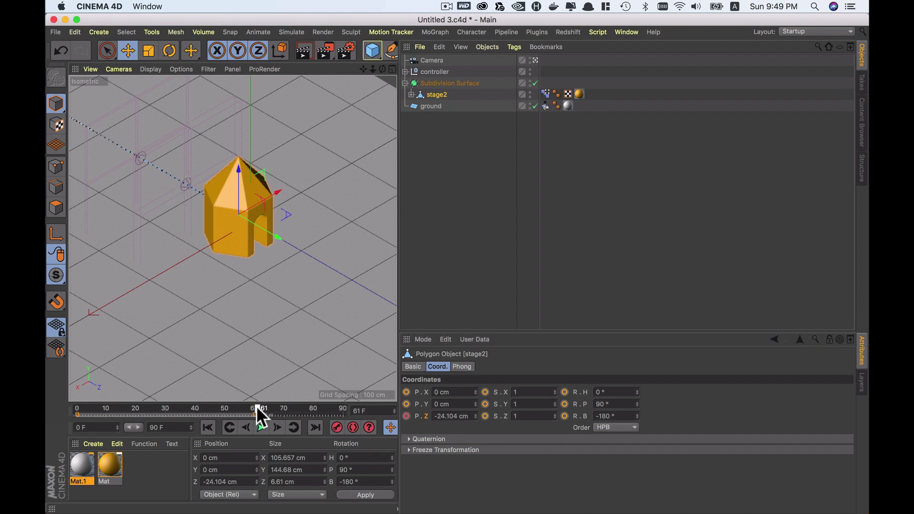
drag(258, 410, 313, 412)
drag(273, 230, 420, 323)
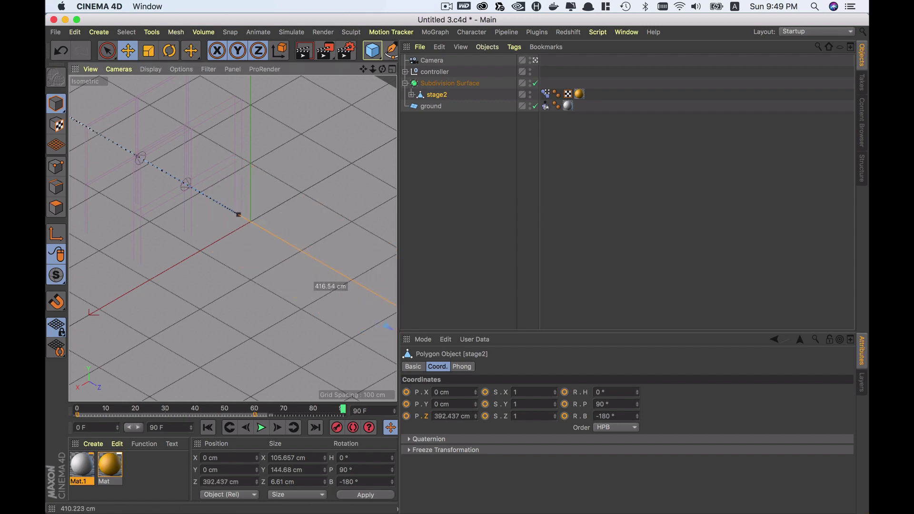
click(407, 416)
click(210, 427)
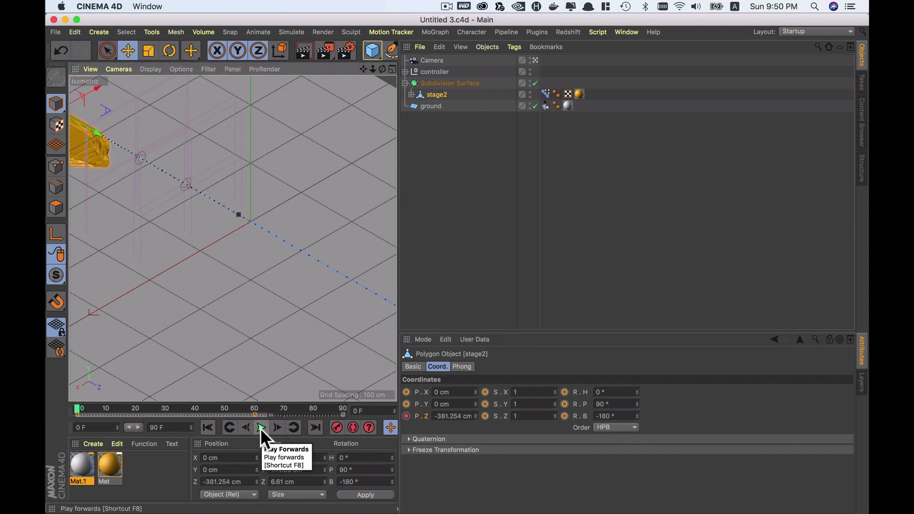
Step: Play the stage2 animation to check it, then rewind to frame 0
click(447, 6)
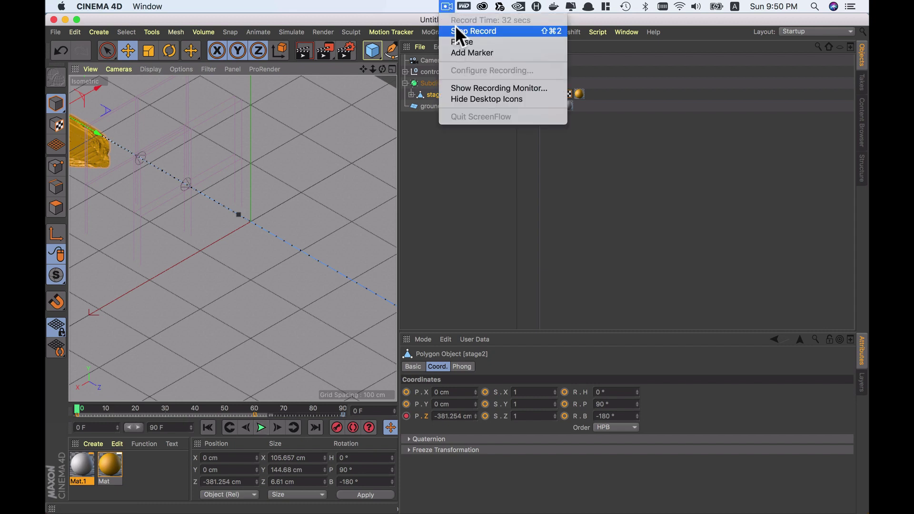
click(462, 52)
click(261, 424)
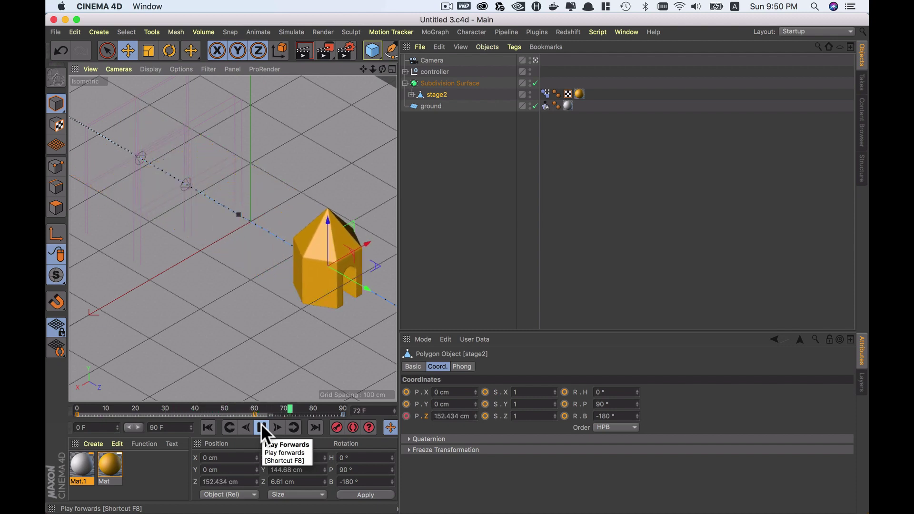
click(261, 427)
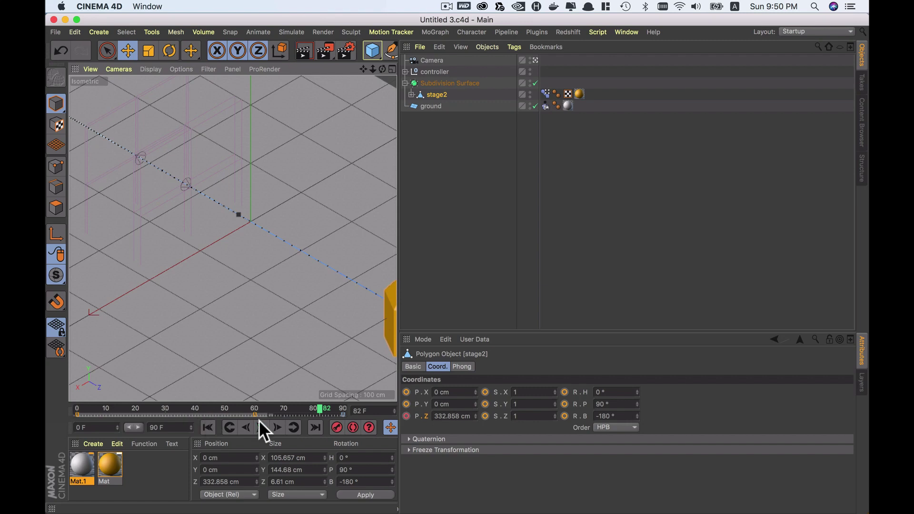
click(212, 427)
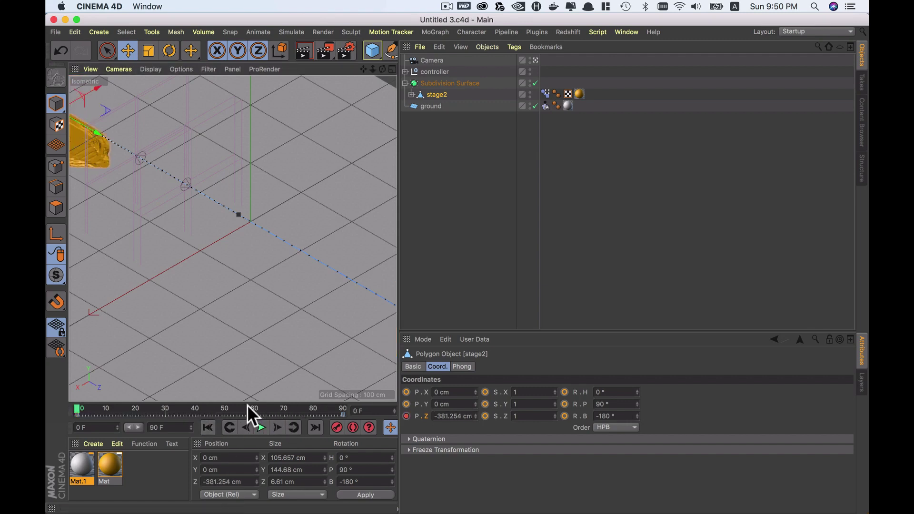
Step: Copy frame 60's P.Z and key it at frame 66 as -24.104 cm
drag(247, 407, 268, 407)
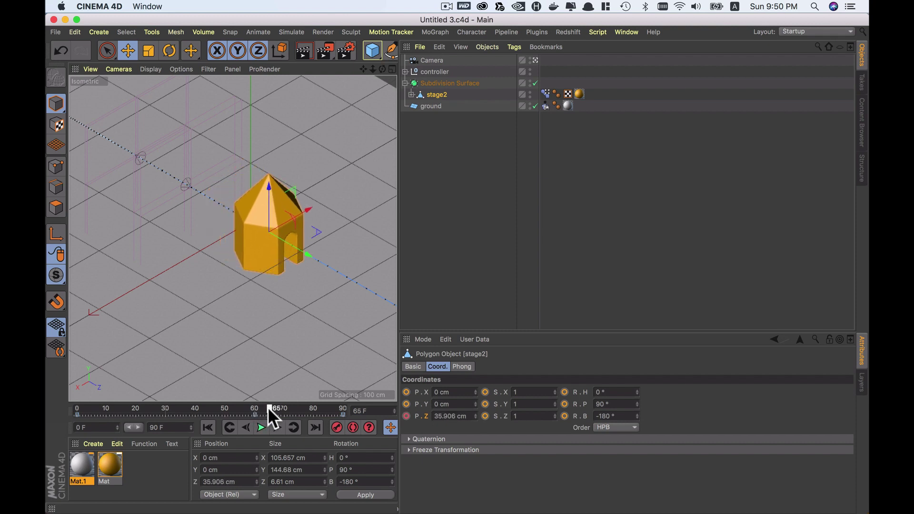
drag(265, 407, 255, 407)
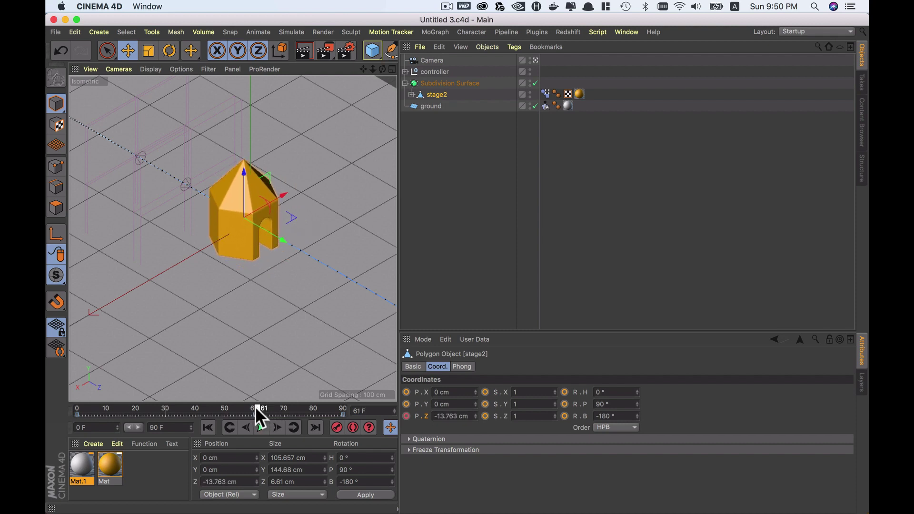
click(451, 417)
drag(255, 405, 272, 406)
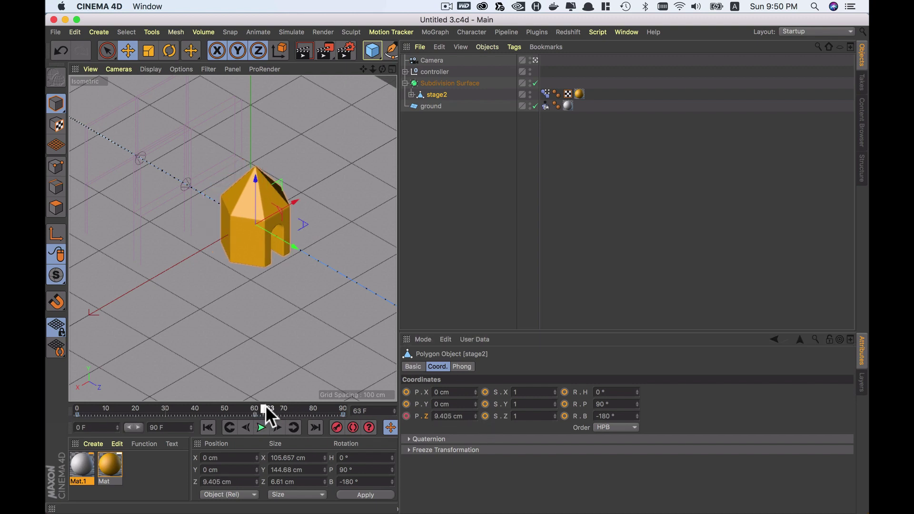
click(443, 417)
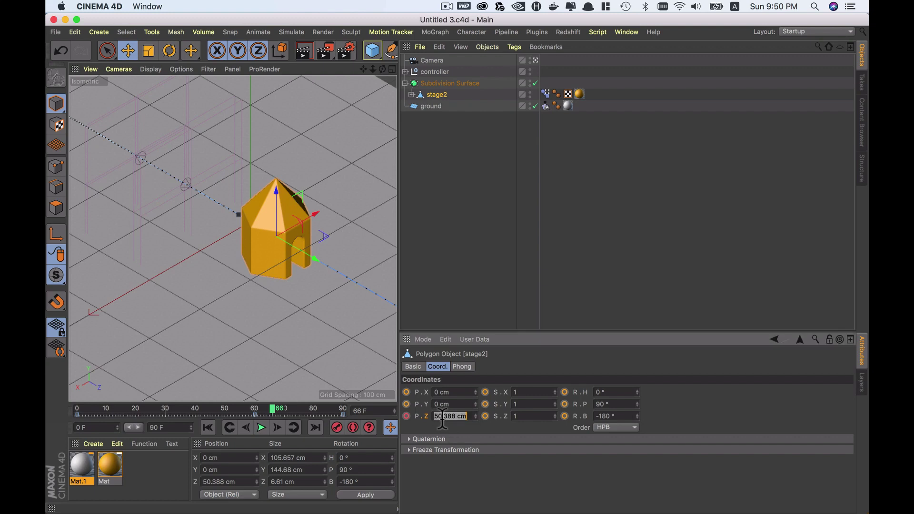
text(-24.104 cm)
key(Return)
click(406, 415)
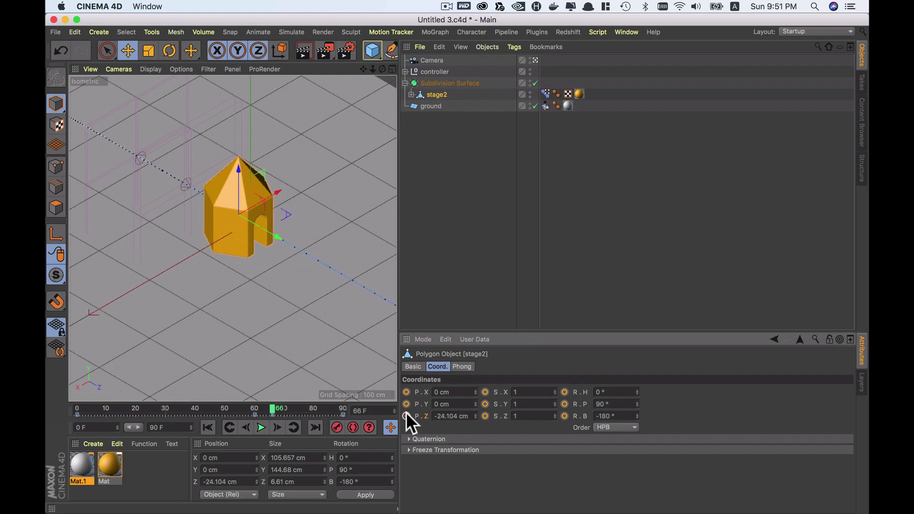
Step: Replay the animation to check the pause, then rewind to the start
click(258, 425)
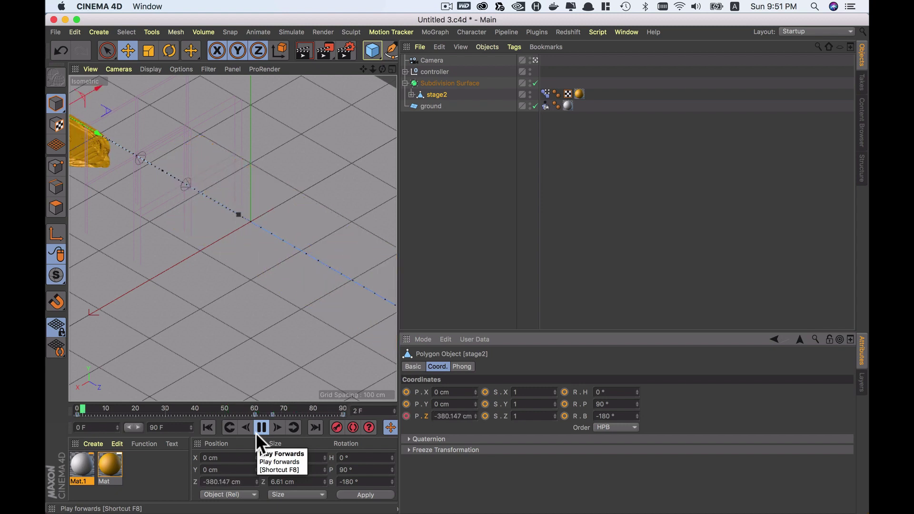
click(209, 428)
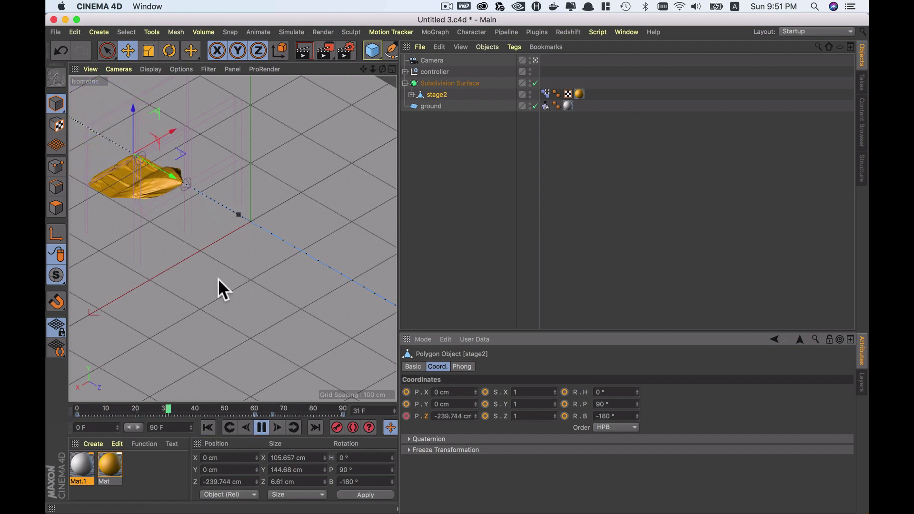
click(262, 423)
click(208, 428)
Step: Add a Jiggle deformer via Shift+C, nest it under Plain inside stage2, and save
key(super+s)
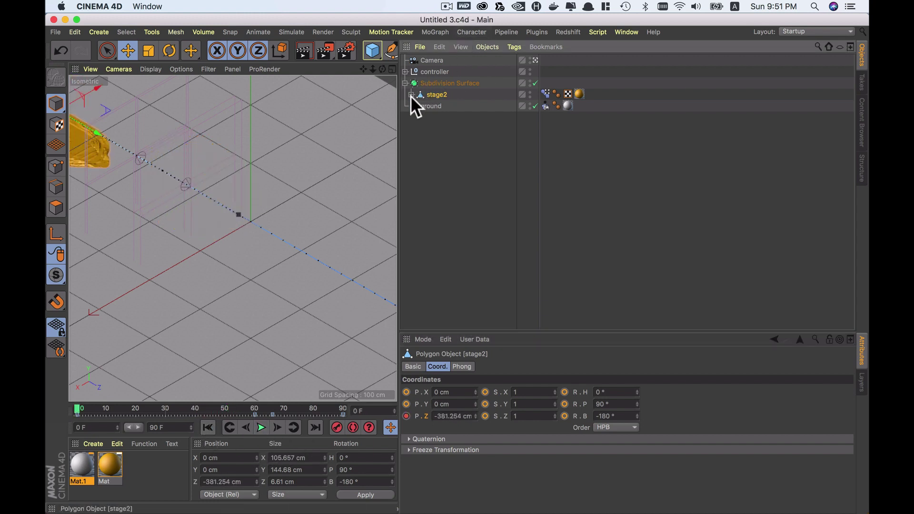
click(412, 94)
key(shift+c)
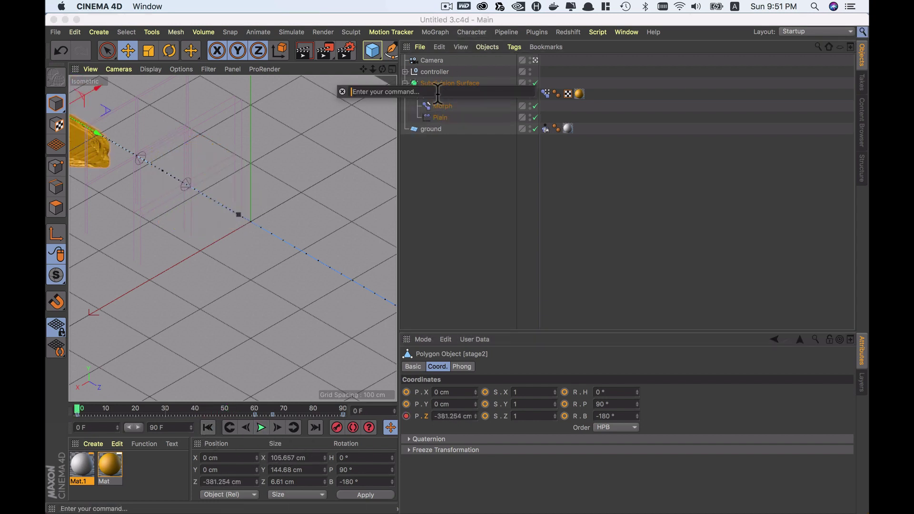
text(ji)
key(Return)
drag(438, 60, 442, 130)
key(super+s)
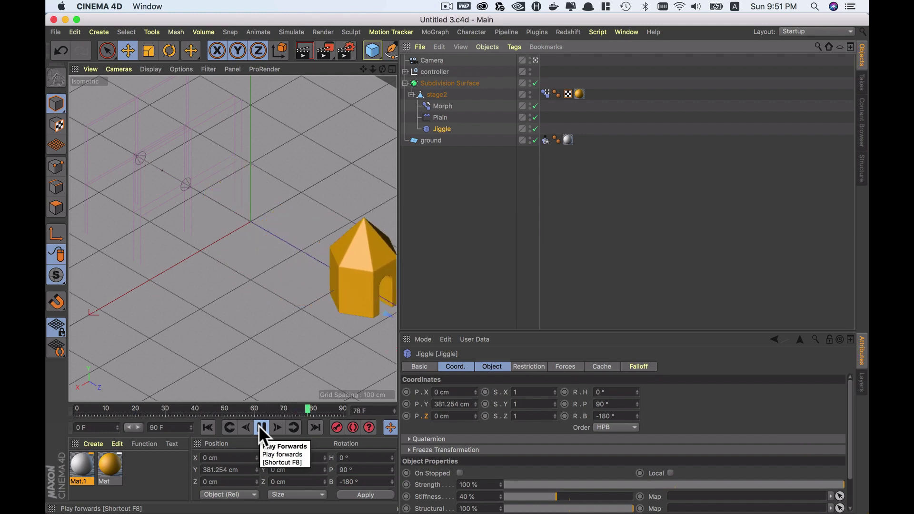
Step: Set the Jiggle to Stiffness 47 %, Structural 83 % and Drag 14 %
click(262, 427)
click(208, 428)
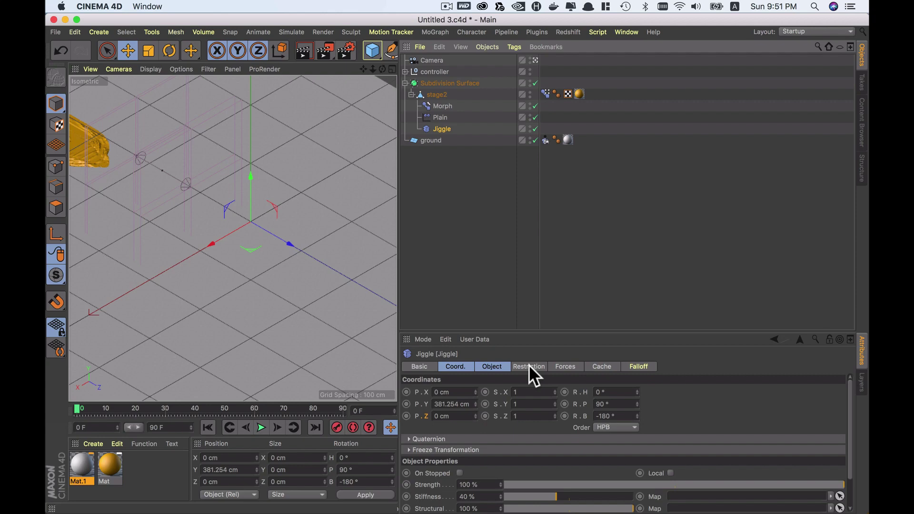
click(529, 366)
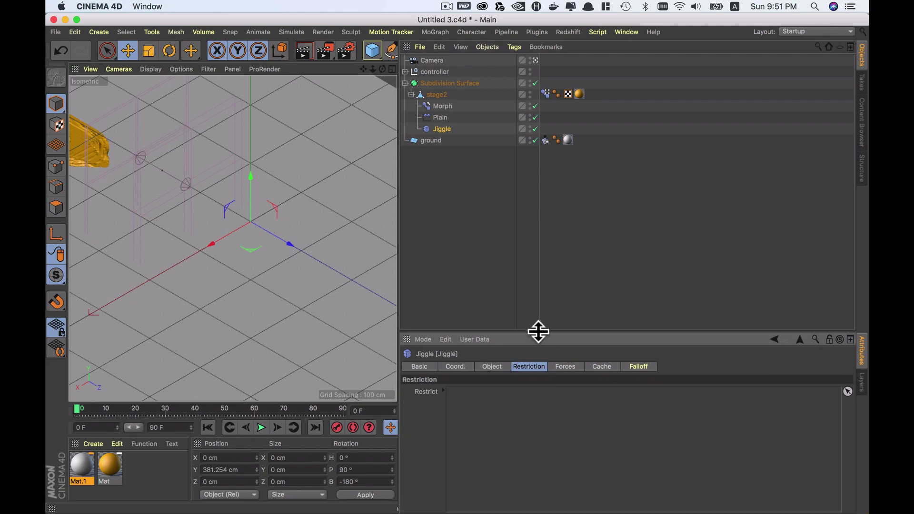
drag(537, 332, 546, 252)
click(500, 284)
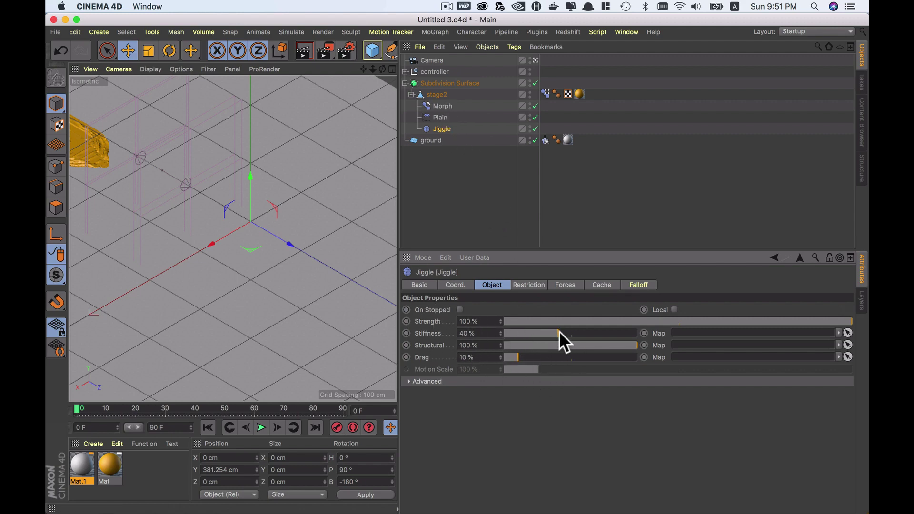
drag(635, 345, 616, 345)
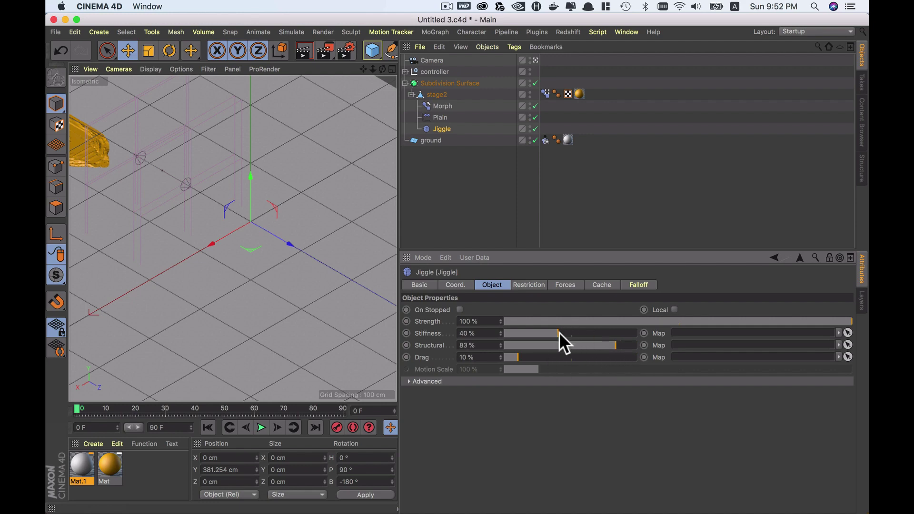
drag(559, 333, 567, 333)
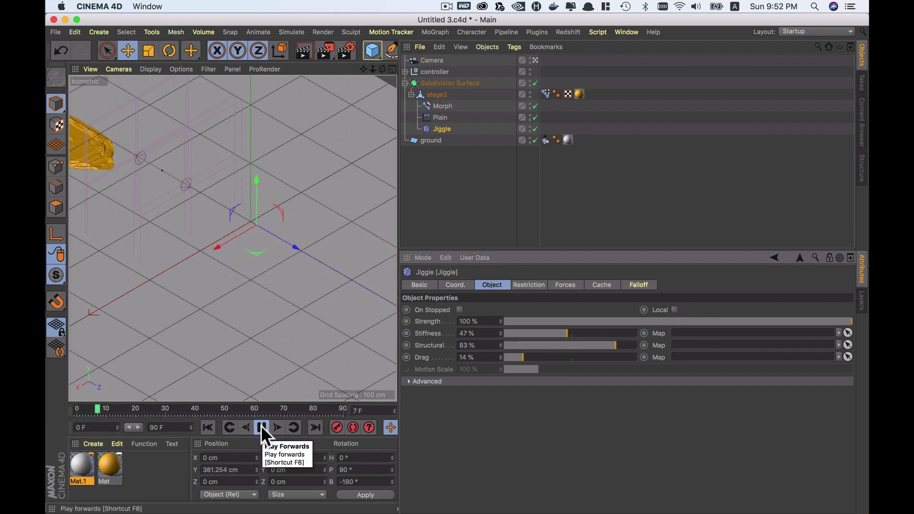
Step: Lower Jiggle Drag to 6 % and preview the animation
click(207, 426)
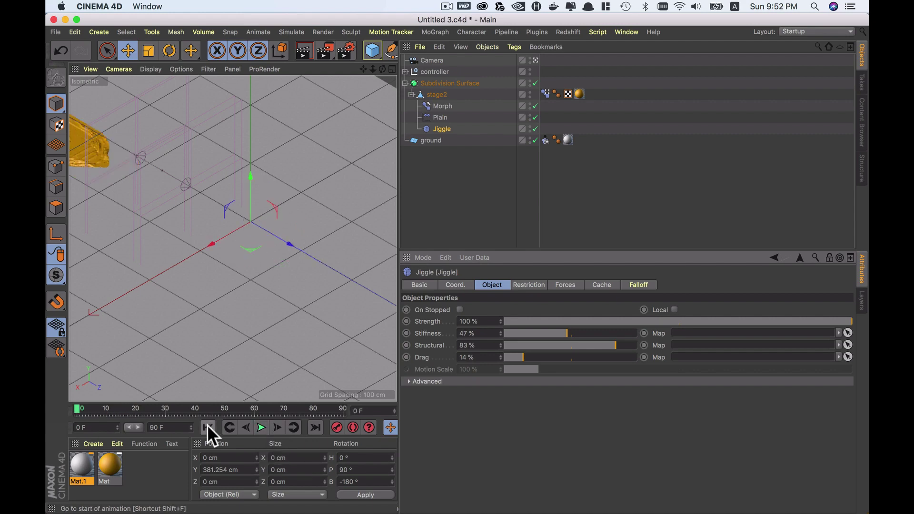
drag(518, 355, 512, 356)
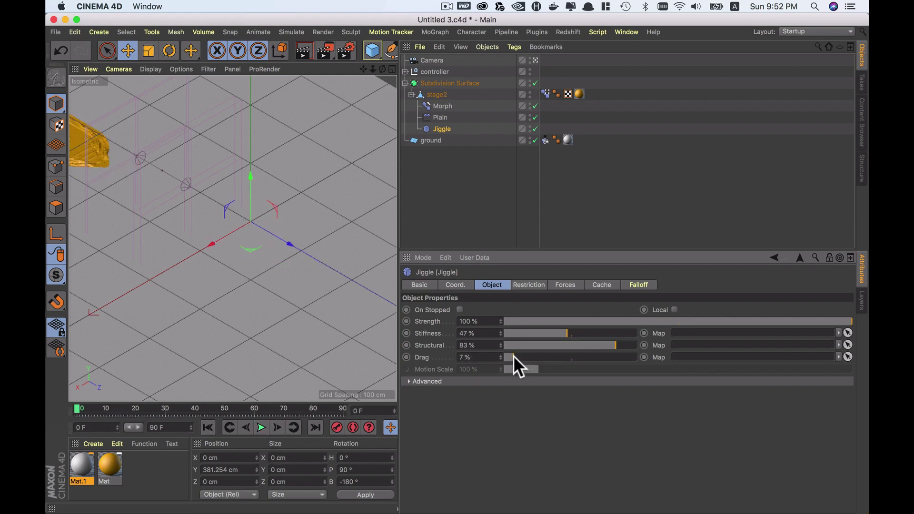
click(255, 426)
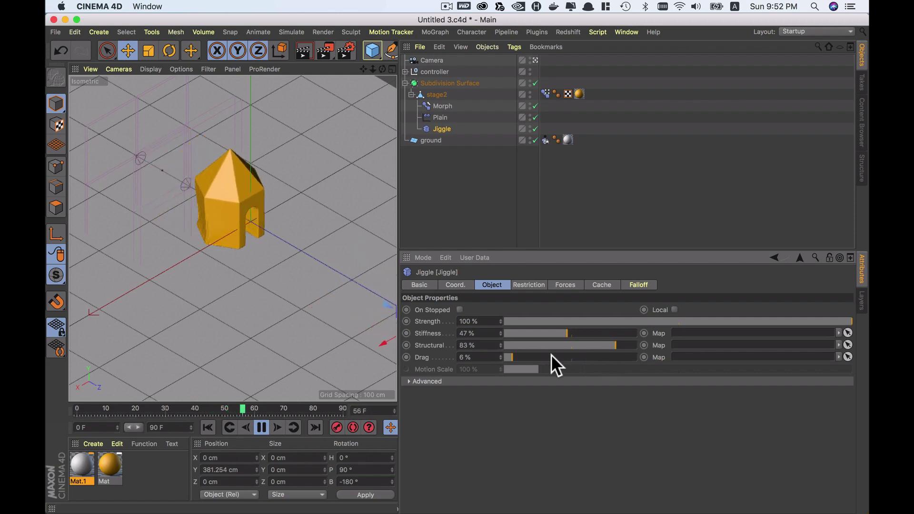
click(261, 427)
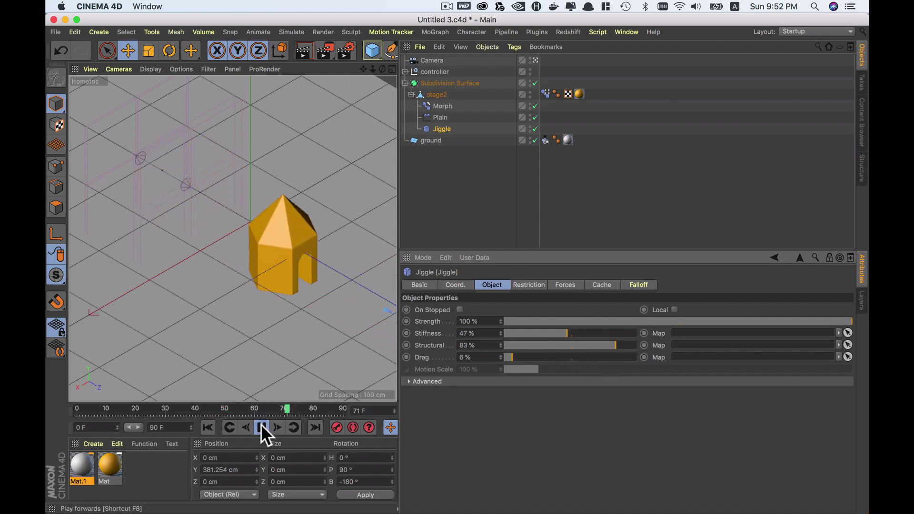
click(208, 427)
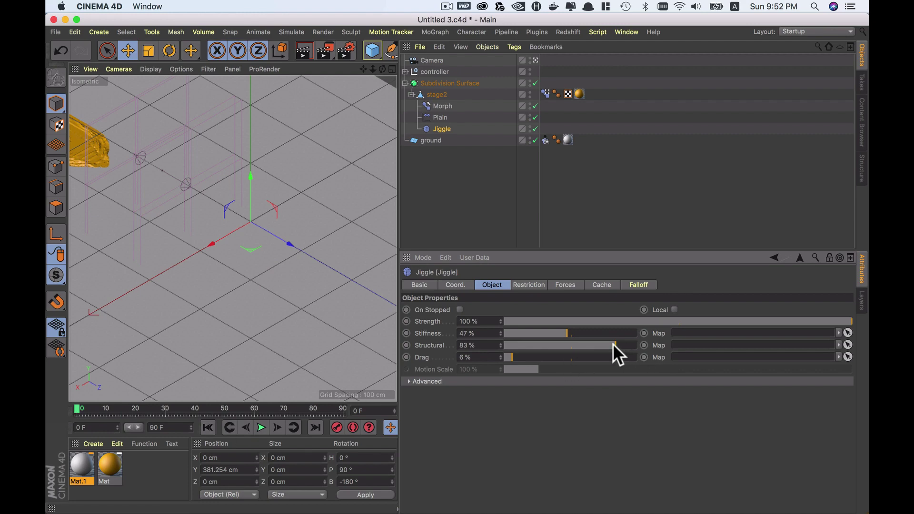
Step: Lower Jiggle Structural further, preview, rewind to frame 0 and collapse stage2
drag(613, 344, 591, 344)
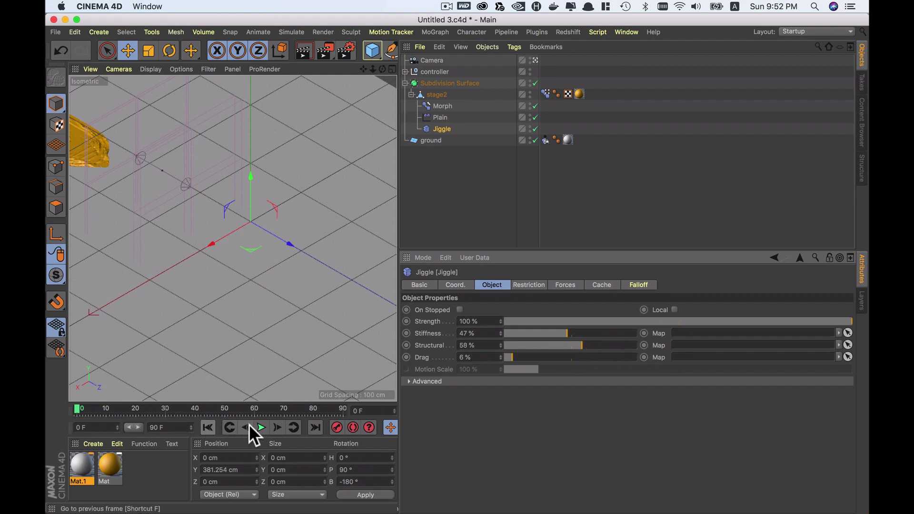
click(261, 427)
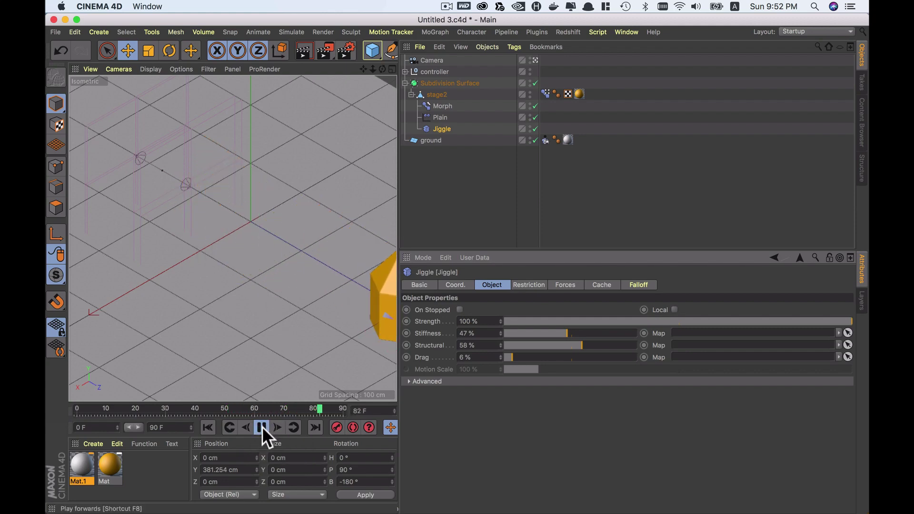
click(200, 425)
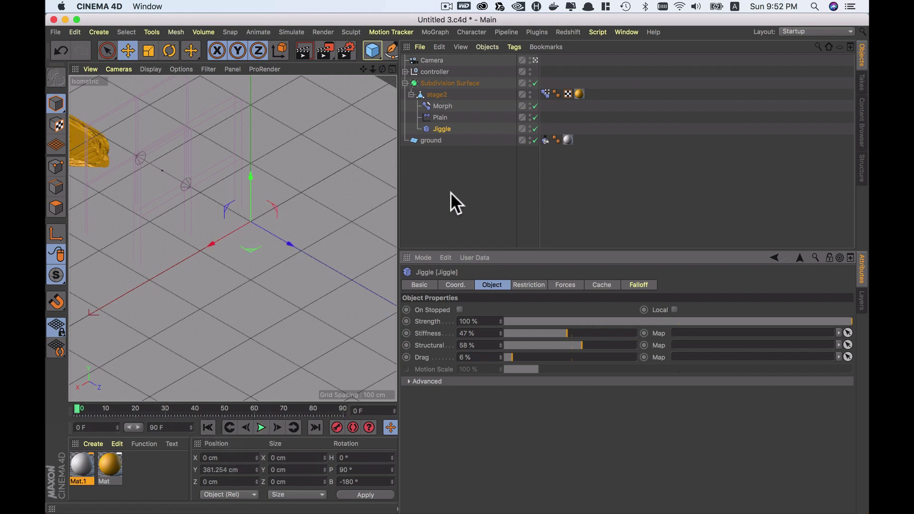
click(483, 177)
click(411, 93)
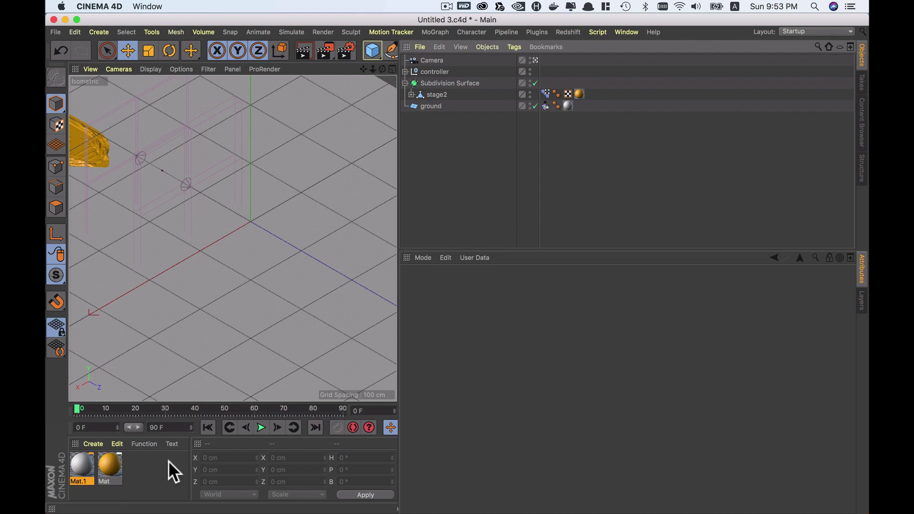
Step: Switch to perspective view, disable the Jiggle deformer, and inspect the hut at frame 59
click(447, 6)
click(454, 32)
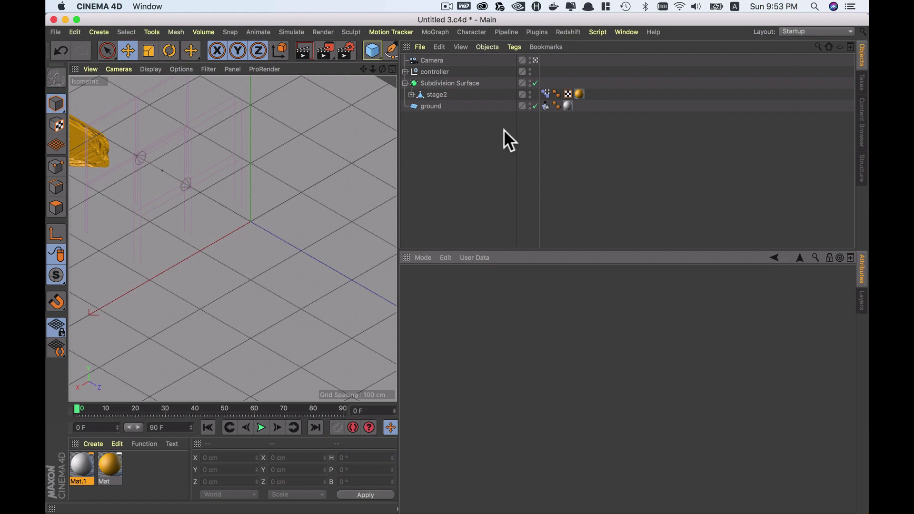
click(535, 59)
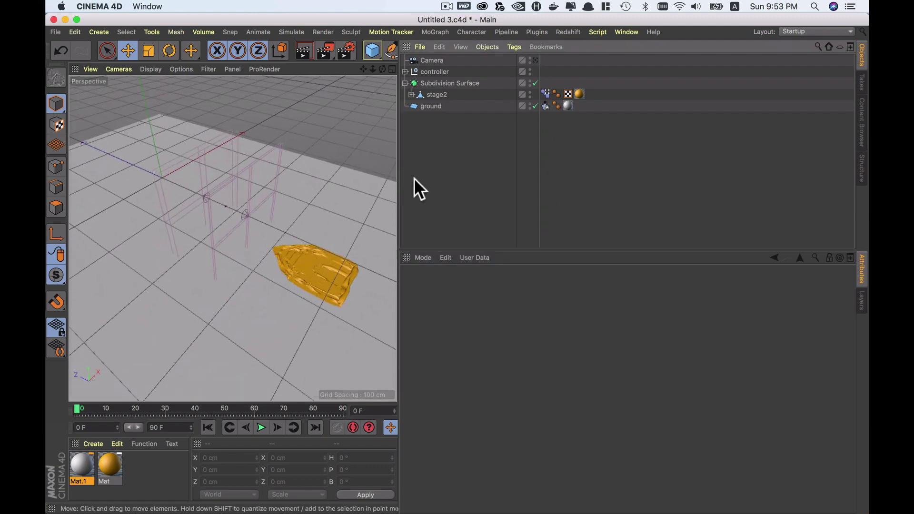
click(412, 95)
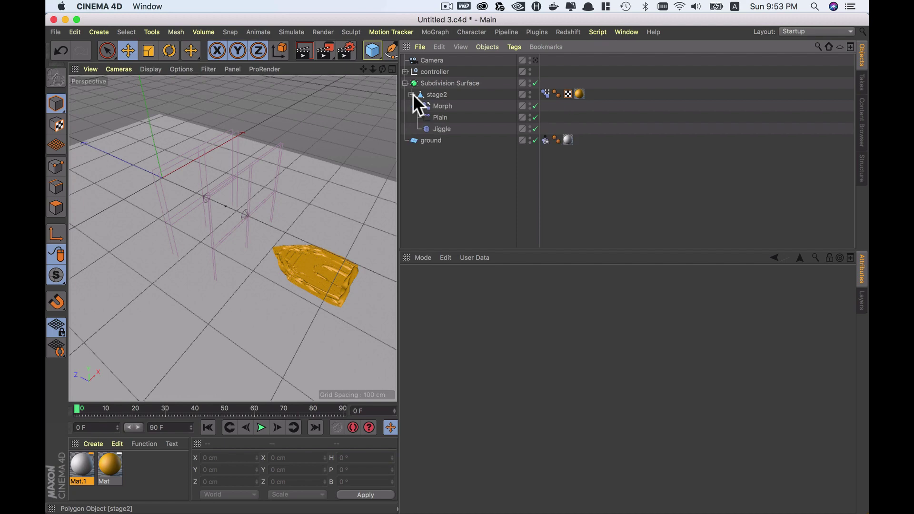
click(534, 127)
click(252, 409)
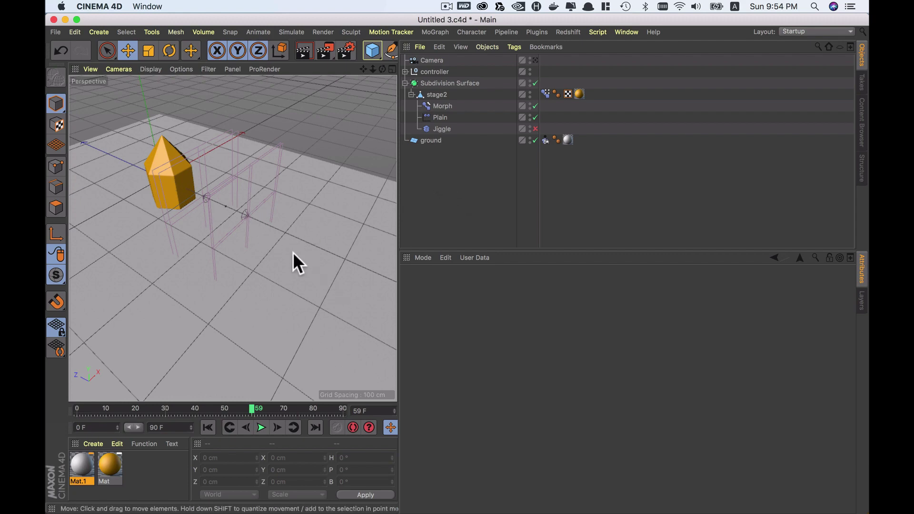
mouse_move(204, 241)
alt+mouse_down()
mouse_move(247, 255)
mouse_move(322, 245)
alt+mouse_up()
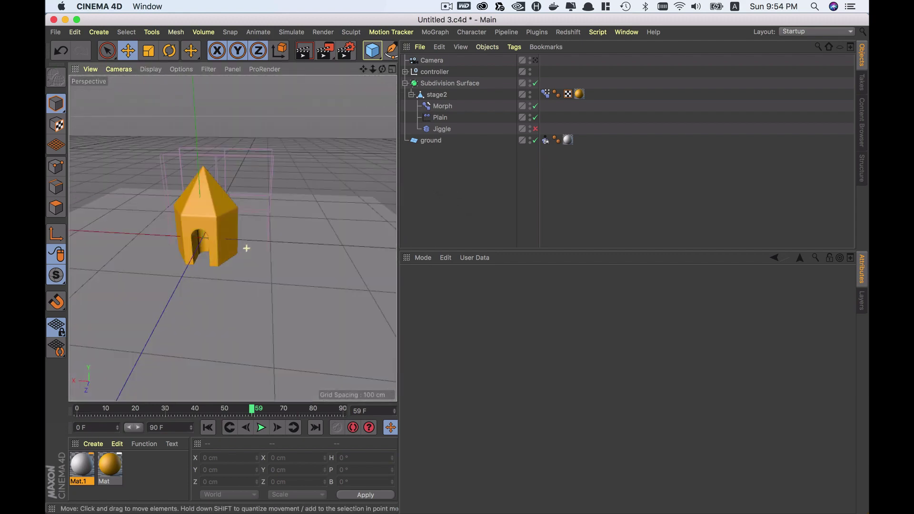
alt+drag(246, 248, 231, 243)
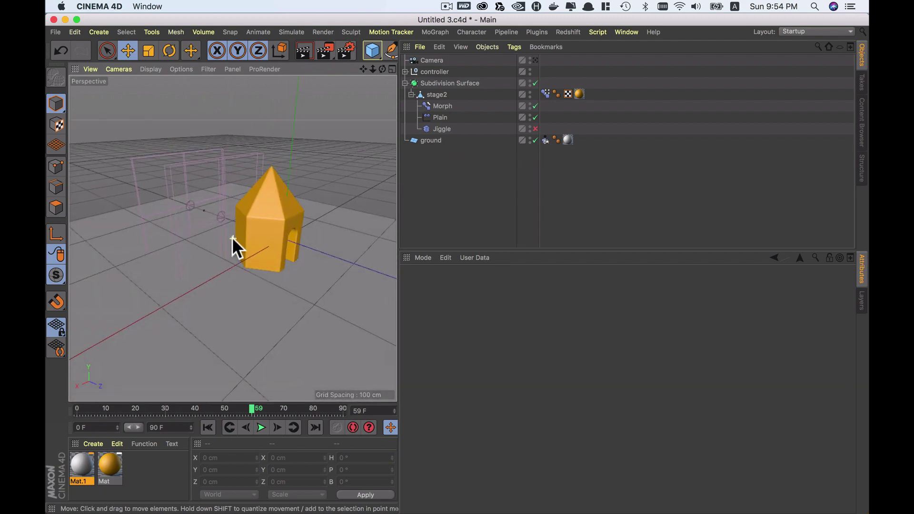
Step: In the orange Mat's Reflectance, set specular width to 38% and strength to 47%
click(101, 463)
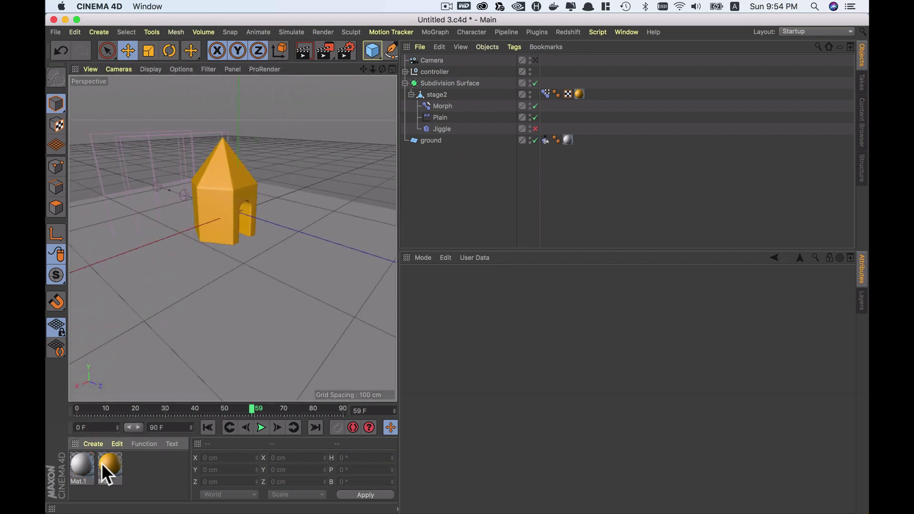
double_click(103, 462)
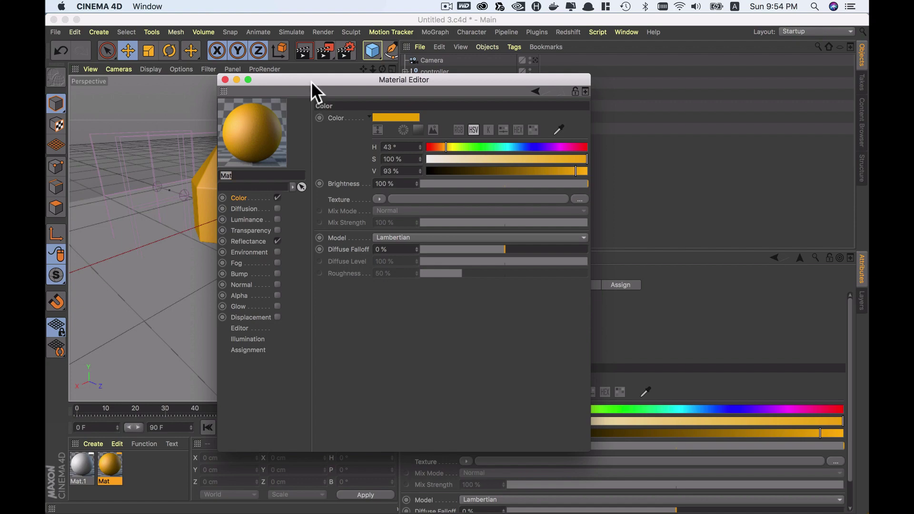
drag(310, 81, 377, 81)
click(315, 241)
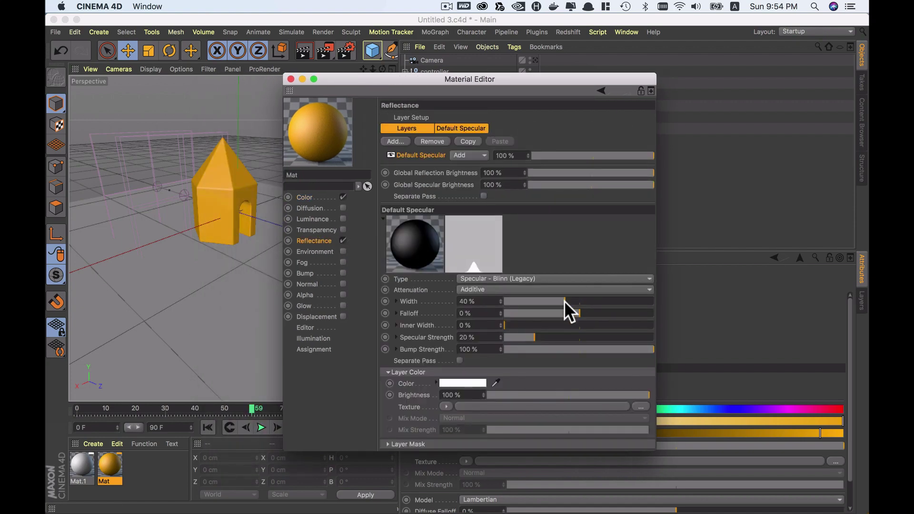
drag(564, 302, 582, 313)
drag(534, 337, 576, 337)
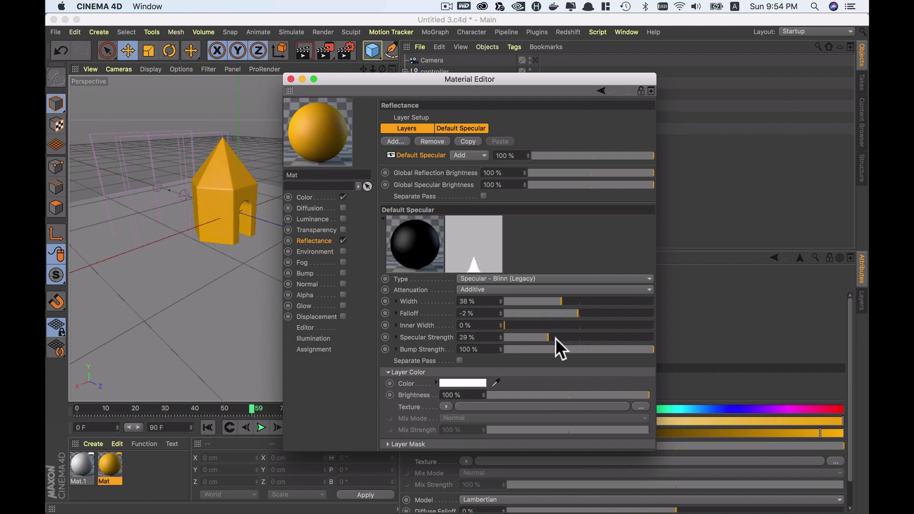
Step: Add a Beckmann reflection layer blended in Add mode
click(402, 142)
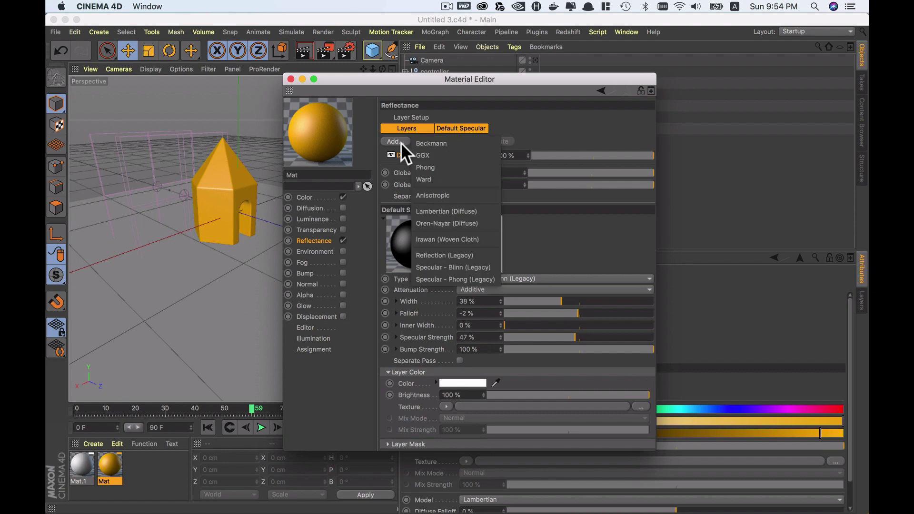
click(442, 143)
click(476, 154)
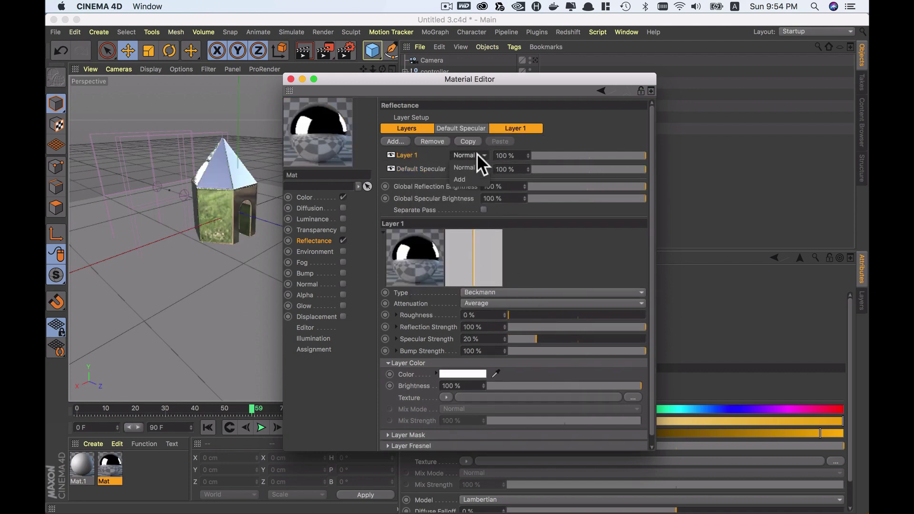
click(472, 176)
scroll(539, 262, down, 1)
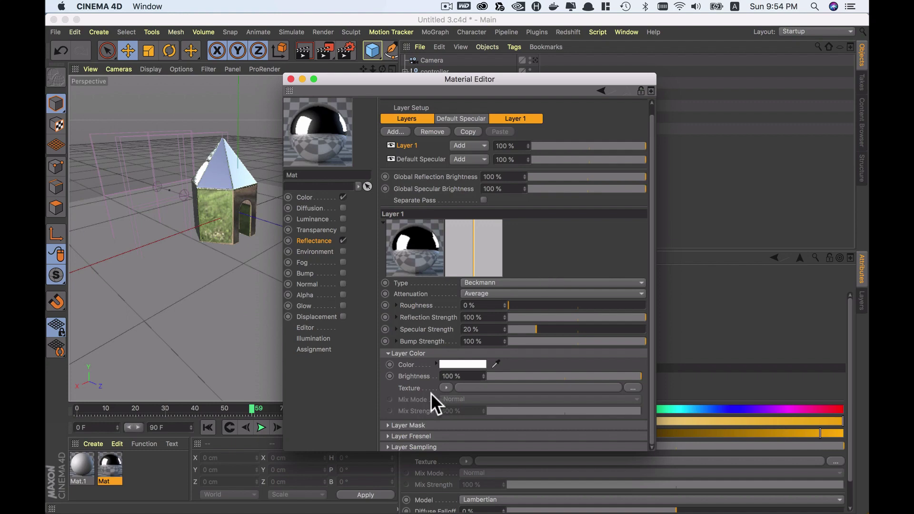
Step: Set the Beckmann layer's Fresnel to Dielectric with the Milk preset, then close the editor
click(387, 435)
scroll(410, 399, down, 3)
click(462, 377)
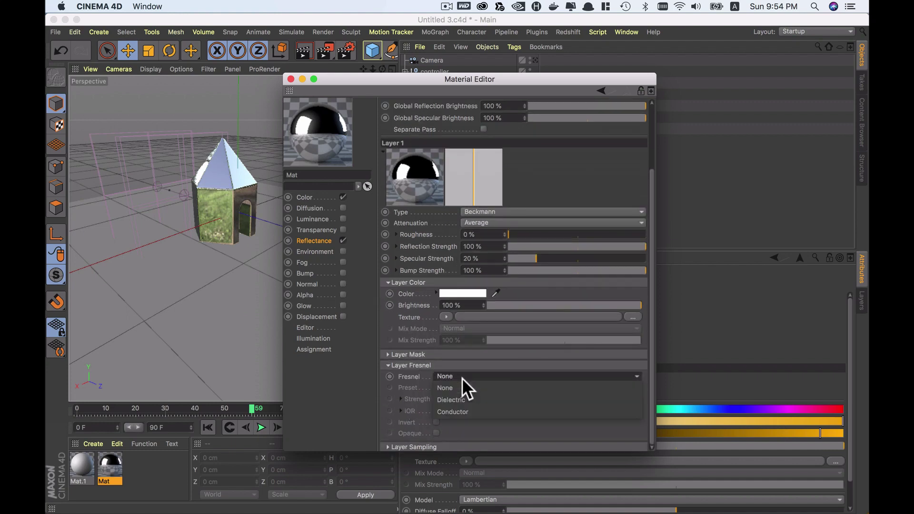
click(487, 396)
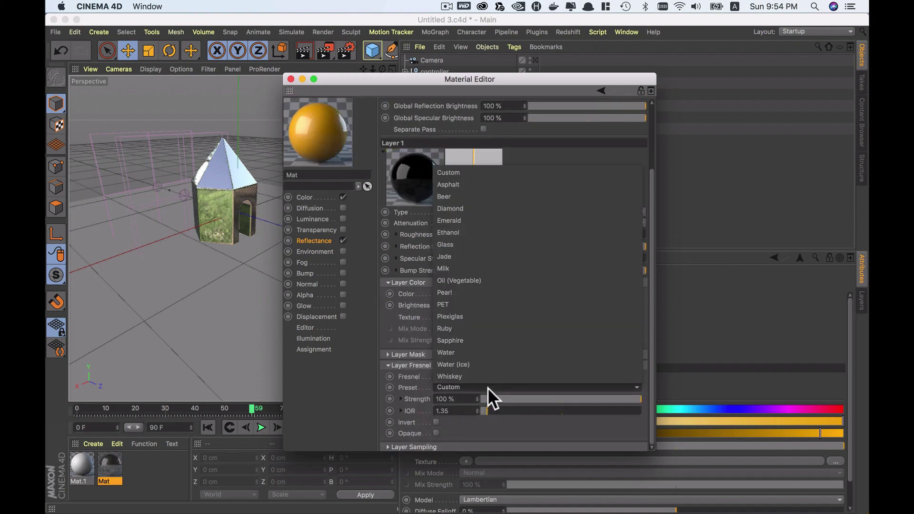
click(473, 268)
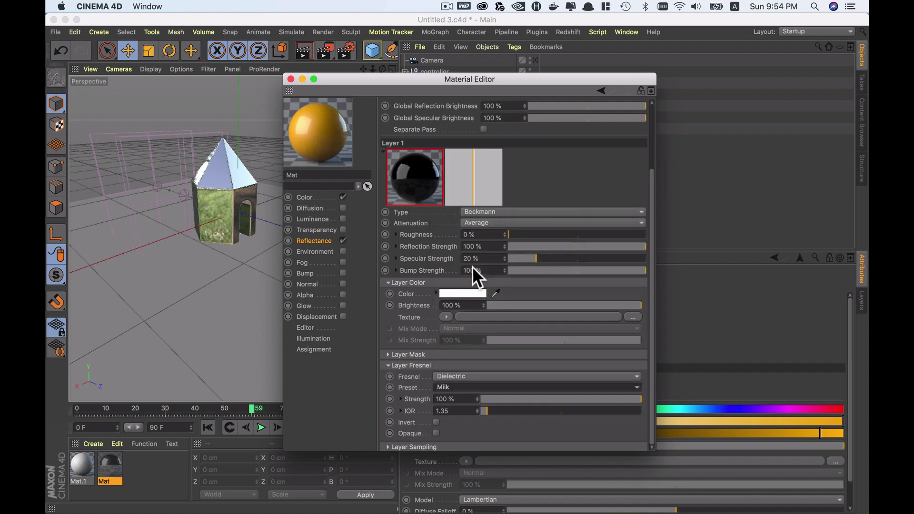
scroll(413, 133, up, 3)
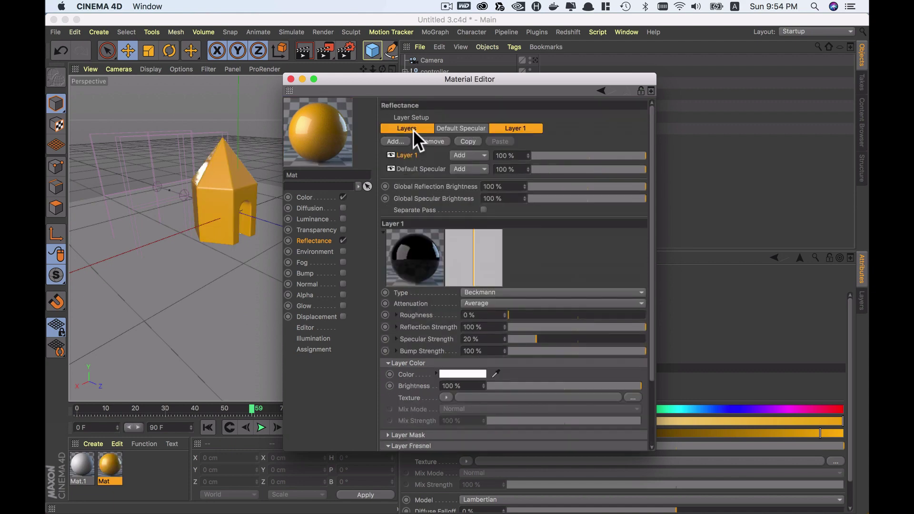
click(290, 79)
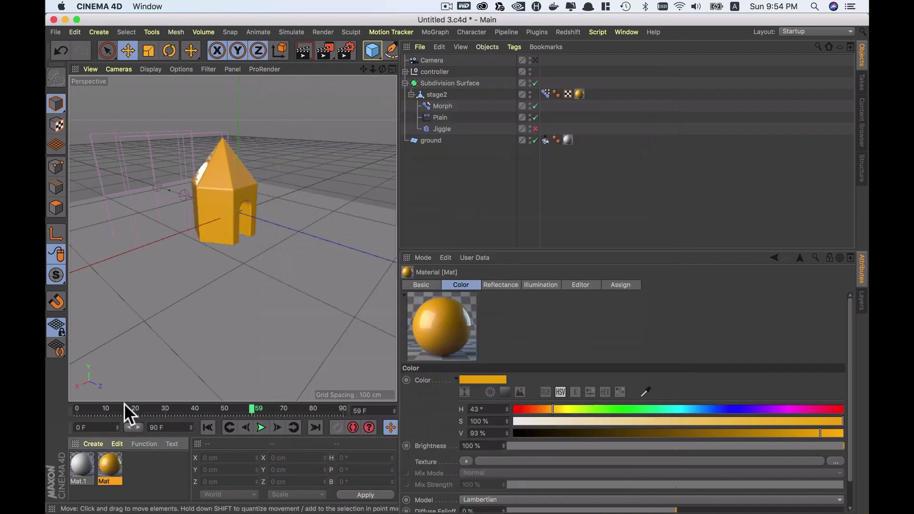
Step: Check the grey Mat.1 settings without changes and widen the 3D view panel
double_click(75, 465)
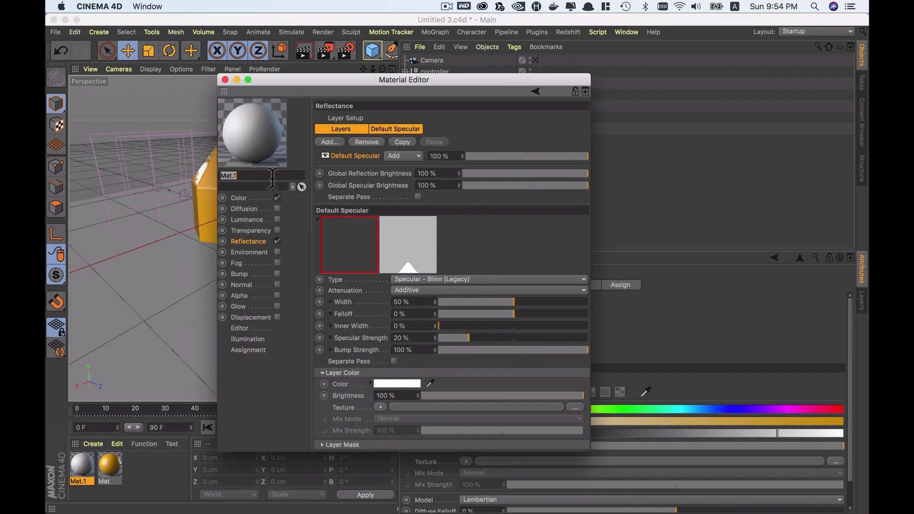
click(226, 80)
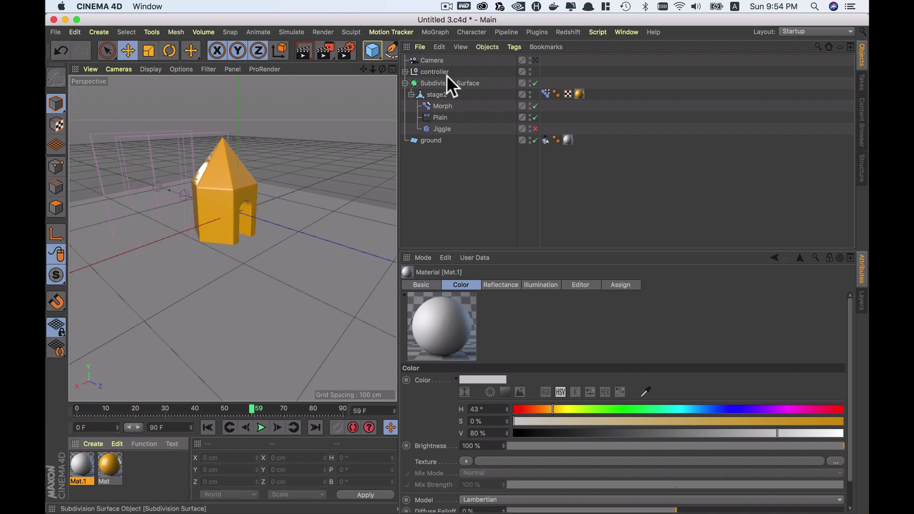
drag(396, 81, 561, 74)
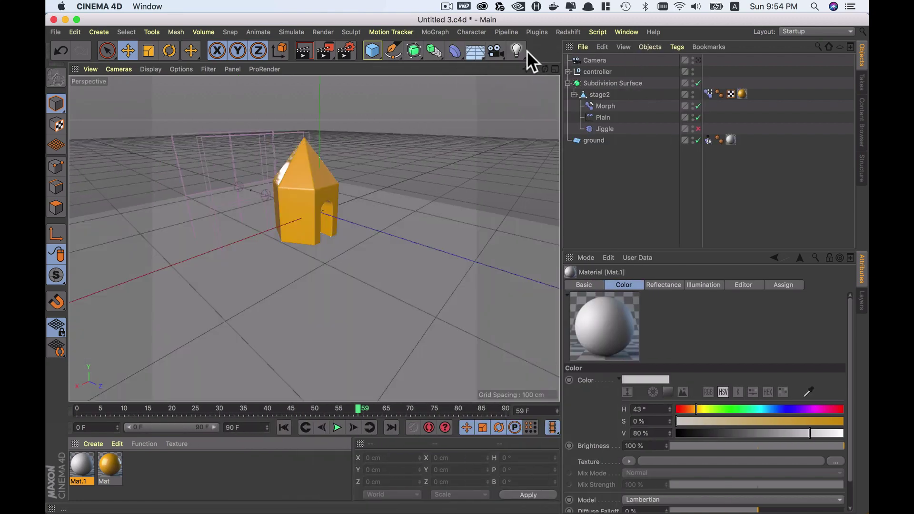
Step: Add an area light, move it beside the hut and angle it toward the hut
click(517, 50)
click(645, 87)
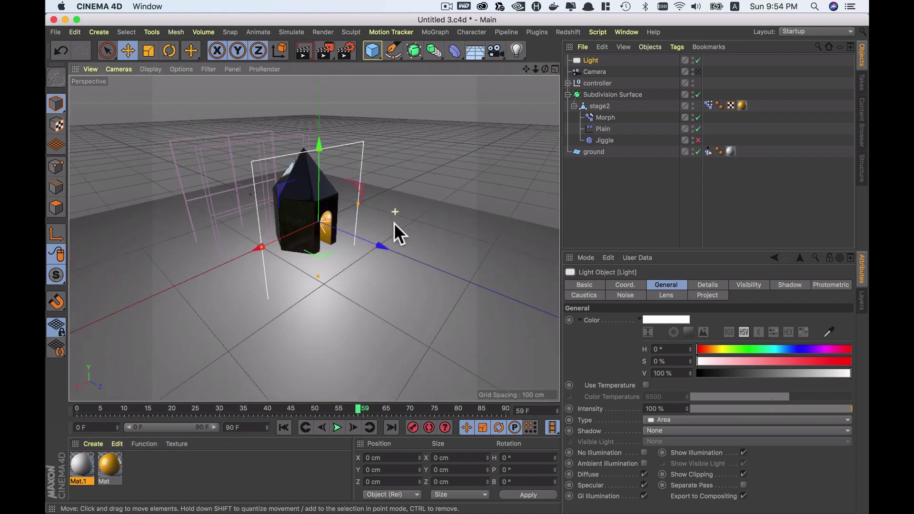
mouse_move(393, 222)
alt+right_down()
mouse_move(389, 249)
mouse_move(344, 287)
mouse_move(319, 287)
mouse_move(359, 250)
alt+right_up()
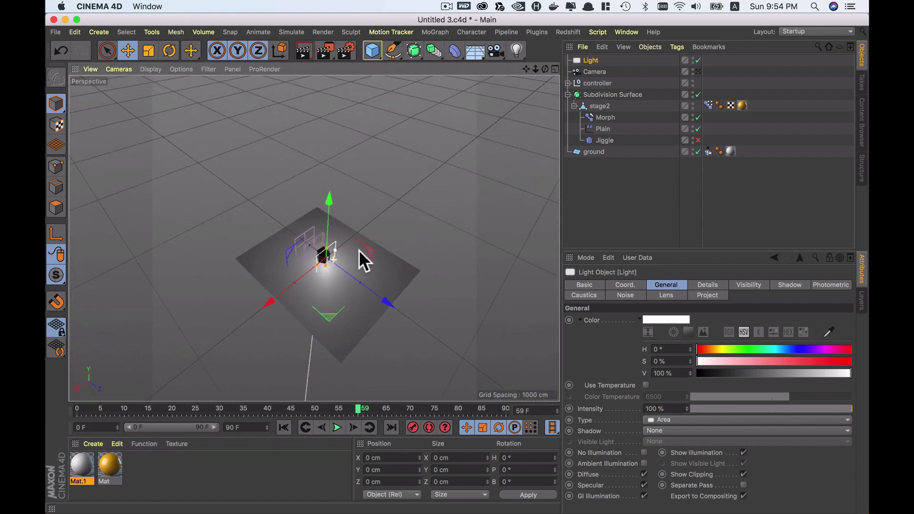
mouse_move(311, 271)
mouse_down()
mouse_move(418, 243)
mouse_move(447, 258)
mouse_up()
key(super+z)
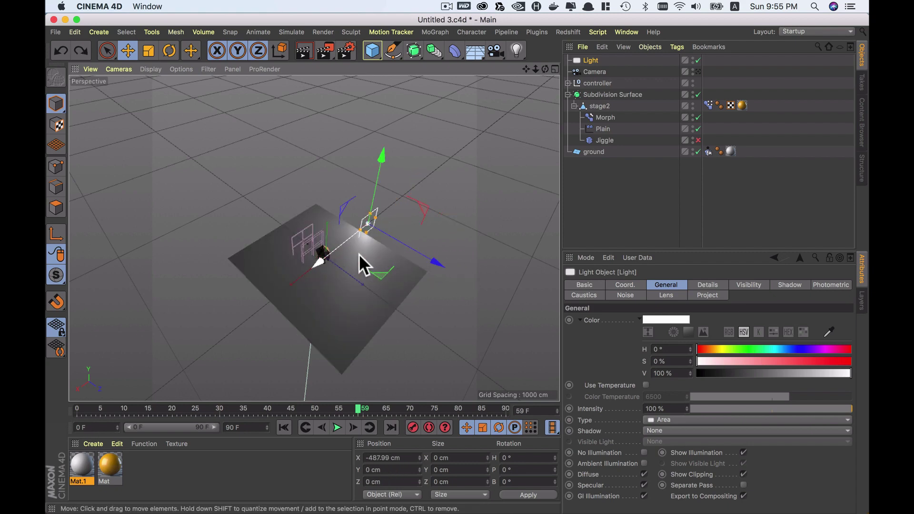
mouse_move(359, 255)
mouse_down()
mouse_move(380, 273)
mouse_move(441, 274)
mouse_move(466, 259)
mouse_up()
key(r)
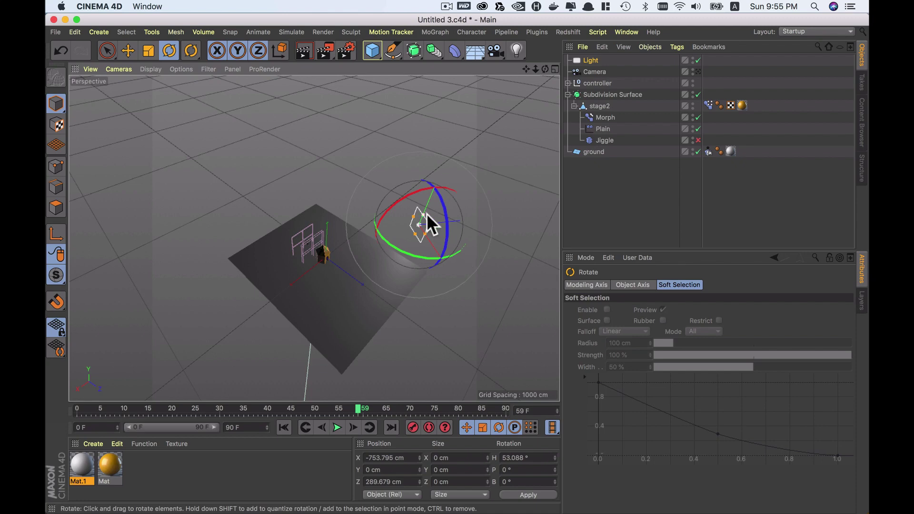
drag(427, 215, 436, 256)
drag(599, 61, 593, 62)
Step: Reposition Light.1 to another side of the stage and turn it around
key(e)
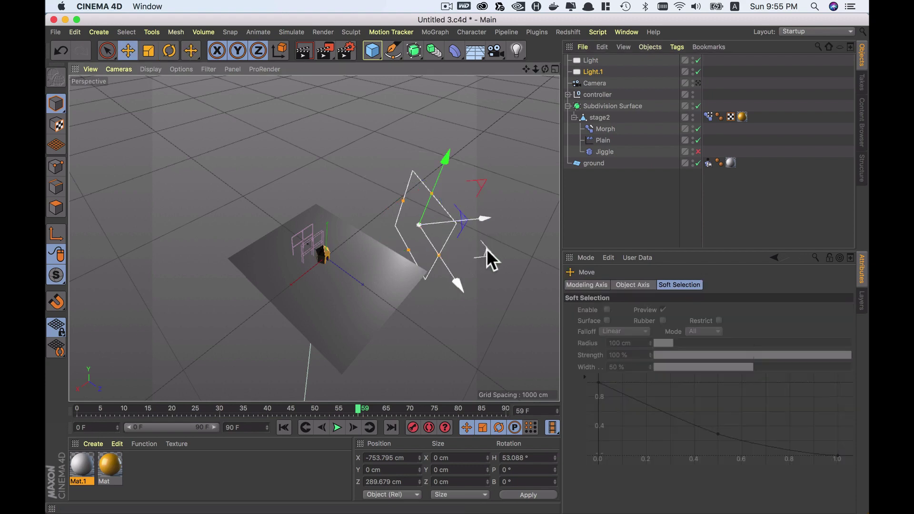
drag(486, 249, 324, 205)
key(r)
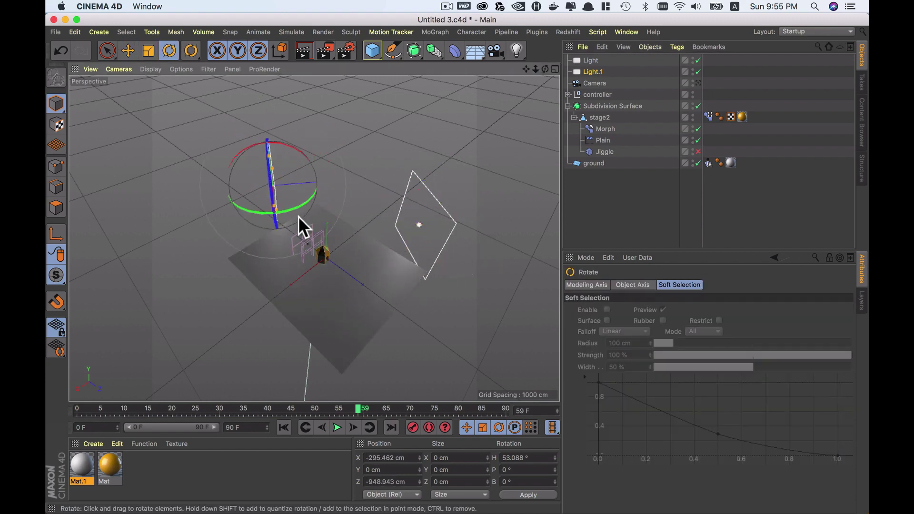
drag(267, 211, 358, 182)
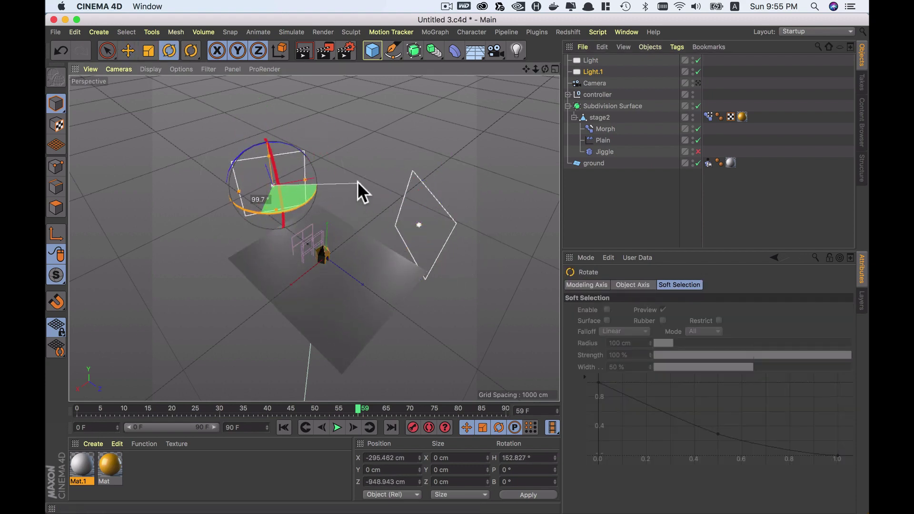
key(e)
mouse_move(244, 157)
alt+mouse_down()
mouse_move(310, 176)
mouse_move(319, 198)
mouse_move(318, 188)
alt+mouse_up()
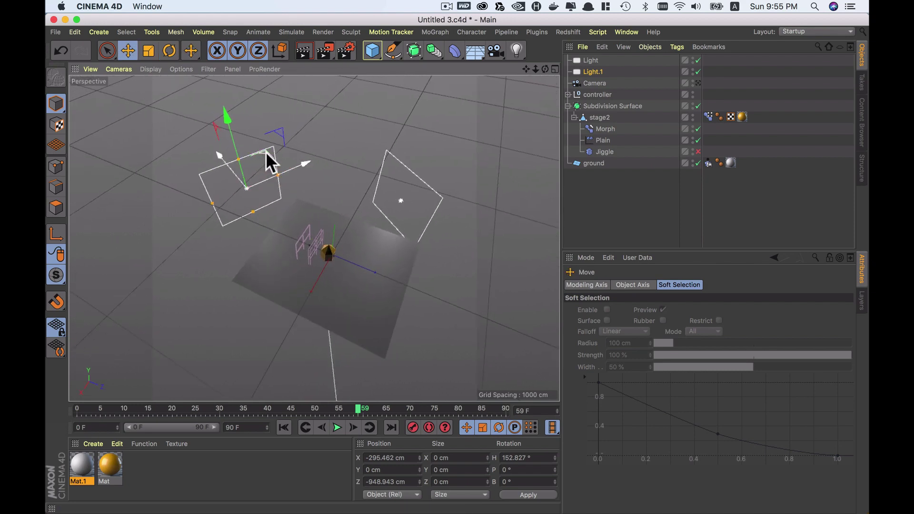
drag(266, 152, 275, 153)
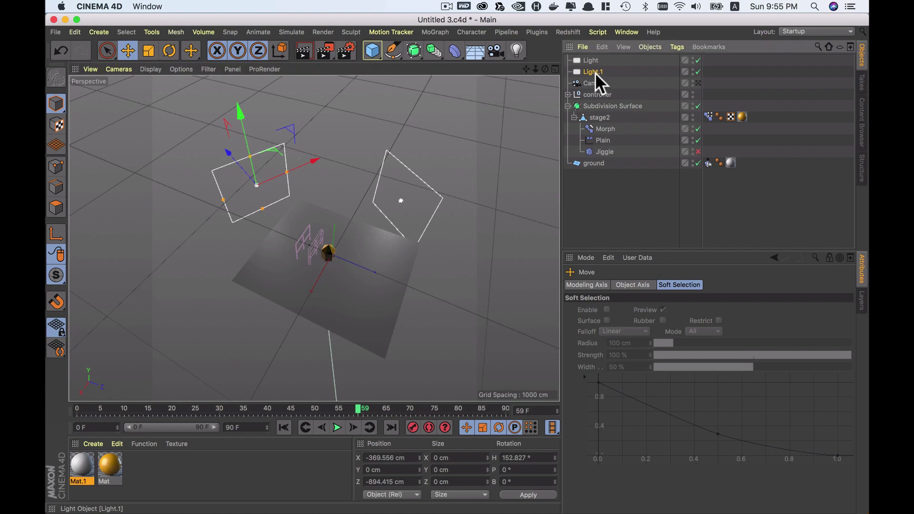
Step: Duplicate Light.1 as Light.2, place it front-left of the stage and narrow it
ctrl+drag(601, 83, 593, 80)
mouse_move(278, 151)
mouse_down()
mouse_move(253, 207)
mouse_move(350, 288)
mouse_move(385, 339)
mouse_move(276, 333)
mouse_up()
key(r)
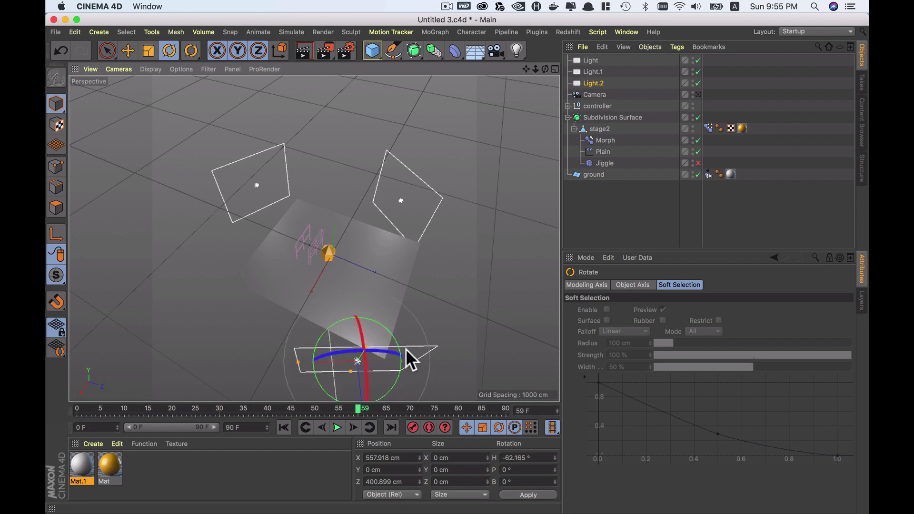
mouse_move(406, 349)
alt+mouse_down()
mouse_move(407, 329)
mouse_move(367, 319)
alt+mouse_up()
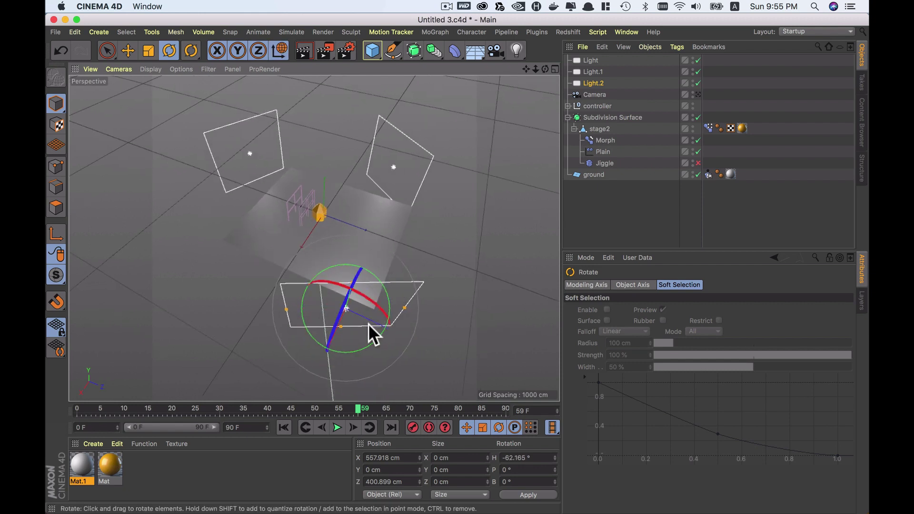
key(e)
drag(336, 345, 277, 358)
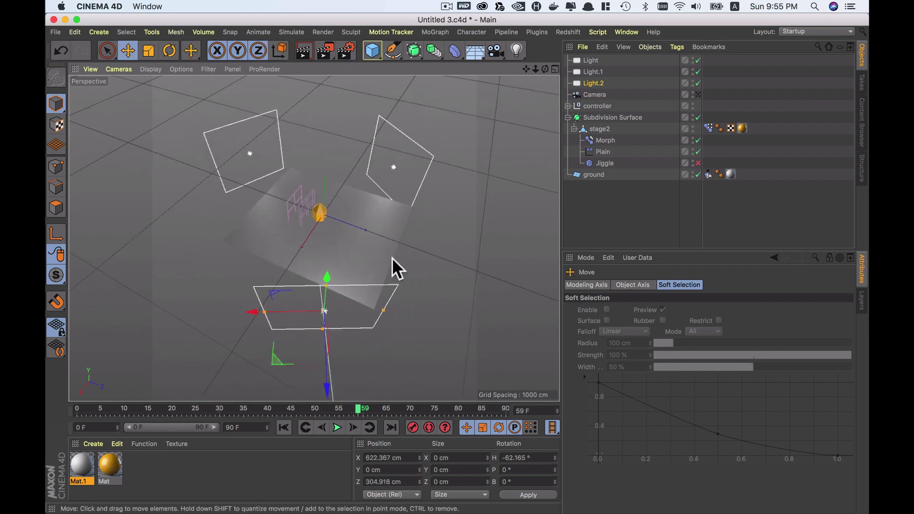
alt+drag(392, 258, 336, 223)
alt+drag(341, 256, 327, 239)
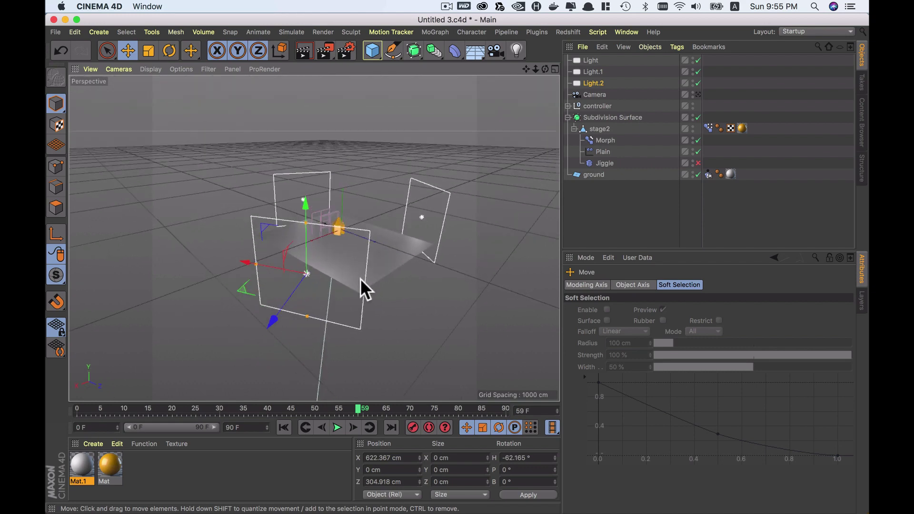
drag(361, 279, 355, 282)
Step: Tint Light.1 pale cyan (H 195, S 11) and Light slightly warm (H 44, S 7)
click(313, 172)
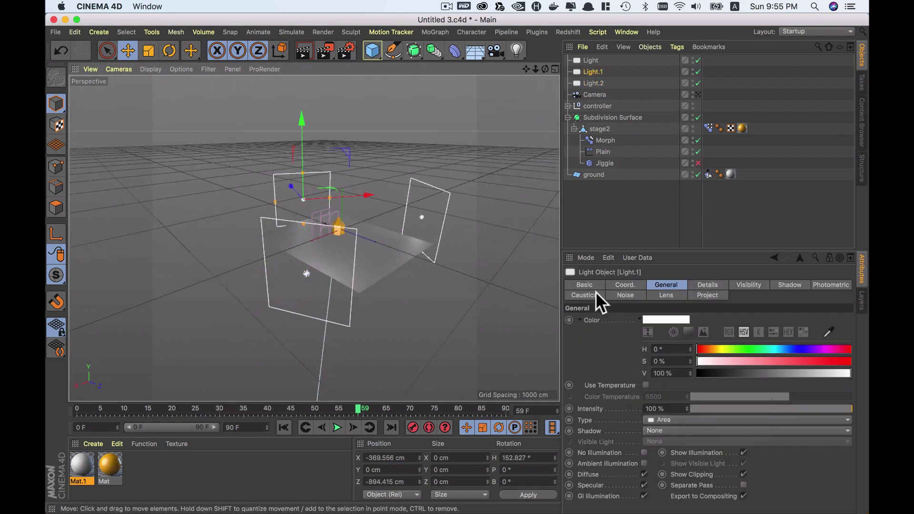
click(780, 349)
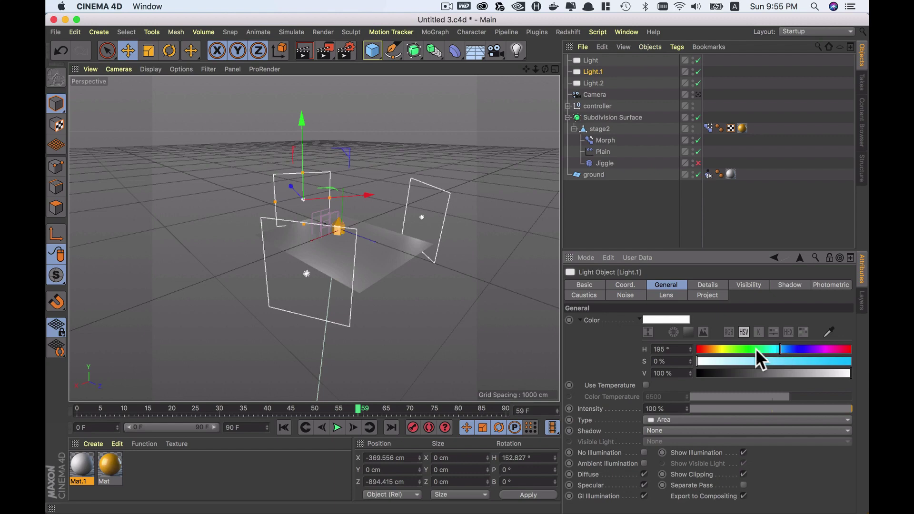
drag(702, 360, 713, 362)
click(589, 60)
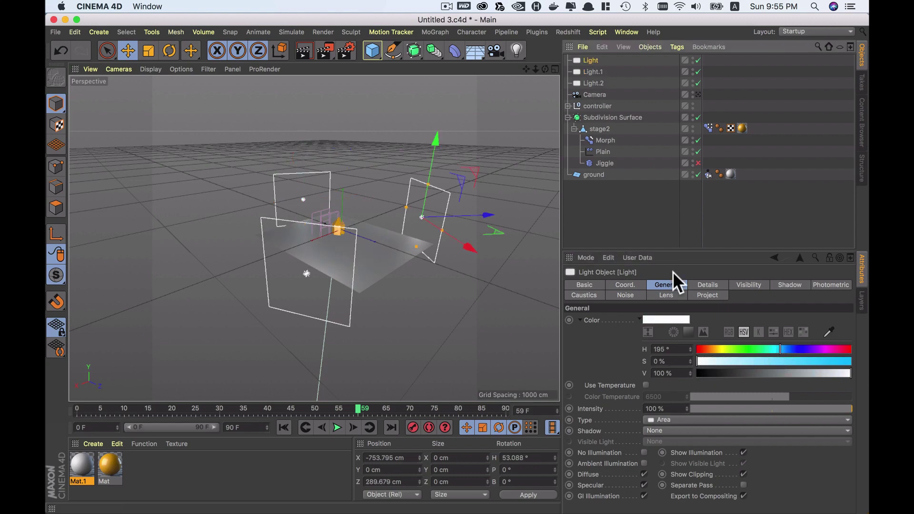
click(716, 347)
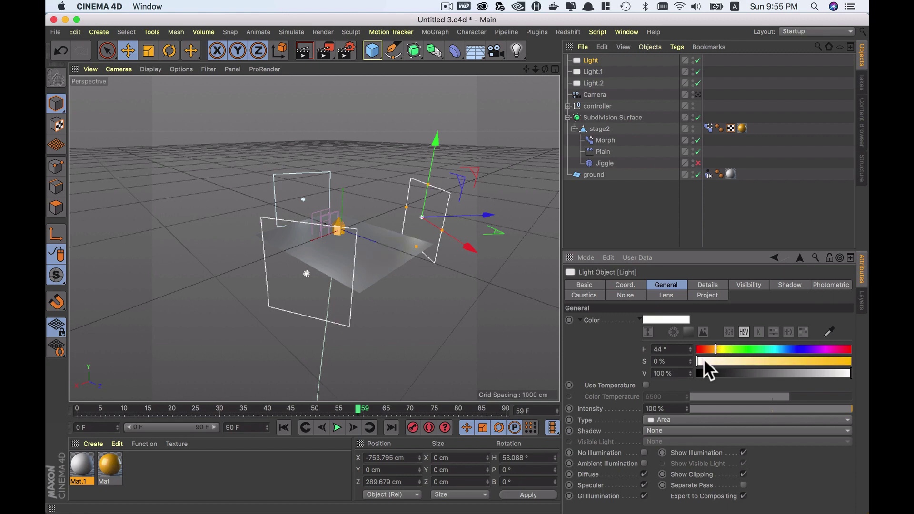
drag(705, 361, 709, 362)
Step: Set Light.2's intensity to 50% and view through the scene camera
click(604, 83)
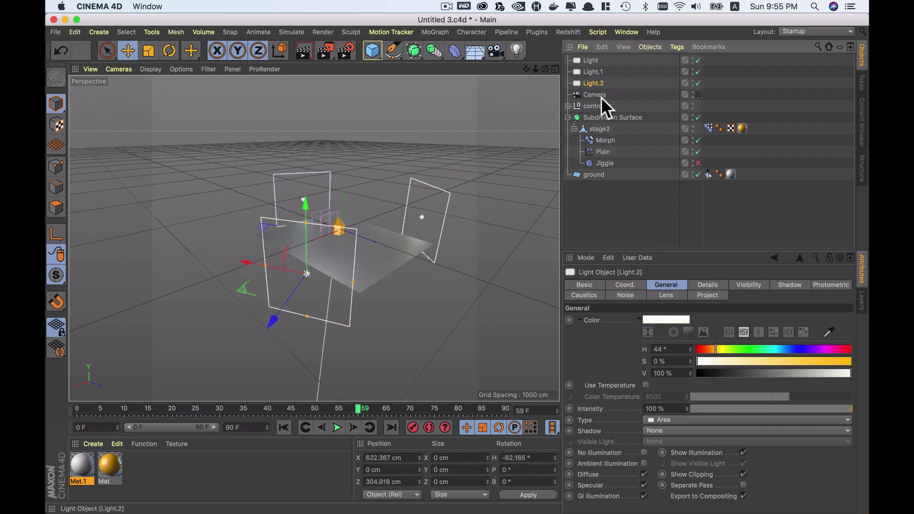
click(654, 409)
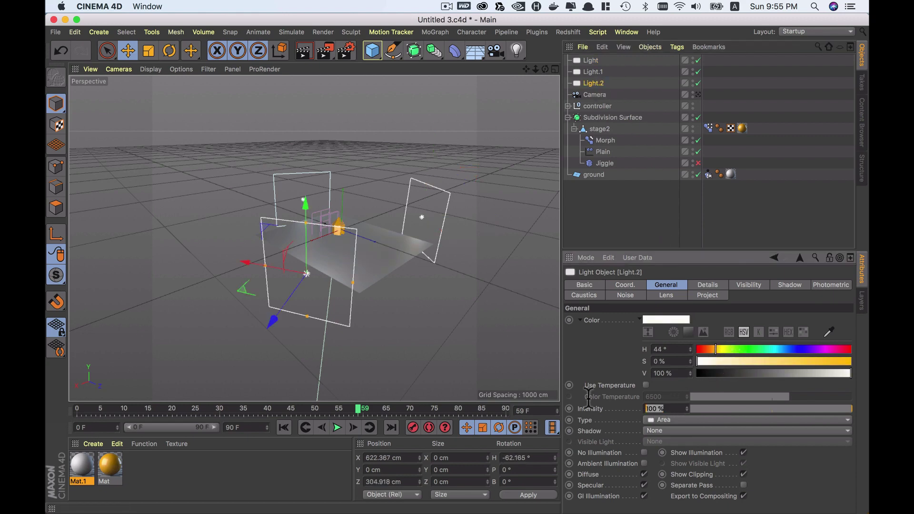
text(50)
key(Return)
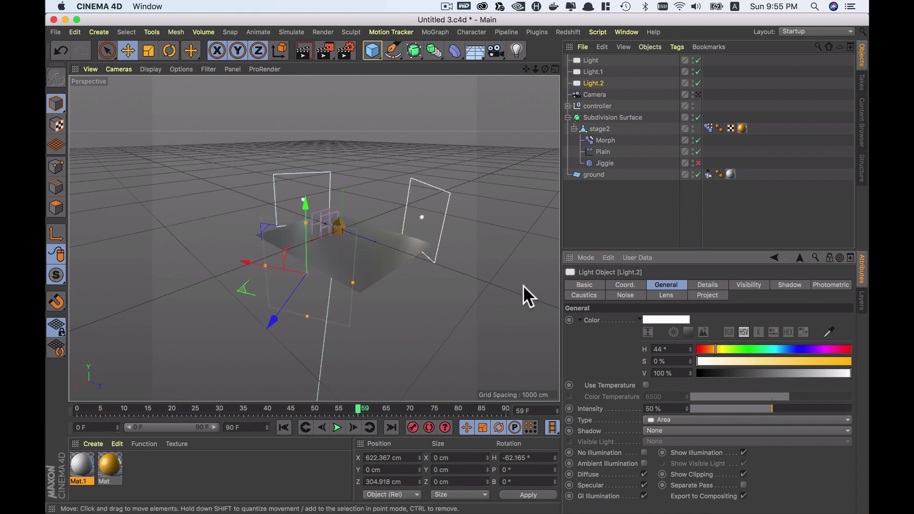
click(699, 95)
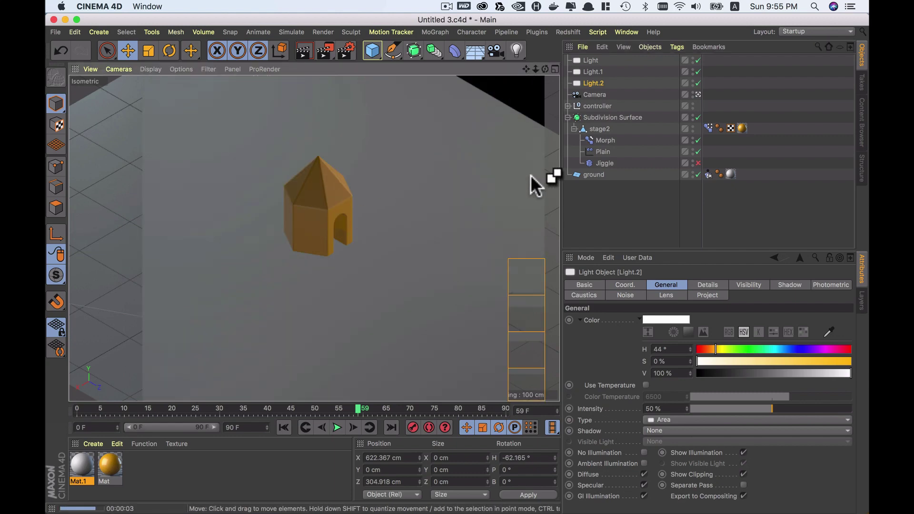
Step: Move Light and Light.1 closer to the stage, then return to the camera view
click(590, 60)
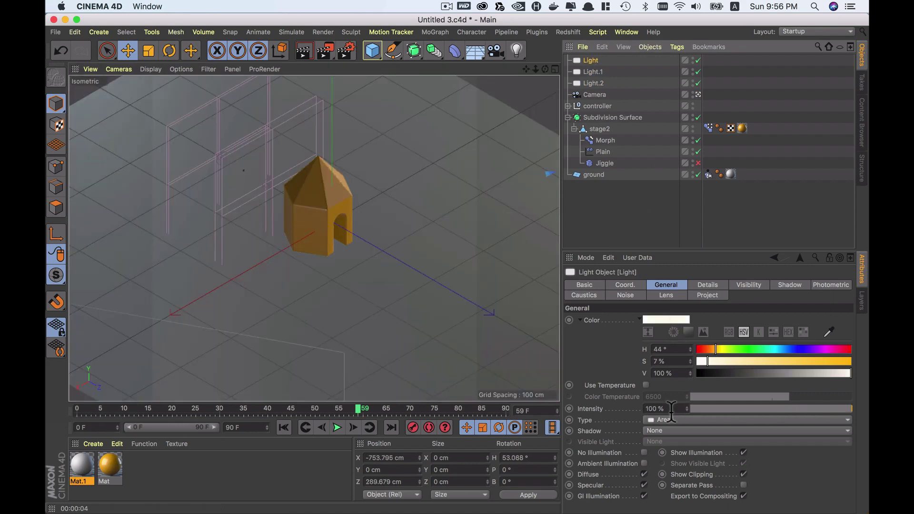
key(F1)
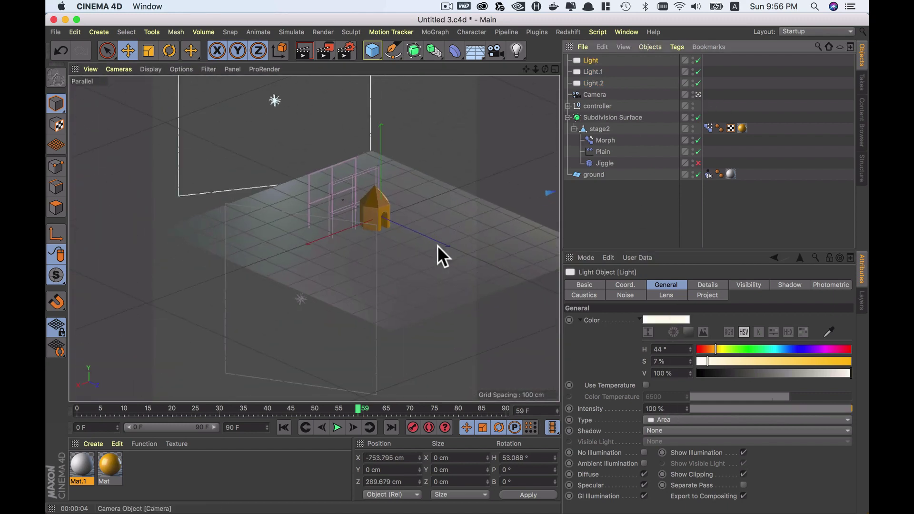
scroll(438, 245, down, 3)
mouse_move(458, 213)
mouse_down()
mouse_move(421, 219)
mouse_move(417, 266)
mouse_move(407, 247)
mouse_move(407, 256)
mouse_up()
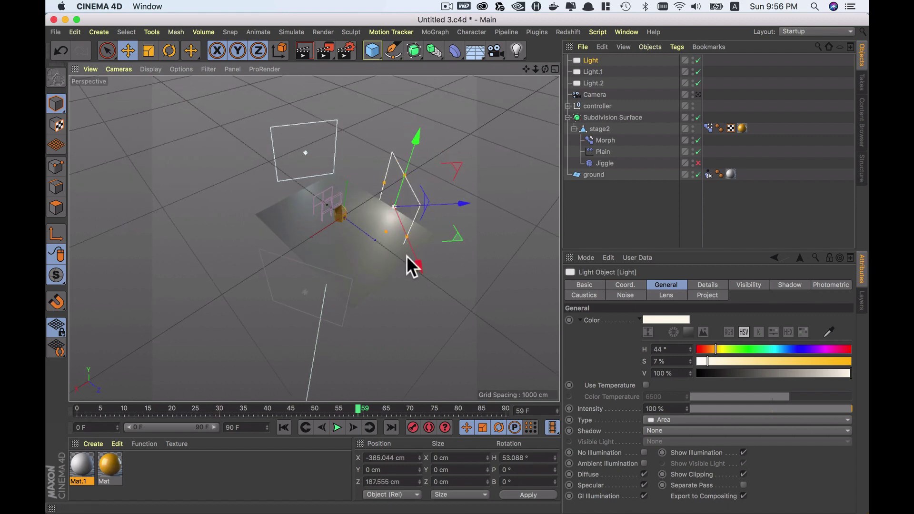
click(322, 158)
mouse_move(330, 151)
mouse_down()
mouse_move(290, 134)
mouse_move(289, 143)
mouse_move(408, 188)
mouse_up()
drag(232, 168, 247, 165)
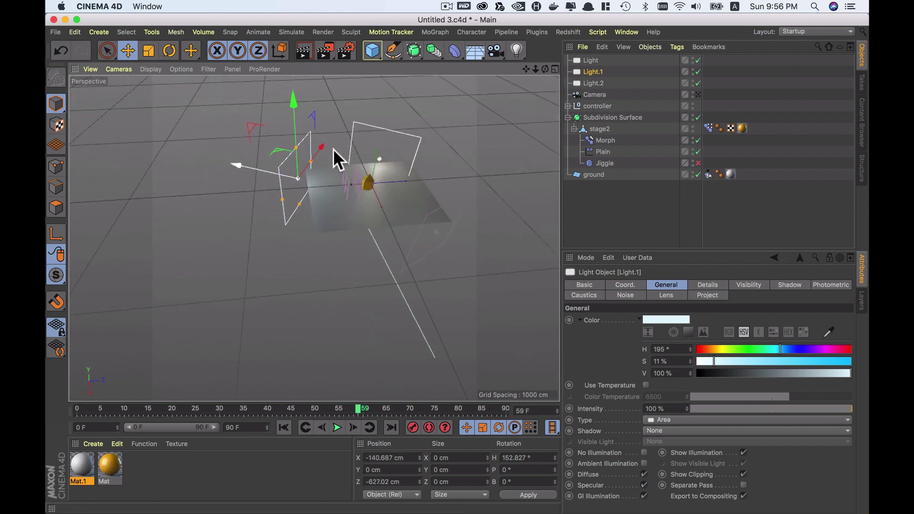
click(698, 94)
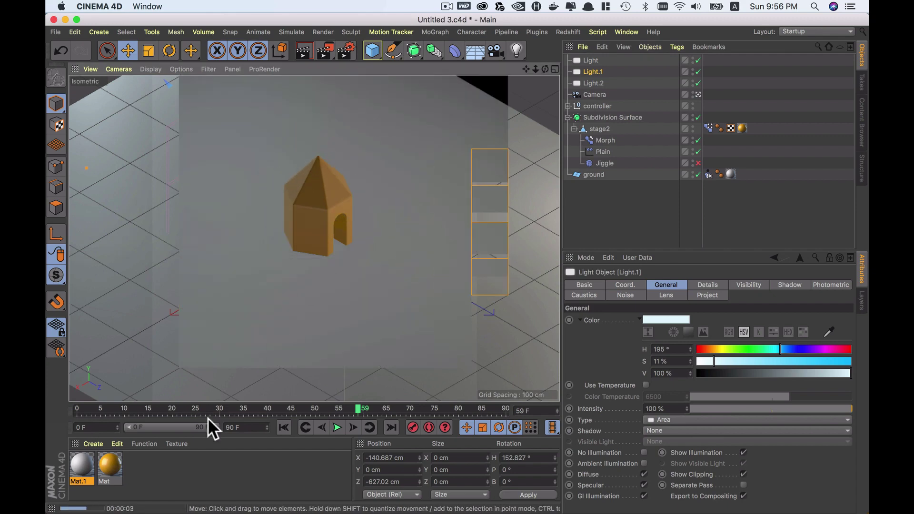
Step: Apply the Mat material to stage2 and check its Reflectance settings
drag(116, 464, 747, 138)
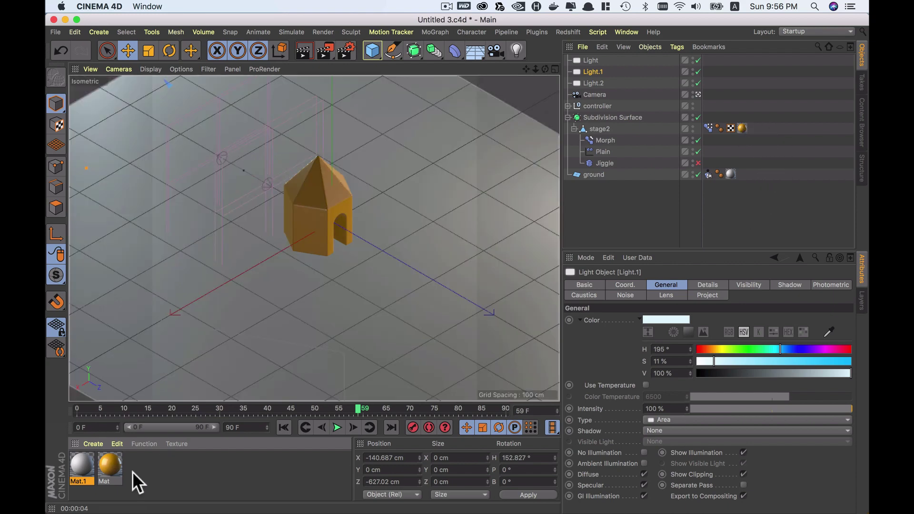
double_click(110, 460)
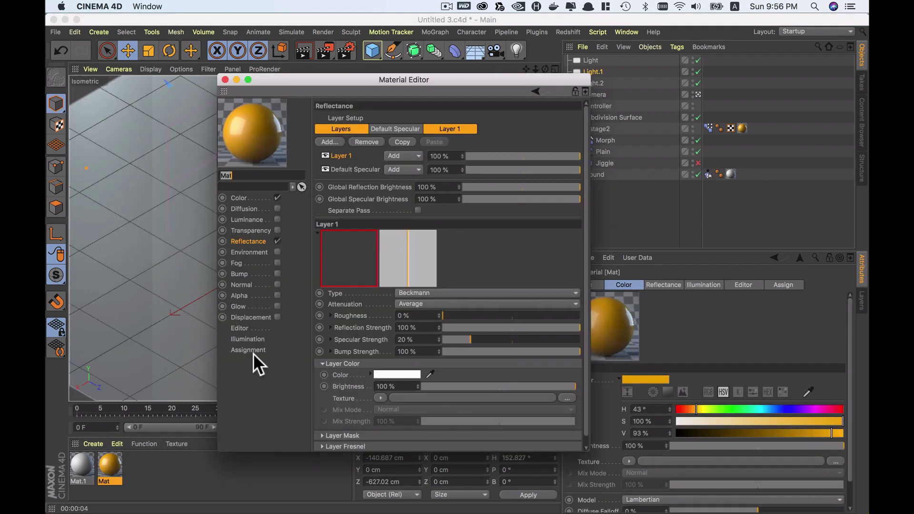
scroll(484, 248, down, 1)
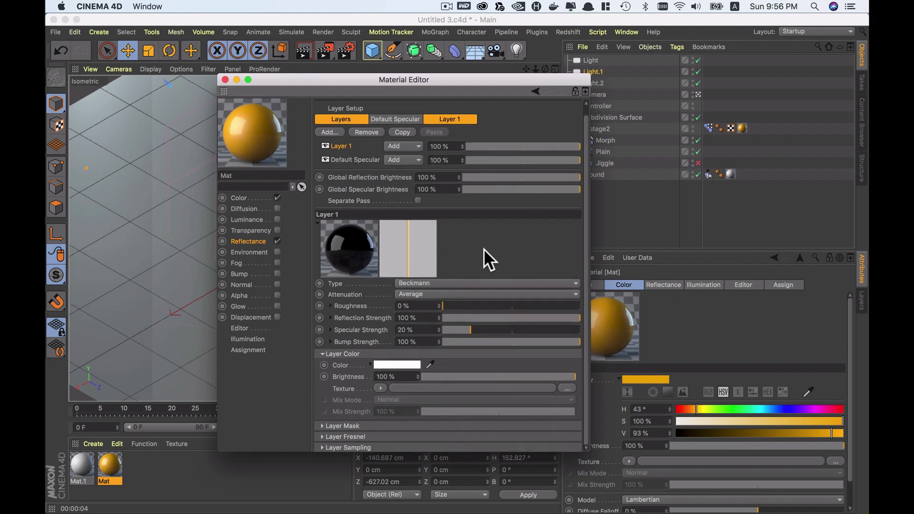
click(224, 79)
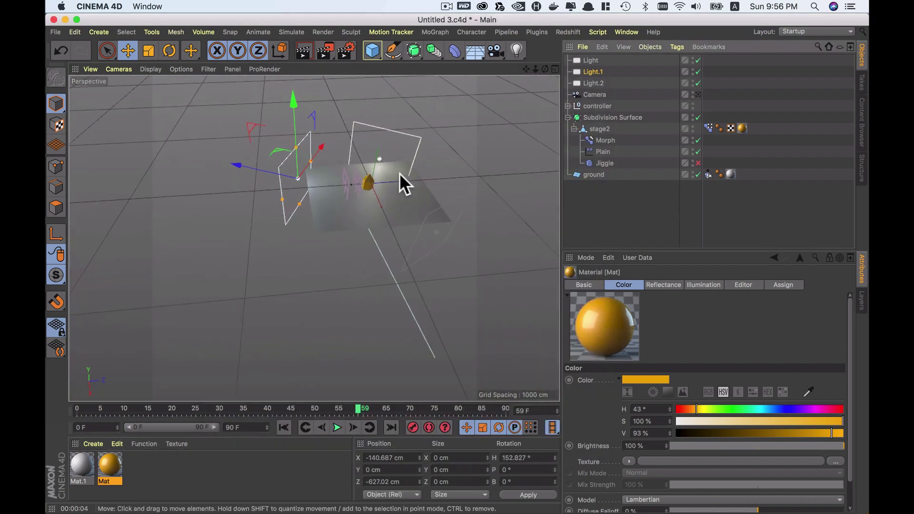
Step: Raise Light and Light.1 above the stage and shift Light sideways
click(413, 156)
drag(411, 136, 414, 116)
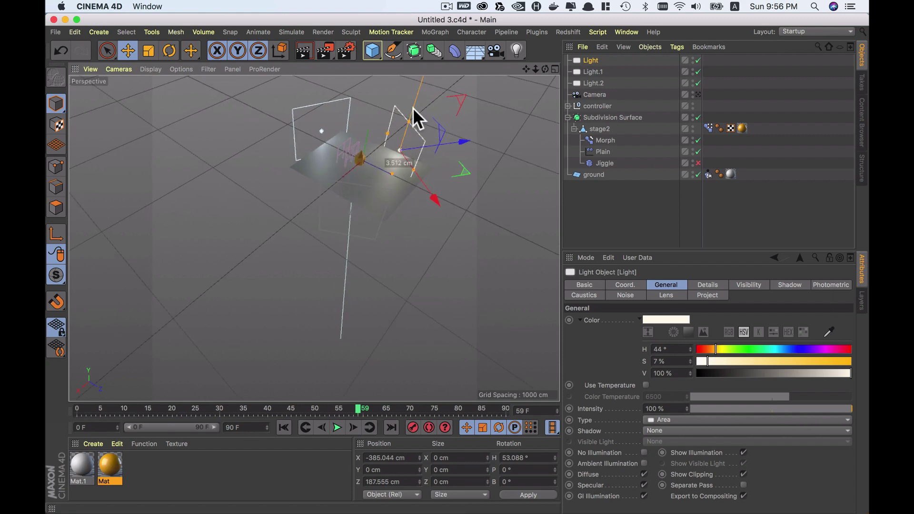
drag(427, 155, 432, 165)
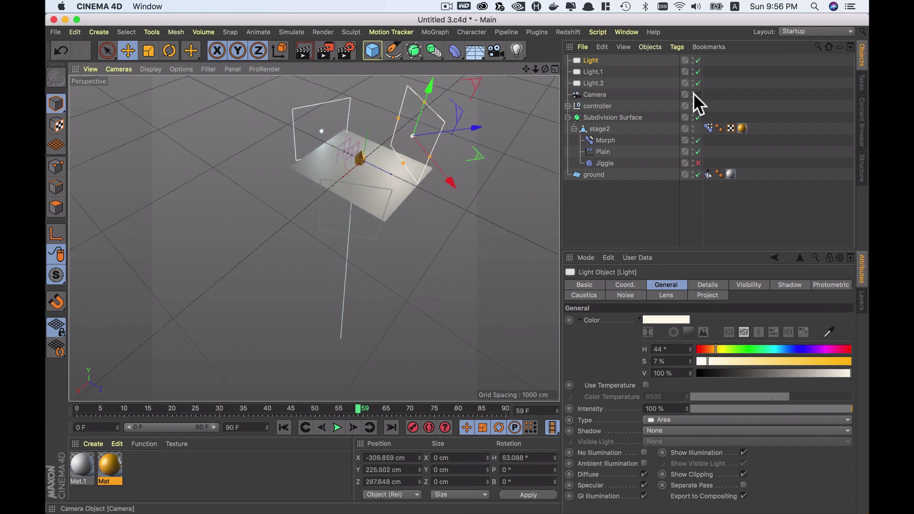
click(314, 115)
drag(321, 114, 328, 84)
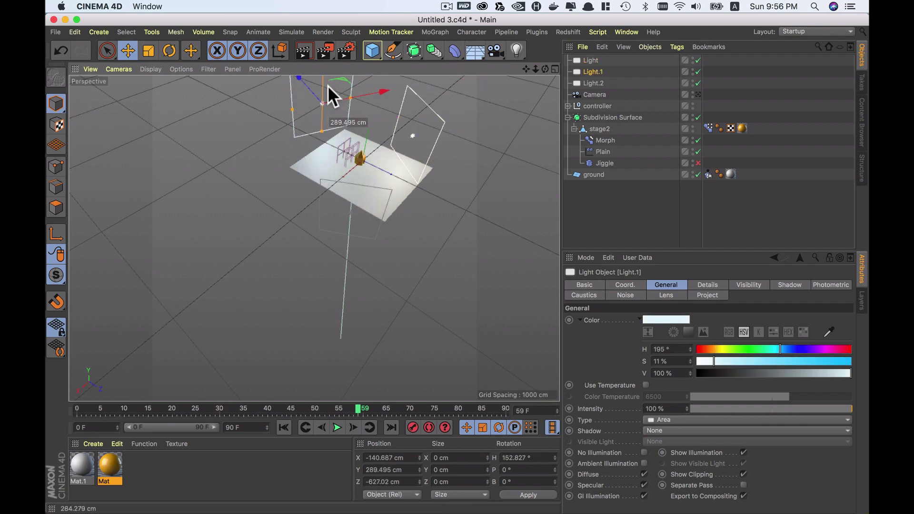
click(371, 182)
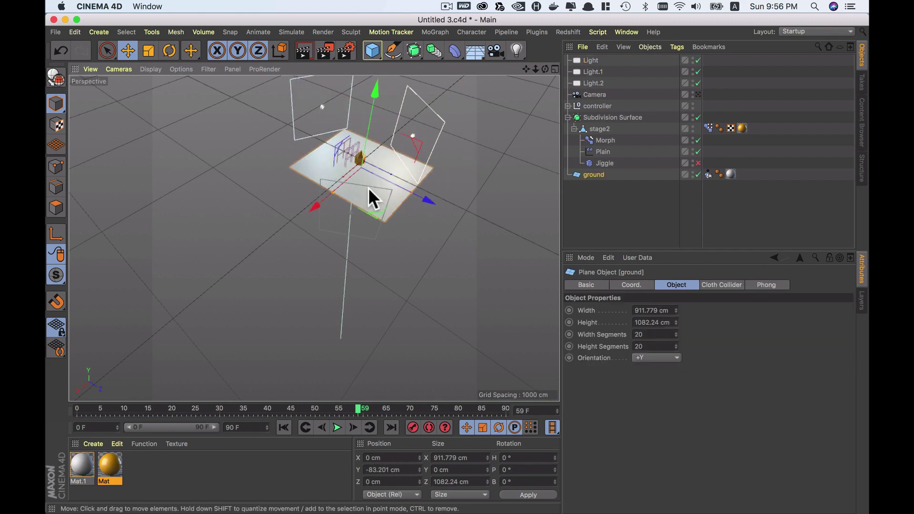
click(374, 239)
Step: Render a test preview through the scene camera, then return to the editor view
mouse_move(373, 238)
alt+mouse_down()
mouse_move(351, 170)
mouse_move(361, 131)
alt+mouse_up()
click(698, 95)
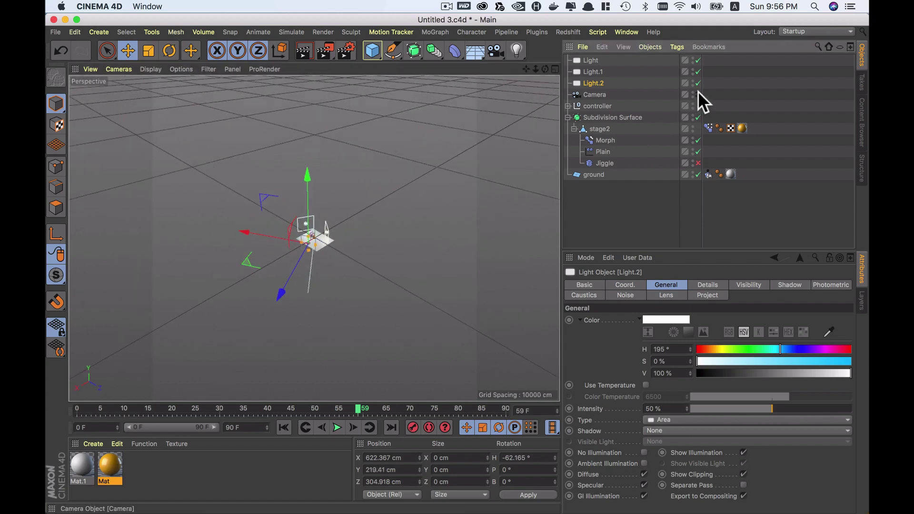
click(698, 93)
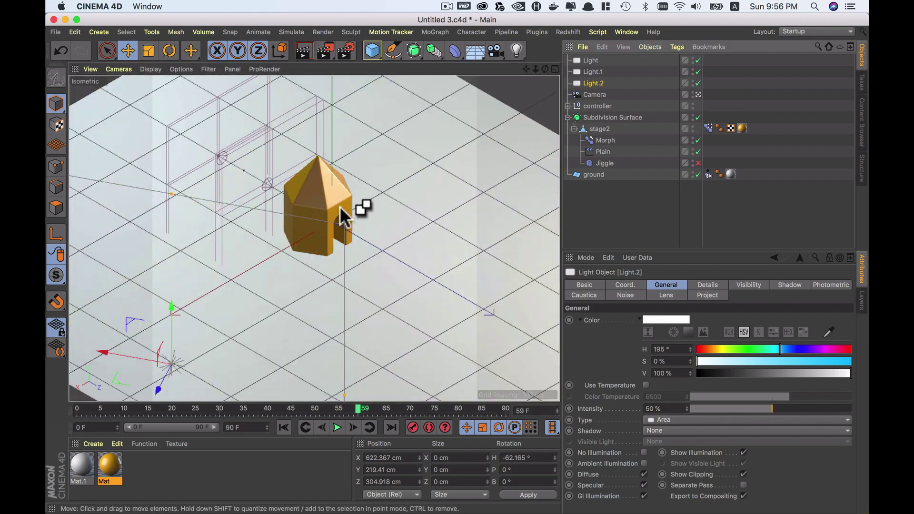
key(ctrl+r)
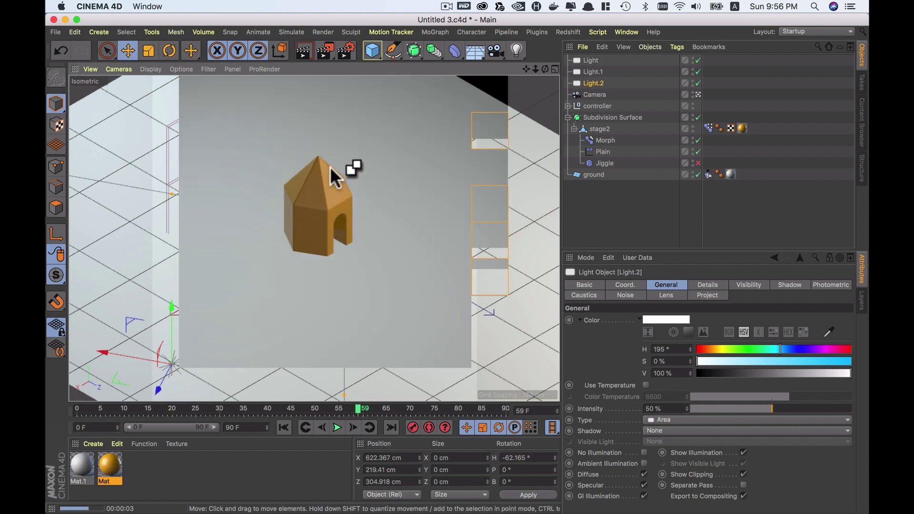
click(698, 94)
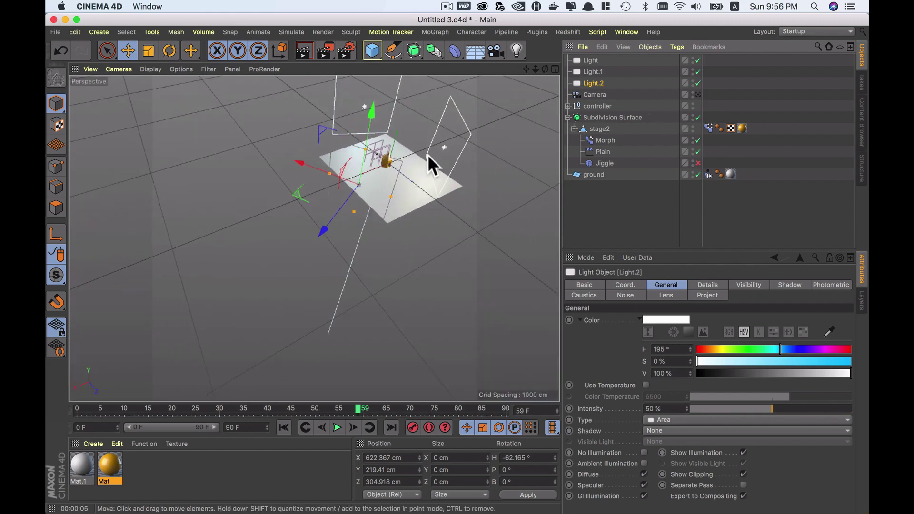
Step: Move the main Light along its depth axis and set 120% intensity, 13% saturation
click(456, 151)
alt+drag(471, 150, 538, 169)
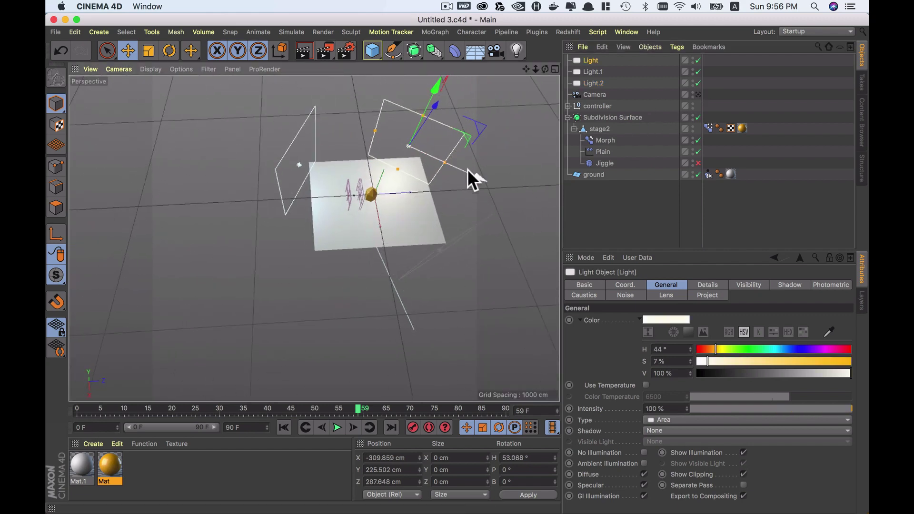
drag(467, 170, 453, 168)
click(664, 409)
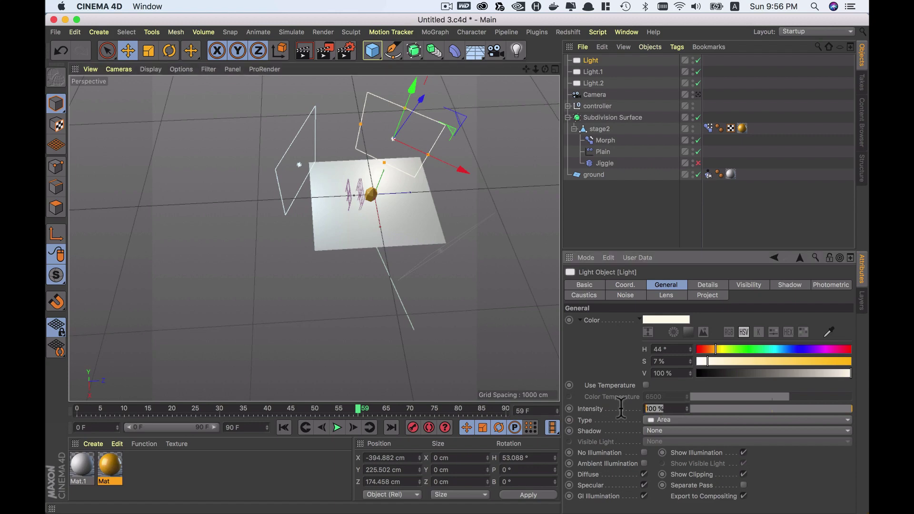
text(120)
key(Return)
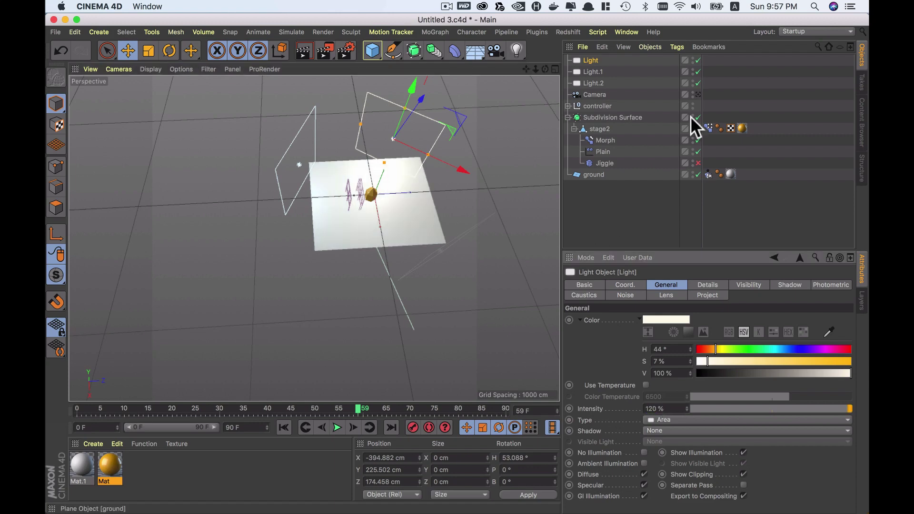
drag(709, 361, 717, 362)
click(698, 93)
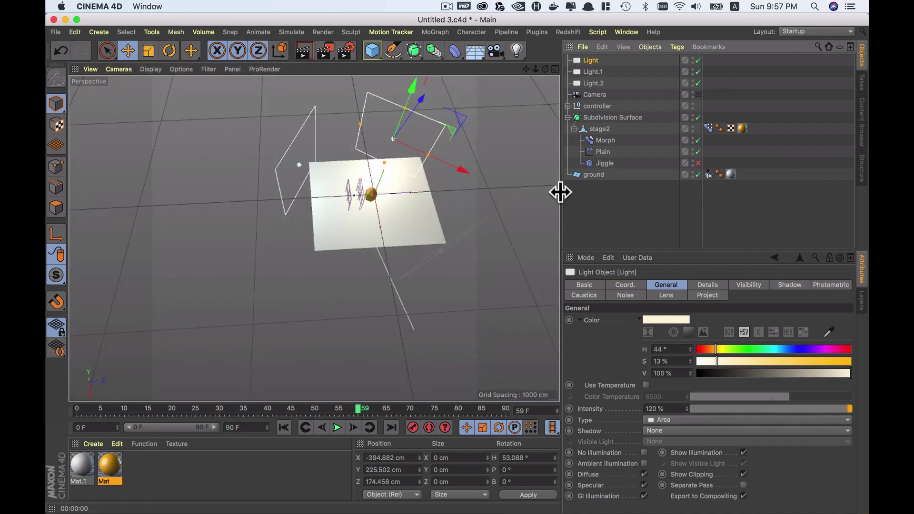
drag(561, 190, 432, 190)
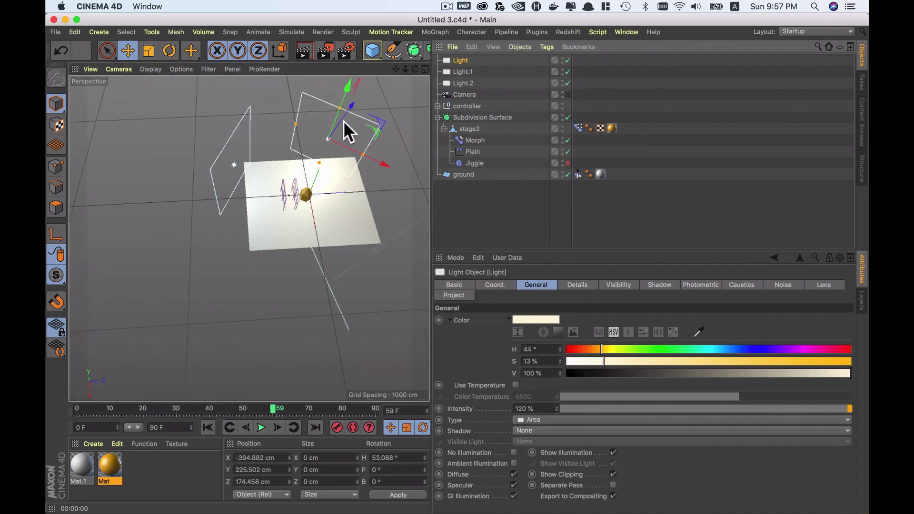
Step: Slide the main Light along X and render a camera preview
drag(336, 138, 386, 181)
click(567, 94)
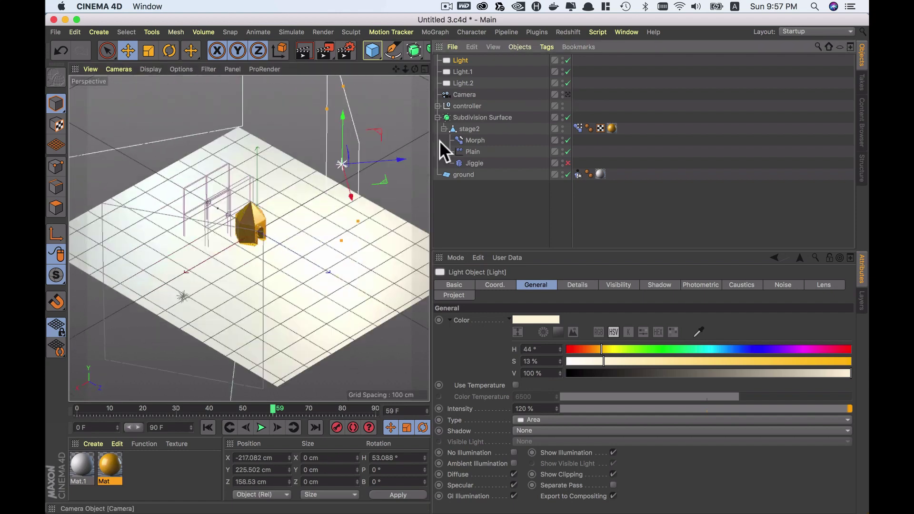
key(ctrl+r)
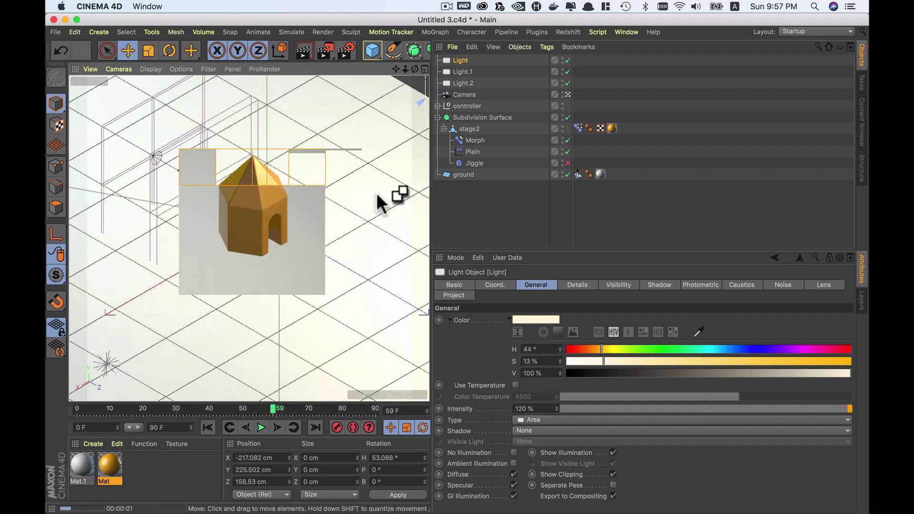
Step: Open Mat's settings and start an Interactive Render Region sized around the house
double_click(110, 468)
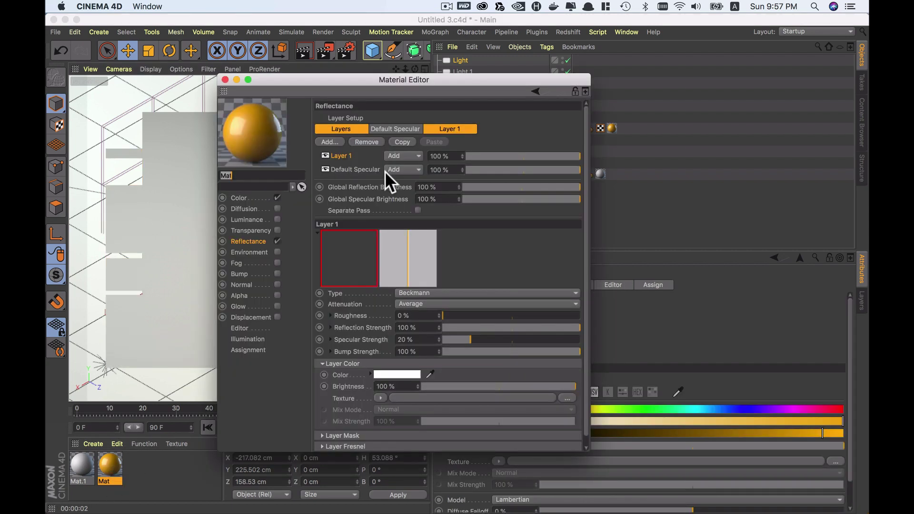
drag(347, 82, 551, 59)
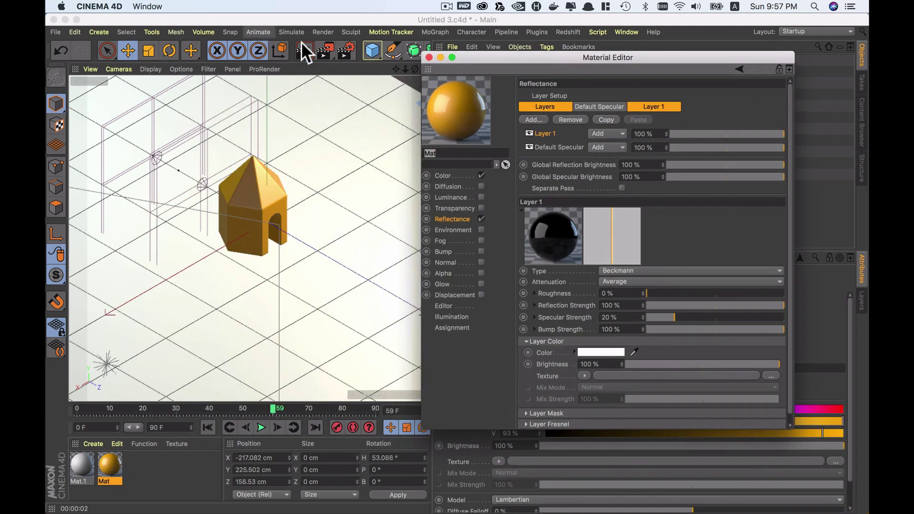
click(328, 49)
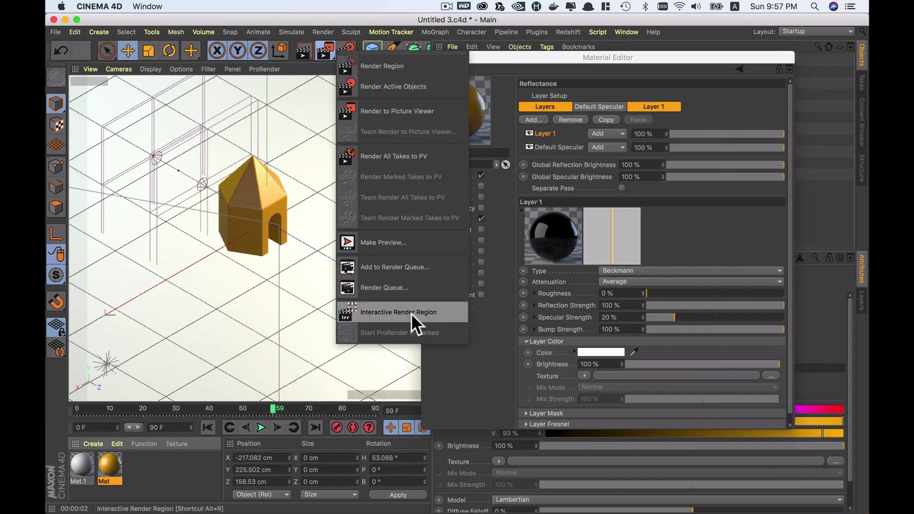
click(410, 314)
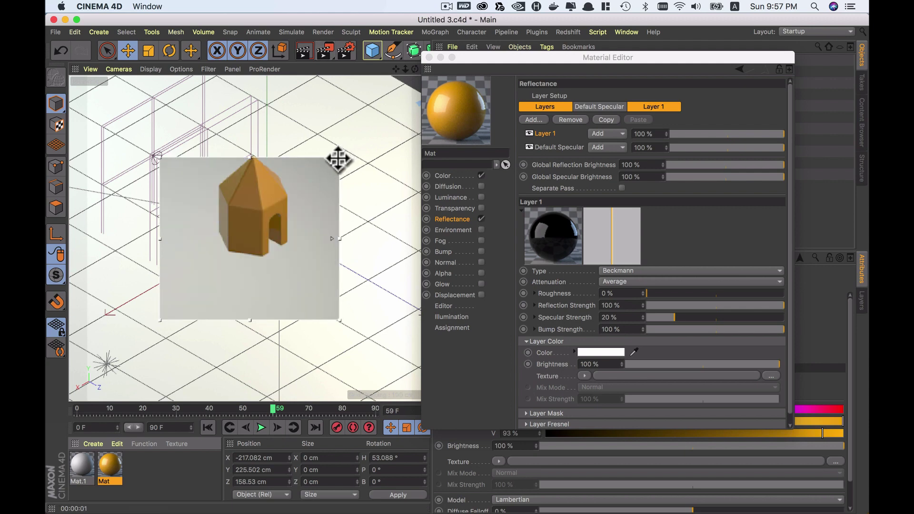
drag(339, 158, 317, 135)
drag(159, 323, 193, 283)
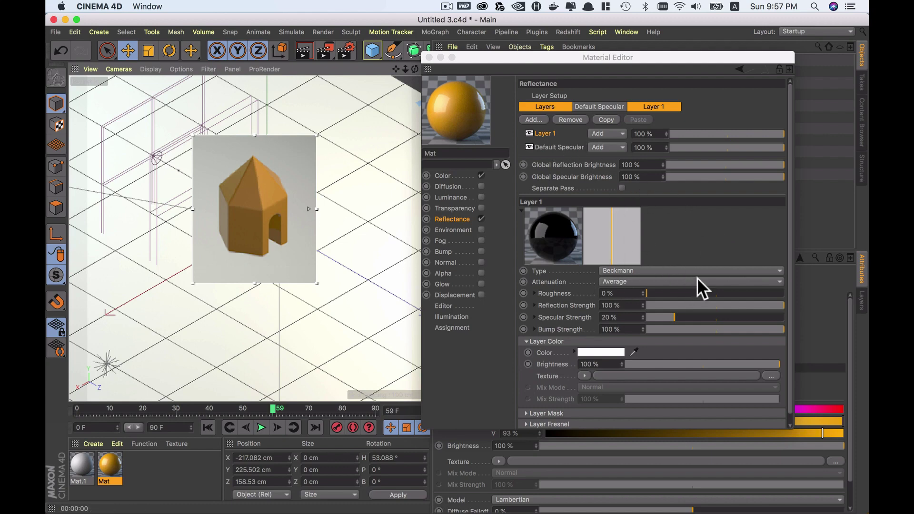
Step: Set Mat's default specular to strength 76%, width 39% and falloff 3%
scroll(695, 248, down, 1)
click(551, 137)
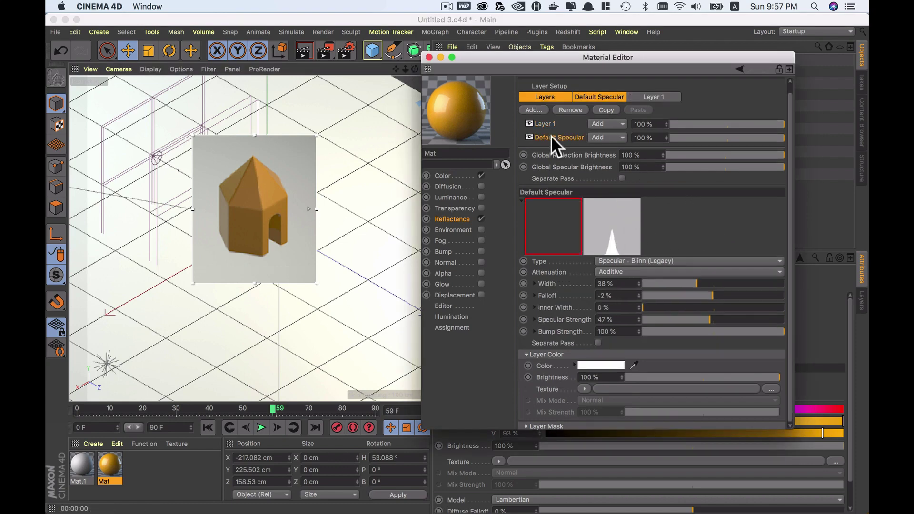
drag(712, 321, 750, 319)
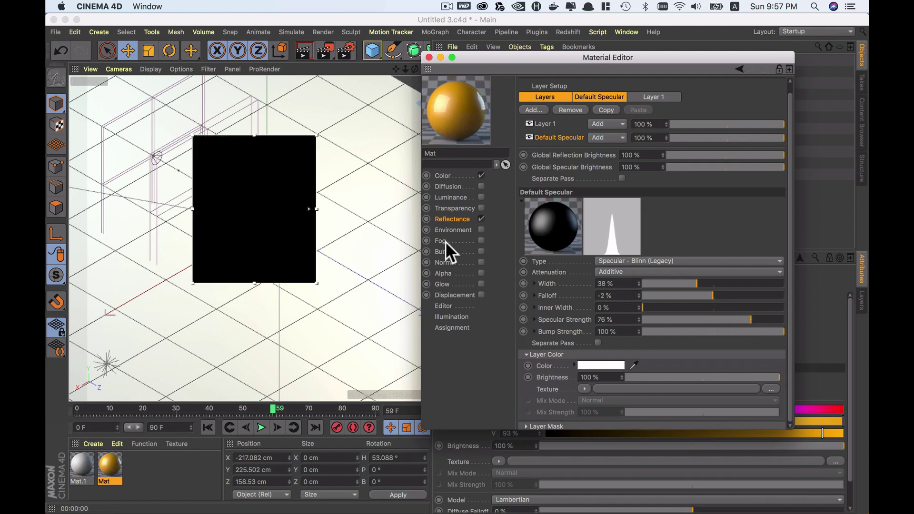
click(724, 293)
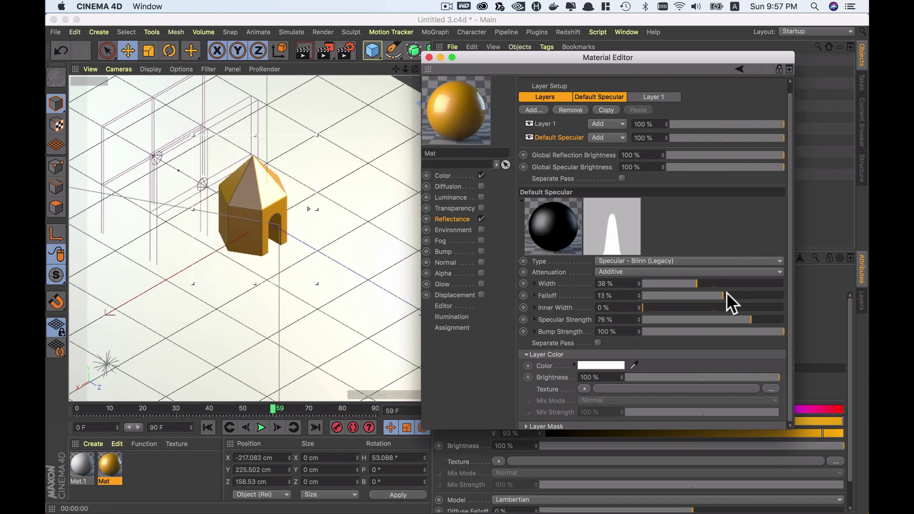
click(696, 284)
click(698, 284)
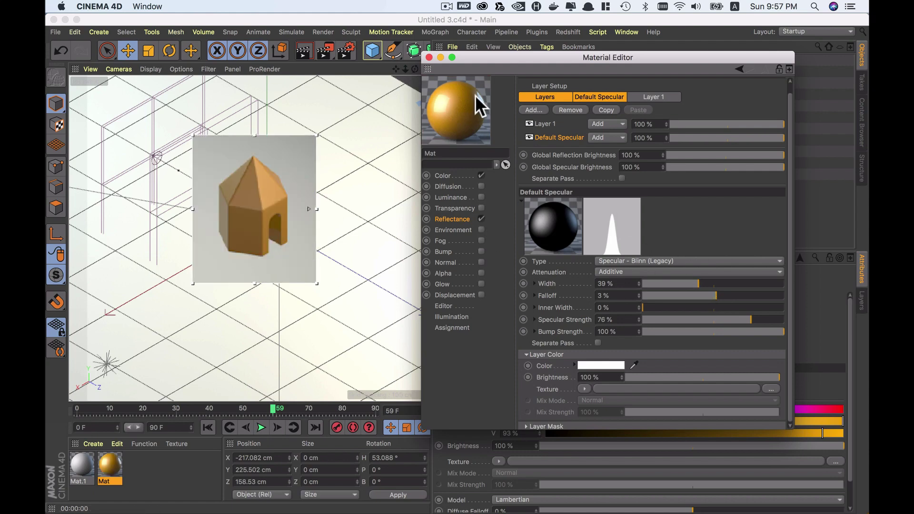
click(429, 58)
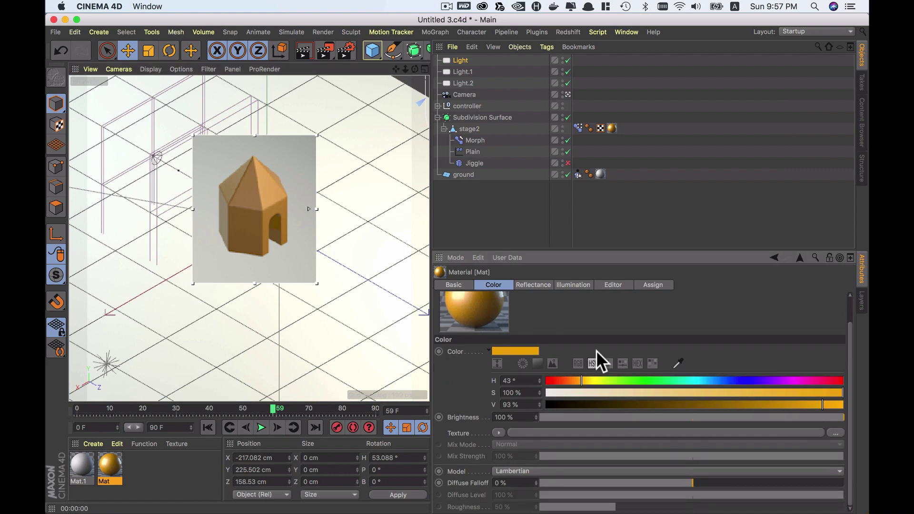
Step: Give the main Light area shadows
click(459, 59)
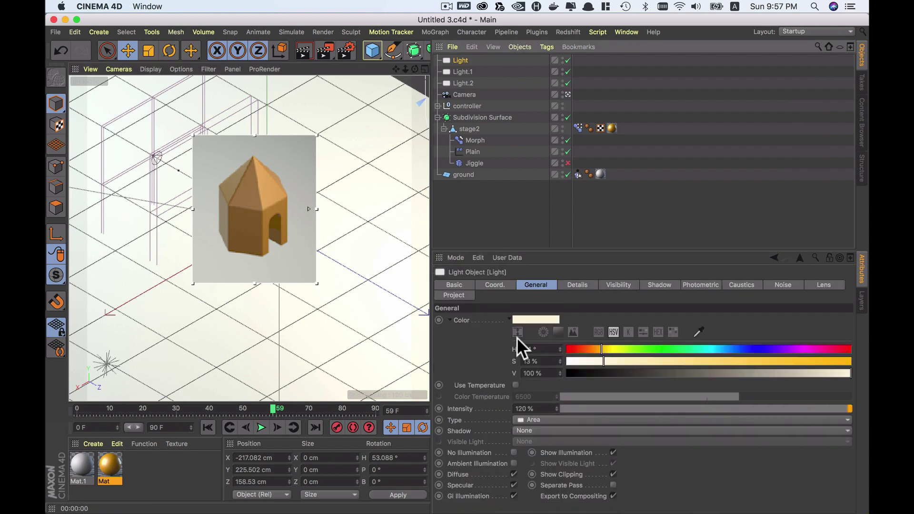
click(550, 430)
click(549, 478)
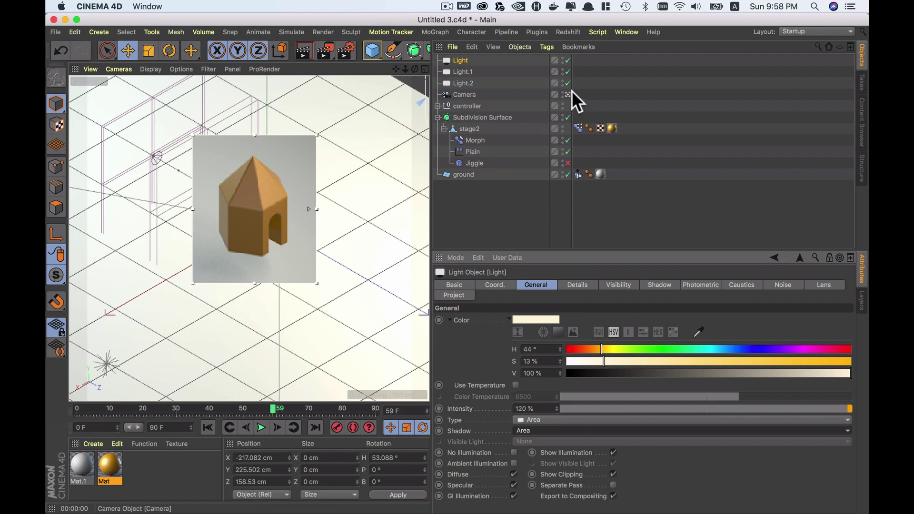
mouse_move(347, 50)
mouse_down()
mouse_move(347, 128)
mouse_move(384, 310)
mouse_up()
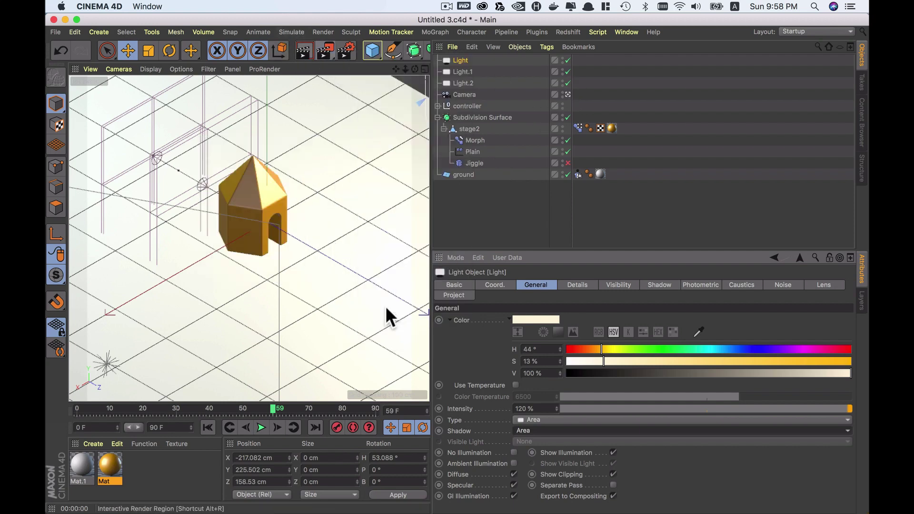
click(568, 94)
Step: Set Light.2's intensity to 60%
click(225, 191)
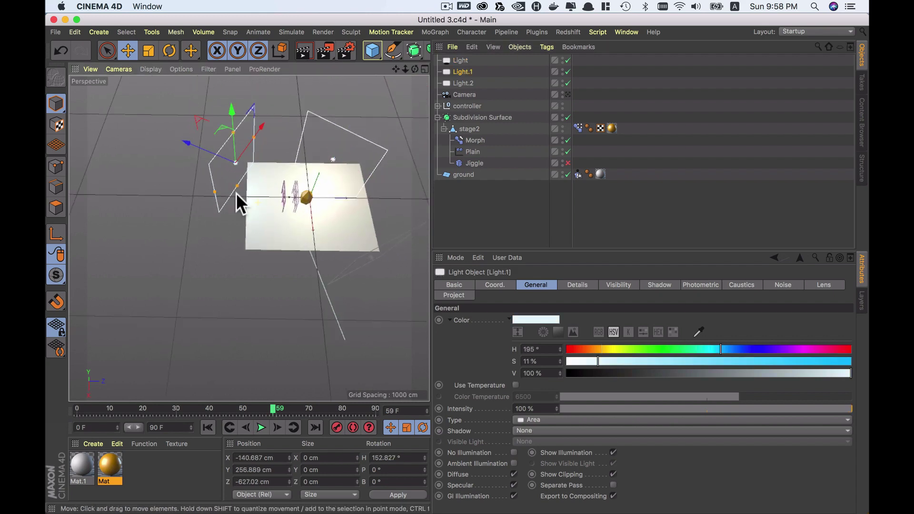
mouse_move(237, 193)
alt+mouse_down()
mouse_move(262, 142)
mouse_move(296, 128)
alt+mouse_up()
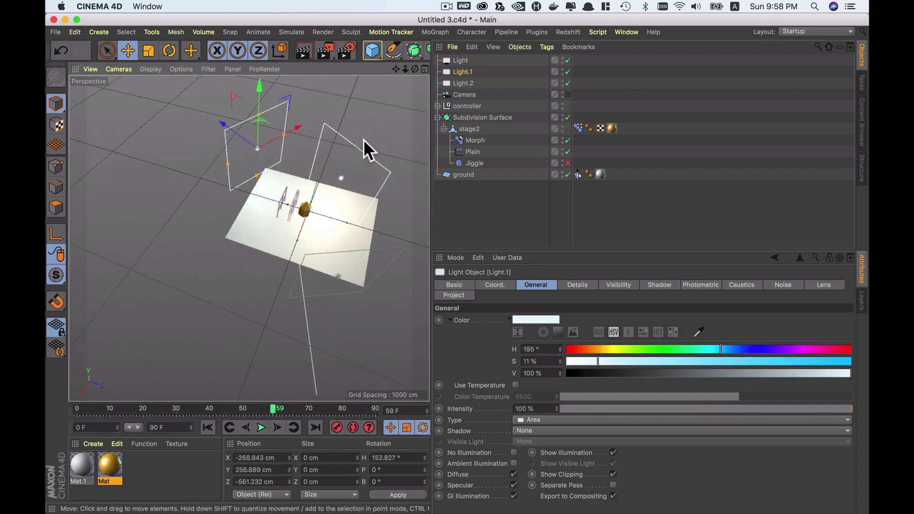
click(567, 95)
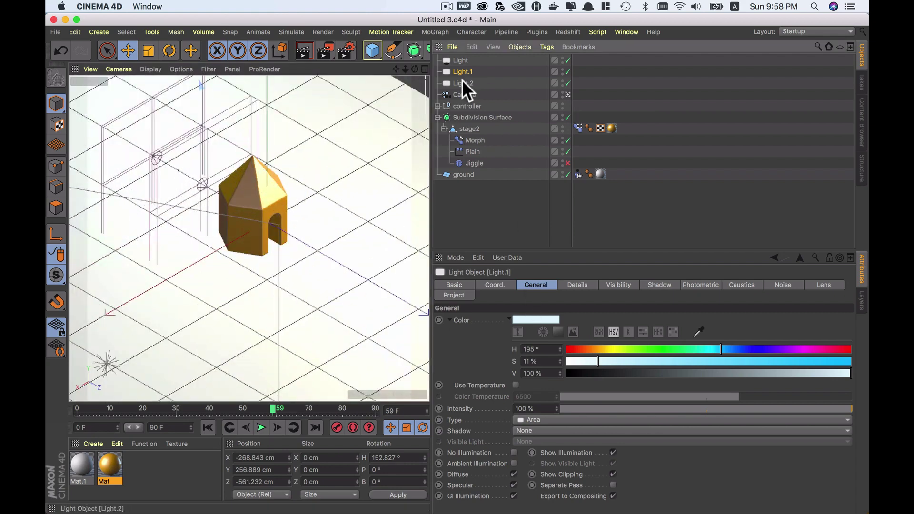
click(462, 83)
click(531, 409)
text(60)
key(Return)
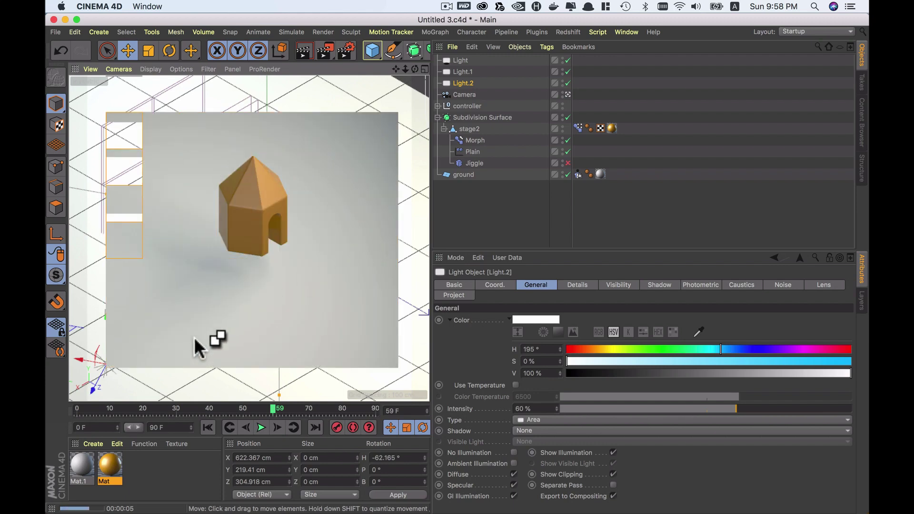
Step: Give Light.1 area shadows and render a preview at frame 40
click(464, 68)
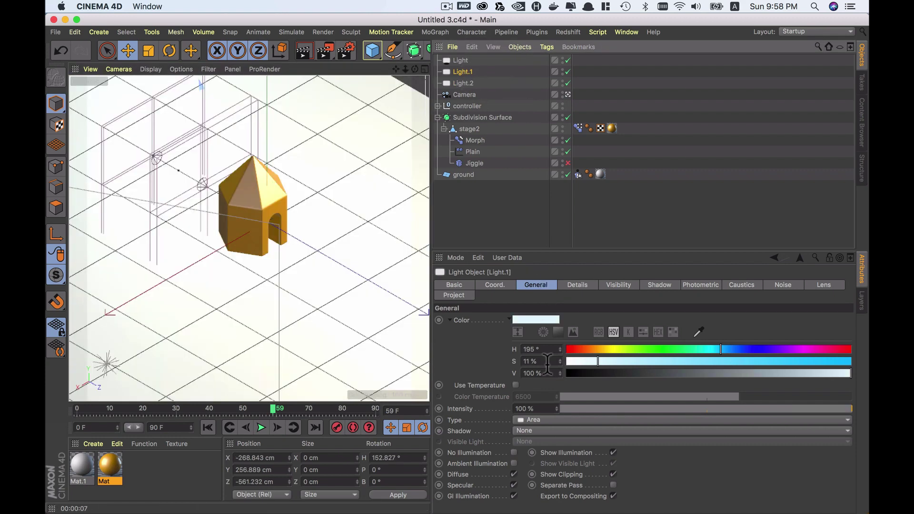
click(539, 431)
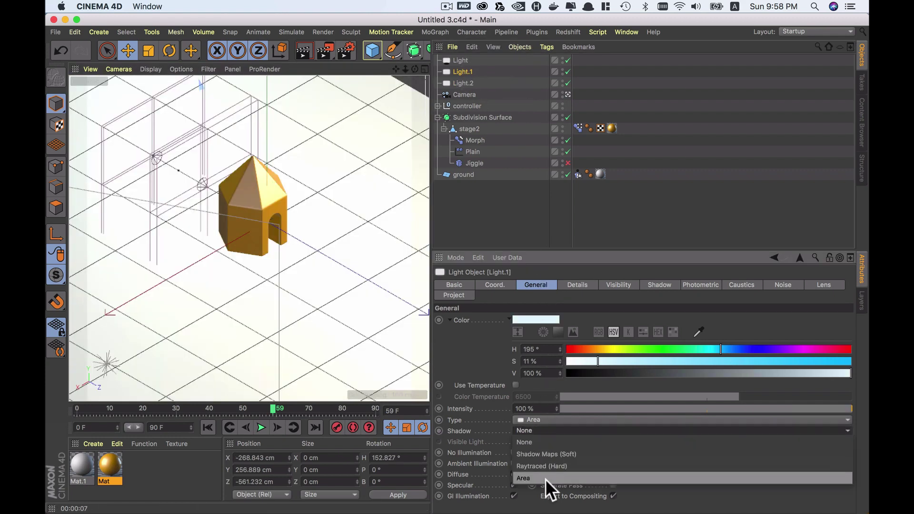
click(544, 478)
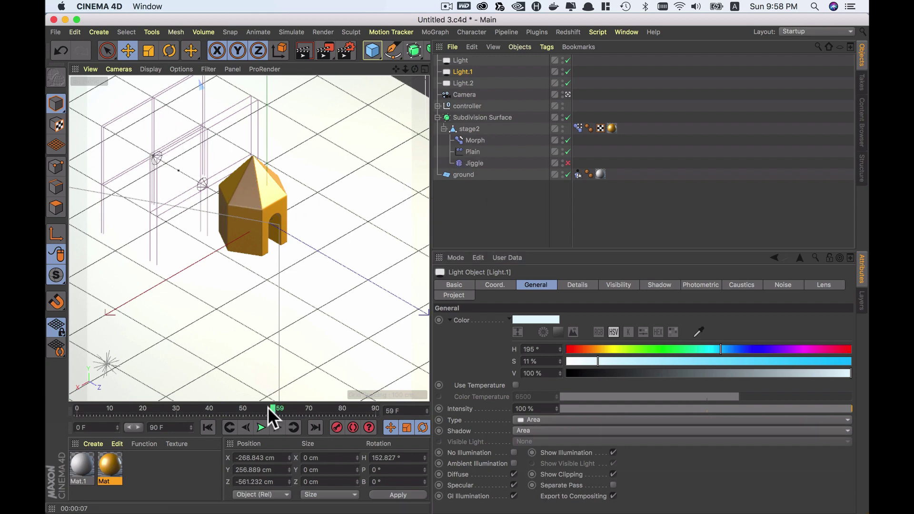
drag(267, 408, 208, 407)
key(ctrl+r)
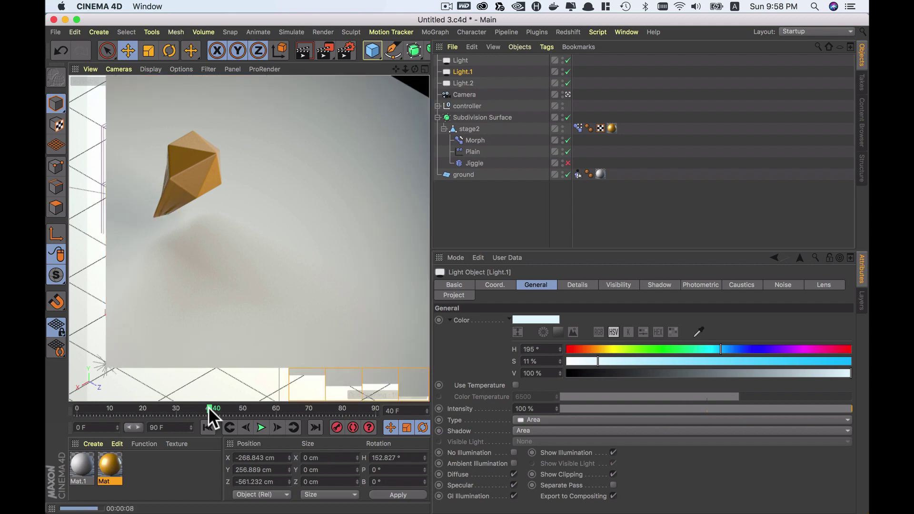
Step: From a low side view, lower the ground plane to about −120 cm on Y
click(466, 175)
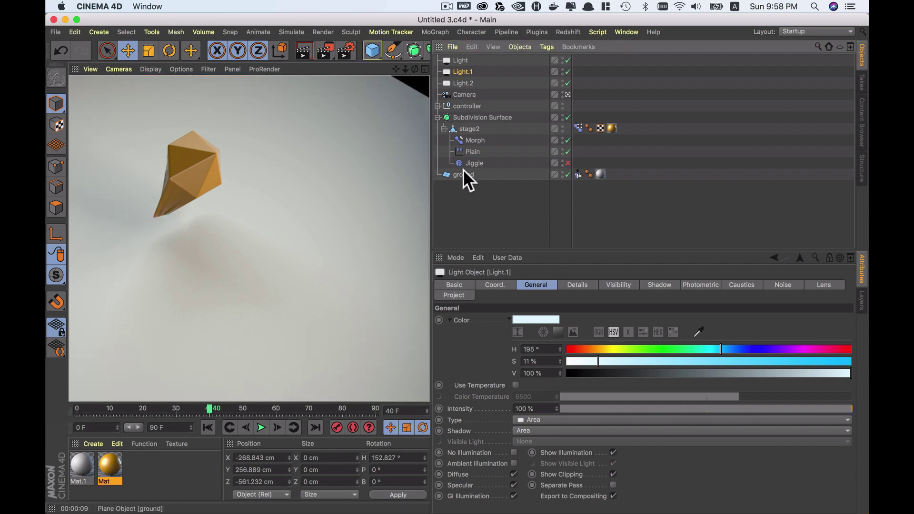
mouse_move(239, 281)
mouse_down()
mouse_move(270, 271)
mouse_move(261, 280)
mouse_move(347, 217)
mouse_move(238, 281)
mouse_up()
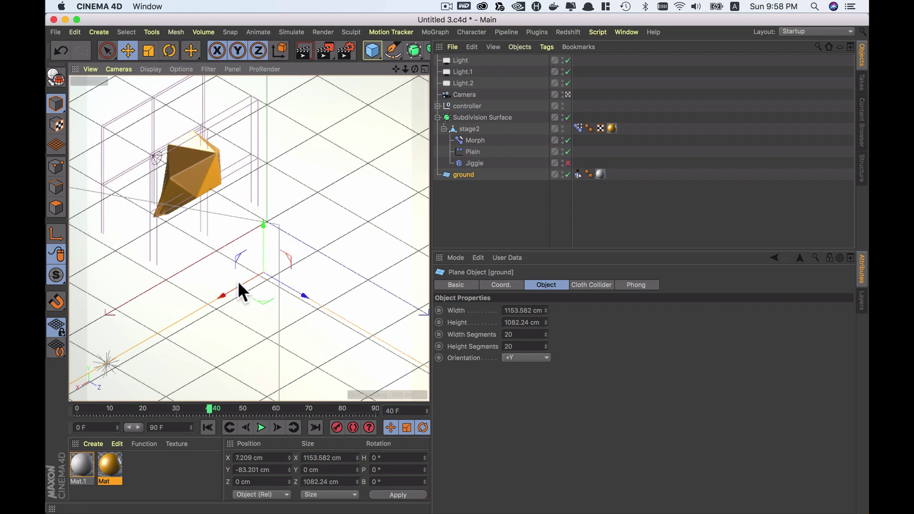
click(568, 94)
scroll(359, 196, down, 5)
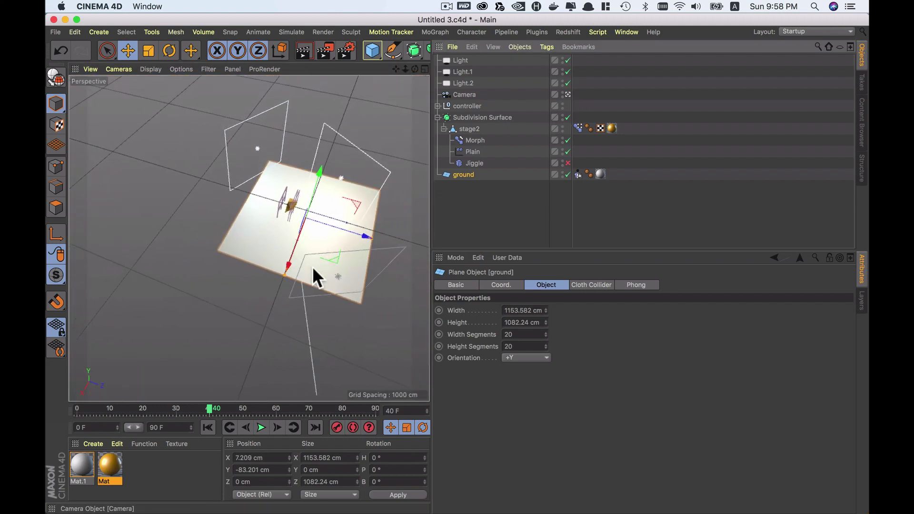
alt+drag(341, 210, 342, 168)
scroll(284, 247, up, 5)
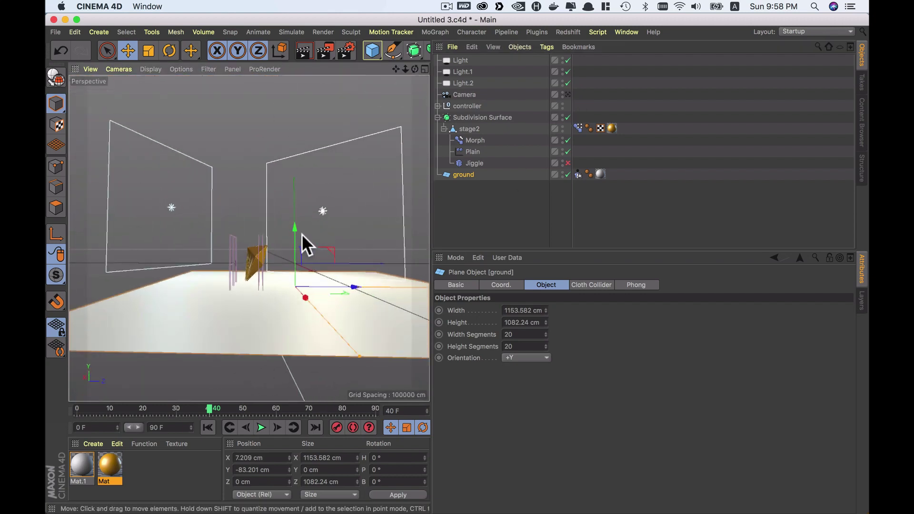
drag(295, 233, 294, 243)
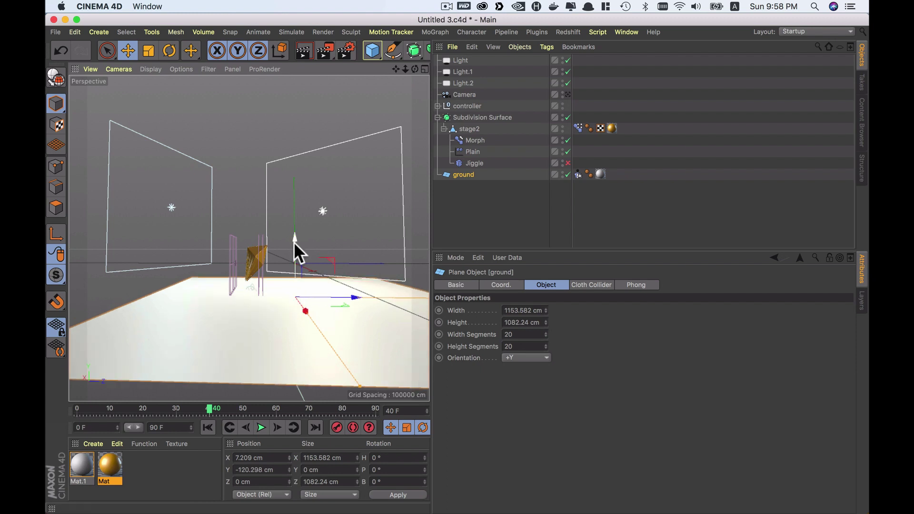
click(374, 47)
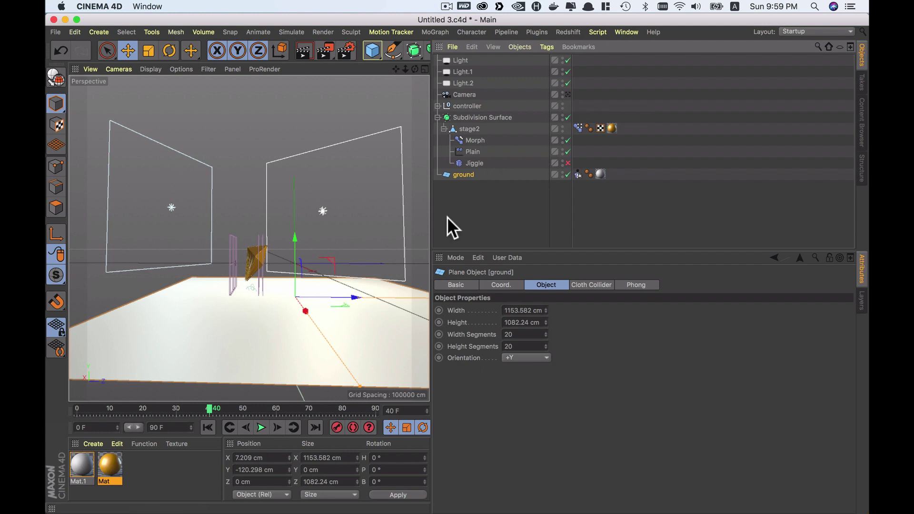
click(153, 68)
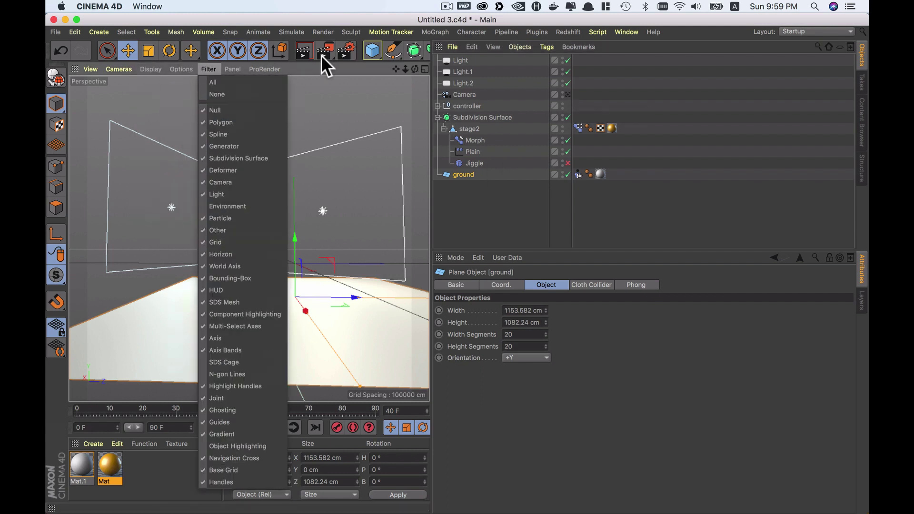
Step: Add a Cube primitive to the scene
click(321, 55)
click(373, 50)
click(484, 64)
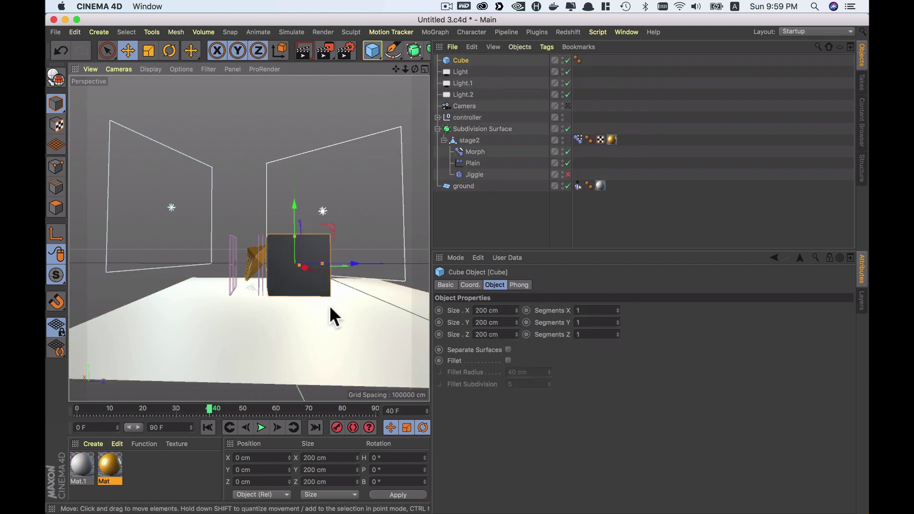
alt+drag(299, 261, 224, 321)
Step: Flatten the cube into a roughly 1132 × 314 cm slab at Y −112 cm, shifted along Z
mouse_move(305, 265)
mouse_down()
mouse_move(240, 294)
mouse_move(172, 355)
mouse_up()
mouse_move(318, 228)
mouse_down()
mouse_move(319, 245)
mouse_move(347, 264)
mouse_move(376, 204)
mouse_move(357, 262)
mouse_move(307, 256)
mouse_up()
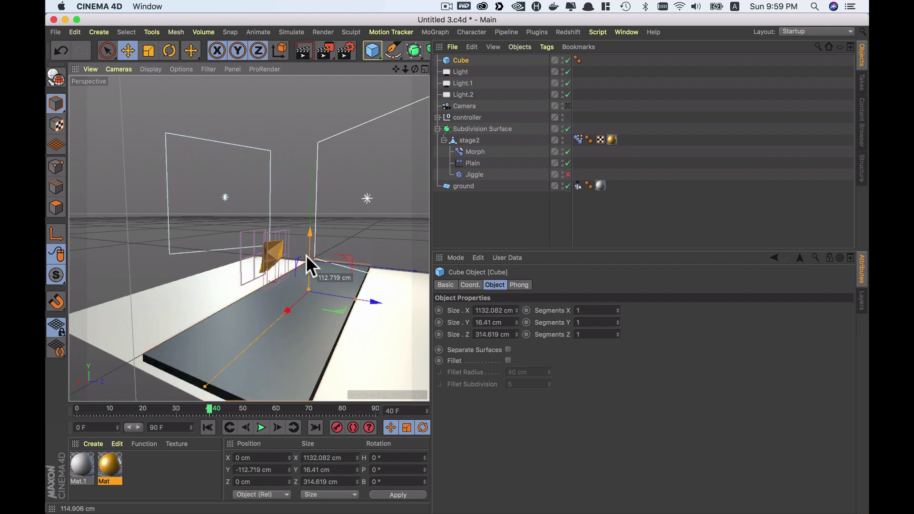
drag(307, 256, 307, 256)
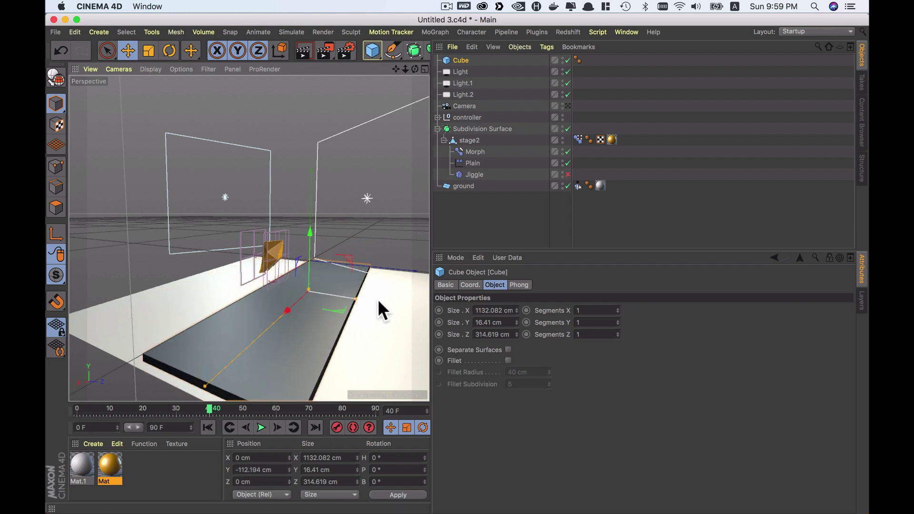
drag(378, 299, 295, 296)
click(568, 105)
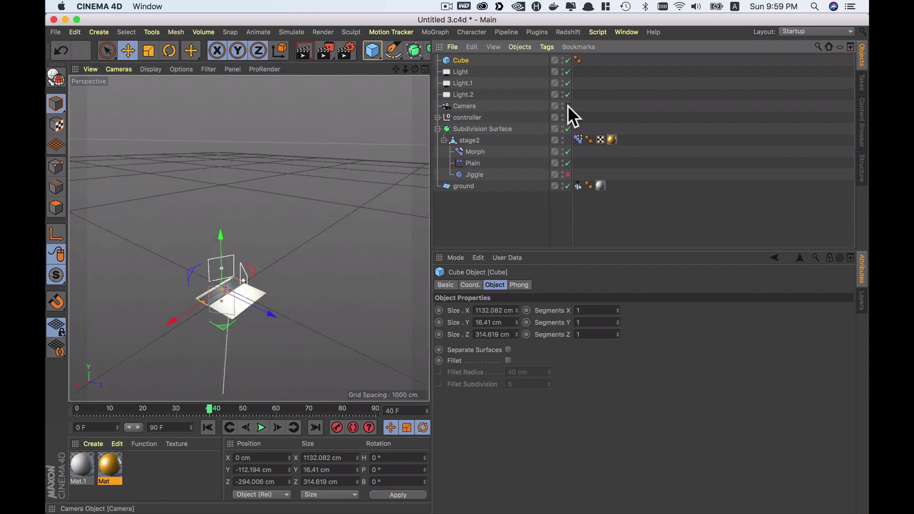
drag(154, 226, 91, 183)
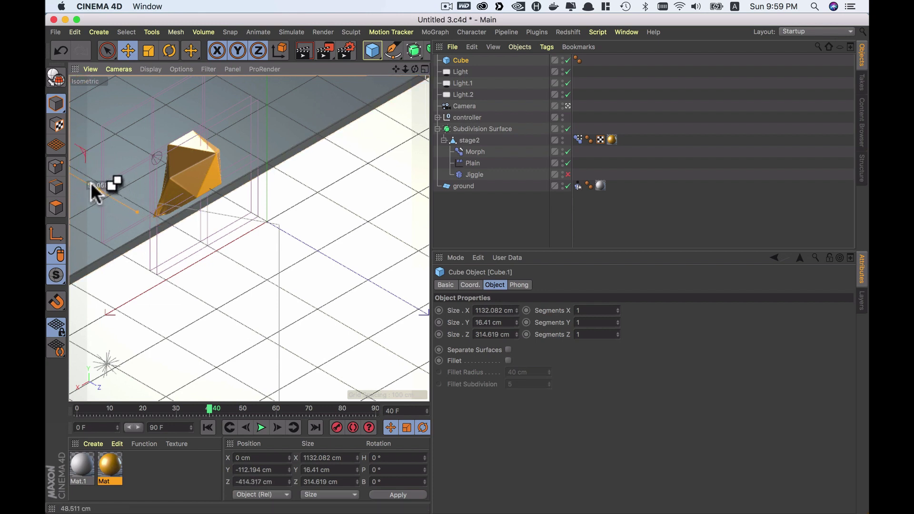
Step: Duplicate the slab twice, raising and offsetting each copy to form three stepped slabs
ctrl+drag(90, 182, 85, 175)
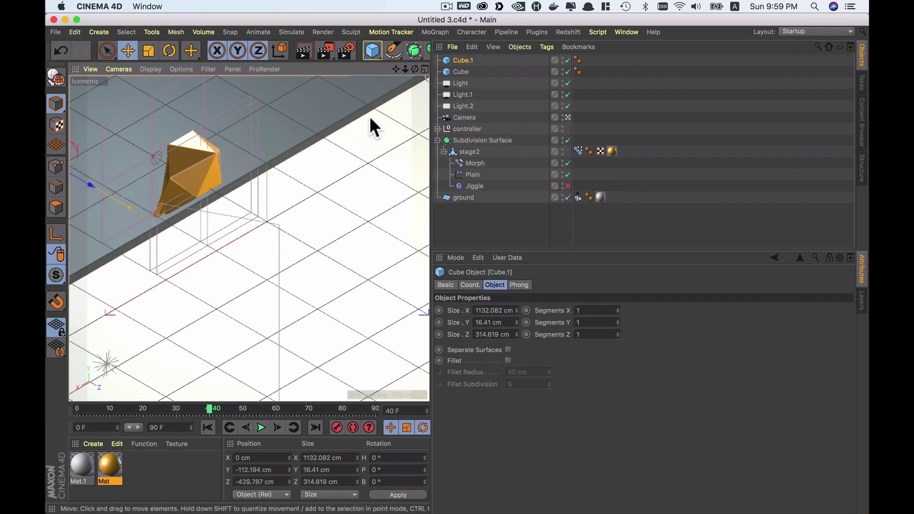
click(568, 117)
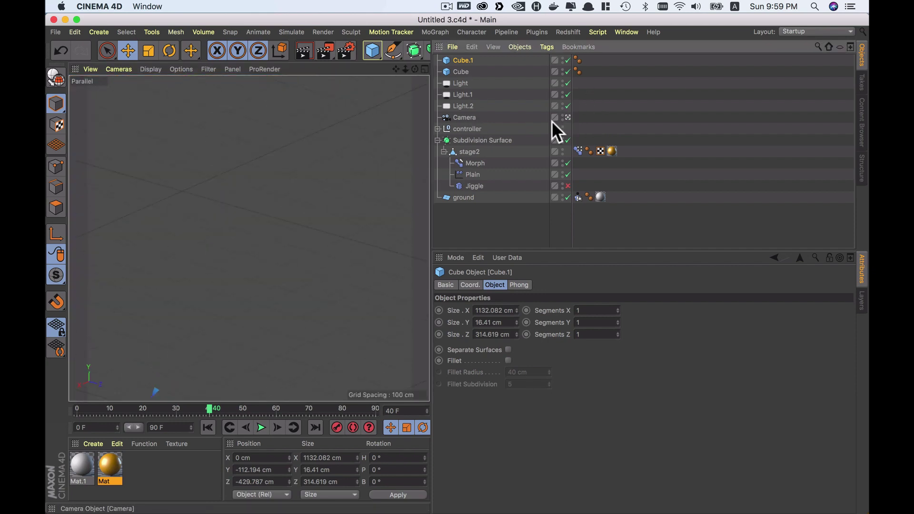
drag(207, 259, 217, 248)
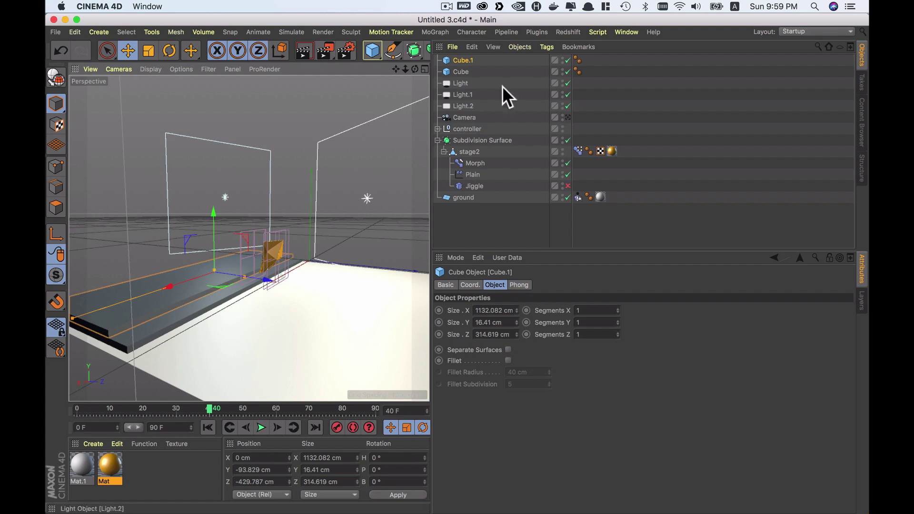
ctrl+drag(465, 58, 466, 54)
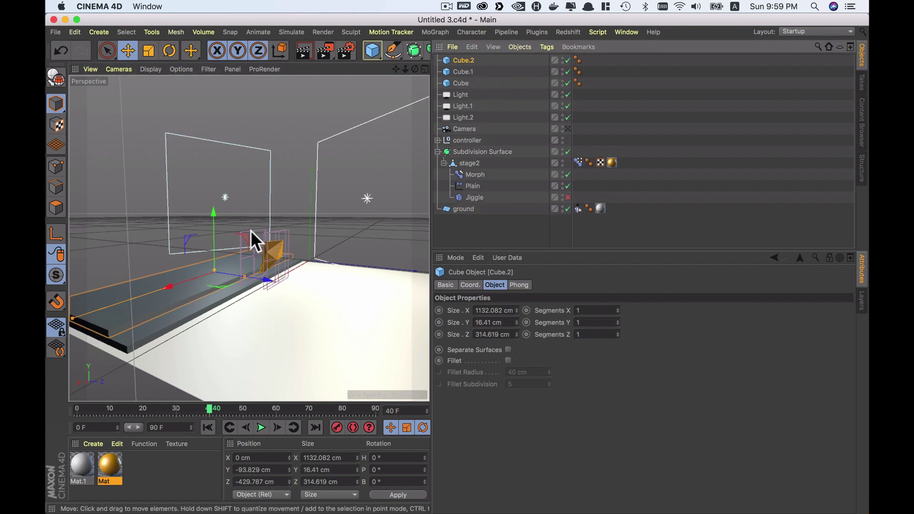
drag(263, 281, 238, 276)
drag(189, 240, 187, 231)
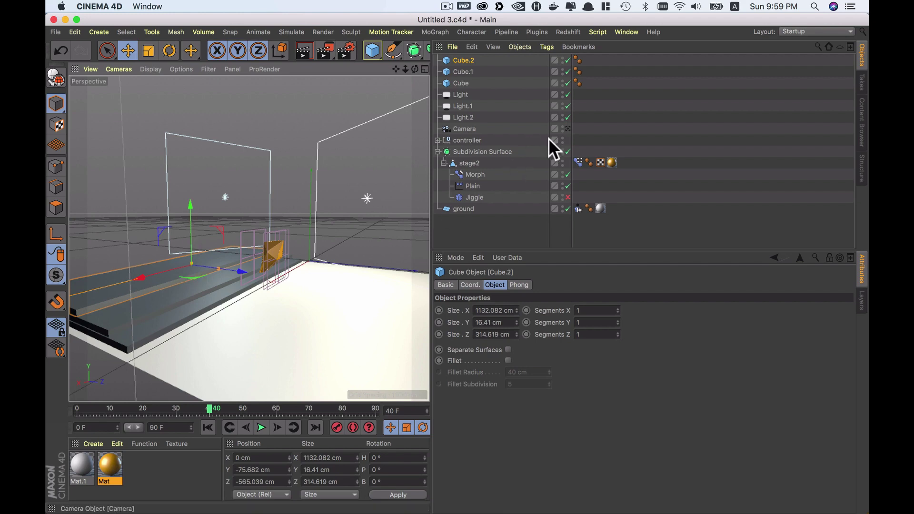
click(567, 128)
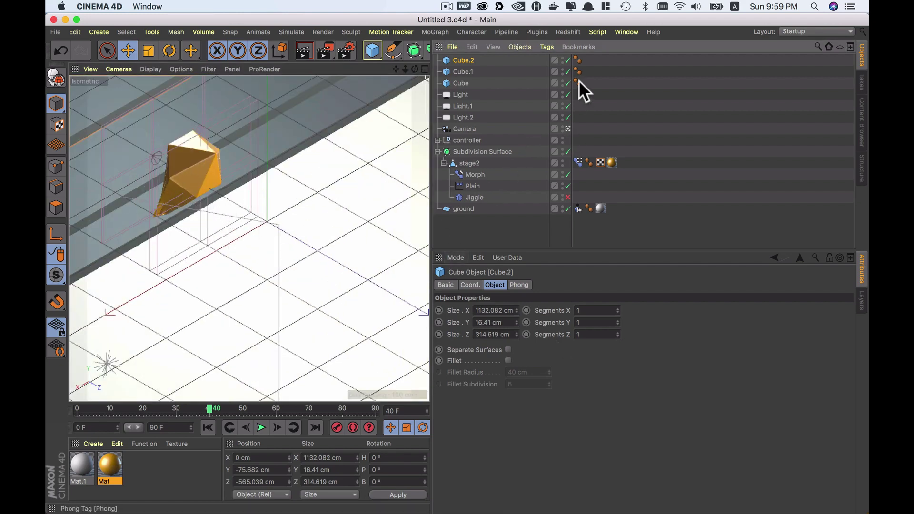
click(568, 127)
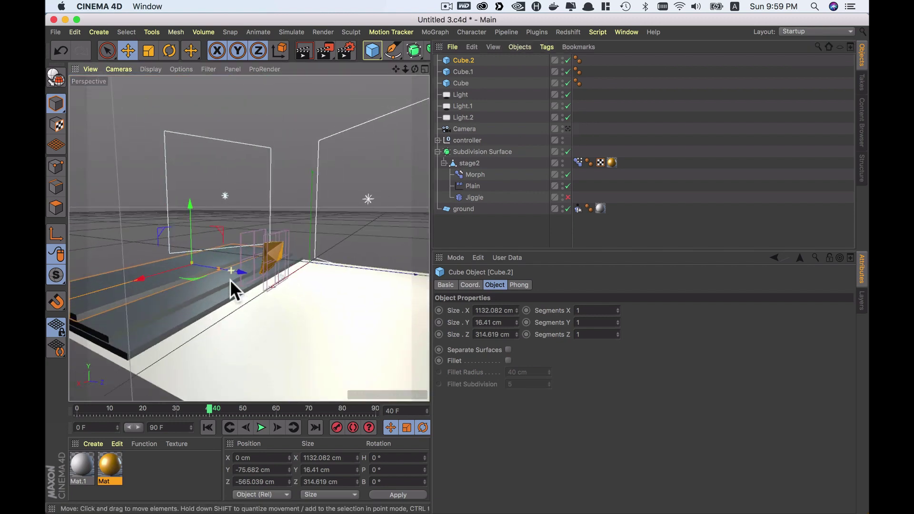
alt+drag(230, 279, 232, 318)
drag(241, 277, 246, 281)
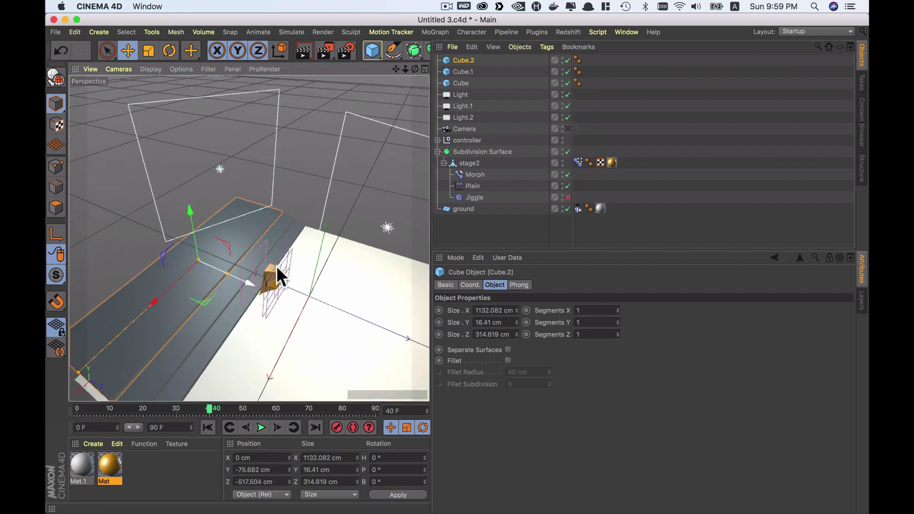
Step: Copy the three step slabs and rotate the copies 180°
drag(467, 85, 270, 299)
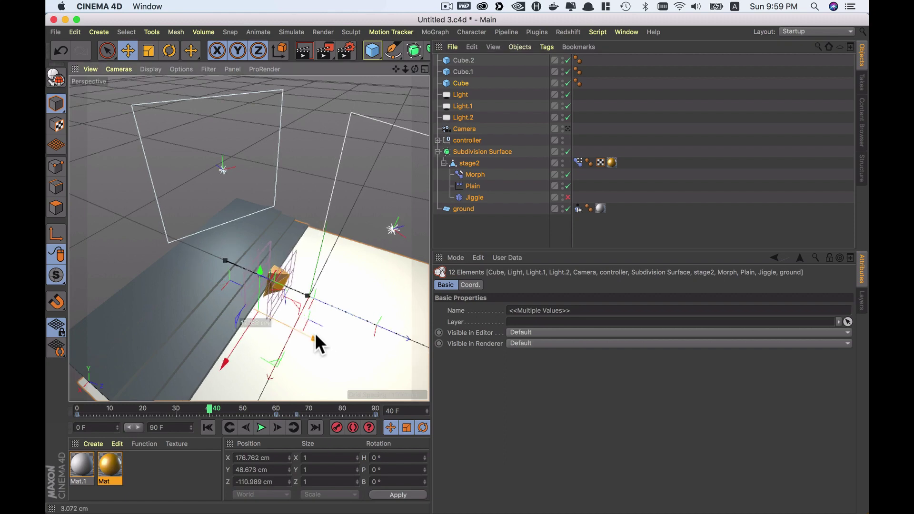
click(463, 81)
shift+click(464, 61)
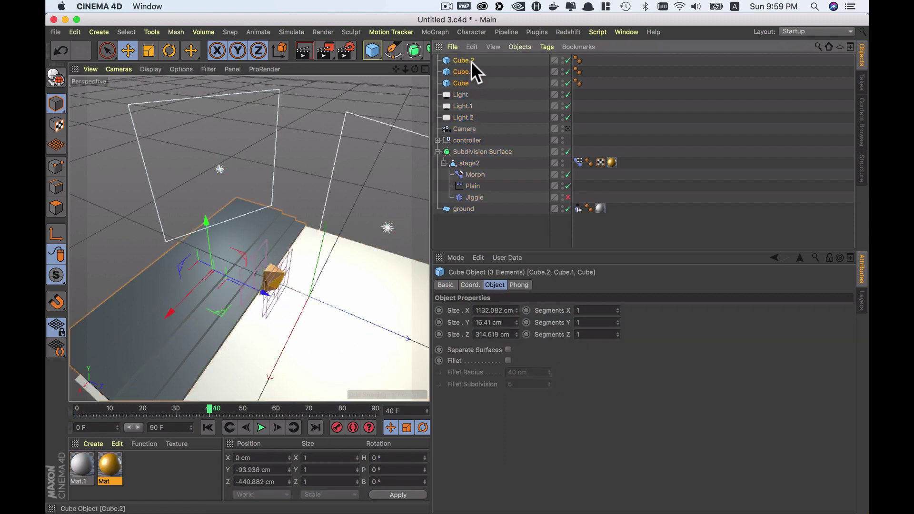
drag(269, 288, 264, 291)
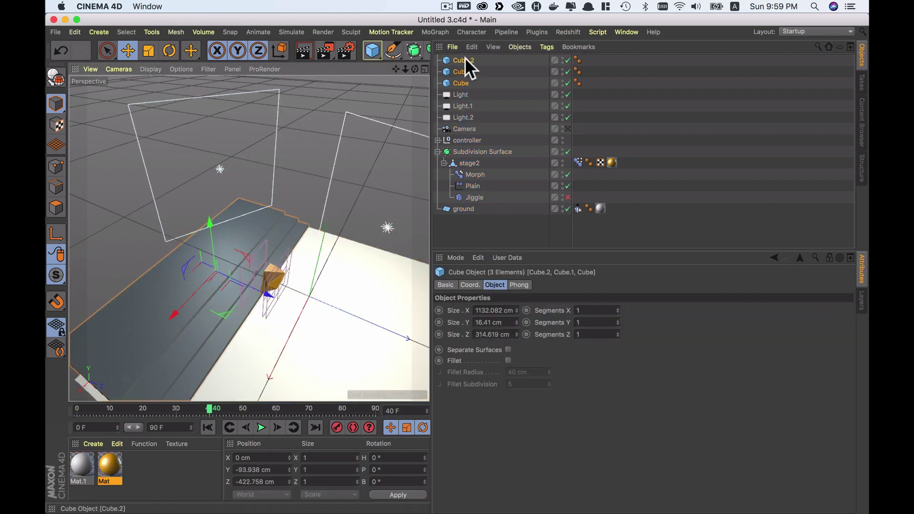
ctrl+drag(465, 57, 468, 56)
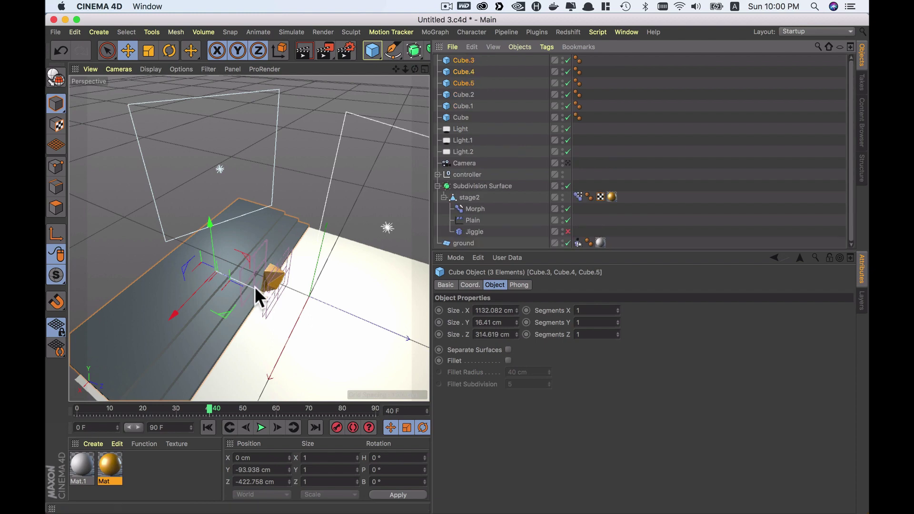
mouse_move(256, 287)
mouse_down()
mouse_move(330, 315)
mouse_move(265, 247)
mouse_up()
key(r)
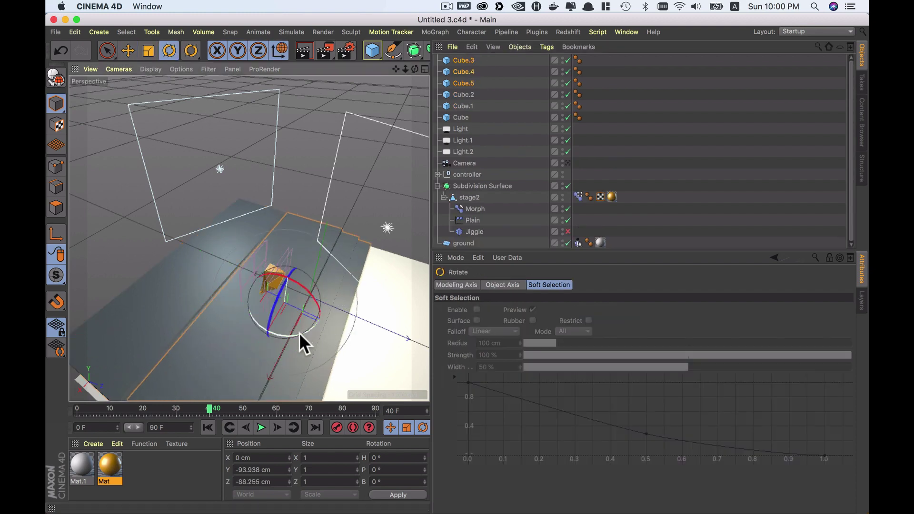
key(e)
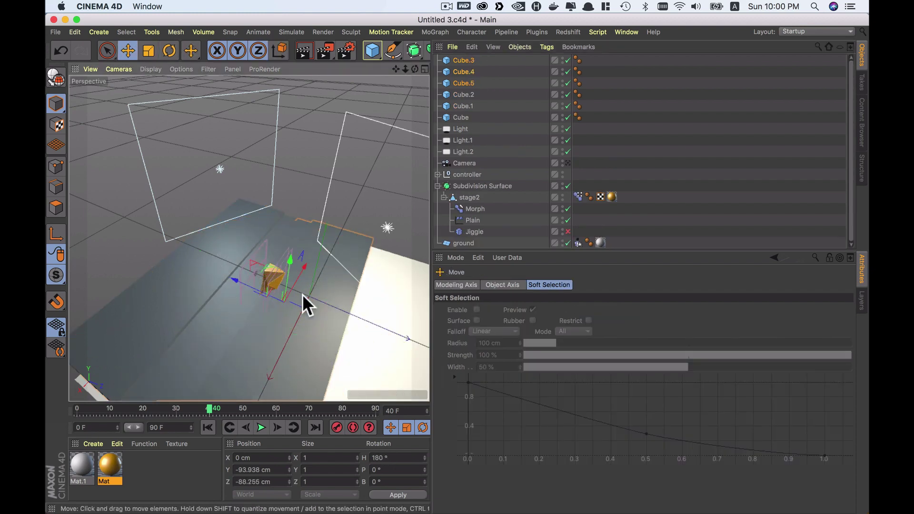
Step: Move the rotated copies to the opposite side of the mesh
alt+middle_drag(341, 320, 266, 276)
drag(192, 250, 291, 279)
click(568, 163)
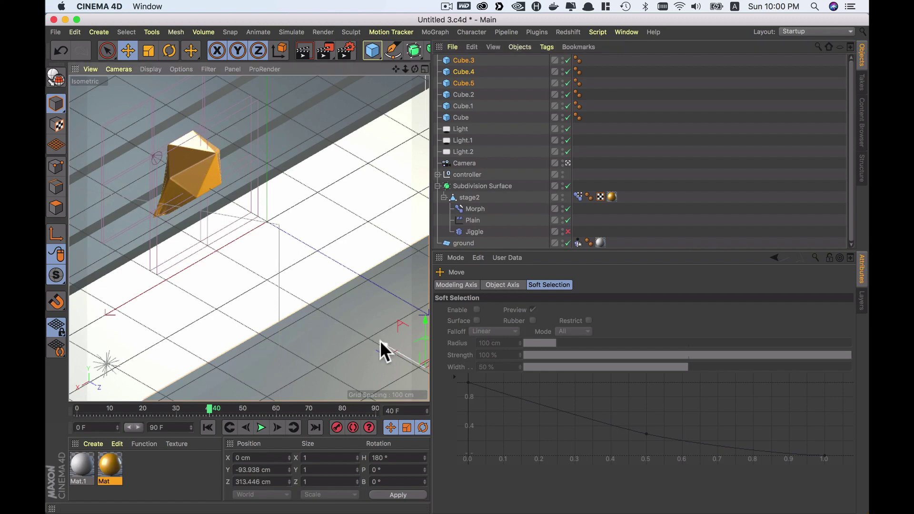
drag(380, 342, 353, 328)
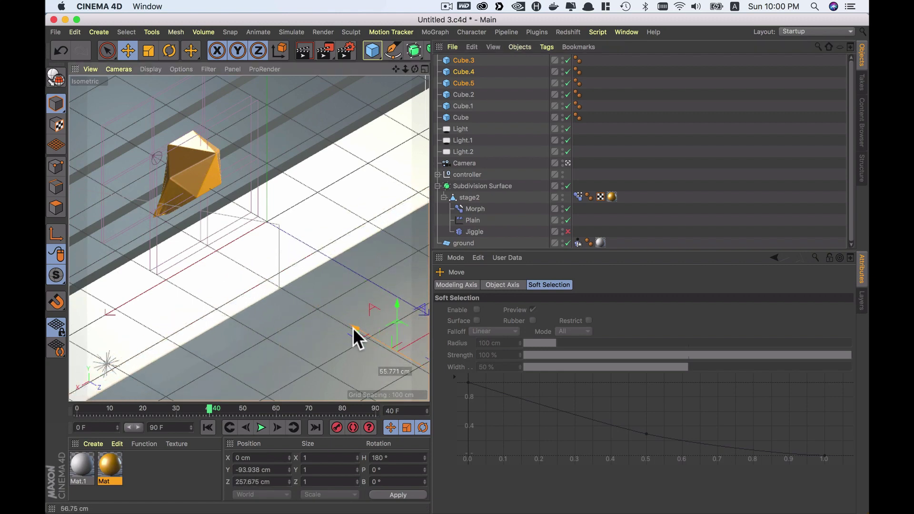
Step: Group all six slabs (Cube to Cube.5) under a Null and apply Mat.1 to it
click(464, 59)
shift+click(461, 117)
key(alt+g)
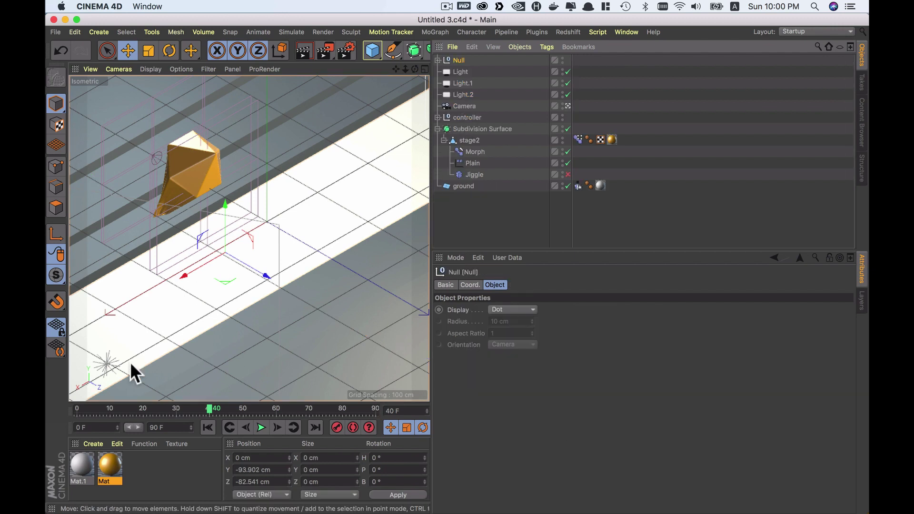
mouse_move(86, 461)
mouse_down()
mouse_move(472, 110)
mouse_move(457, 59)
mouse_up()
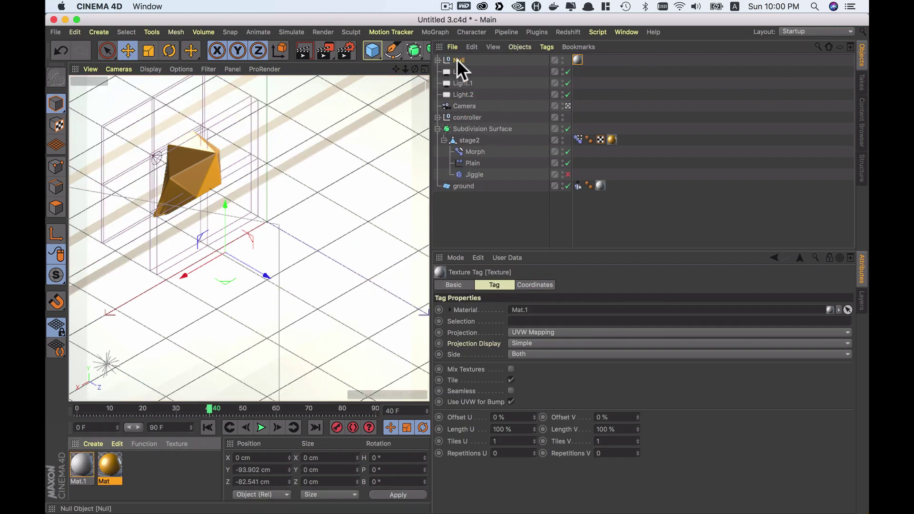
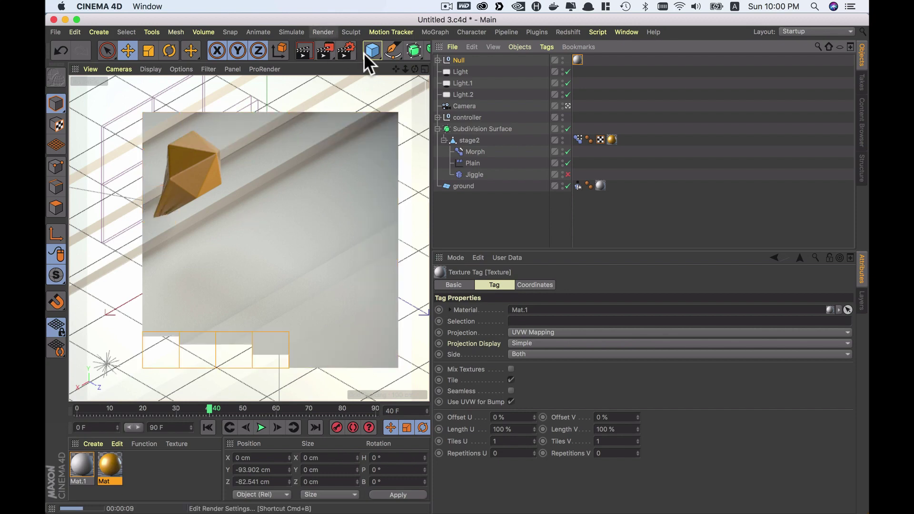
Step: Add an Ambient Occlusion effect to the render settings and refresh the interactive render preview
click(347, 52)
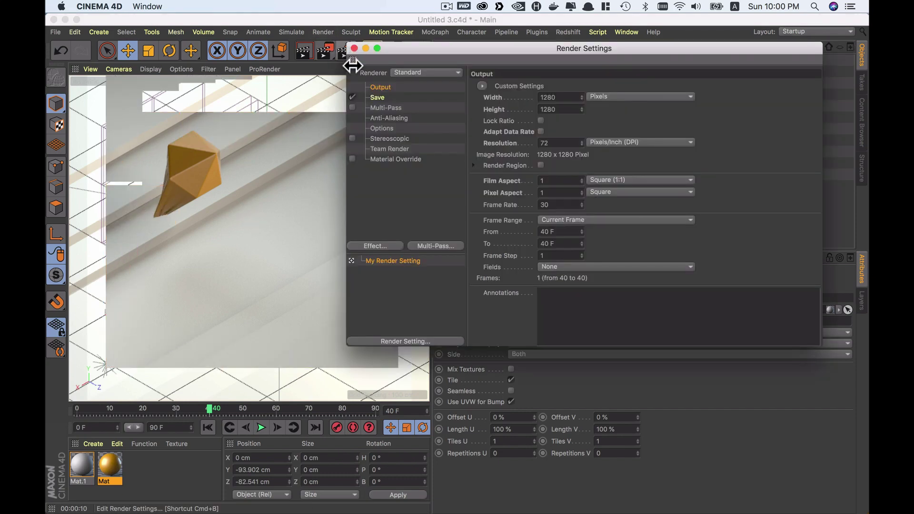
click(379, 246)
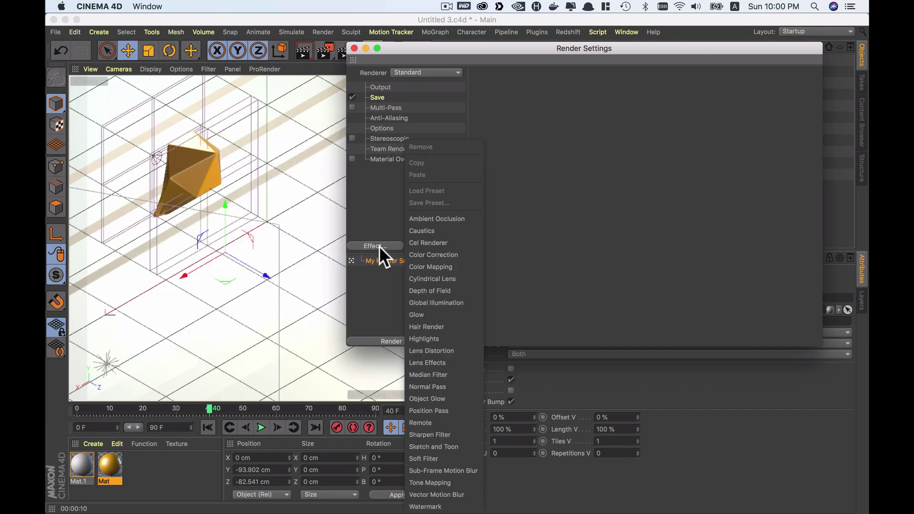
click(450, 218)
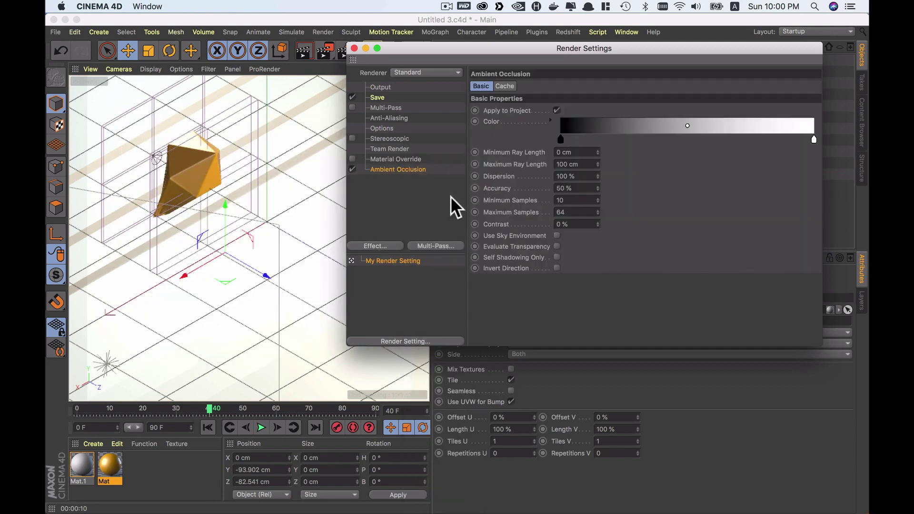
click(355, 48)
key(ctrl+r)
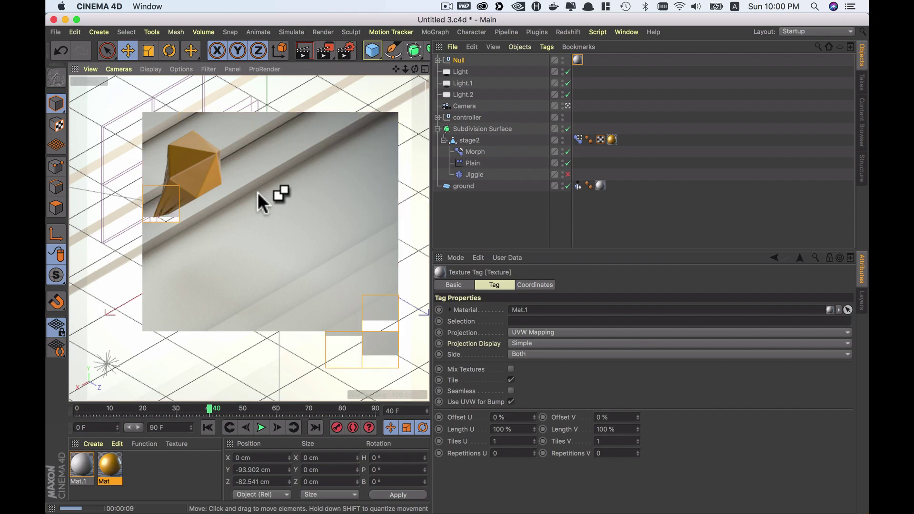
Step: Disable Ambient Occlusion, return to frame 0, and enable the Jiggle deformer
click(345, 51)
click(355, 167)
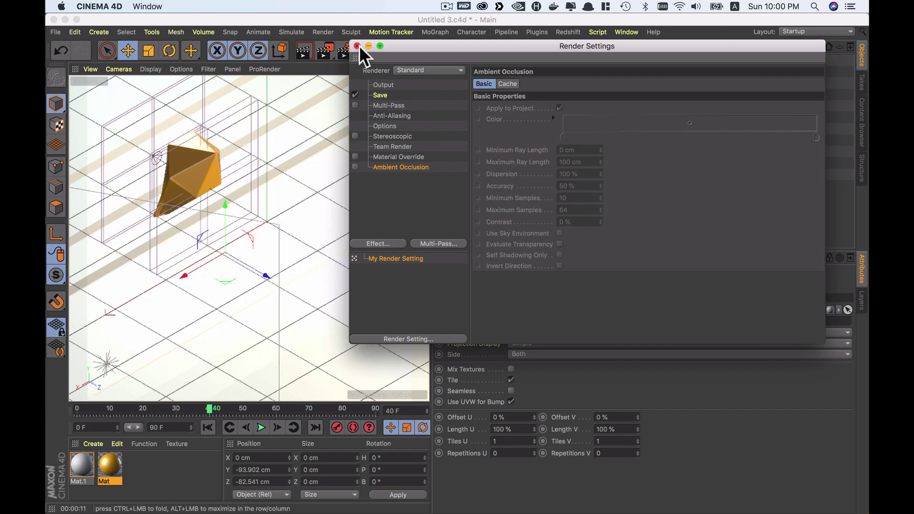
click(357, 45)
click(208, 428)
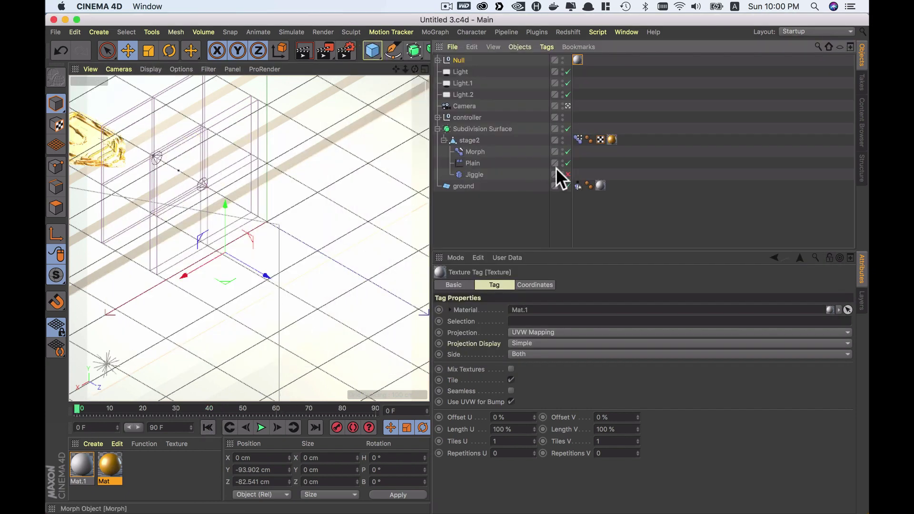
click(567, 174)
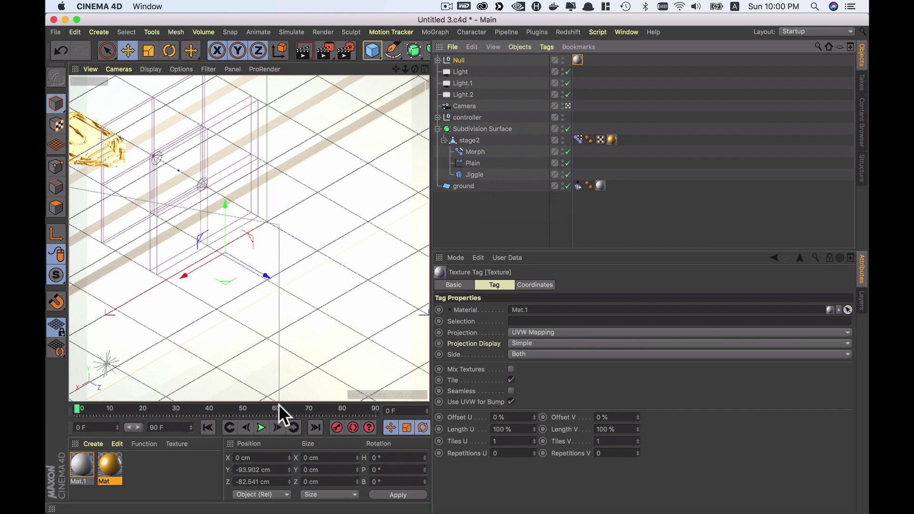
Step: Play the morph animation, stopping around frame 64 once the house shape forms
click(261, 427)
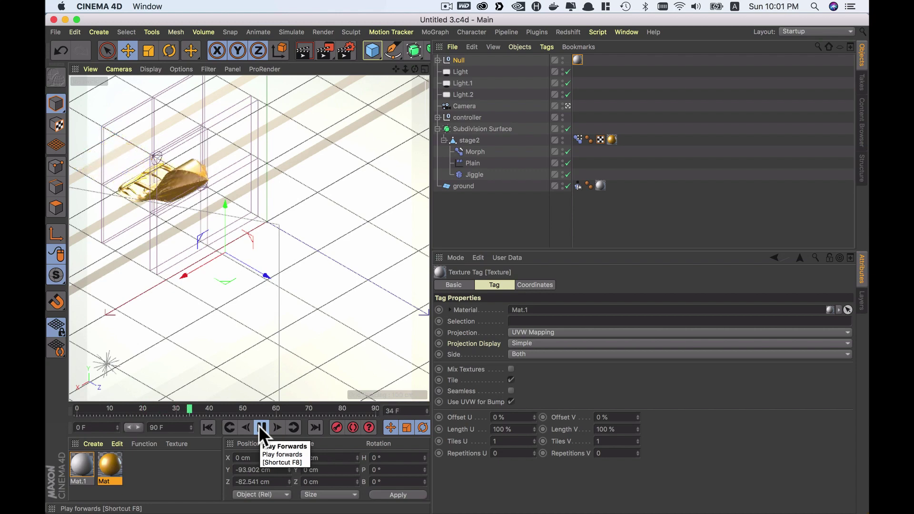
click(262, 428)
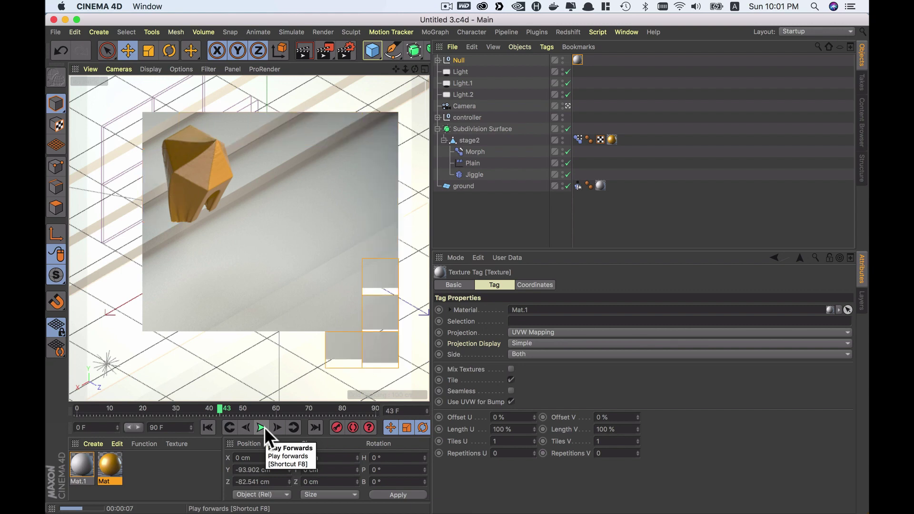
click(443, 140)
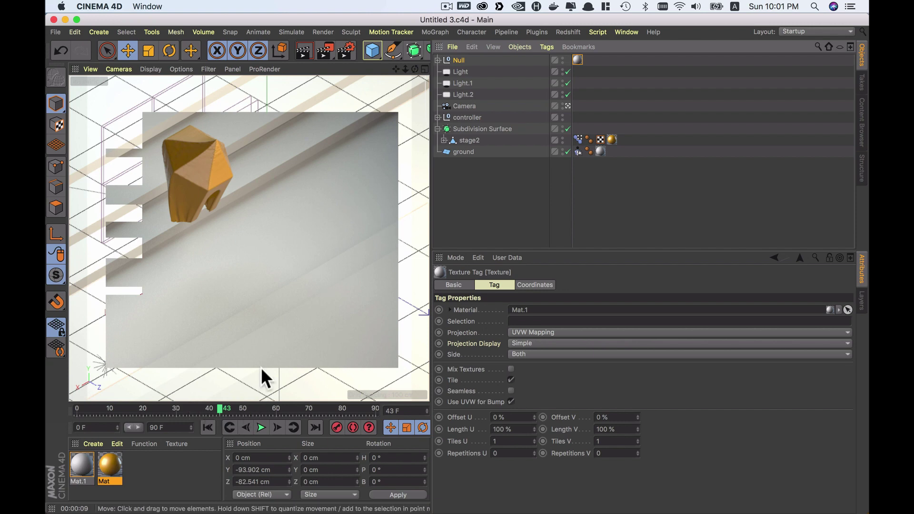
click(263, 427)
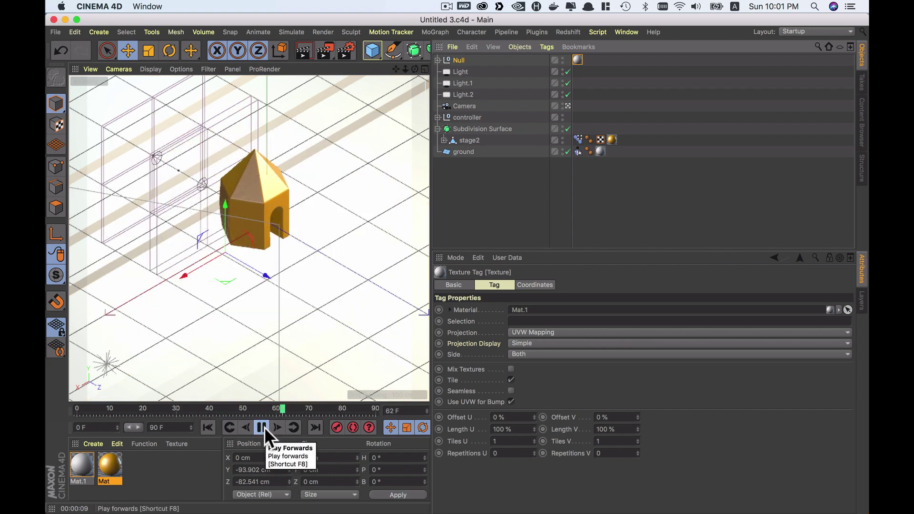
click(265, 428)
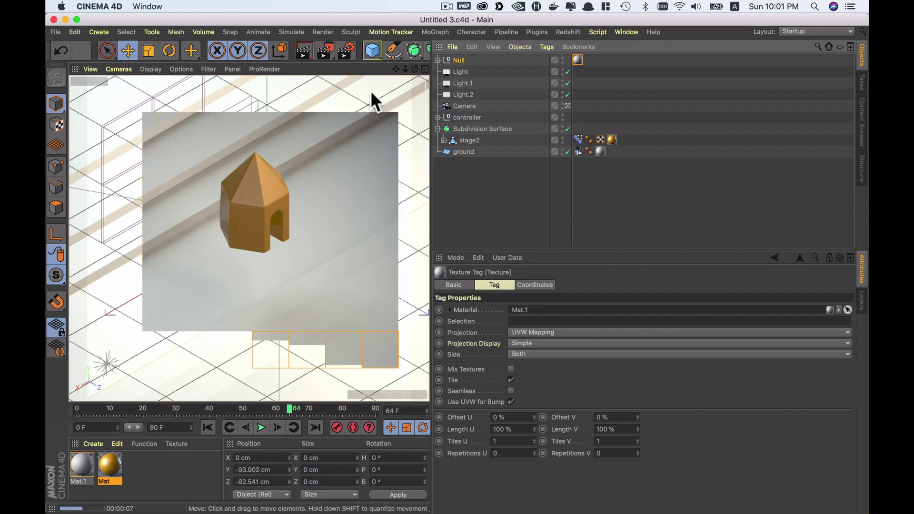
click(353, 56)
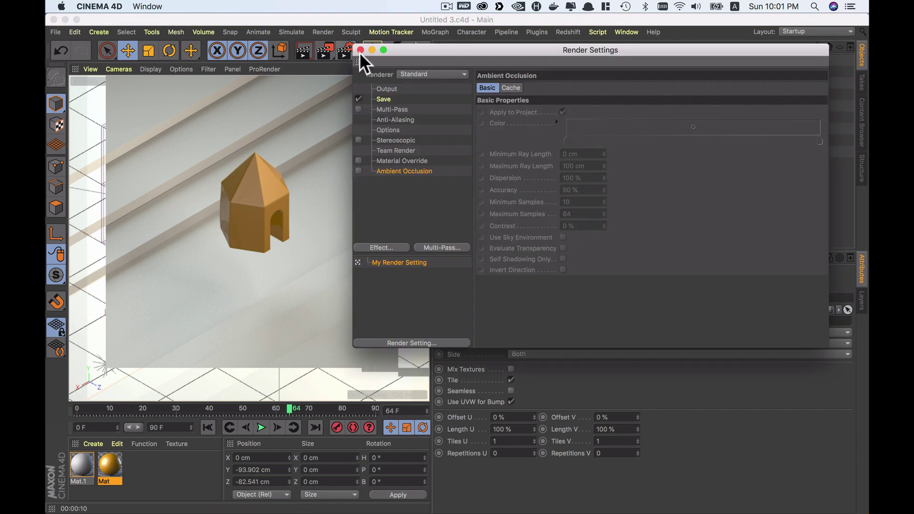
click(361, 49)
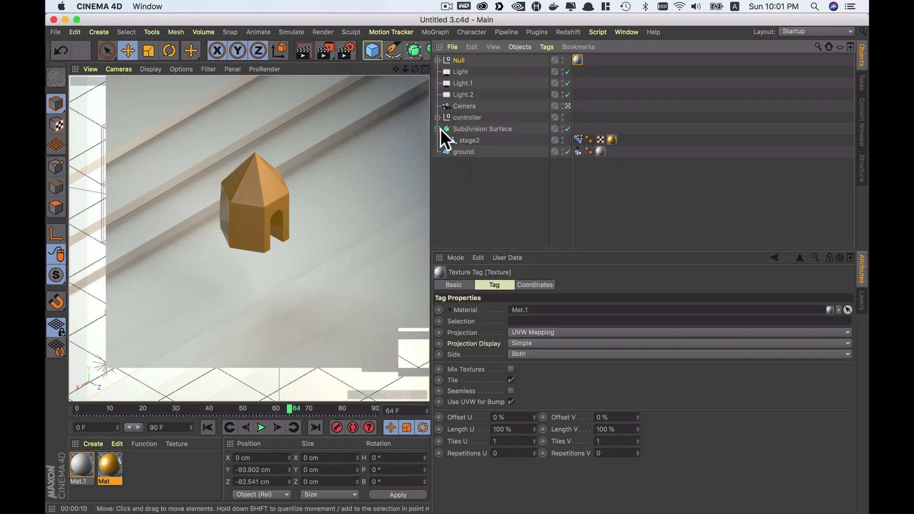
Step: Clear the selection and save the project file with Cmd+S
click(493, 224)
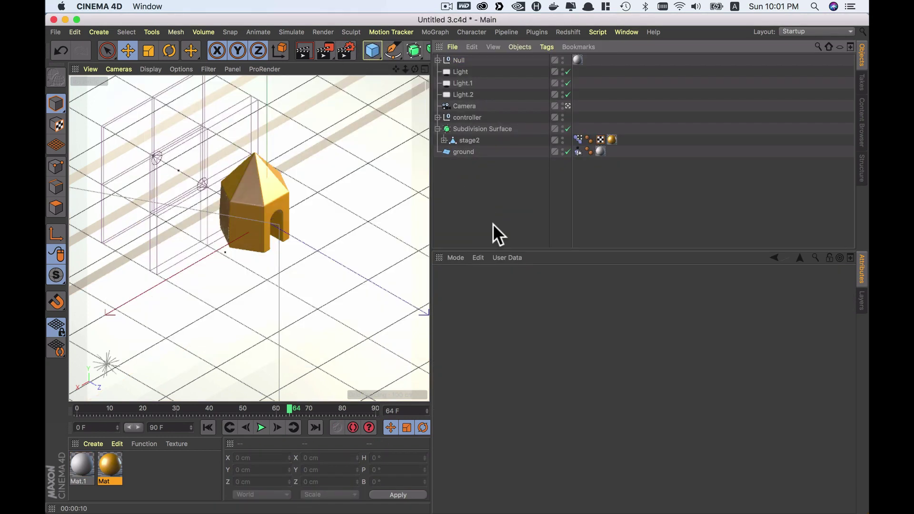
click(347, 50)
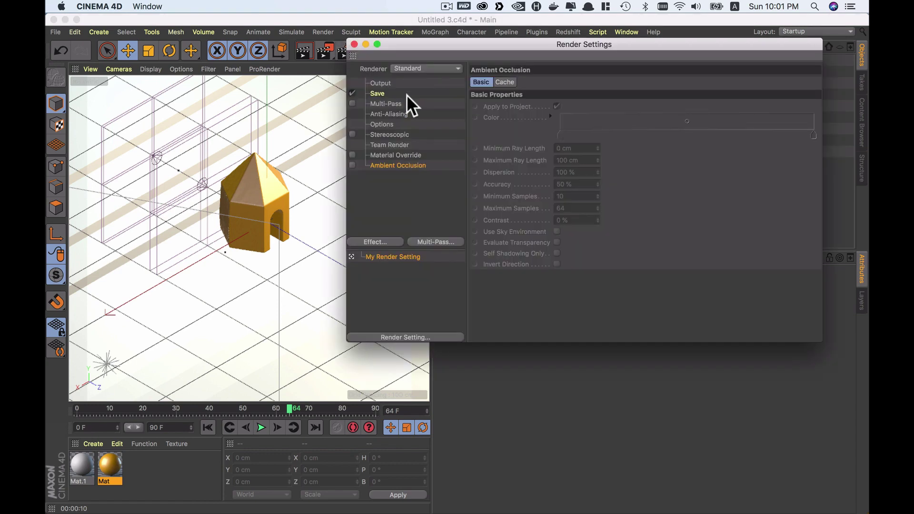
click(355, 44)
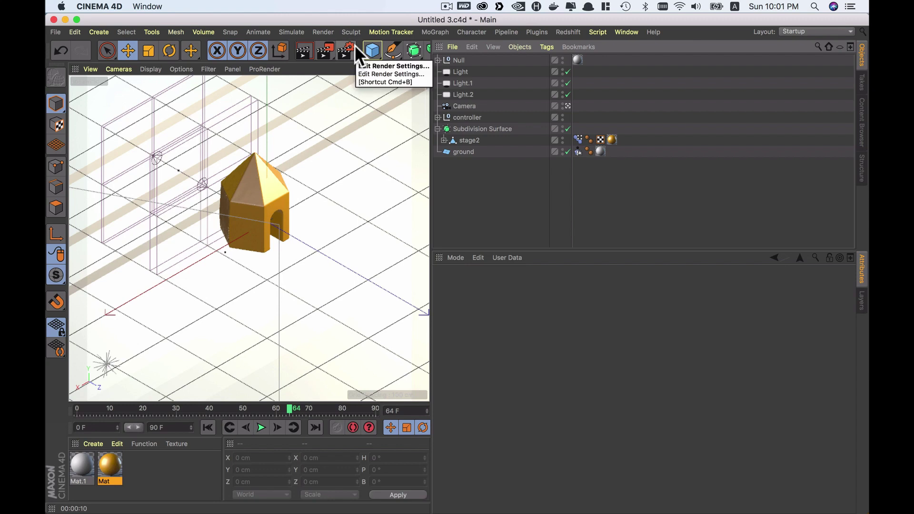
key(super+s)
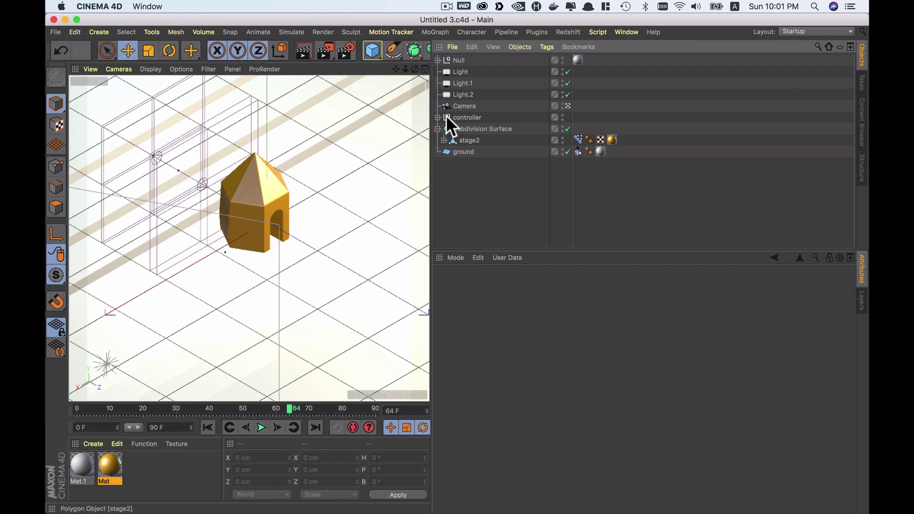
Step: Inspect stage2's Pose Morph tag and the Morph deformer's falloff, then collapse stage2
click(465, 143)
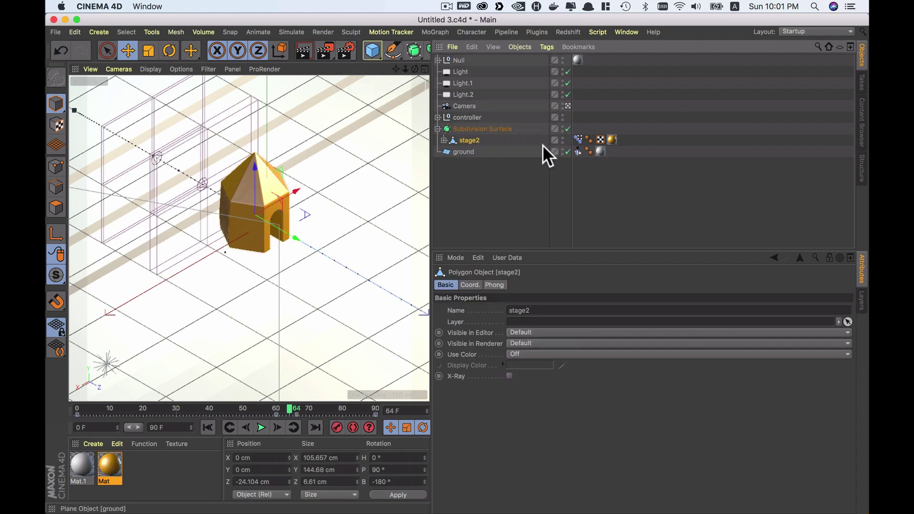
click(578, 140)
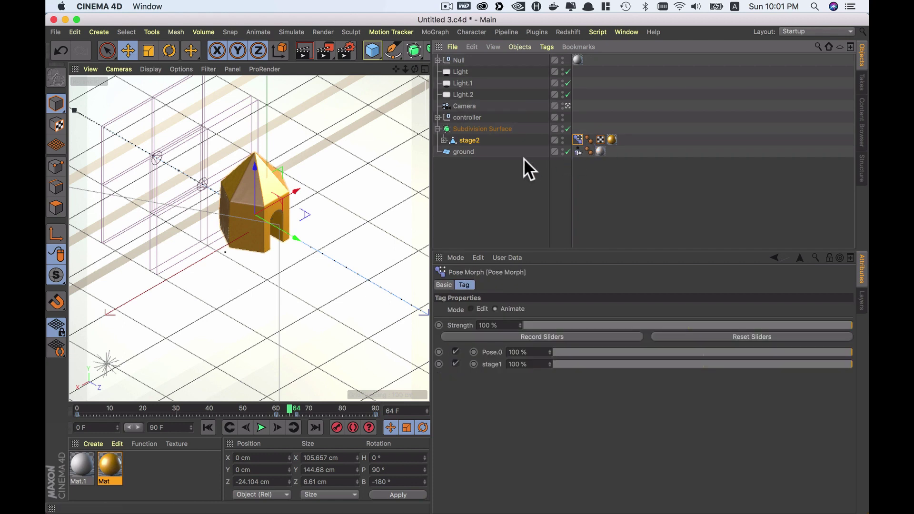
click(444, 140)
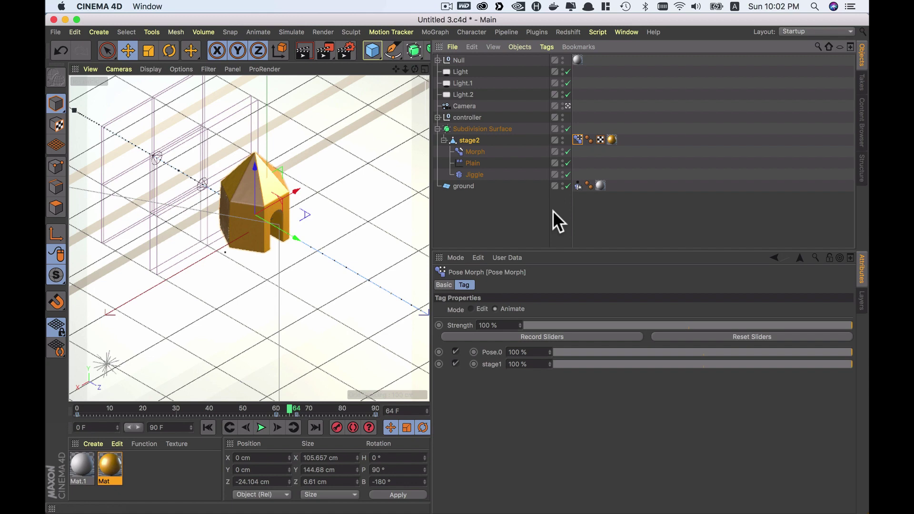
click(473, 148)
click(527, 285)
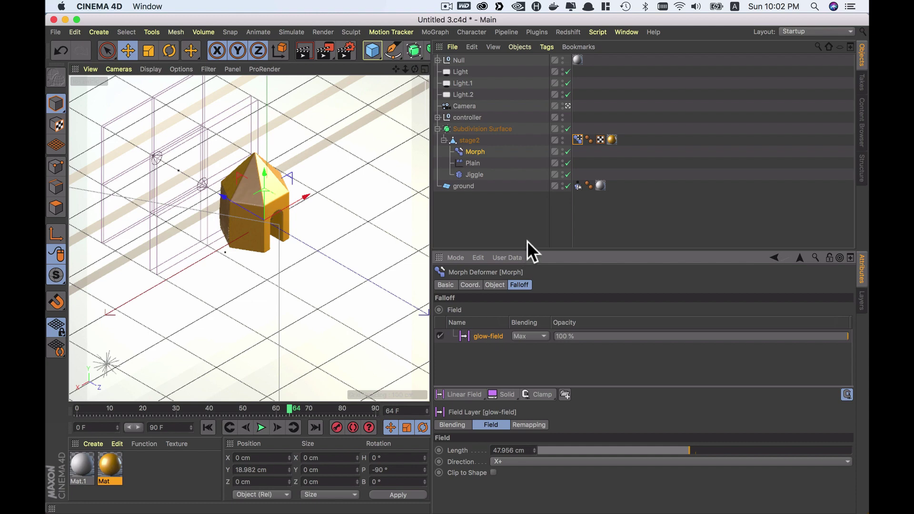
click(487, 219)
click(444, 140)
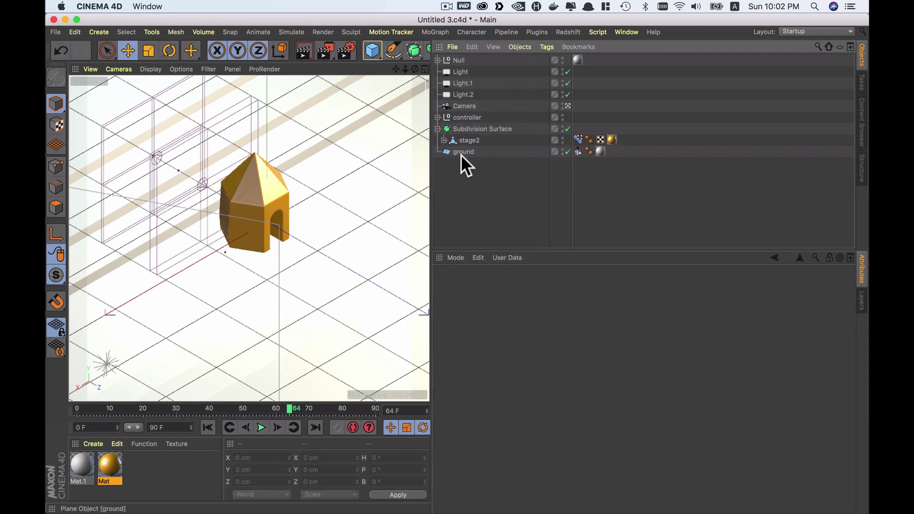
Step: Set the render output frame range to All Frames (0 to 90), keeping TIF as the format
click(343, 48)
click(386, 82)
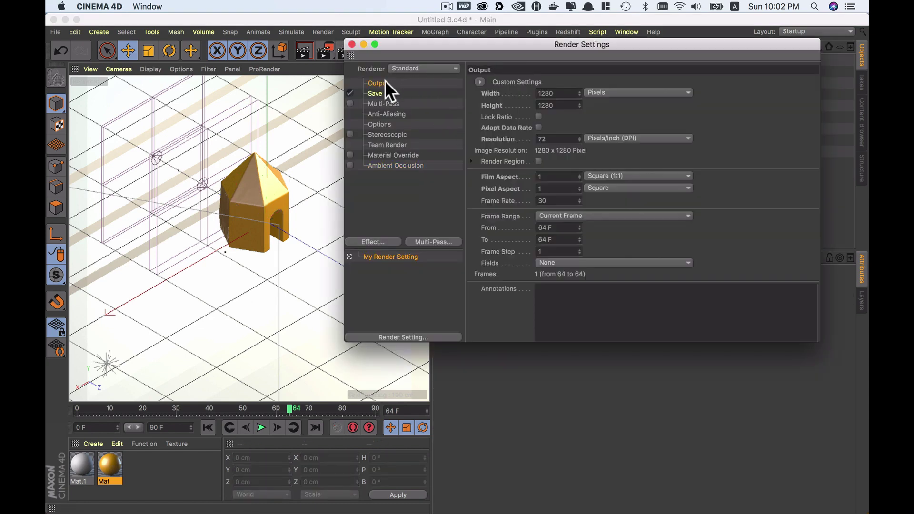
click(574, 216)
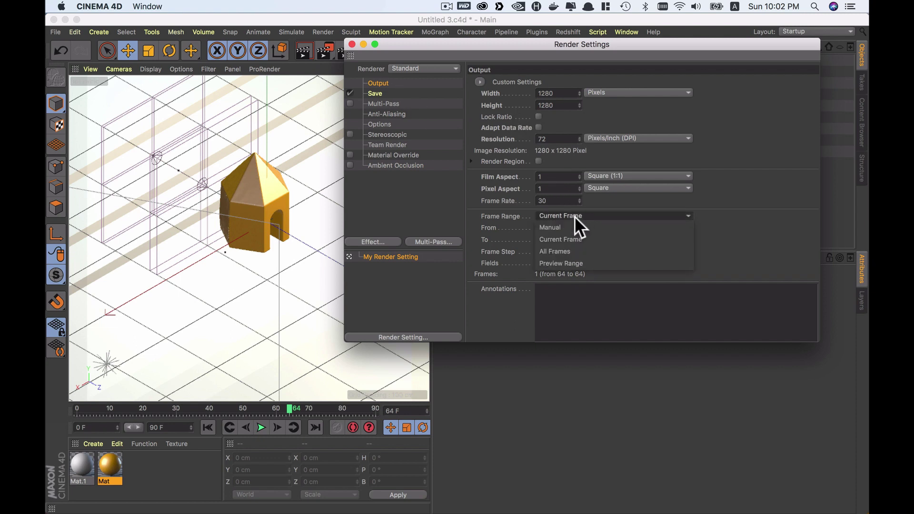
click(598, 252)
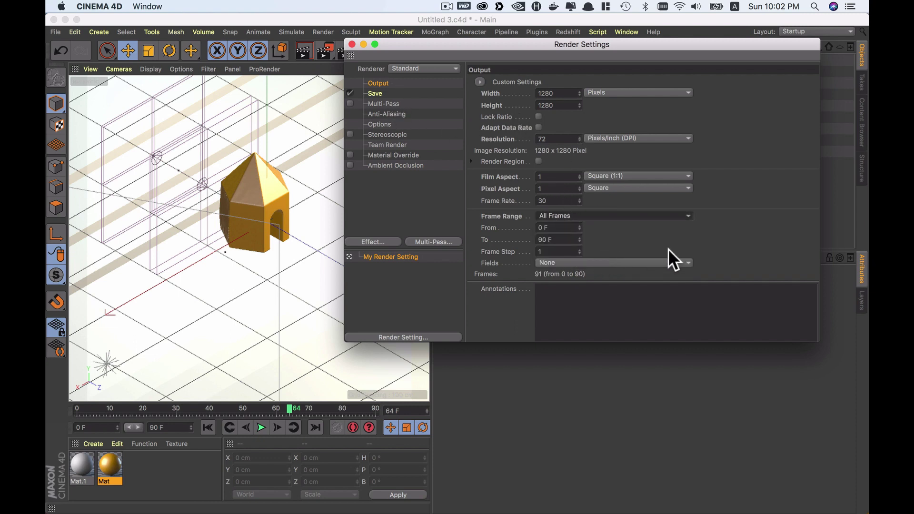
click(374, 93)
click(572, 115)
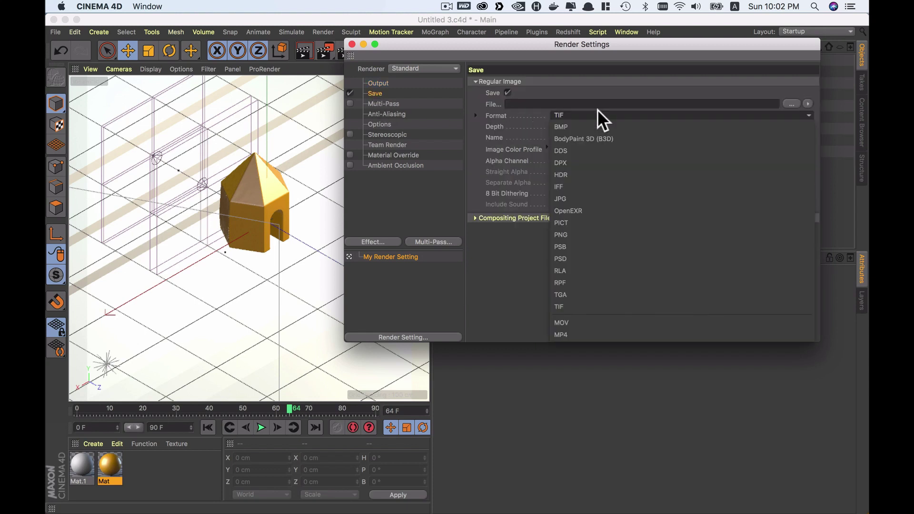
click(495, 121)
click(352, 44)
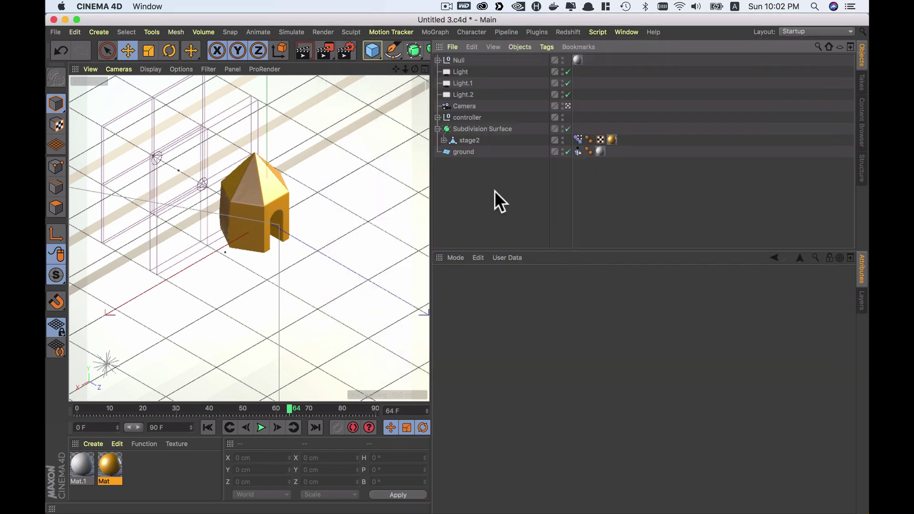